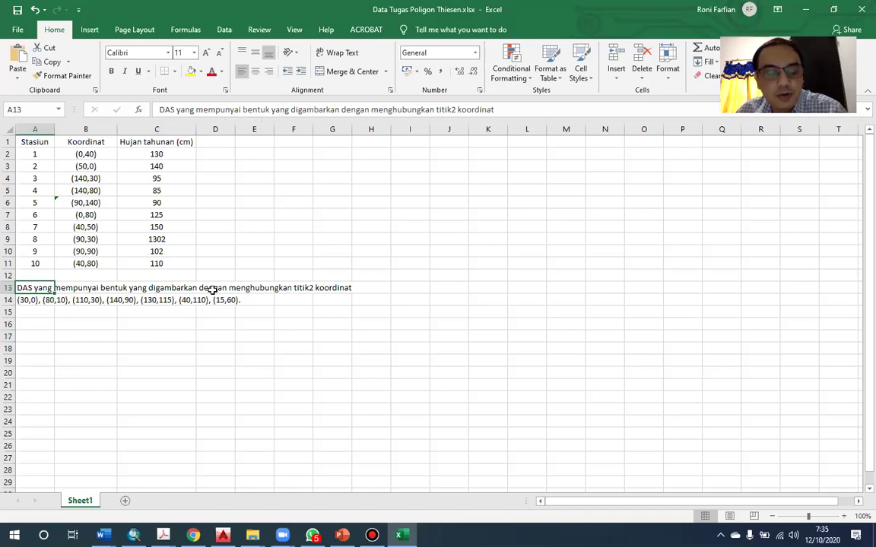
Step: Examine the station coordinates, the annual rainfall column and the list of DAS boundary coordinates below the table
ctrl+scroll(106, 278, up, 1)
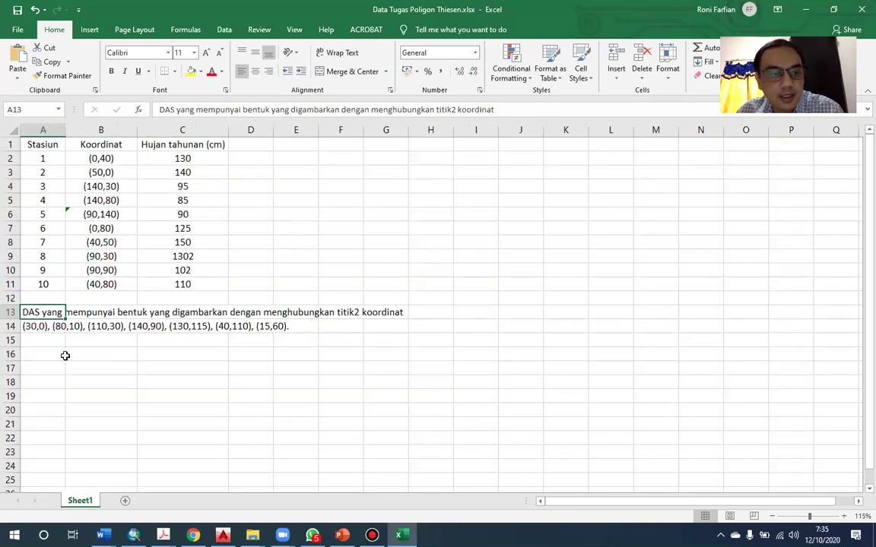
click(45, 328)
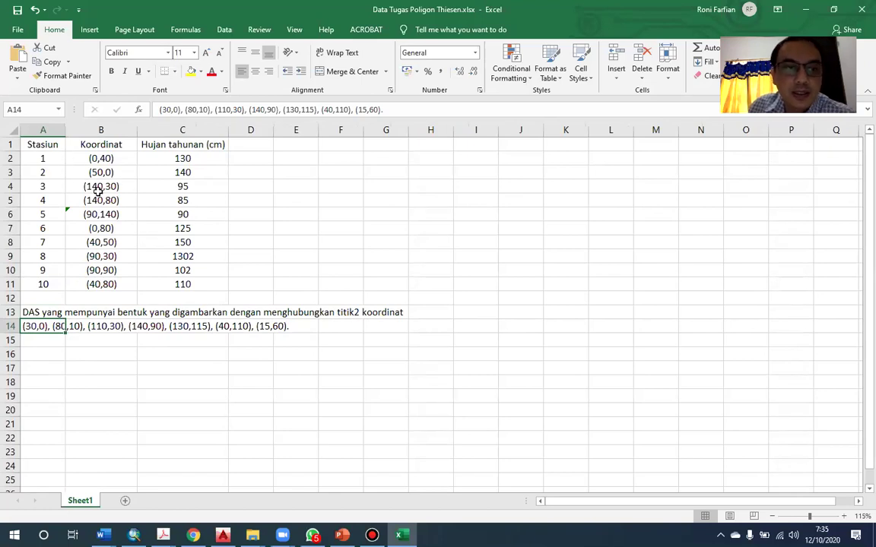
click(200, 170)
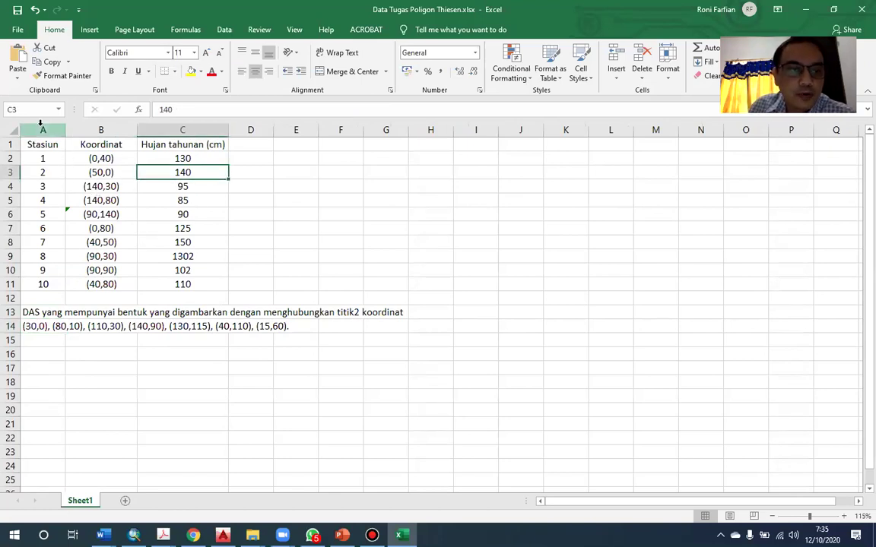
click(44, 158)
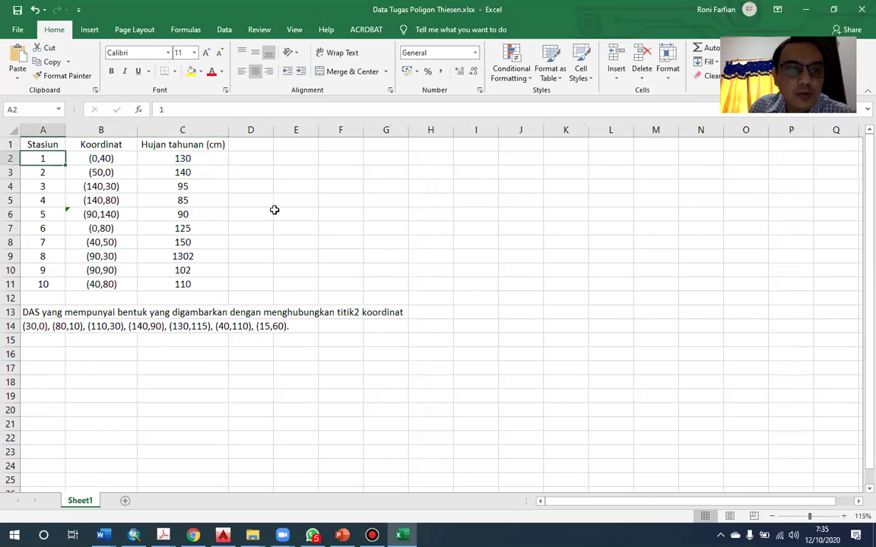
click(108, 157)
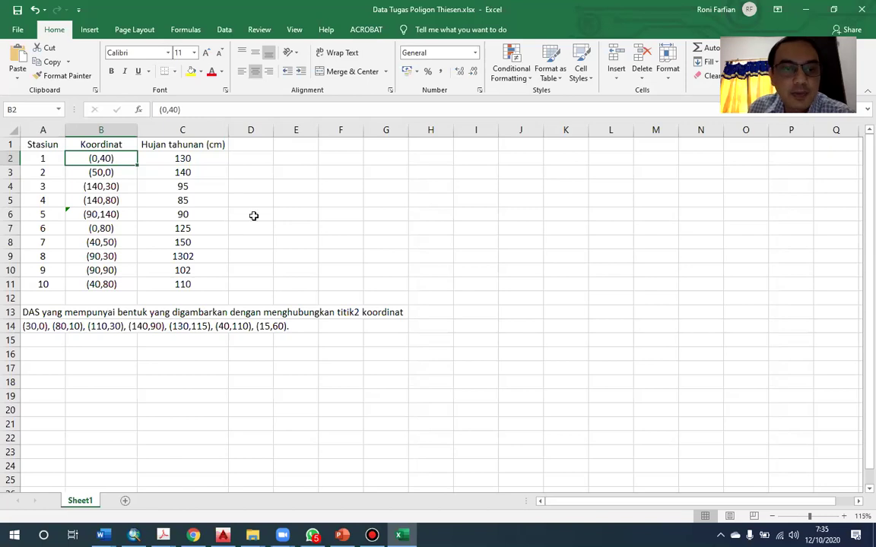
click(36, 324)
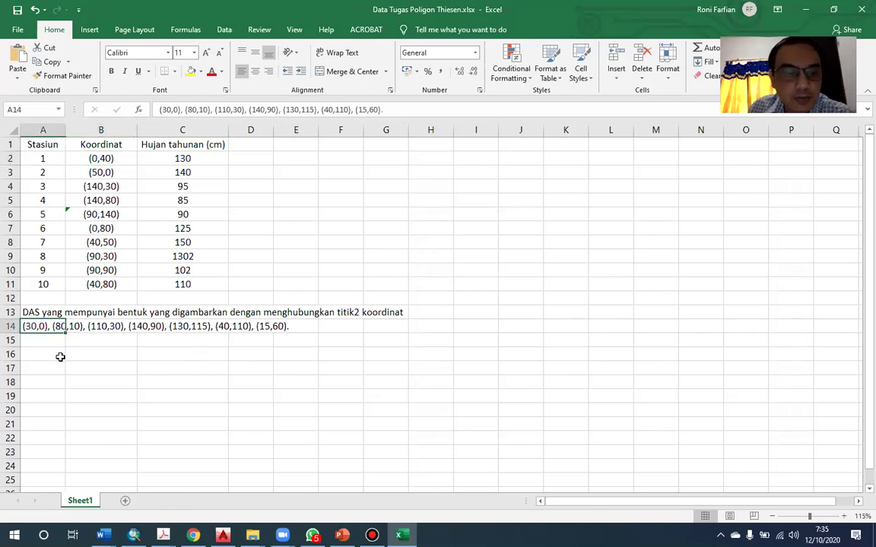
click(134, 365)
key(ctrl+z)
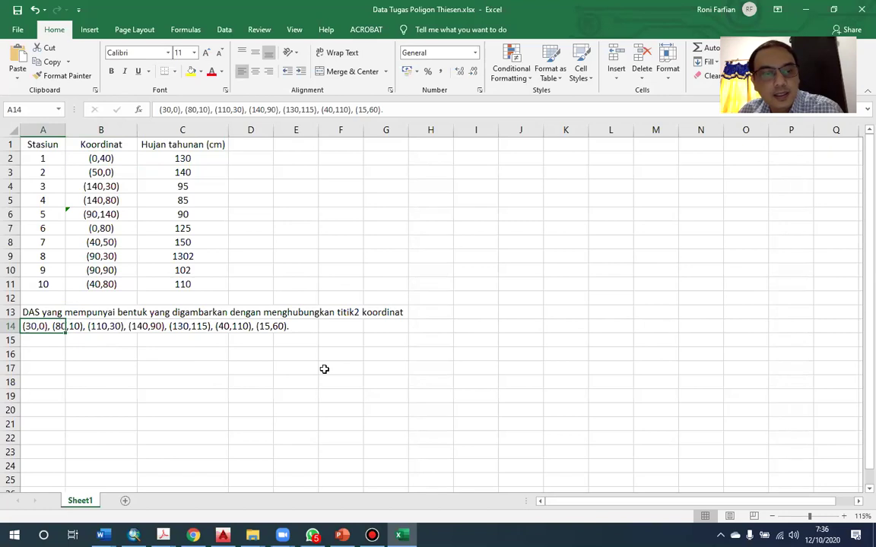
Step: Enter the first DAS boundary point as separate values, 30 in H2 and 0 in I2
click(438, 161)
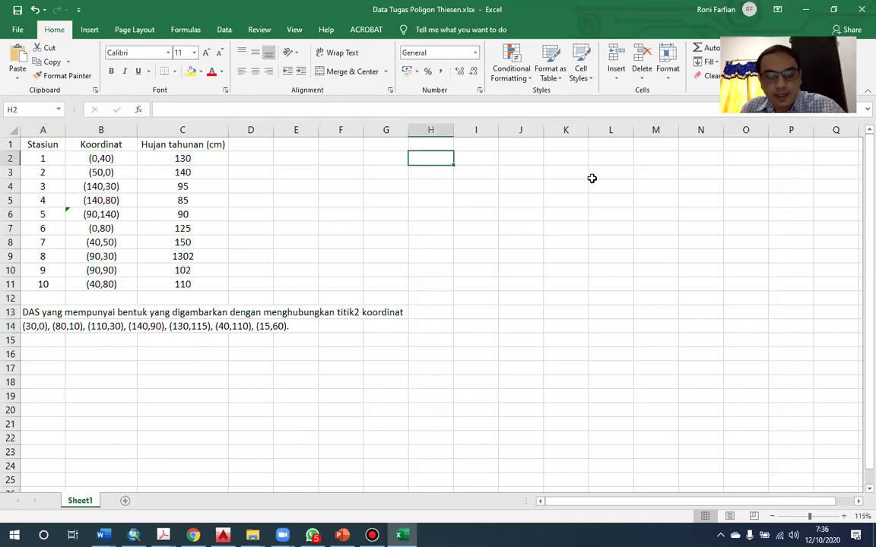
text(30)
key(Return)
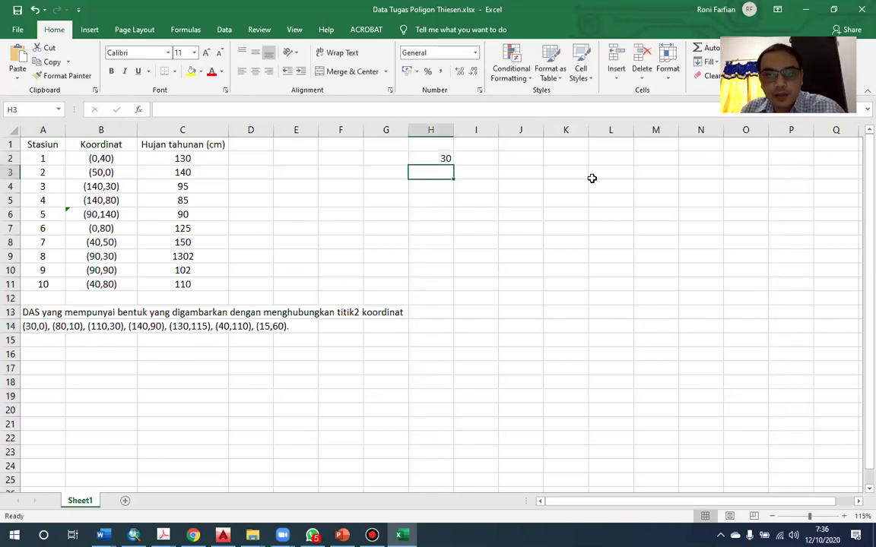
key(Up)
key(Right)
text(0)
Step: Add the column headings X in H1 and Y in I1 above the boundary point
key(Up)
key(Left)
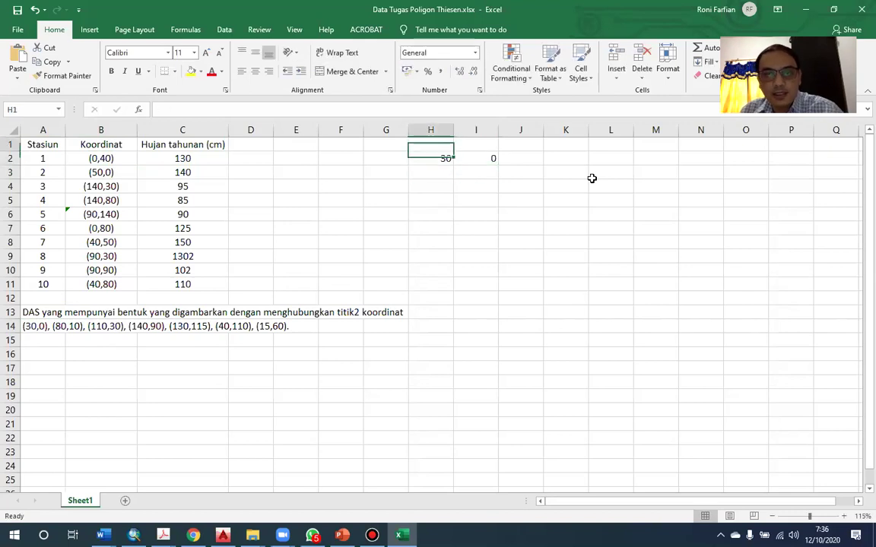
text(X)
key(Right)
text(Y)
key(Return)
Step: Insert a row above the X and Y headings and enter the title "Batas DAS" in H1
key(Up)
key(Left)
key(alt+h)
text(ir)
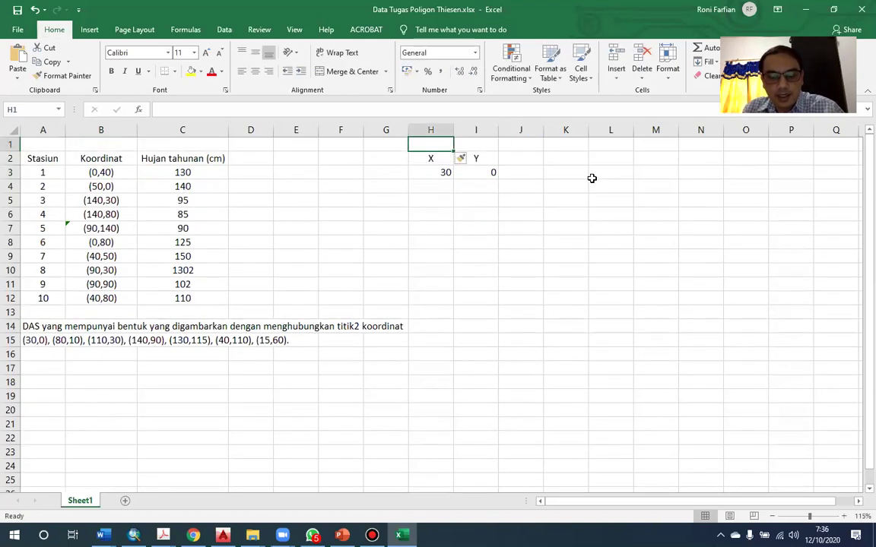
text(Data)
key(BackSpace)
key(BackSpace)
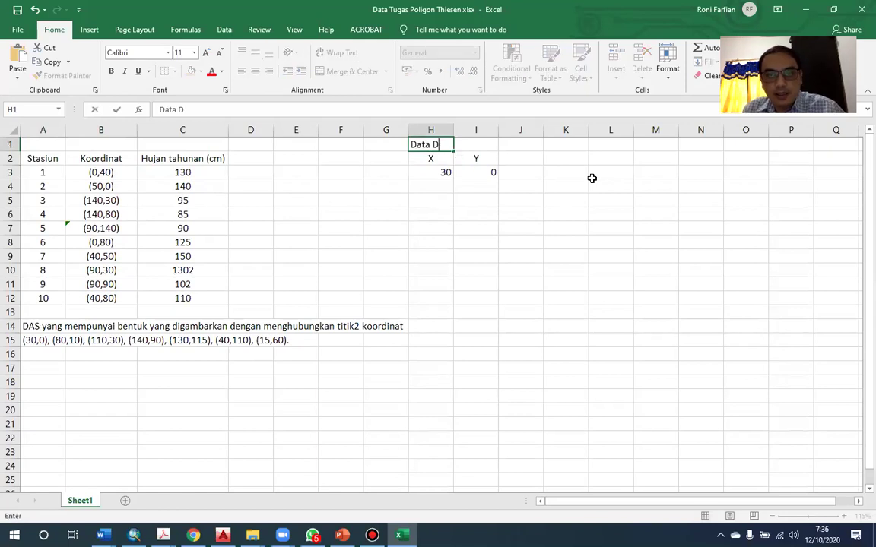
key(Escape)
text(Batas DAS)
key(Return)
Step: Re-enter 30 in H3 and add the second boundary point, 80 in H4 and 10 in I4
key(Return)
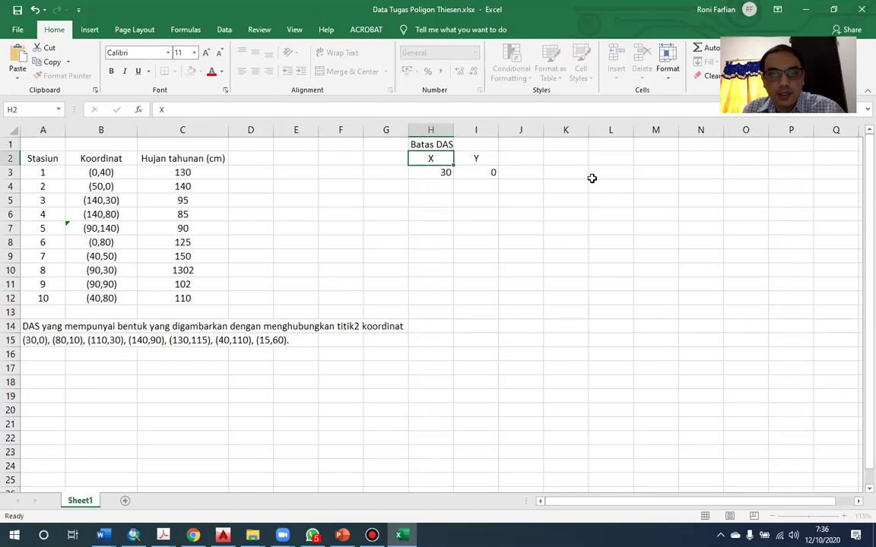
text(30)
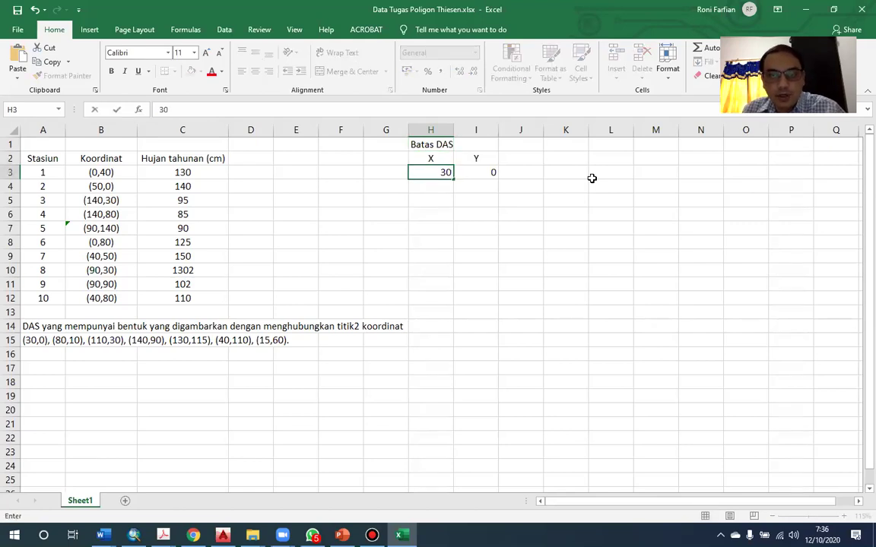
key(Left)
key(Right)
key(Right)
key(Left)
key(Down)
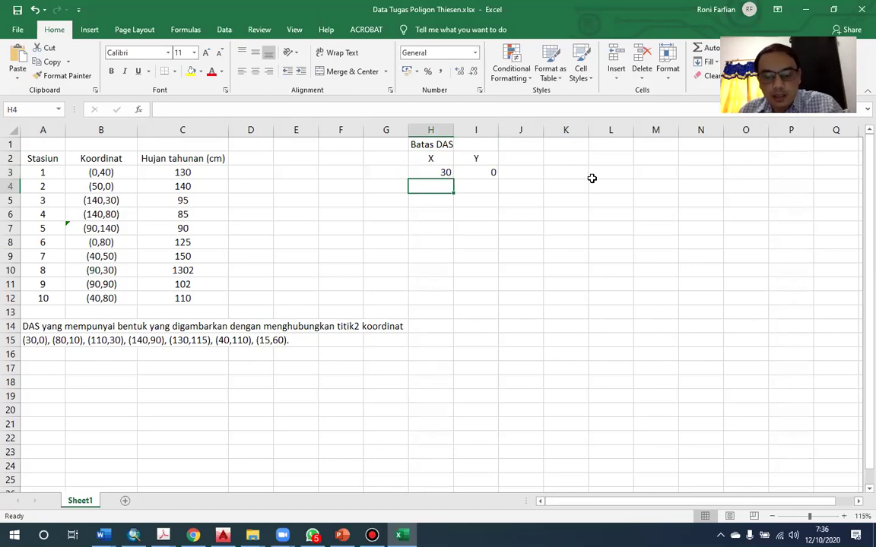
text(80)
key(Tab)
text(10)
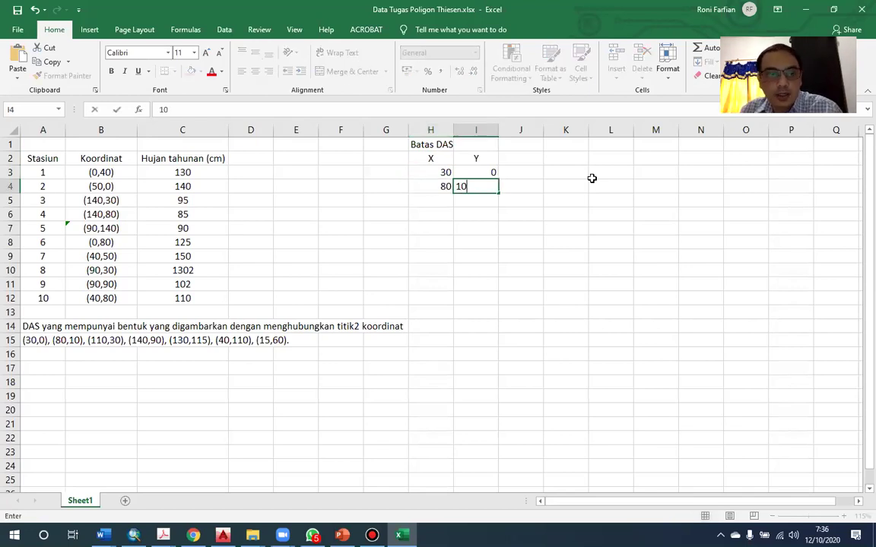
key(Return)
Step: Enter the boundary points 110, 30 in row 5 and 140, 90 in row 6 of the X and Y columns
text(110)
key(Tab)
text(30)
key(Down)
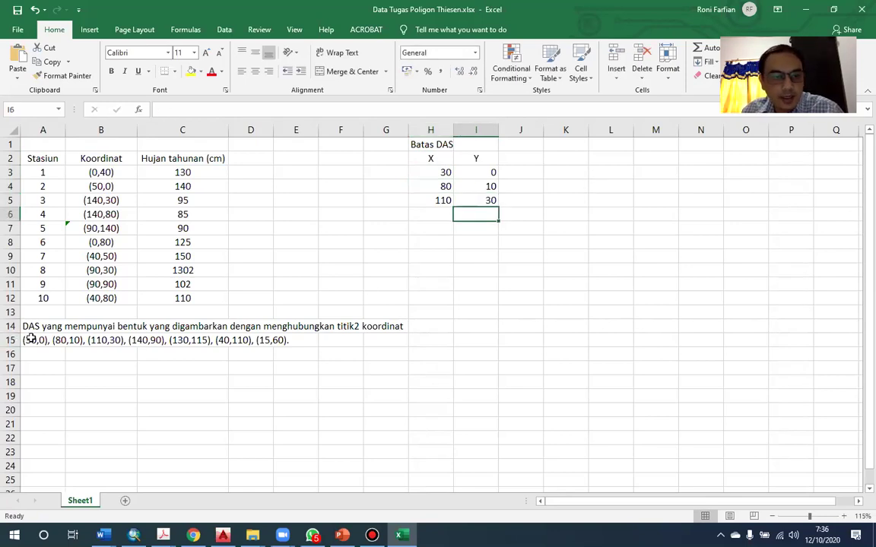
drag(22, 339, 133, 339)
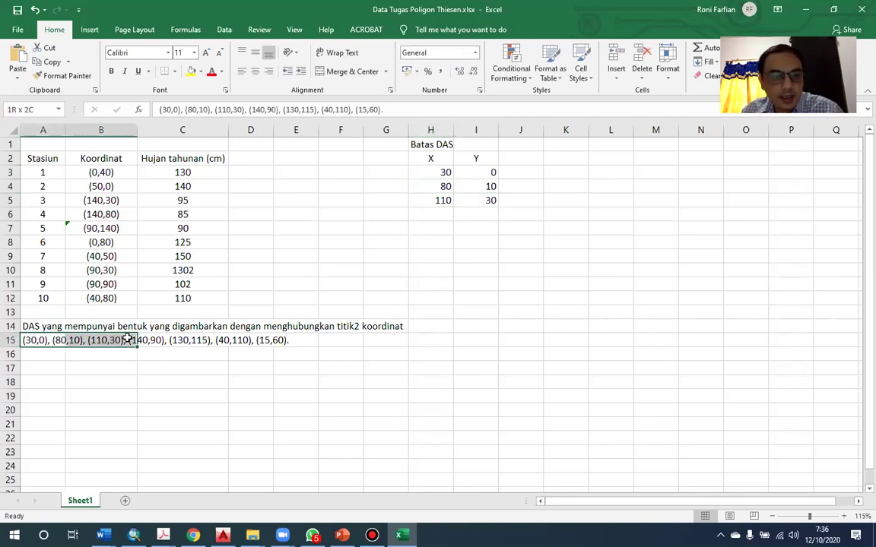
click(448, 214)
text(140)
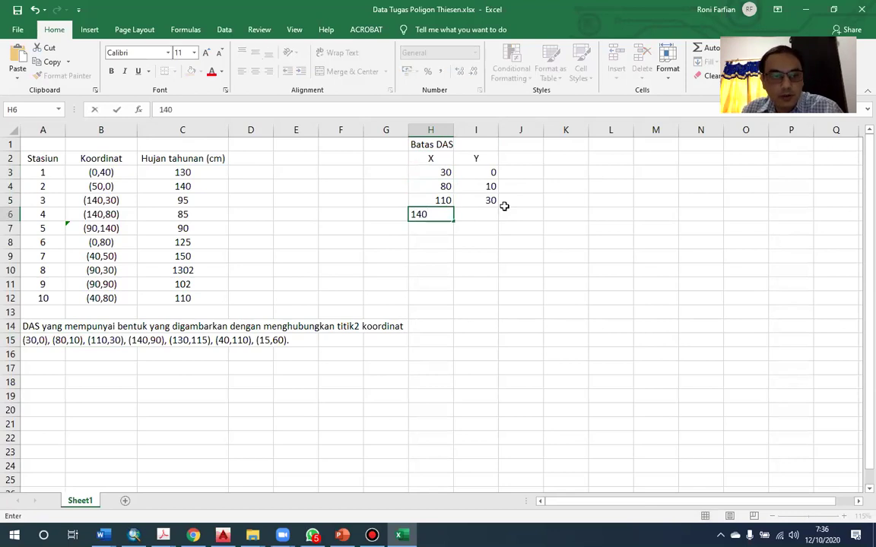
key(Tab)
text(90)
key(Return)
Step: Enter the boundary points 130, 115 in row 7 and 40, 110 in row 8 of the X and Y columns
text(130)
key(Tab)
text(115)
key(Return)
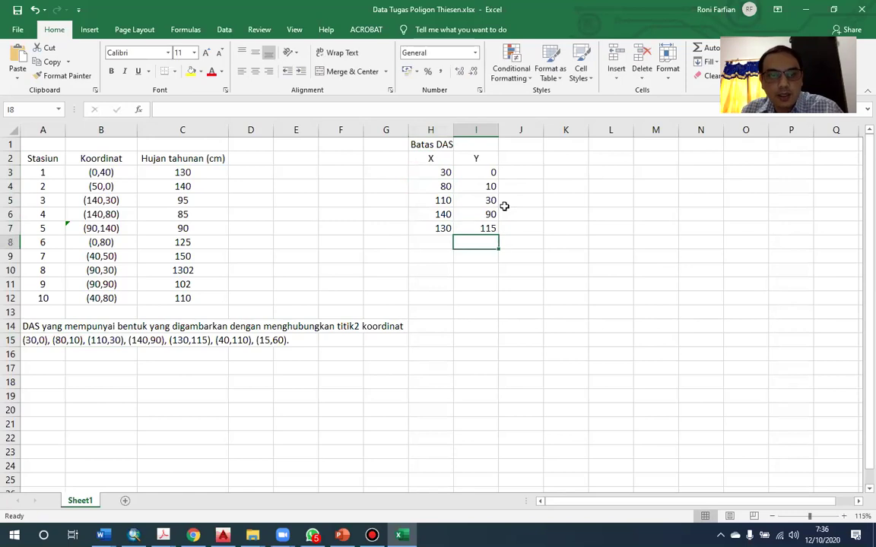
key(Left)
text(40)
key(Tab)
text(110)
key(Tab)
Step: Enter the last boundary point, 15 in H9 and 60 in I9
key(Down)
key(Left)
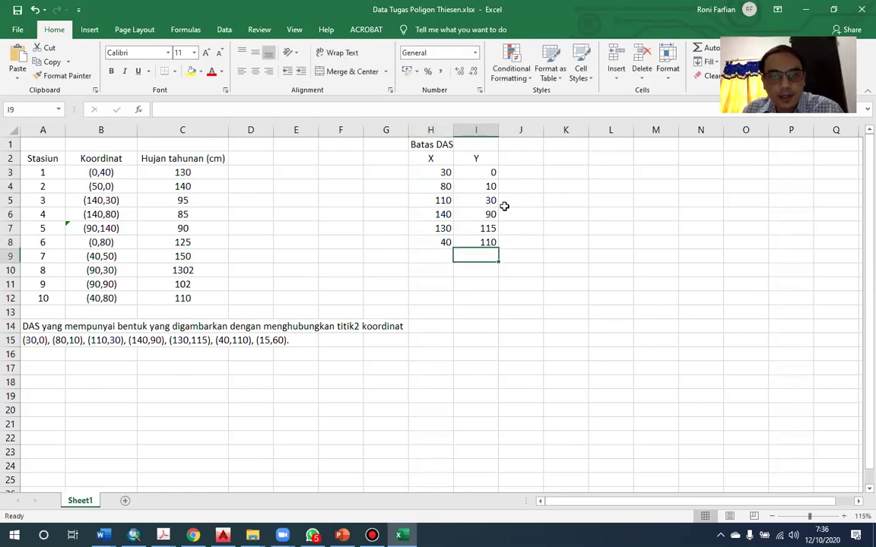
key(Left)
text(15)
key(Tab)
text(60)
key(Tab)
Step: Combine the first point's X and Y values in J3 with the formula =H3&","&I3
key(Left)
key(ctrl+Up)
key(Right)
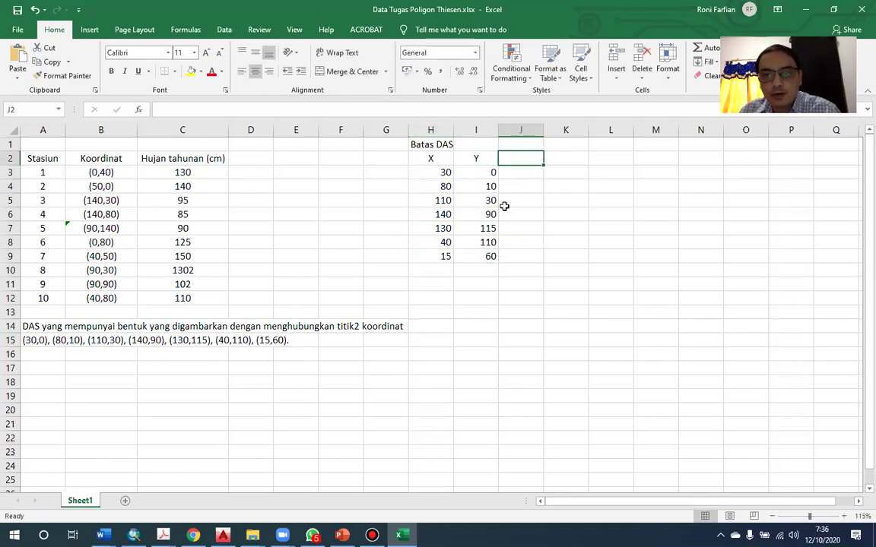
key(Down)
text(=)
key(Left)
key(Left)
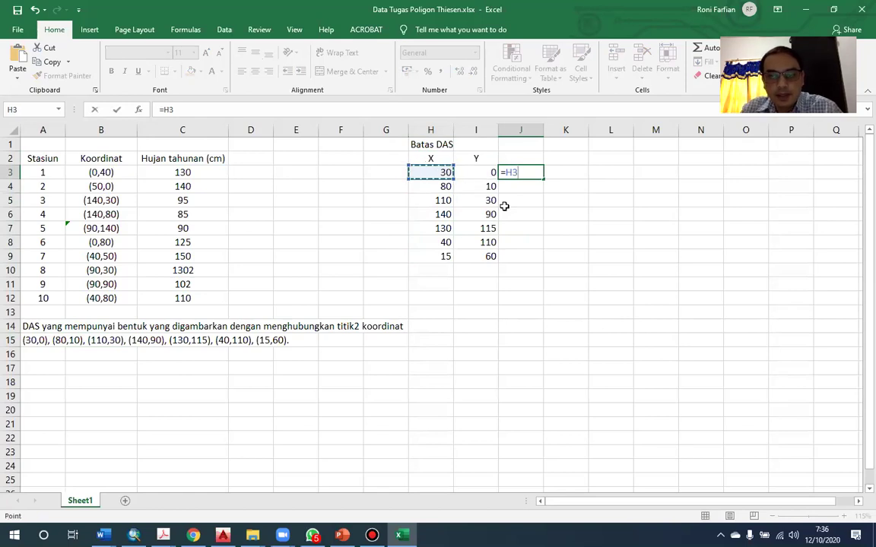
text(&",)
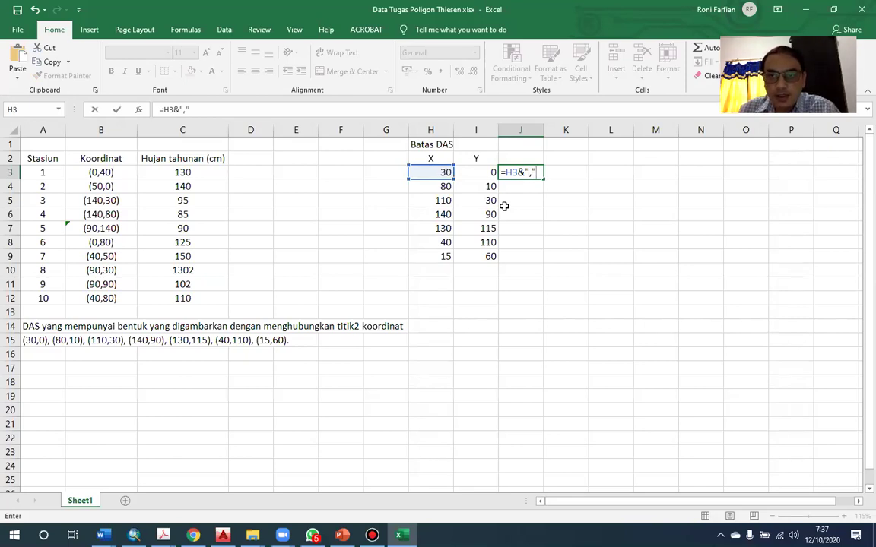
text(&)
key(Left)
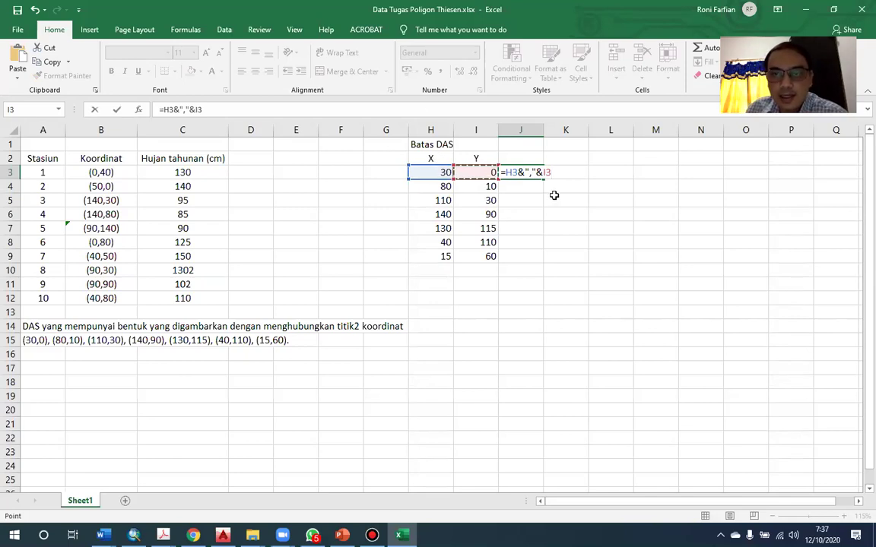
key(Return)
key(Up)
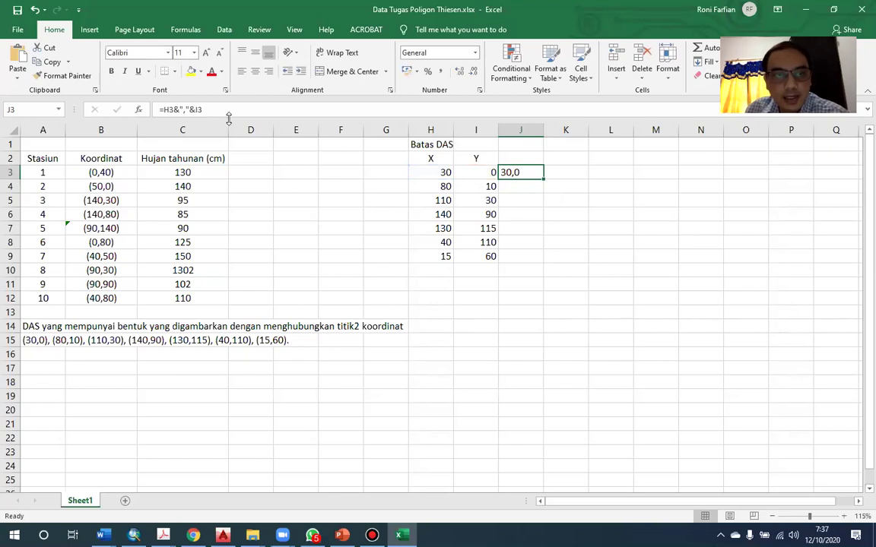
Step: Rebuild the comma-joining formula in J3 from scratch as =H3&","&I3
text(=)
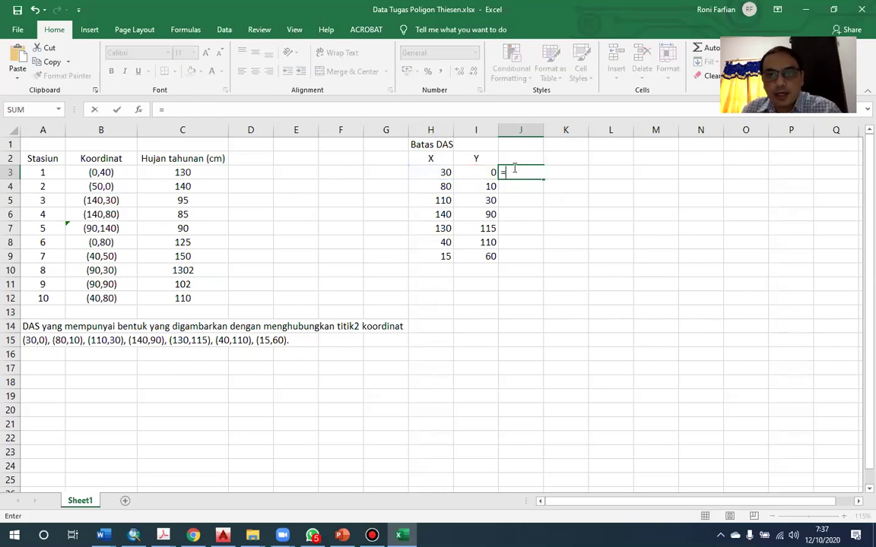
key(Left)
key(Left)
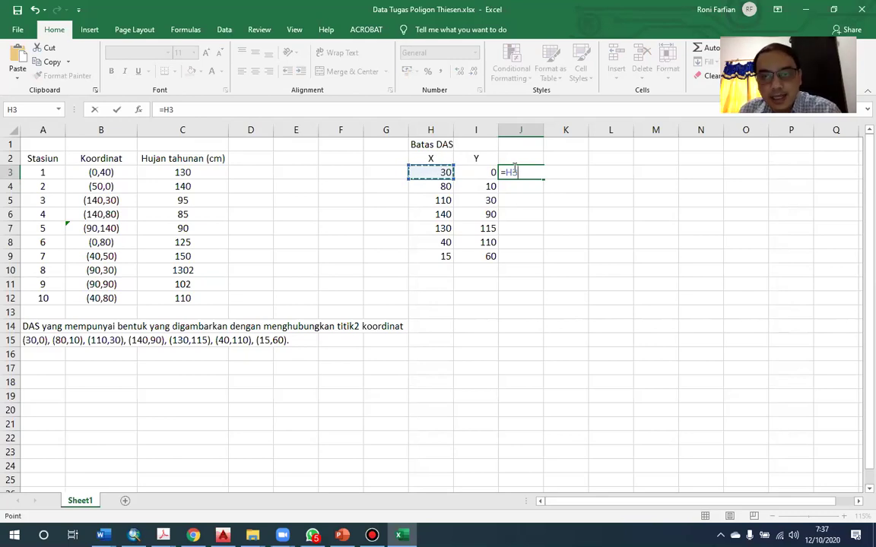
text(&)
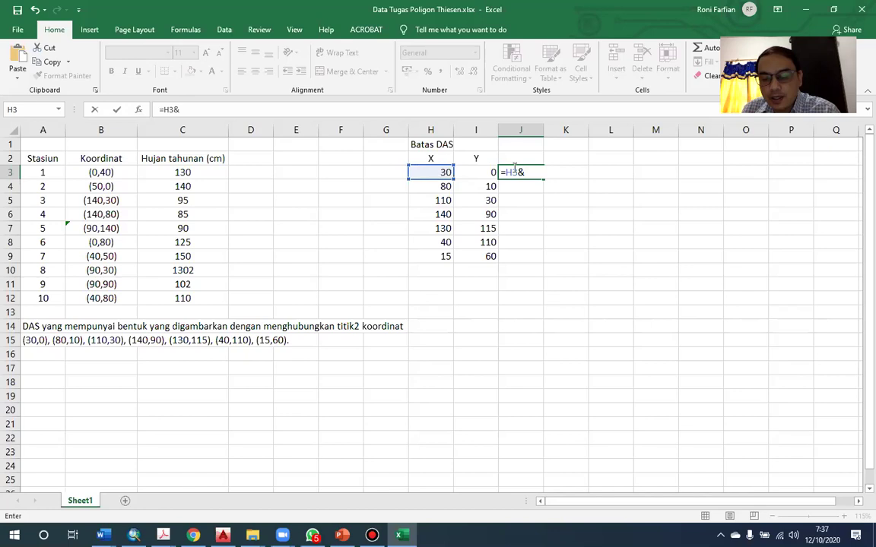
text(","&I3)
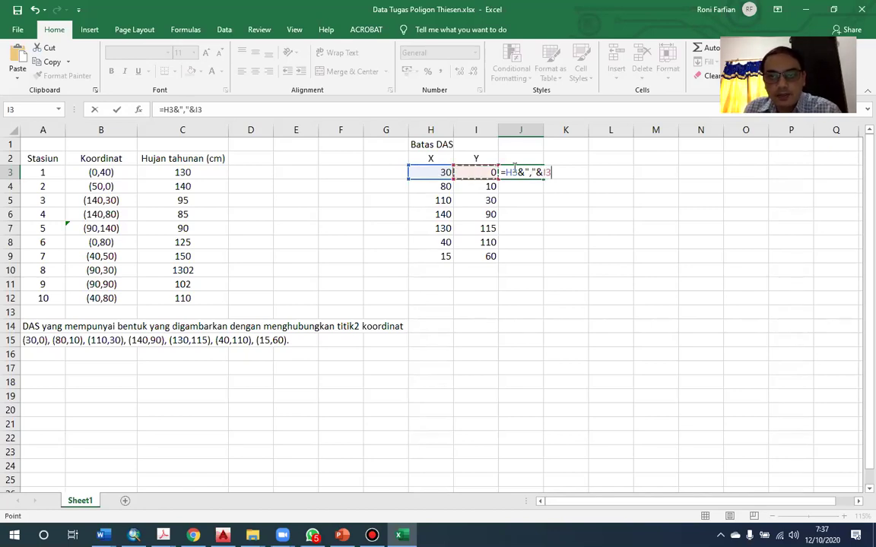
key(Return)
Step: Try the J3 formula without the comma separator, as =H3&I3, and undo that change
click(512, 169)
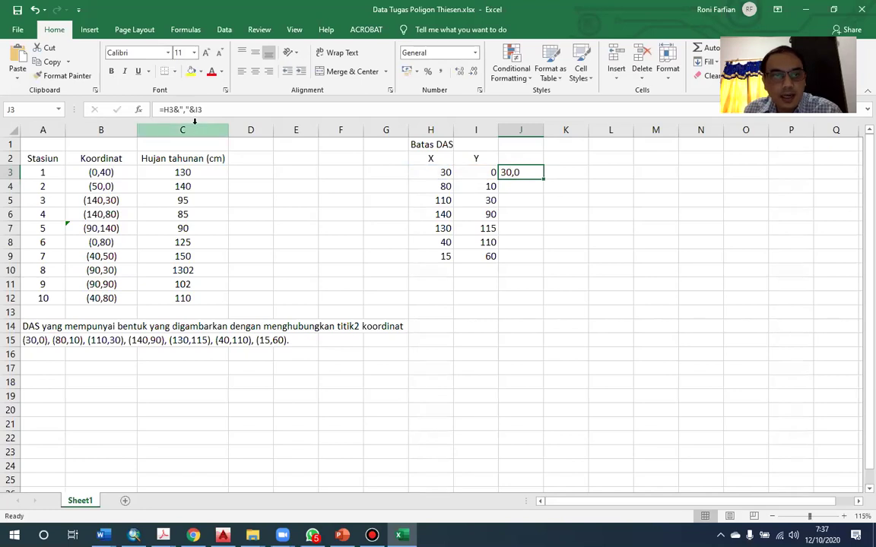
click(190, 109)
key(BackSpace)
key(ctrl+Return)
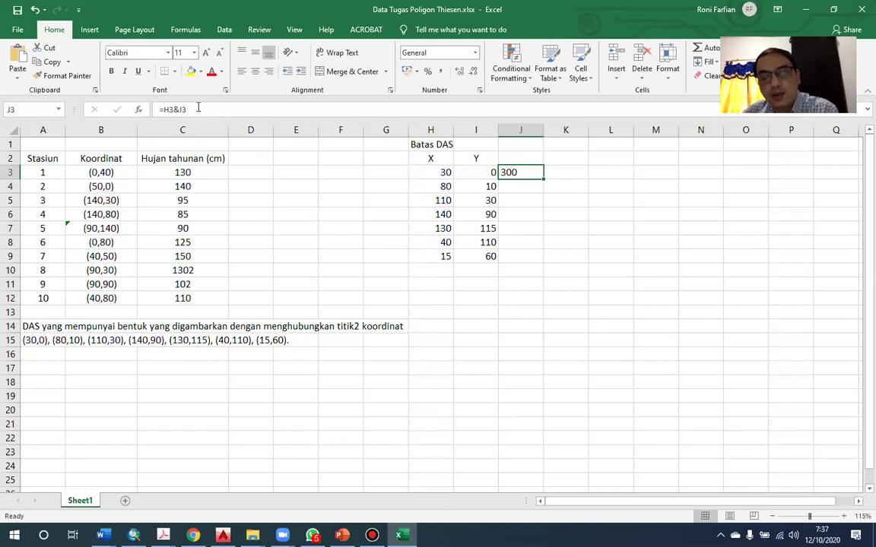
key(ctrl+z)
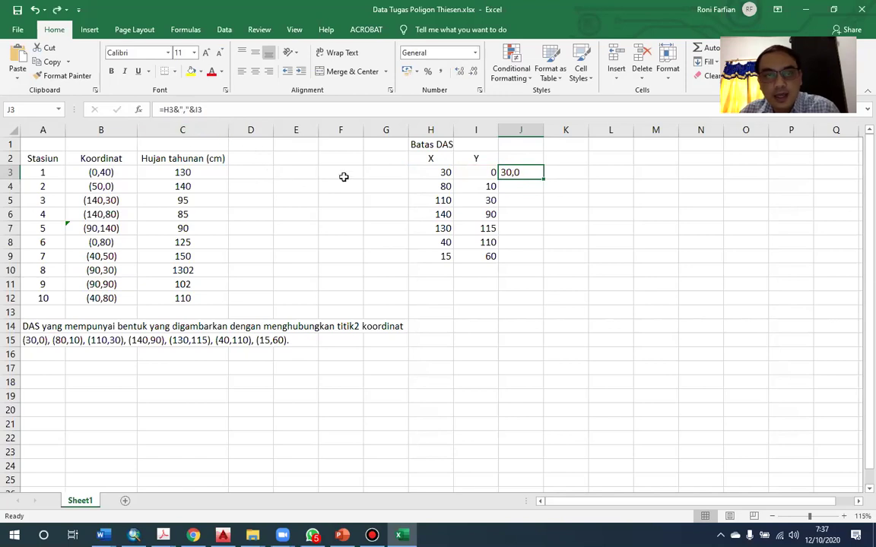
Step: Inspect the joining formula in J3 without changing it
click(190, 110)
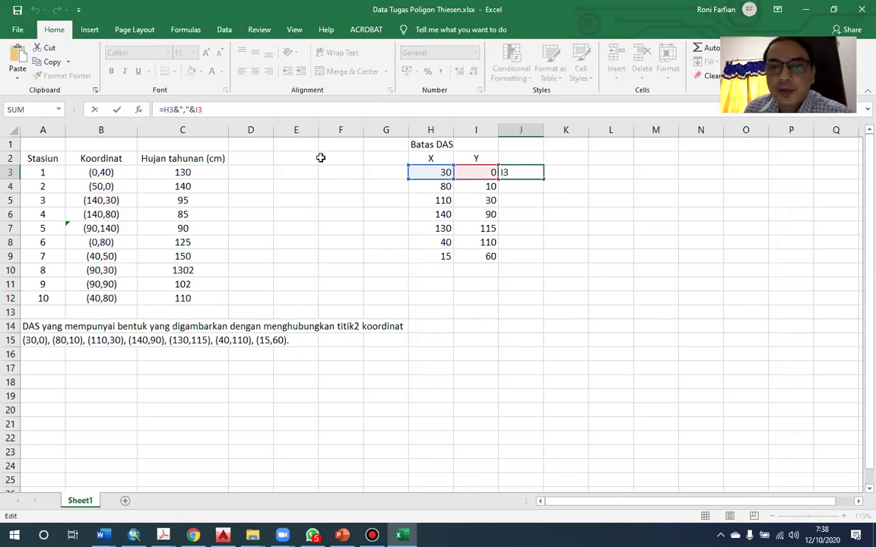
key(Return)
key(Up)
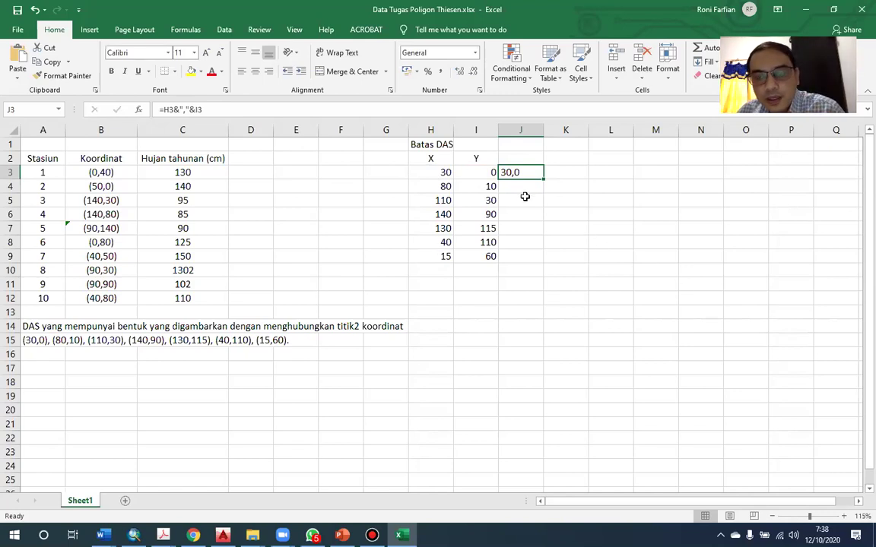
Step: Label J2 as Koordinat and fill the joining formula from J3 down through J9
click(528, 157)
text(Koordinat)
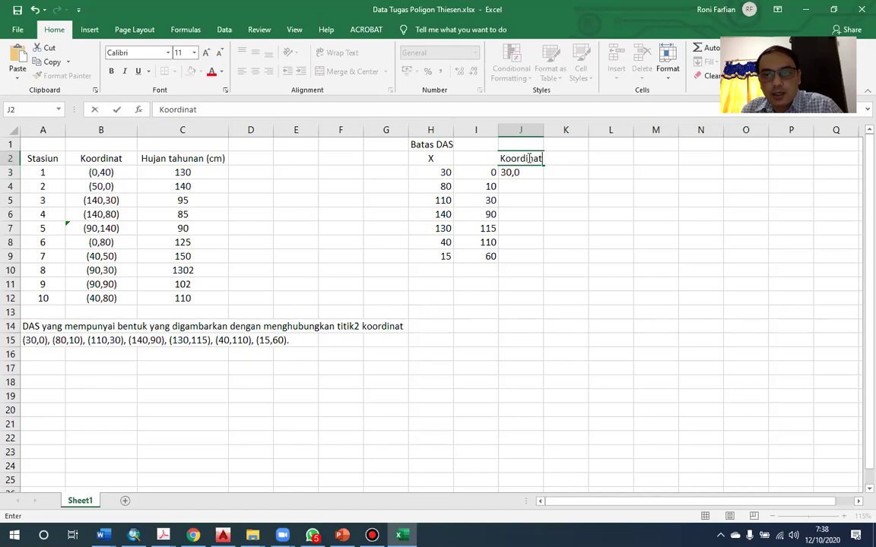
key(Return)
click(529, 157)
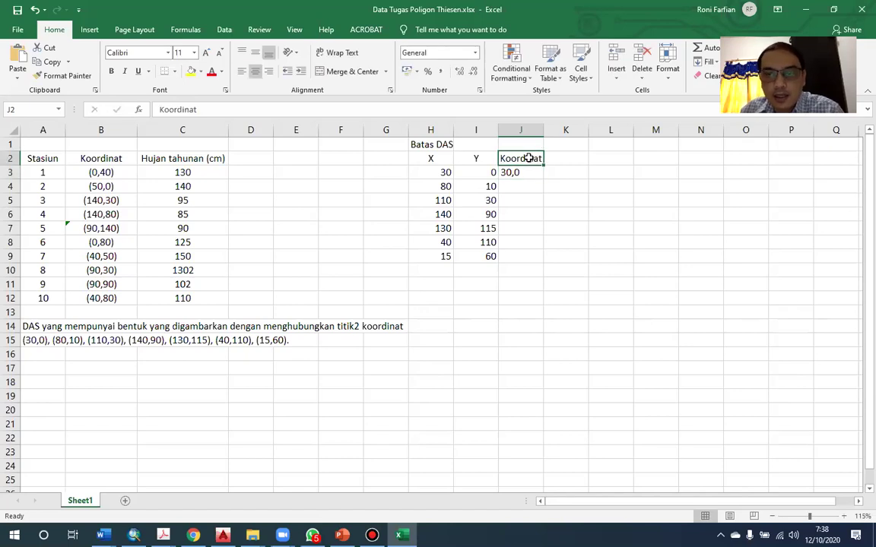
click(528, 174)
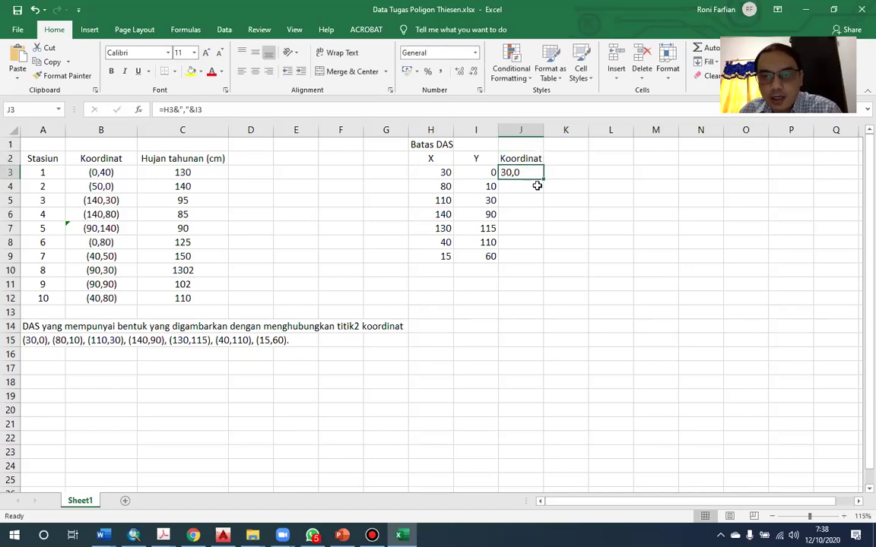
drag(542, 179, 536, 266)
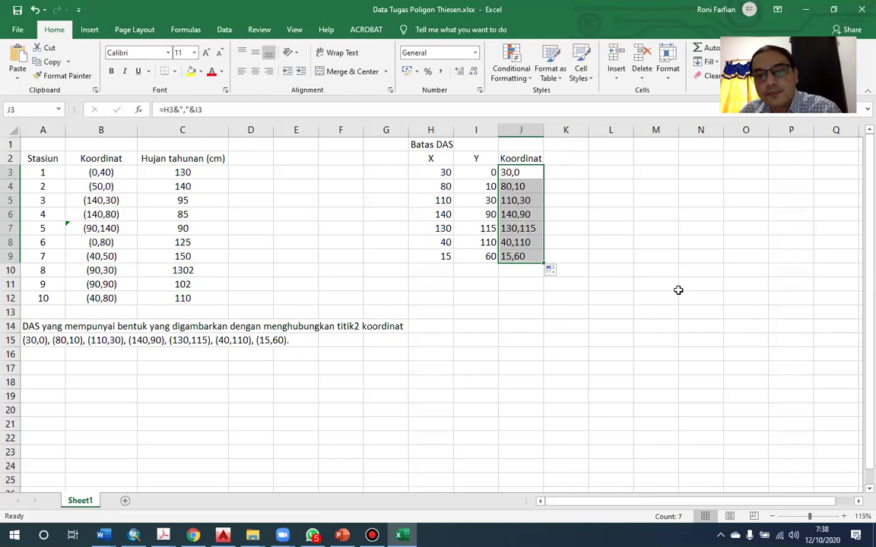
Step: Review the joined coordinates and their formulas cell by cell from J3 to J9
click(525, 173)
key(Down)
key(Down)
key(Down)
key(Down)
key(Down)
key(Down)
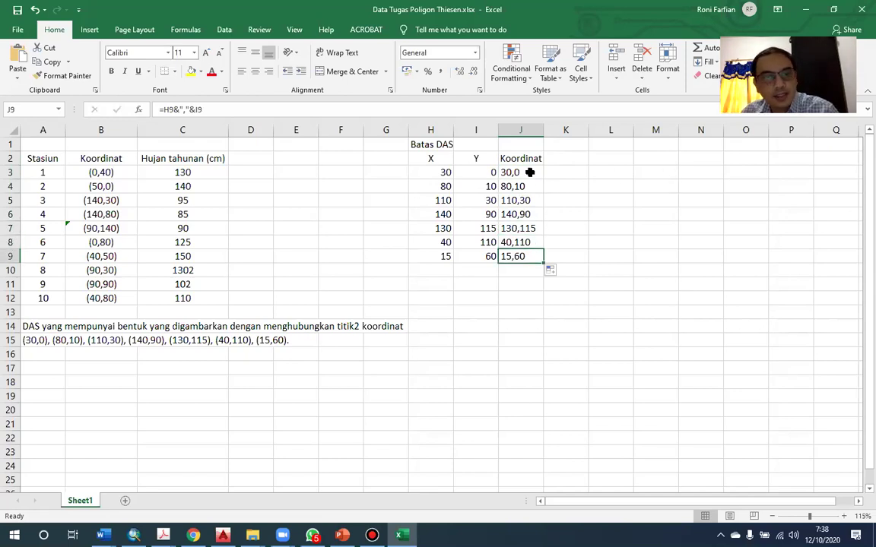
Step: Copy the joined coordinates in J3:J9, then switch to AutoCAD and turn off the drawing grid
drag(530, 172, 520, 257)
key(ctrl+c)
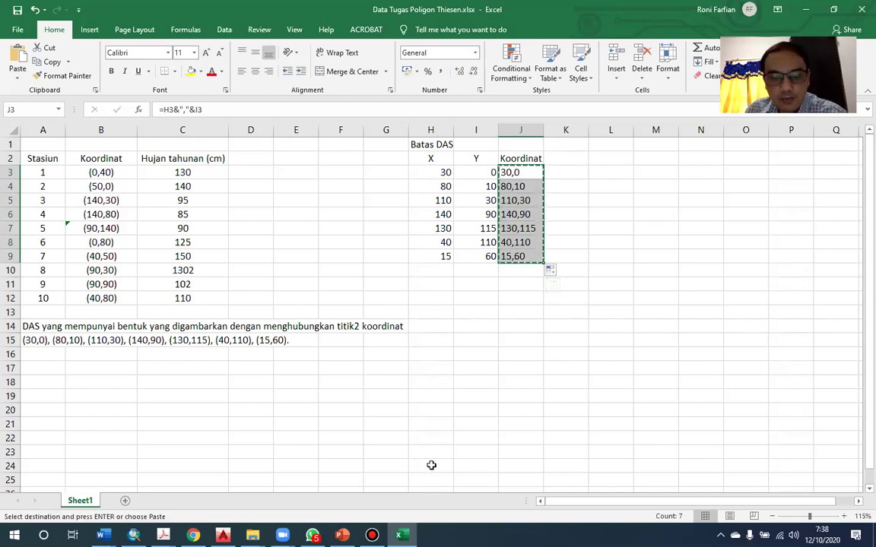
click(223, 535)
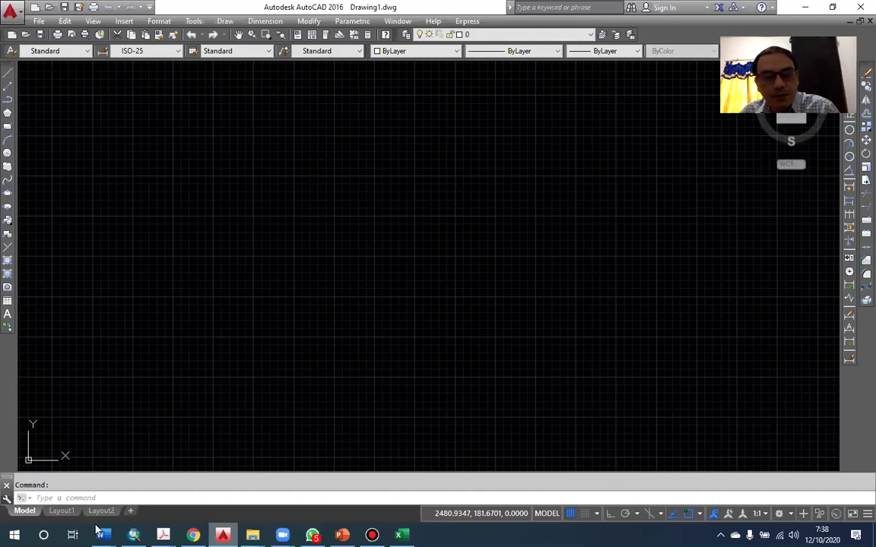
key(F7)
key(Escape)
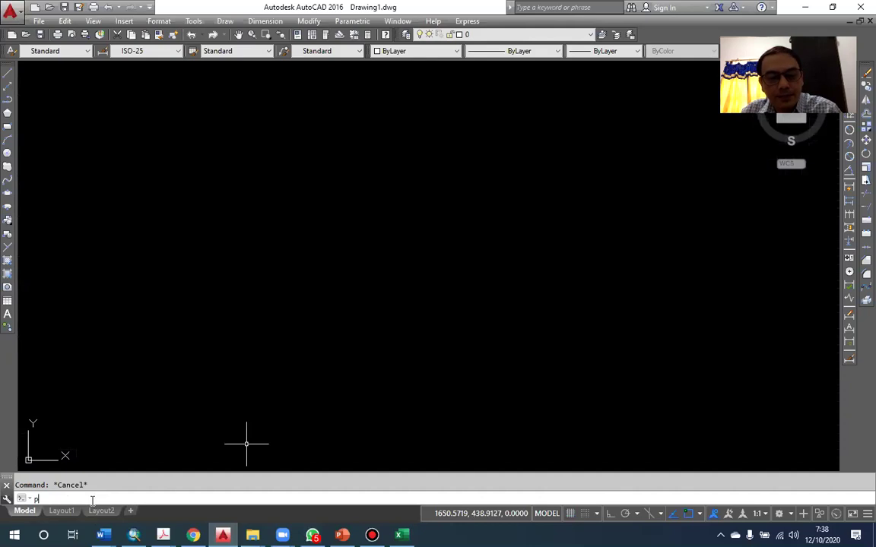
Step: Start a polyline and paste the copied boundary coordinates into the command line as its vertices
text(pl)
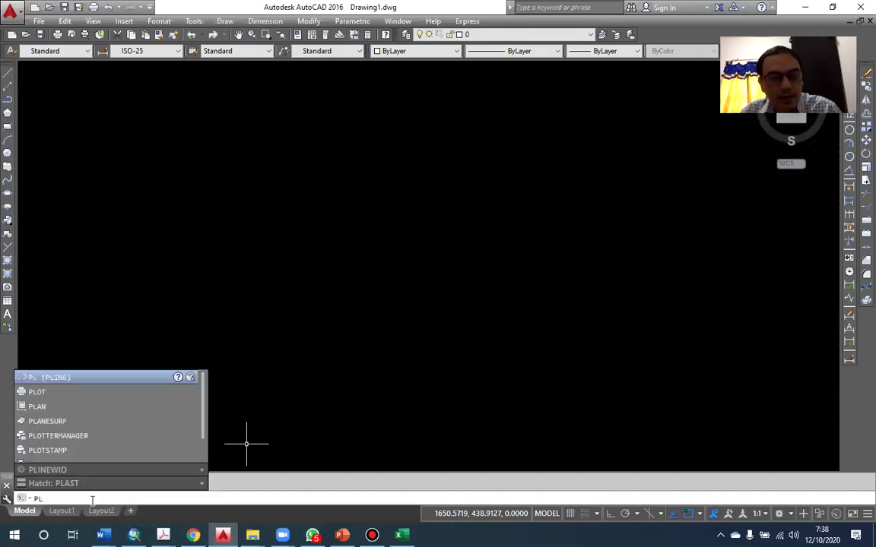
key(Return)
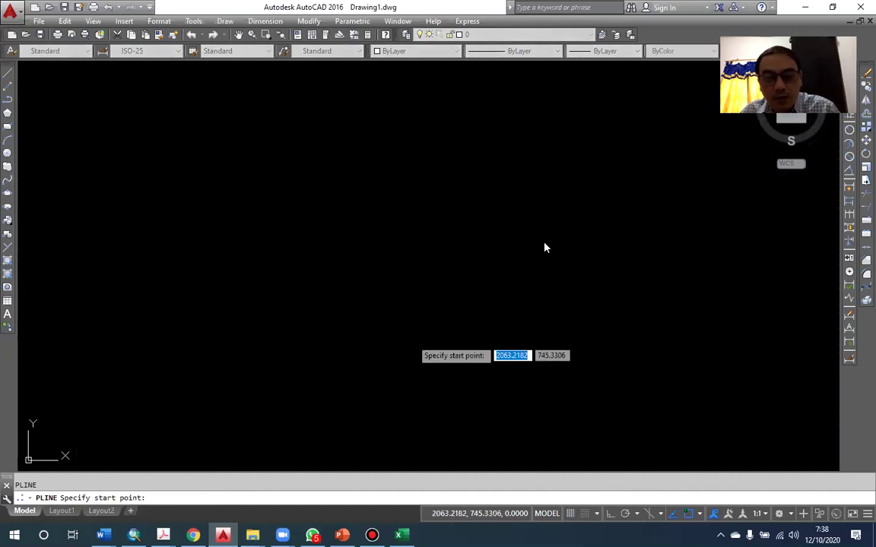
key(alt+Tab)
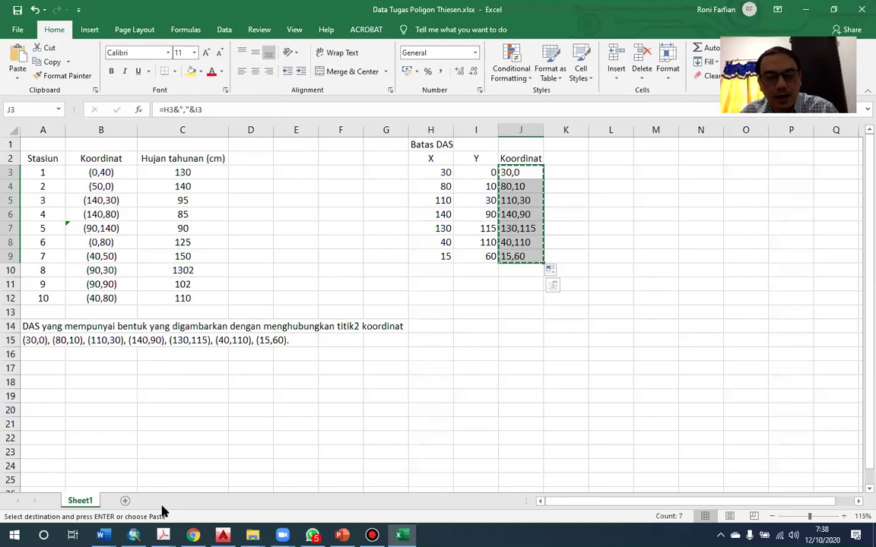
key(alt+Tab)
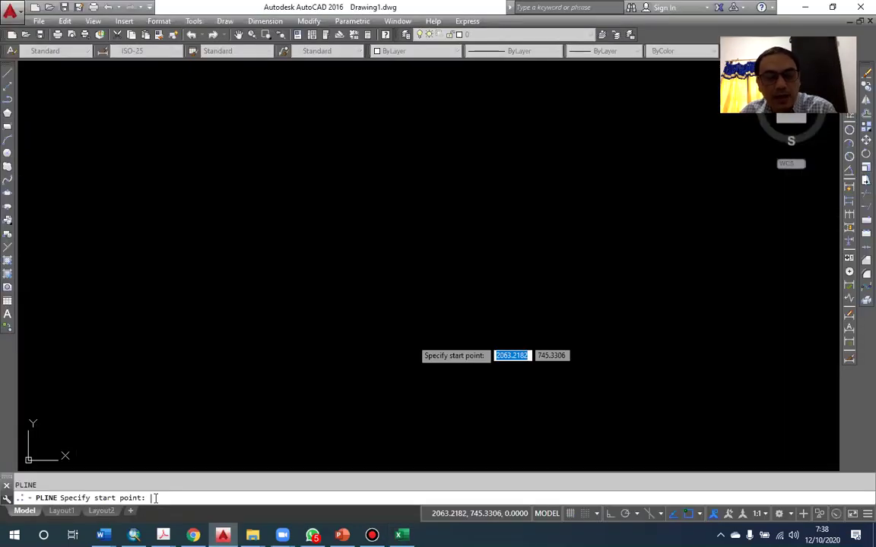
right_click(193, 469)
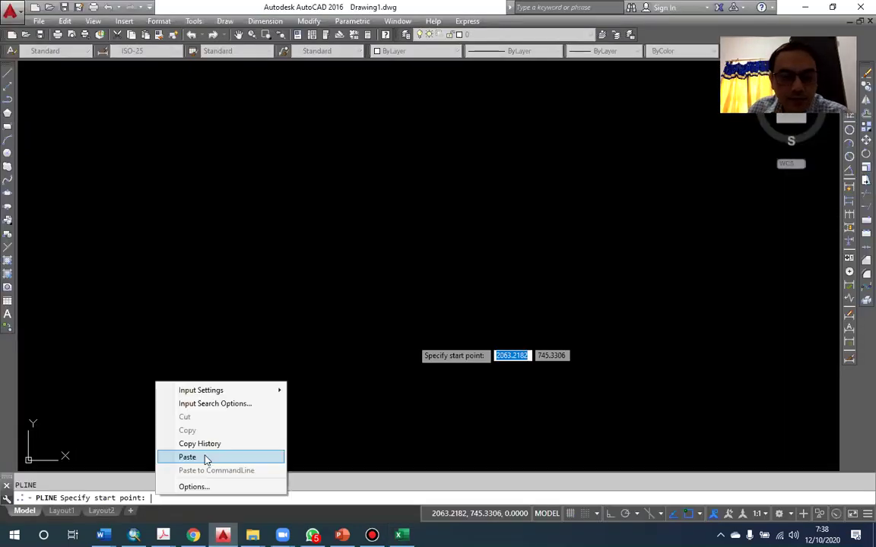
click(206, 459)
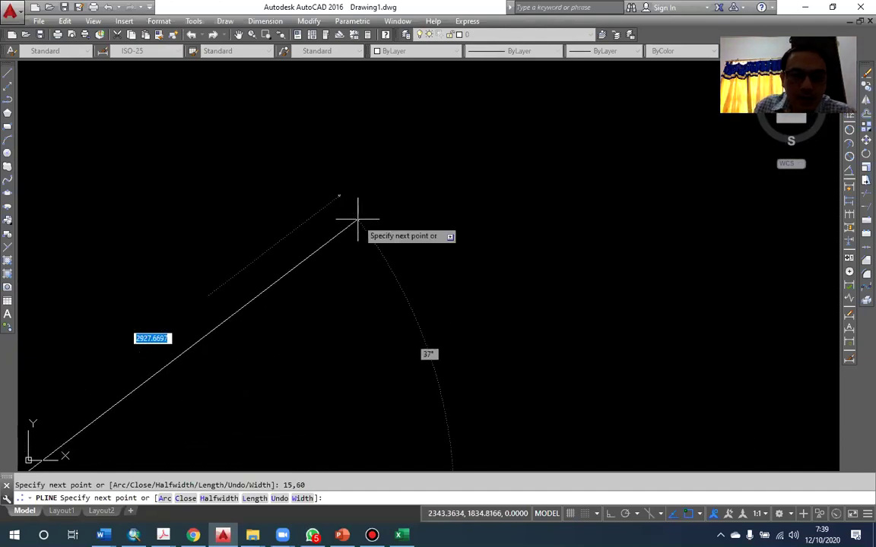
Step: Close the DAS boundary polyline back to its starting point with the Close option
scroll(357, 220, down, 3)
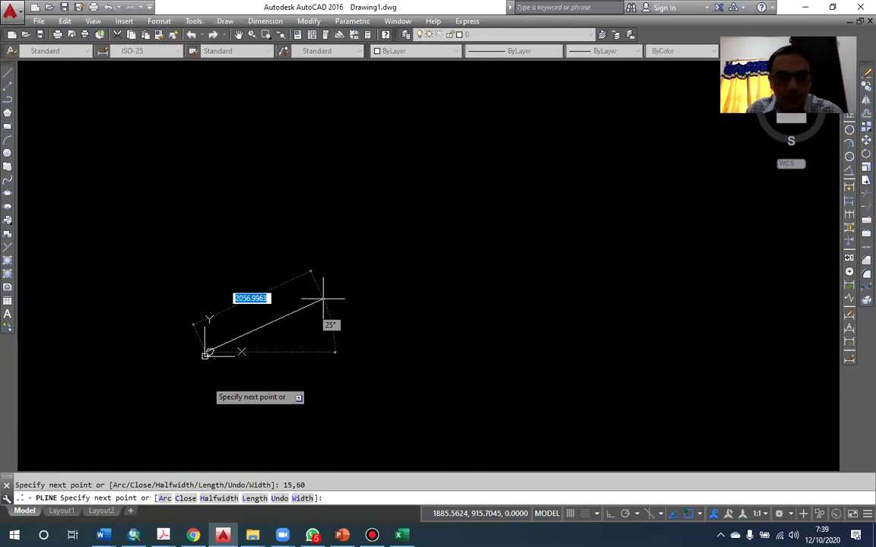
scroll(236, 384, down, 2)
scroll(175, 397, up, 4)
scroll(370, 328, up, 6)
drag(429, 228, 500, 180)
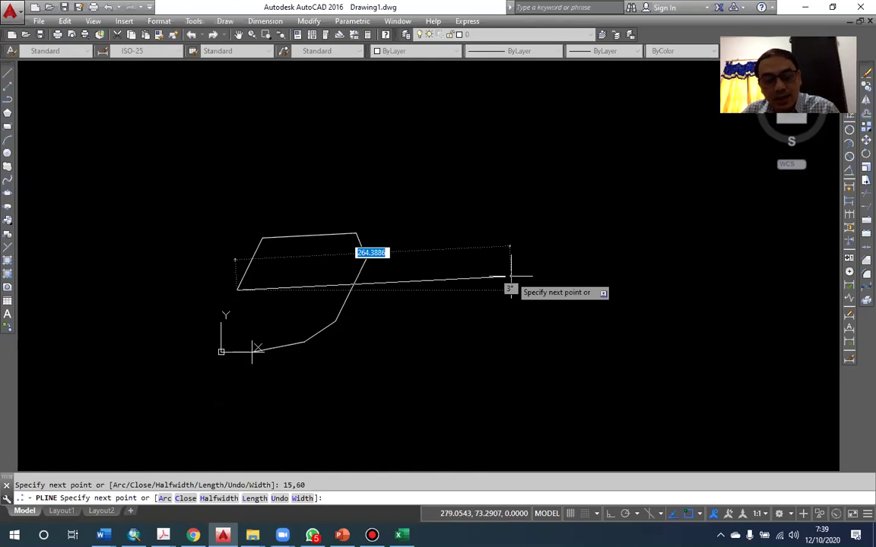
text(c)
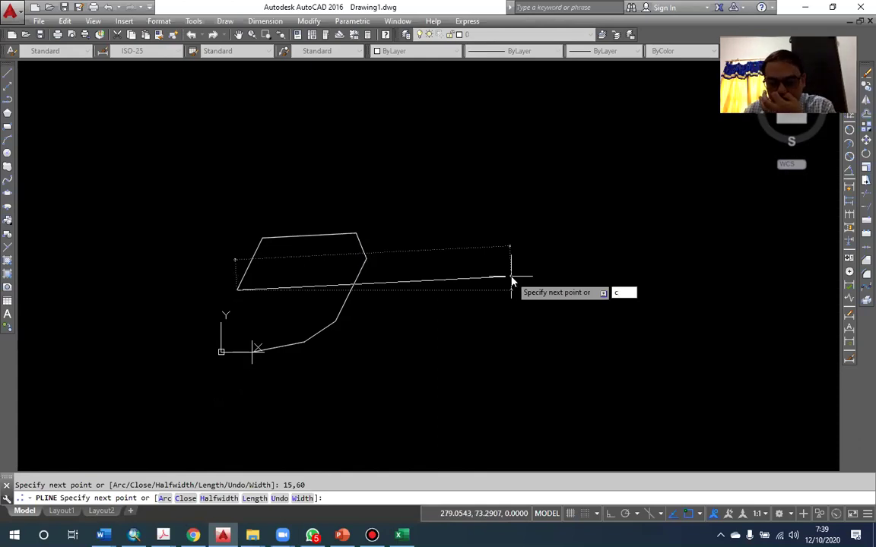
key(Return)
scroll(248, 331, up, 2)
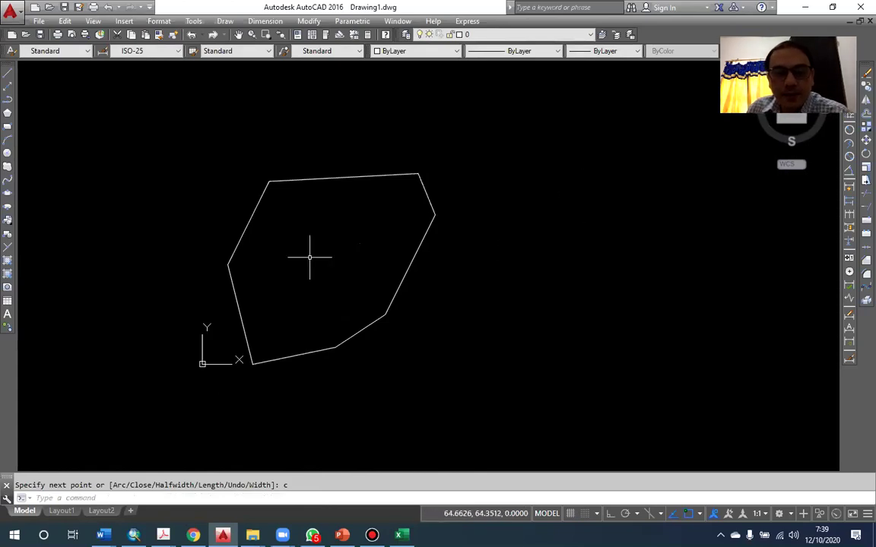
scroll(357, 228, down, 2)
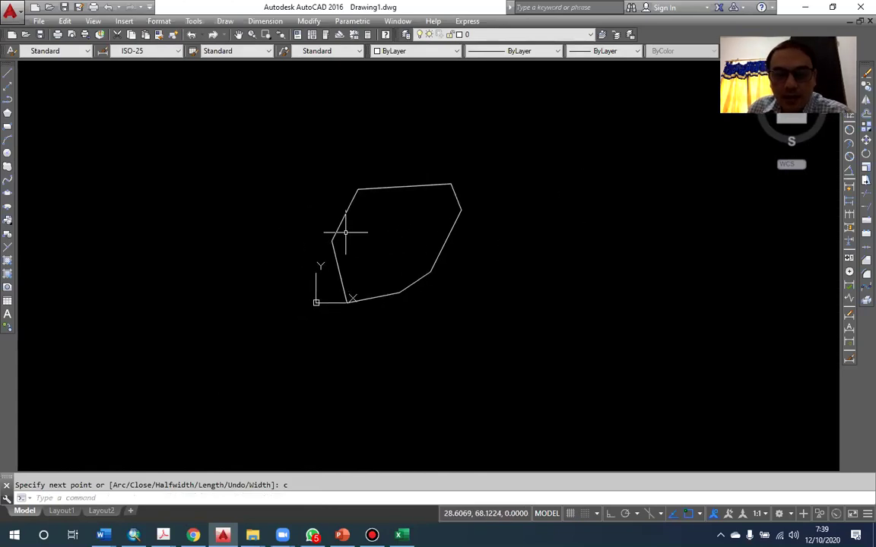
scroll(400, 236, up, 2)
drag(410, 224, 421, 234)
scroll(418, 235, up, 2)
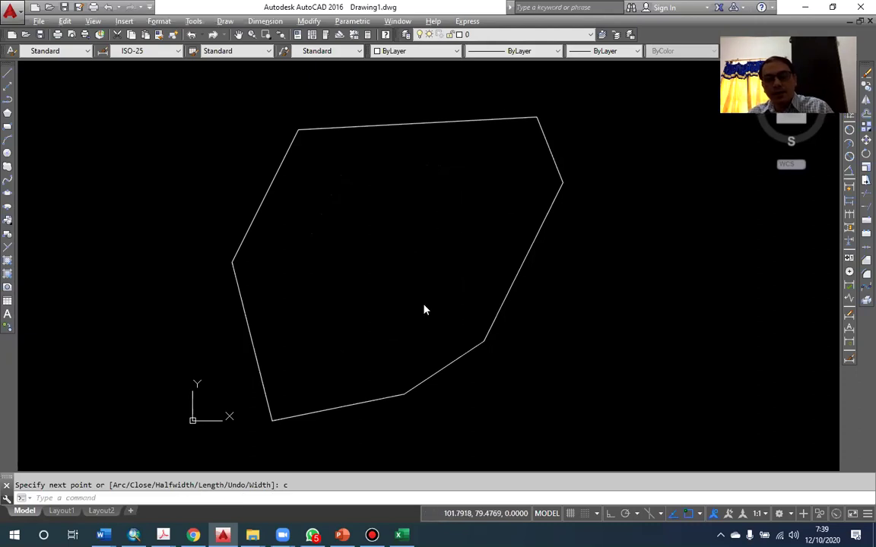
Step: Switch back to Excel and review the stations' annual rainfall in C3:C12 and coordinates in B3:B12
key(alt+Tab)
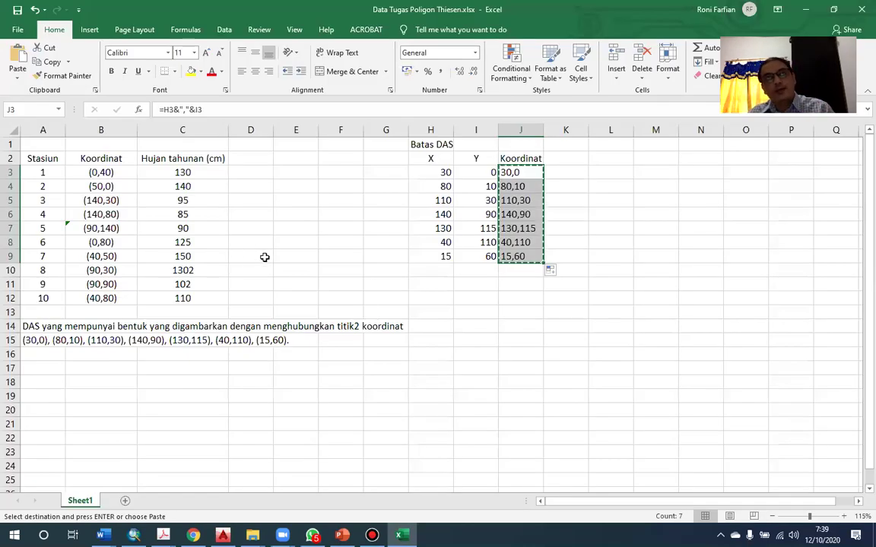
drag(212, 171, 206, 298)
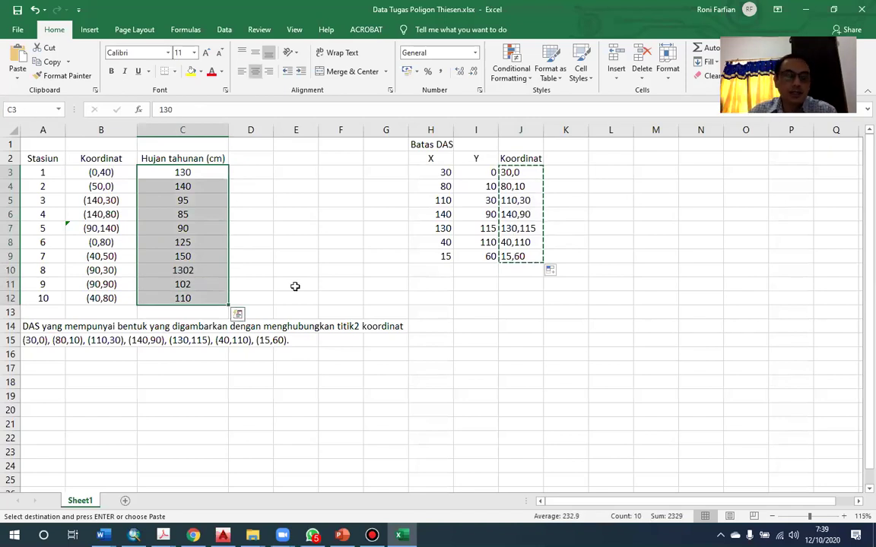
click(250, 243)
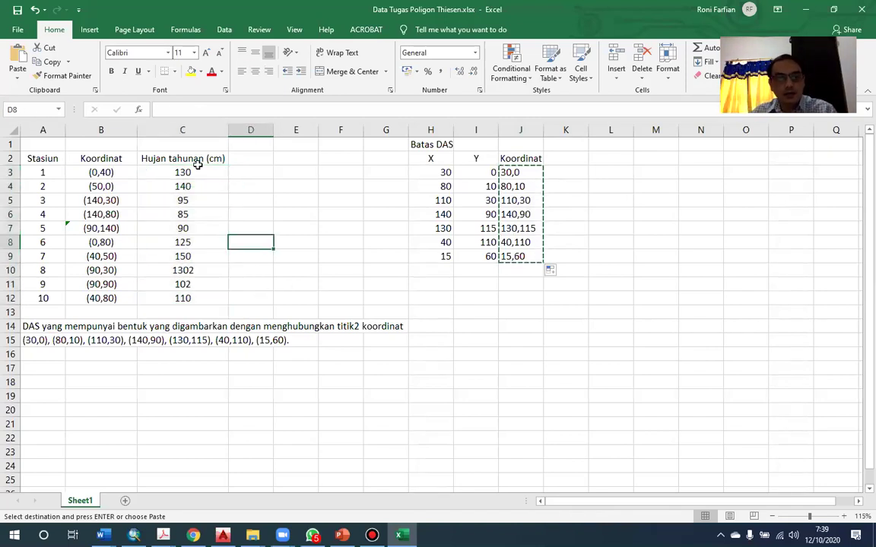
drag(198, 174, 182, 298)
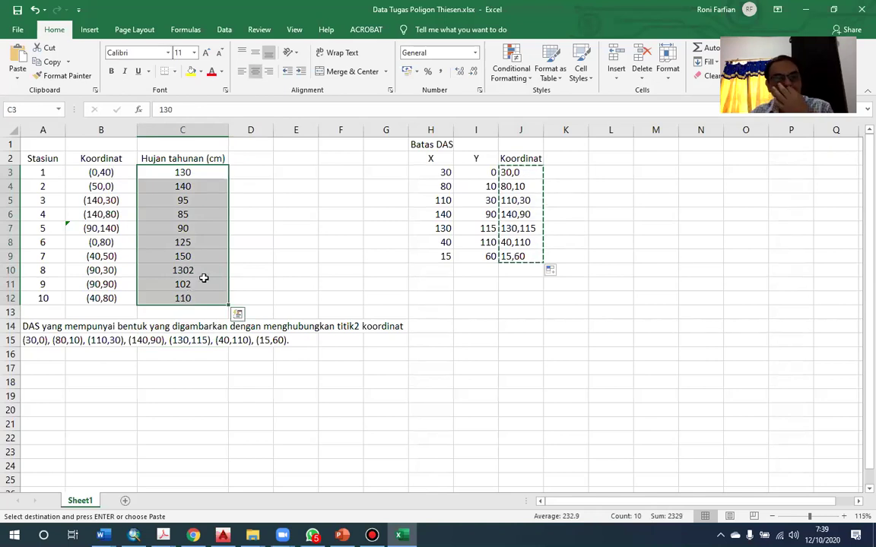
key(Escape)
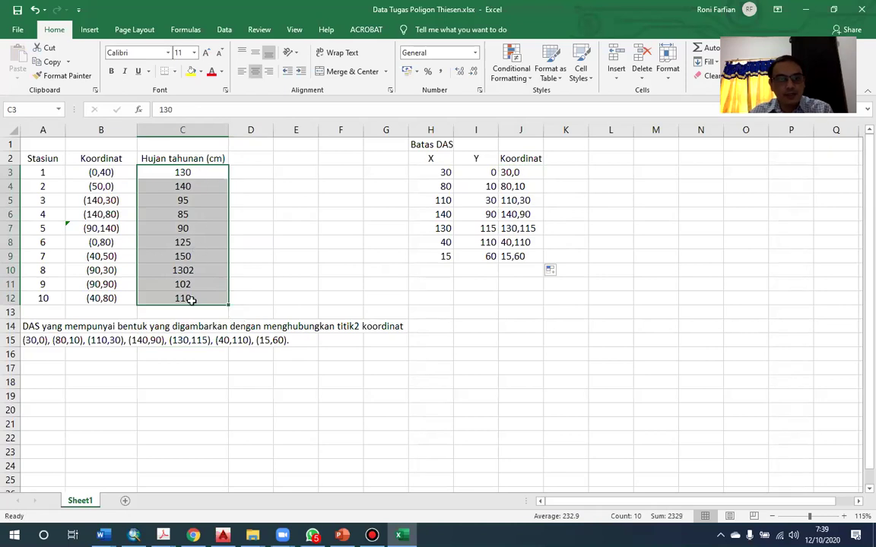
click(289, 228)
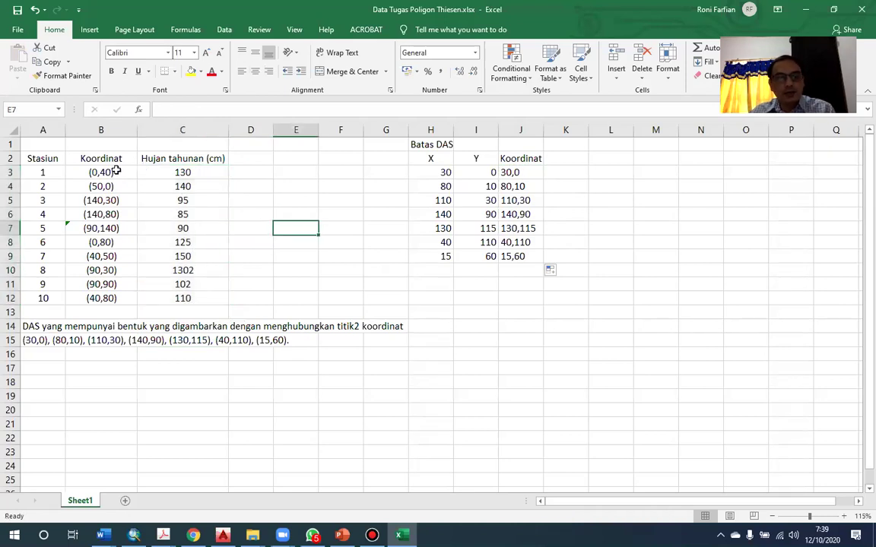
drag(111, 173, 111, 297)
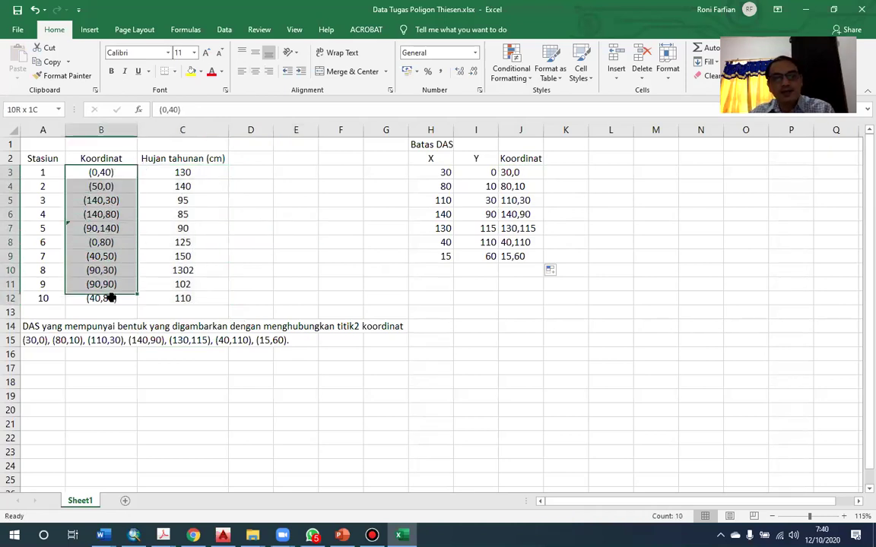
drag(120, 173, 108, 298)
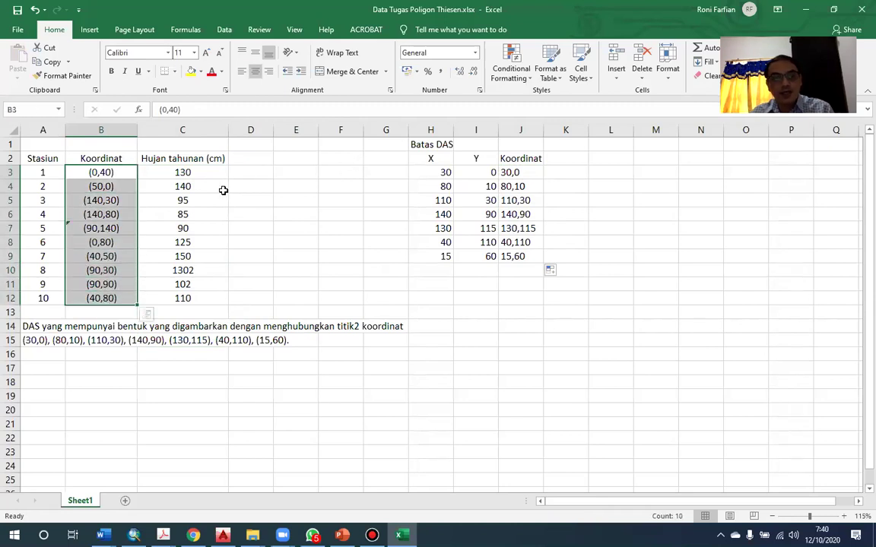
Step: Try referencing the first station's coordinate in F3 with =B3, and clear that cell again
click(340, 171)
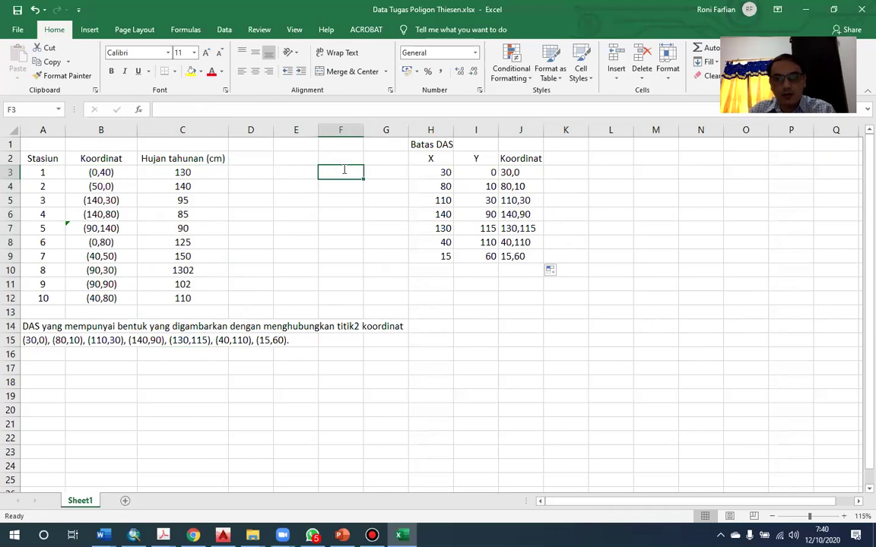
text(=)
key(Left)
key(Left)
key(Left)
key(Left)
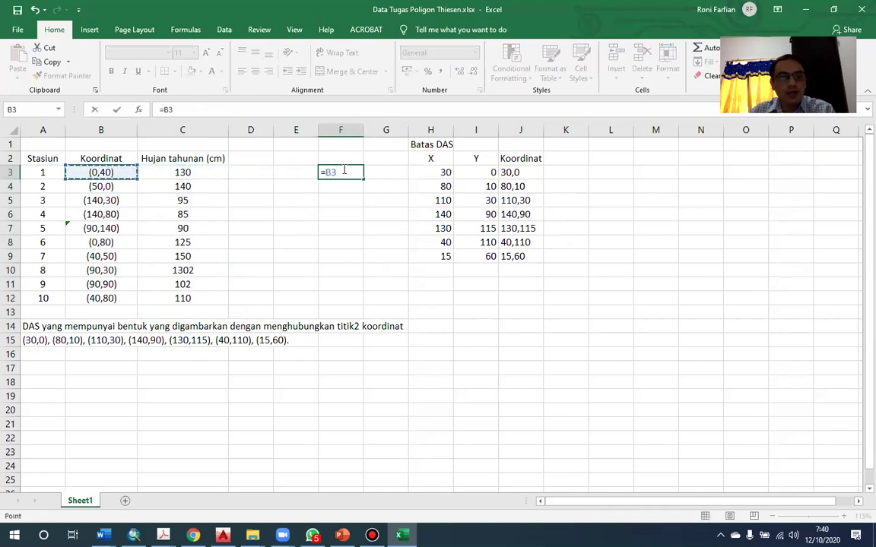
key(Return)
click(342, 171)
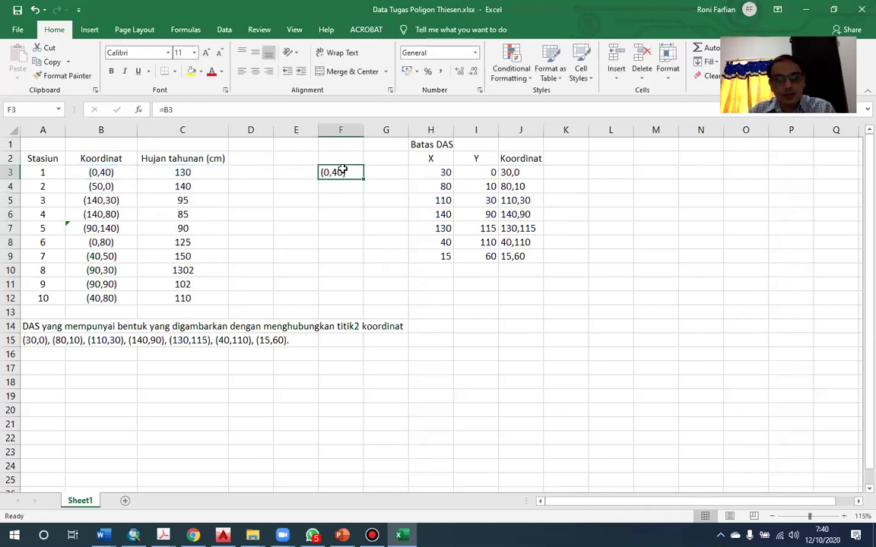
key(Delete)
Step: Copy the station coordinates in B3:B12 and paste them into column E starting at E3
key(Left)
key(Left)
key(Left)
key(Left)
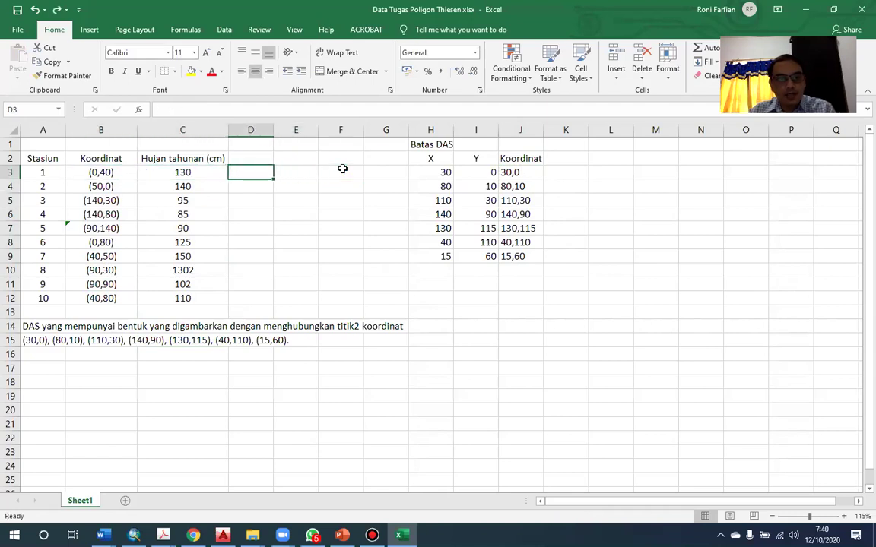
key(ctrl+shift+Down)
key(ctrl+c)
key(Right)
key(Right)
key(Right)
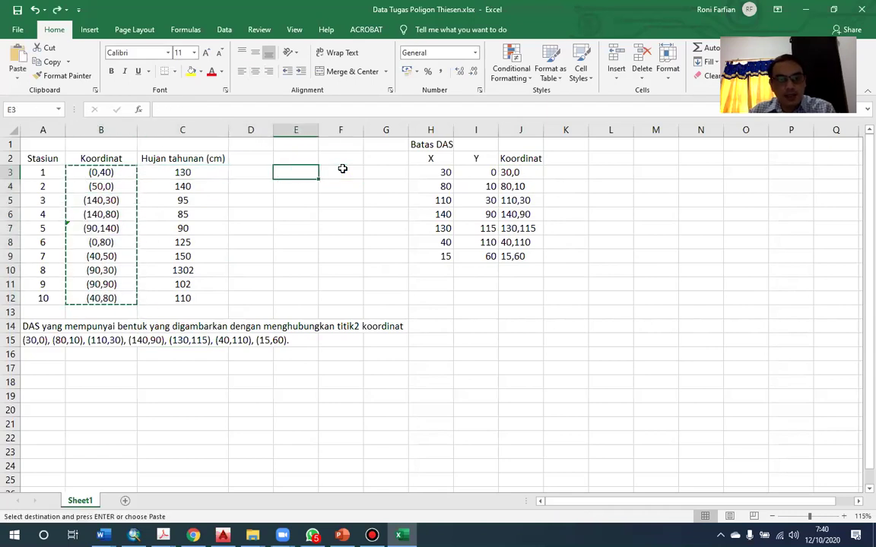
key(ctrl+v)
key(Escape)
Step: Remove all opening parentheses from the copied coordinates in E3:E12 by replacing ( with nothing
key(Left)
key(Right)
key(ctrl+shift+Down)
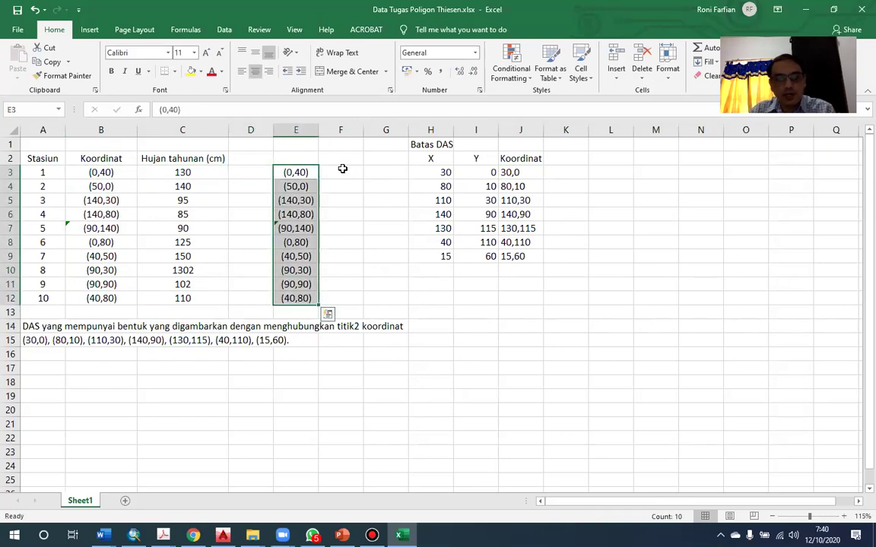
key(ctrl+h)
text(()
key(alt+a)
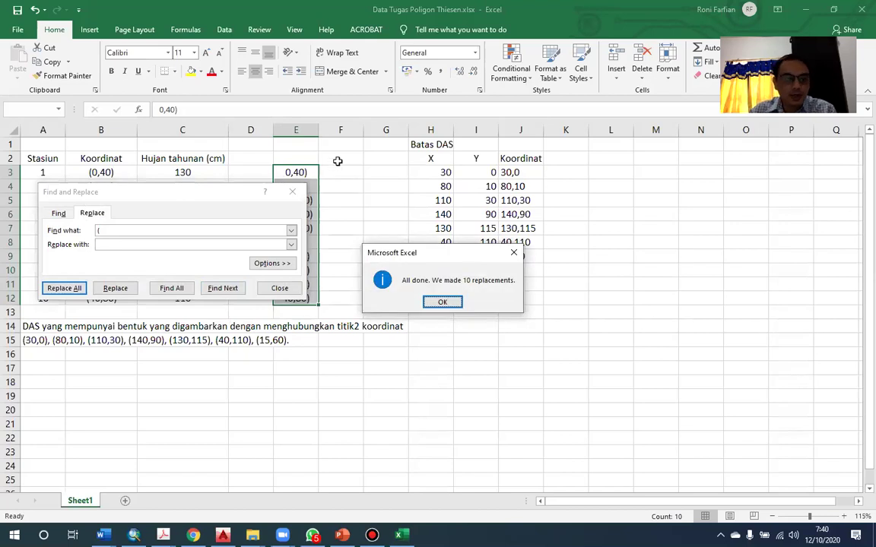
Step: Remove all closing parentheses from the station coordinates in E3:E12 by replacing ) with nothing
key(Return)
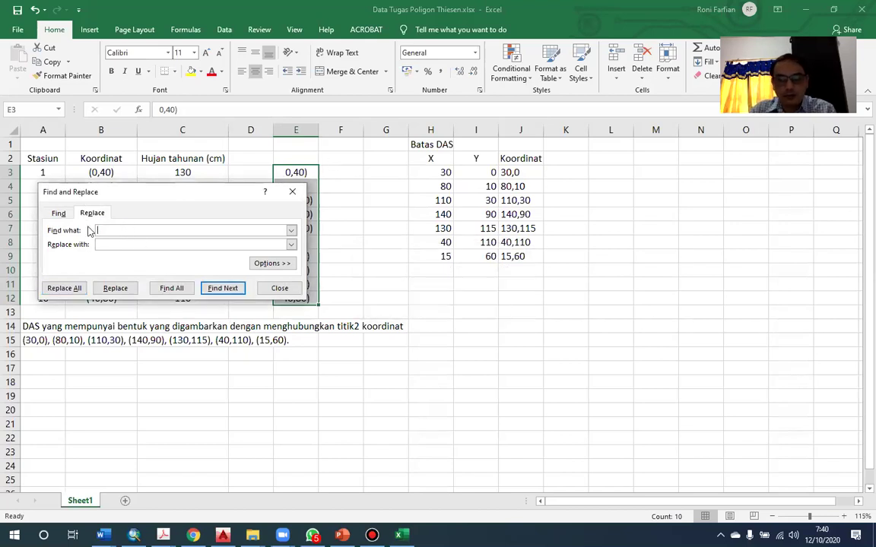
click(67, 289)
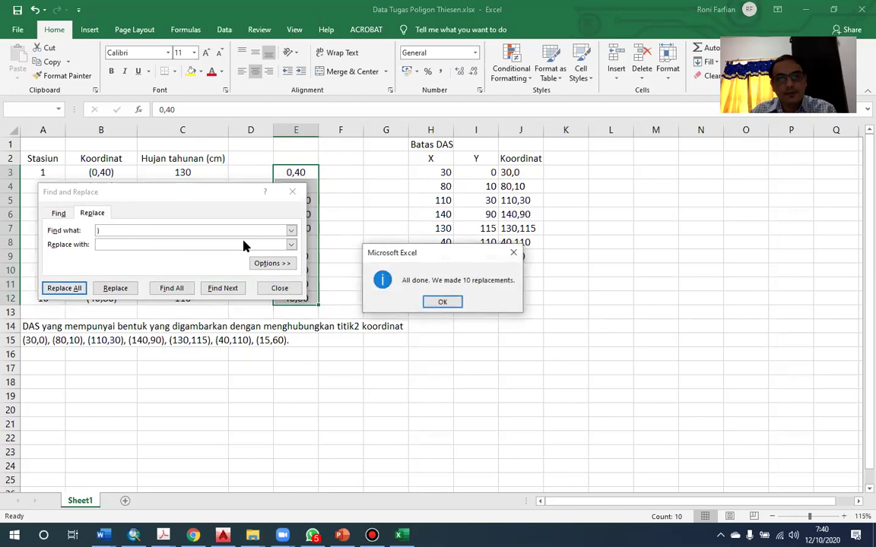
key(Return)
click(280, 288)
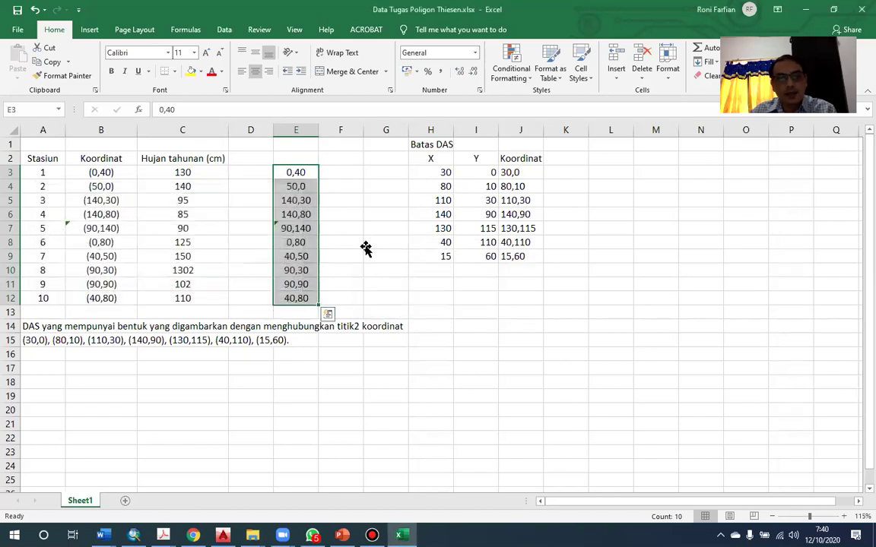
Step: Copy the cleaned coordinates in E3:E12, switch to AutoCAD, and draw an open polyline through them by pasting them as its points
click(369, 244)
drag(301, 168, 295, 298)
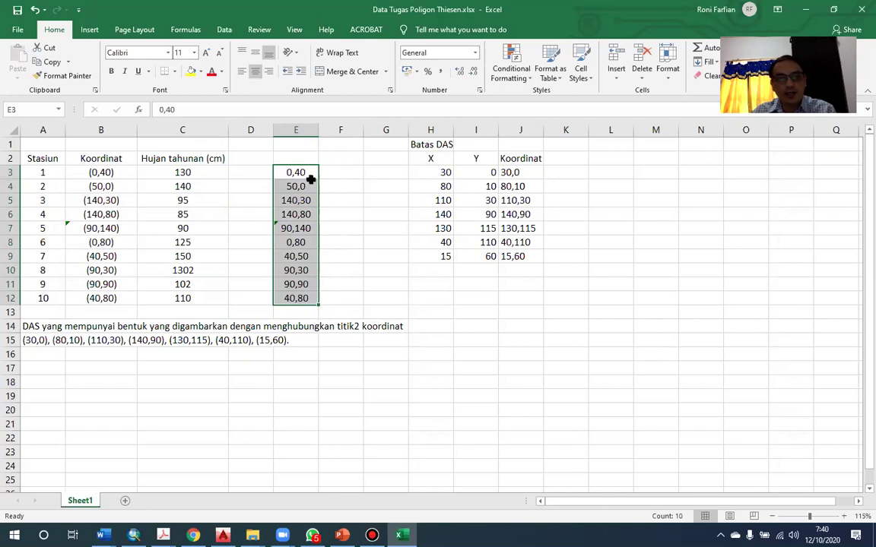
key(ctrl+c)
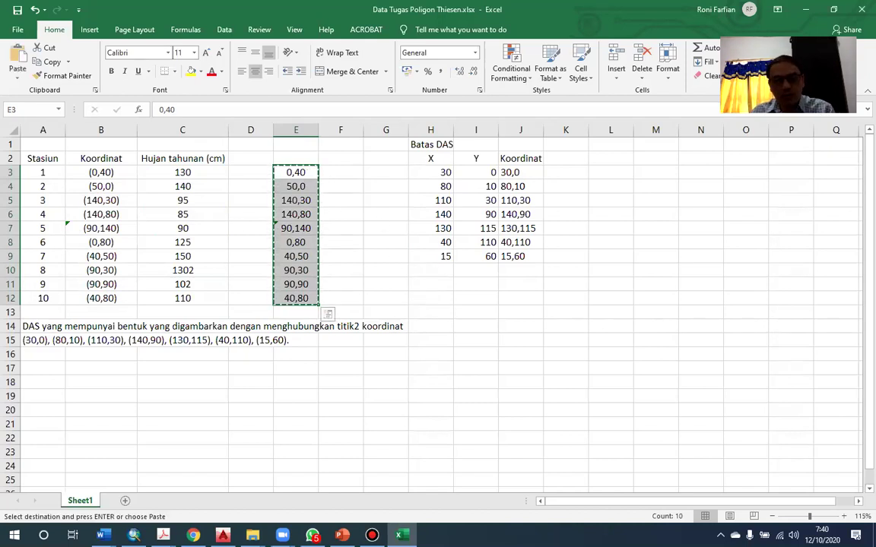
key(alt+Tab)
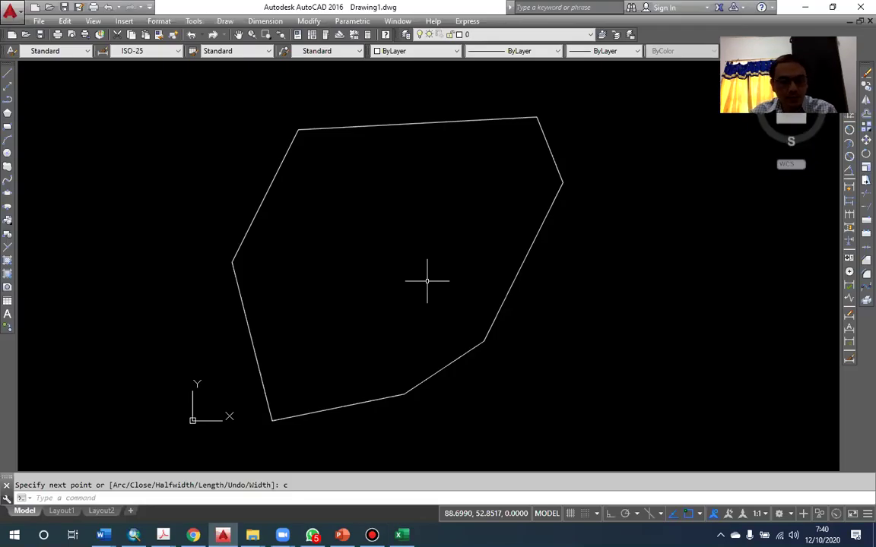
key(Return)
right_click(219, 498)
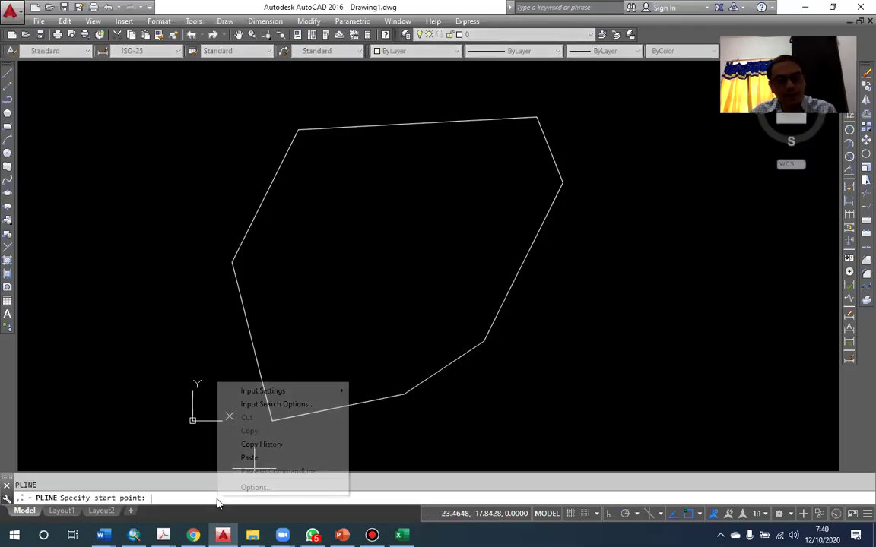
click(249, 458)
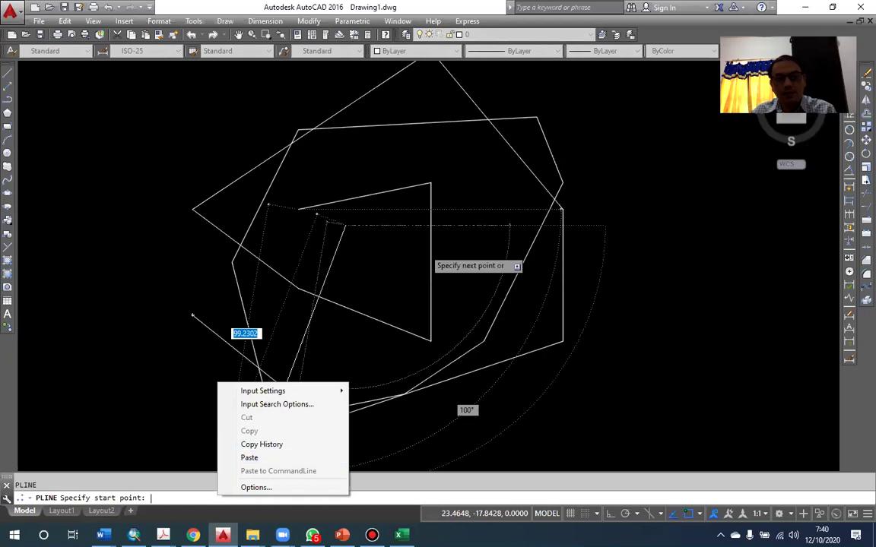
click(250, 458)
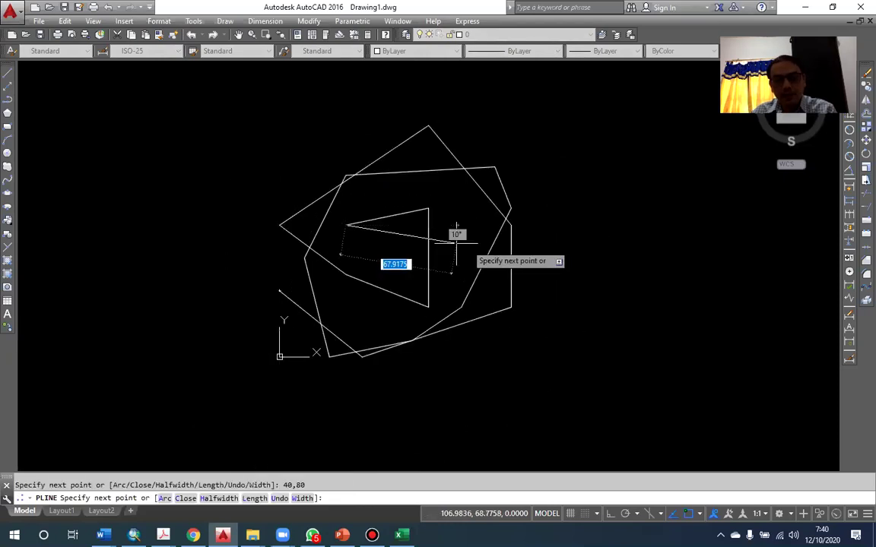
key(Return)
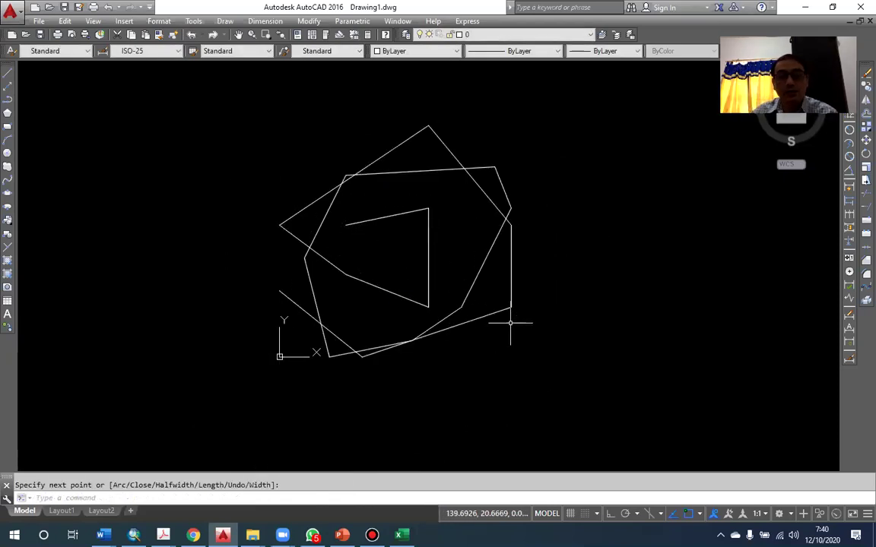
Step: Select the station polyline to examine its vertices against the DAS boundary, and deselect it again
scroll(385, 206, up, 2)
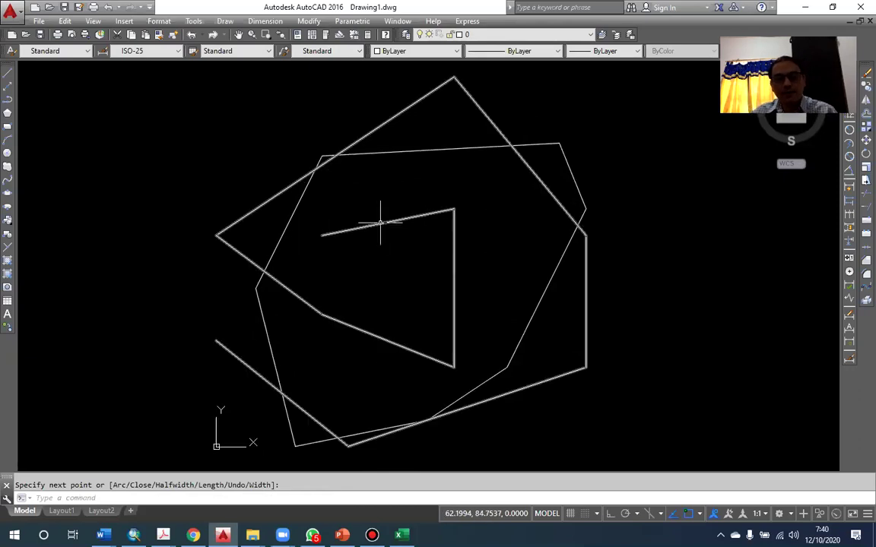
click(380, 222)
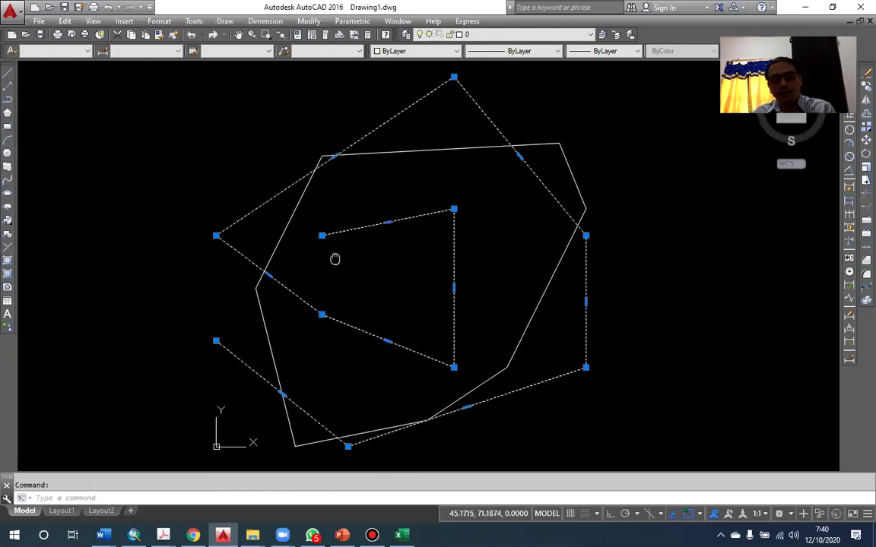
drag(335, 259, 359, 235)
key(Escape)
scroll(244, 332, up, 2)
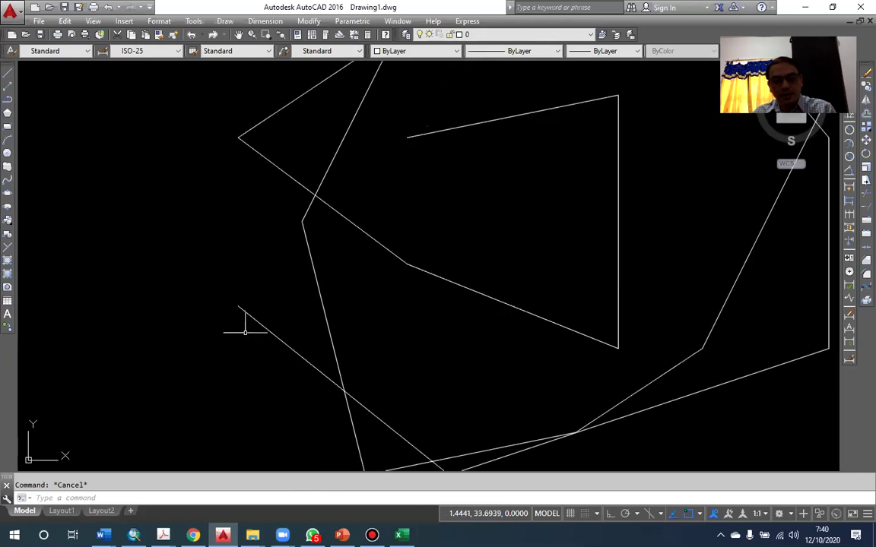
scroll(308, 267, down, 2)
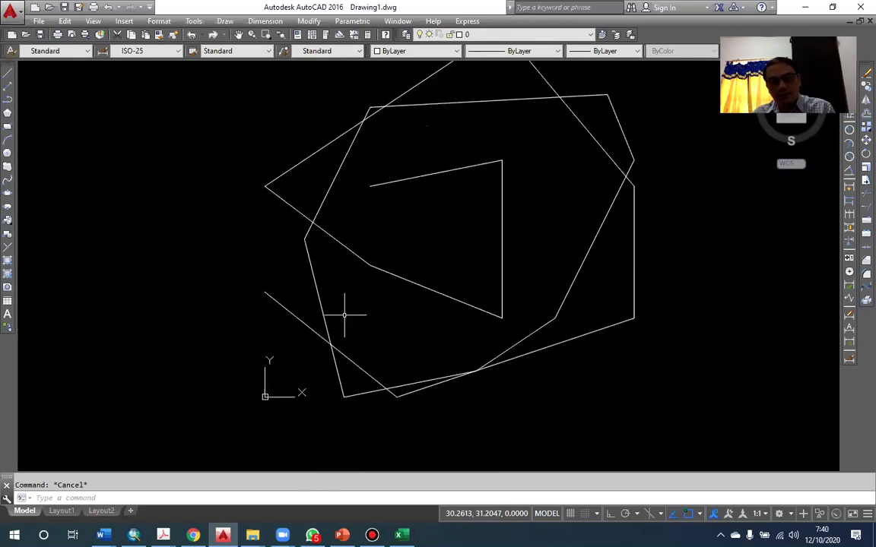
Step: Query the coordinates of the station polyline's start point with ID and compare them with station 1 in the Excel table
text(I)
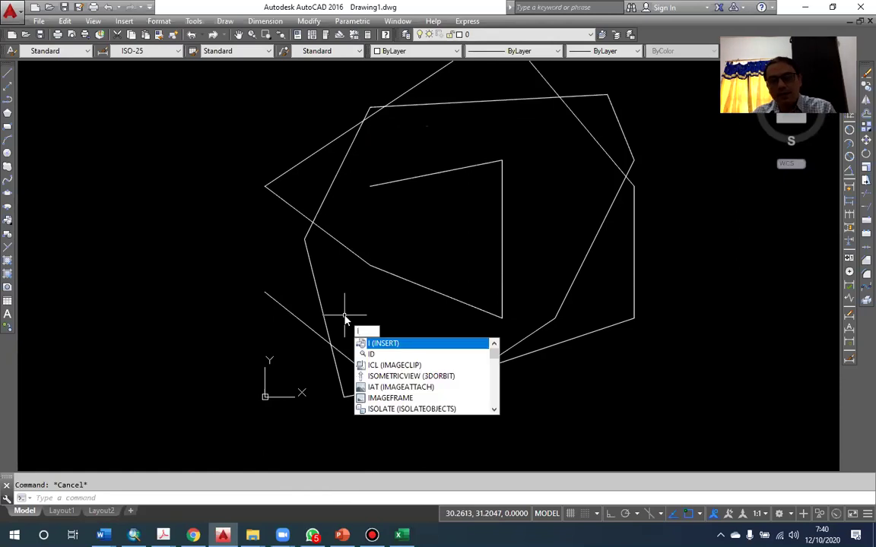
text(D)
key(Return)
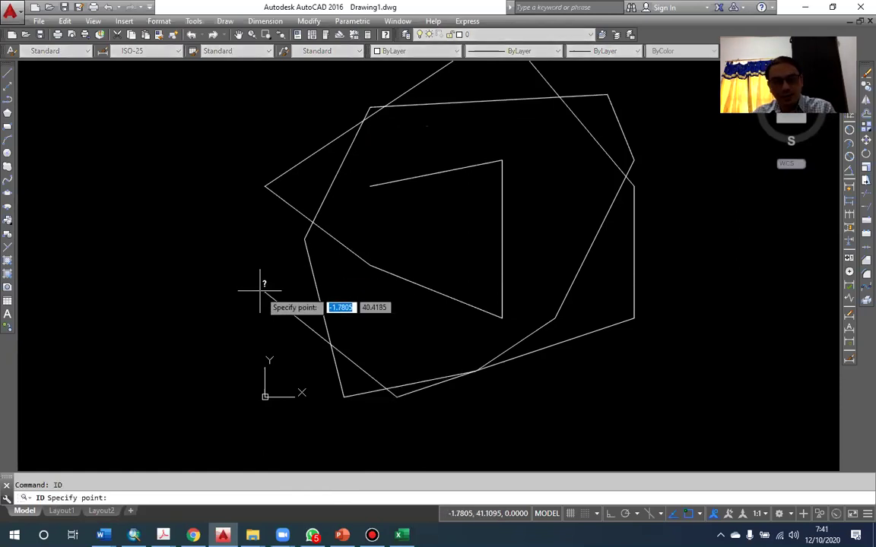
click(266, 293)
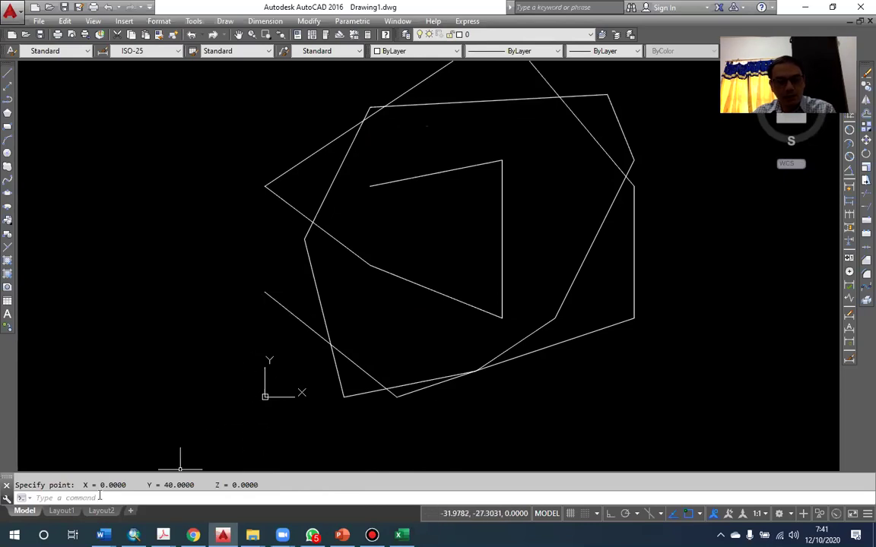
double_click(179, 485)
key(alt+Tab)
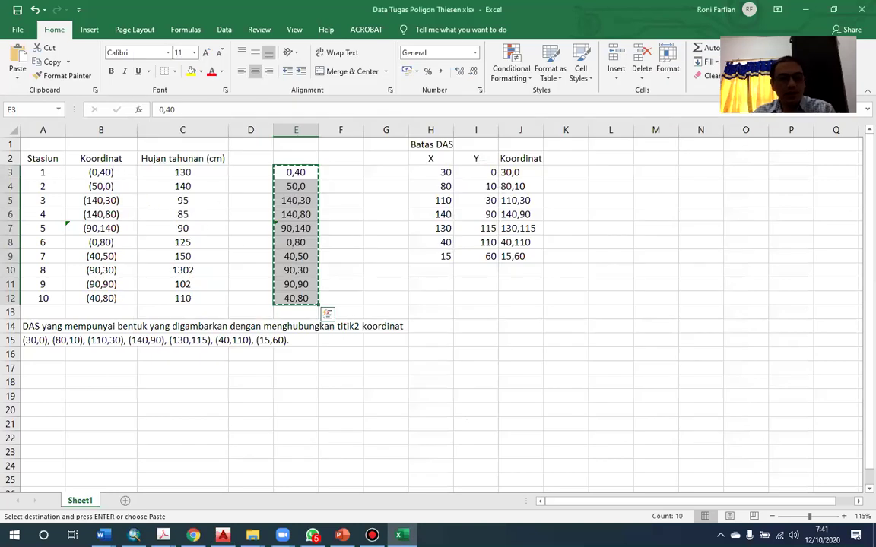
key(alt+Tab)
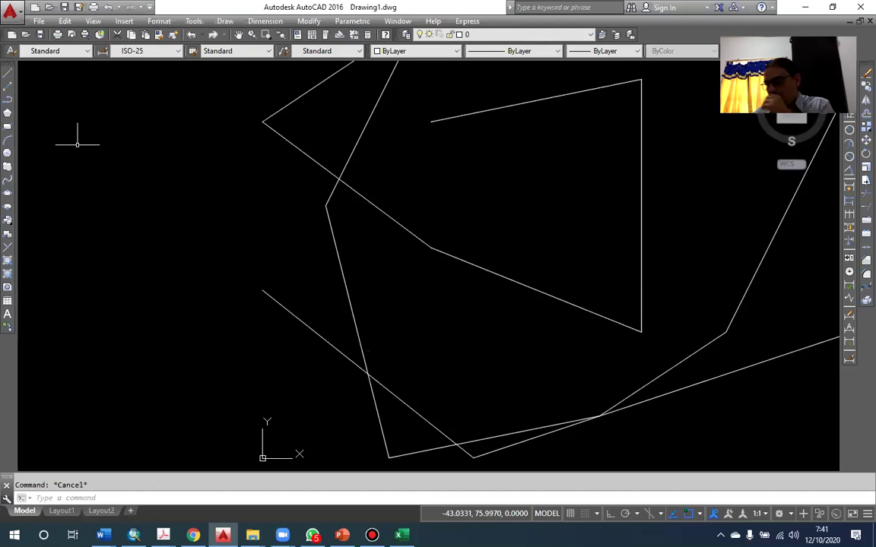
Step: Draw a circle with a radius of about 3.6 centred on the station polyline's start point
click(8, 153)
click(262, 290)
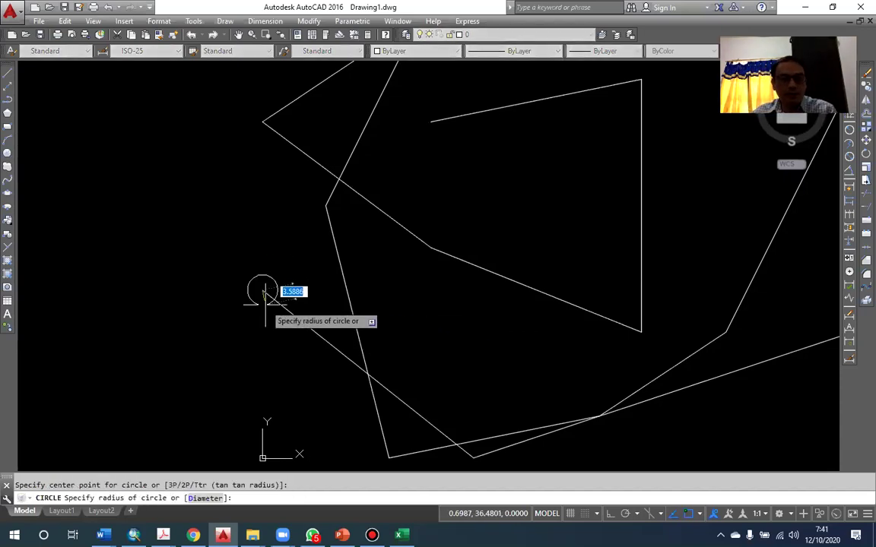
click(264, 305)
scroll(301, 163, down, 2)
drag(301, 185, 320, 246)
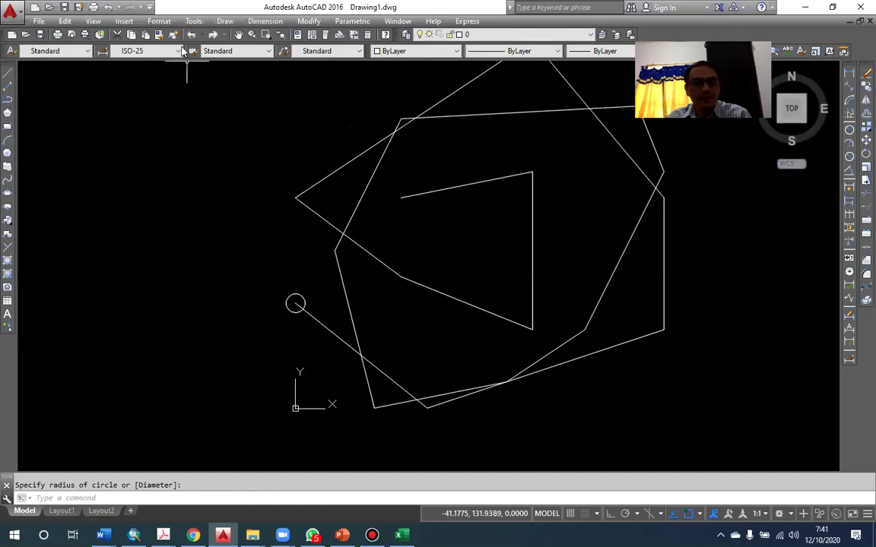
click(224, 21)
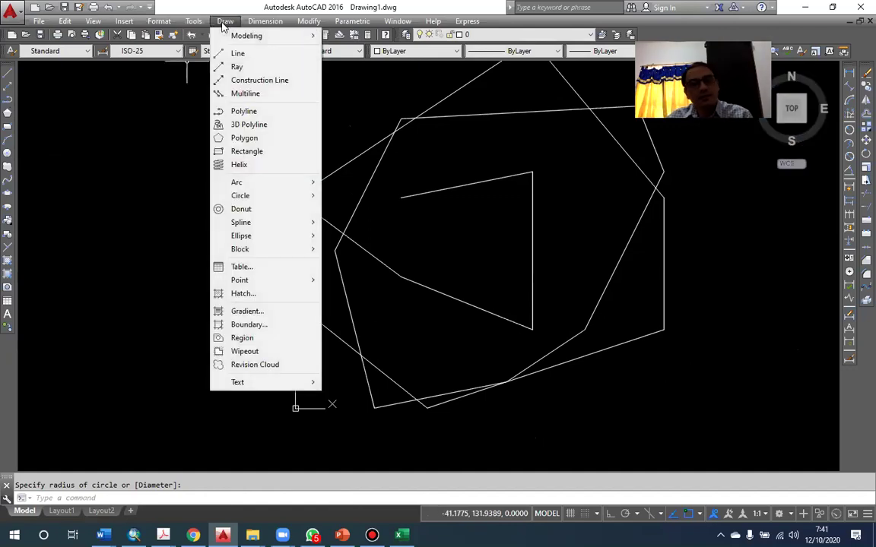
key(Escape)
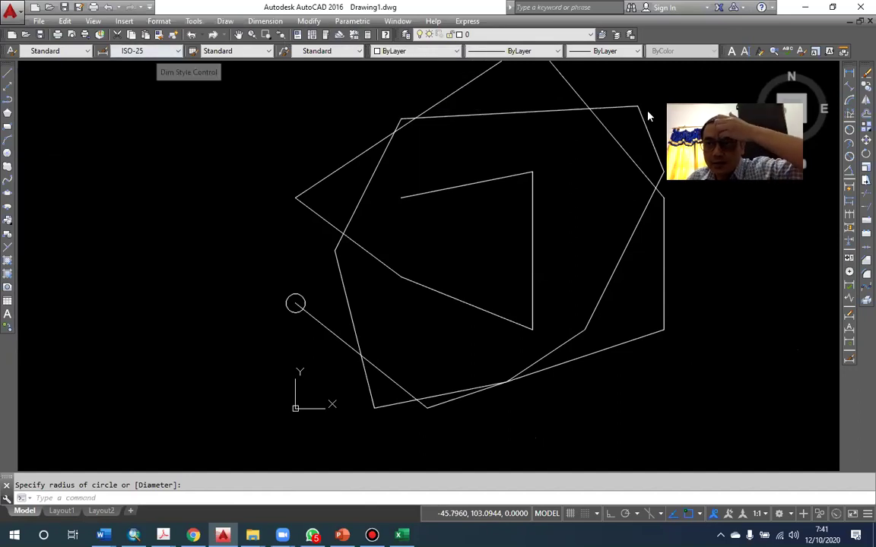
right_click(818, 34)
mouse_move(829, 42)
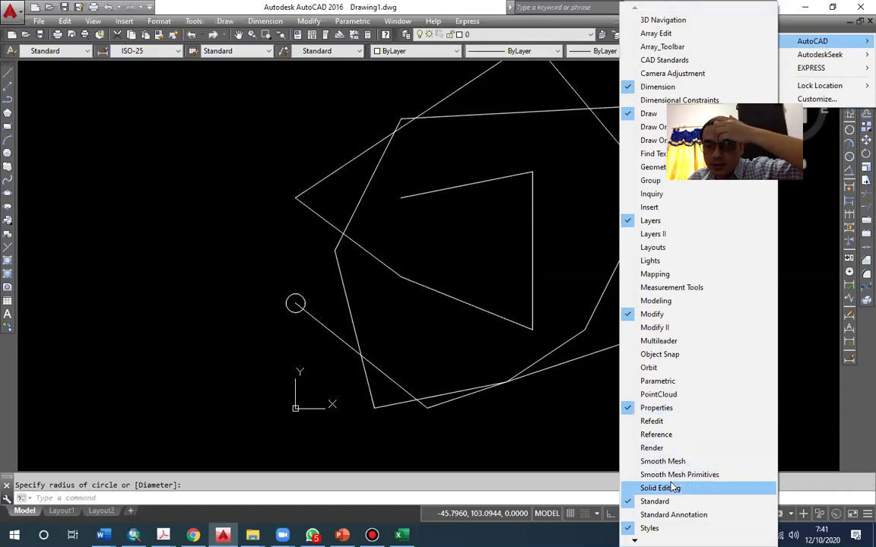
mouse_move(634, 540)
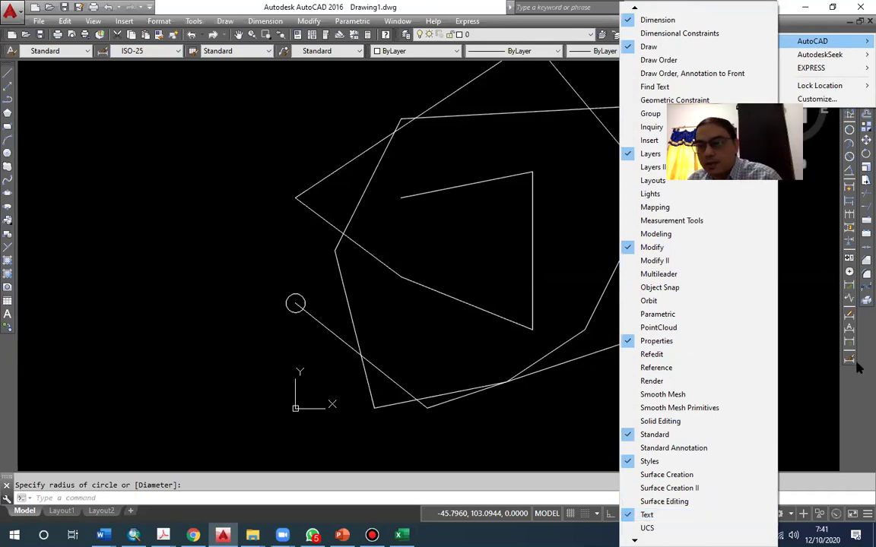
click(857, 400)
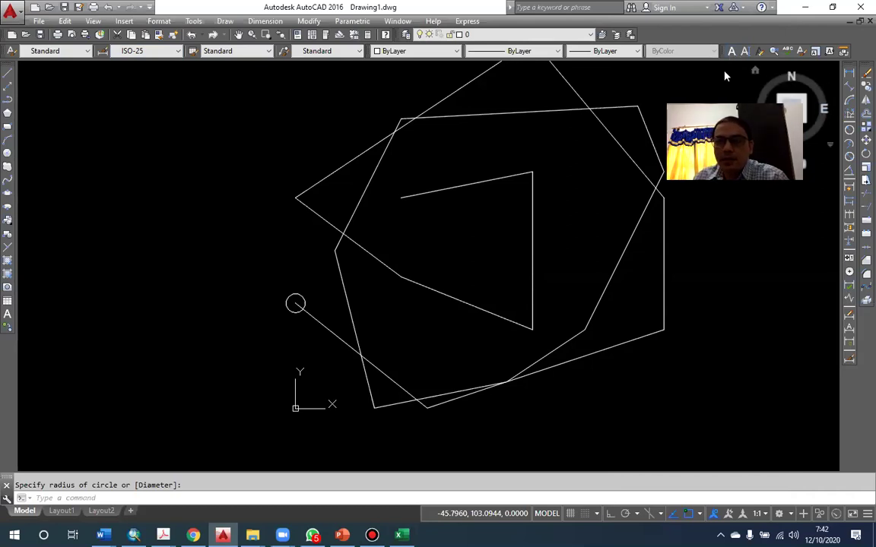
click(731, 51)
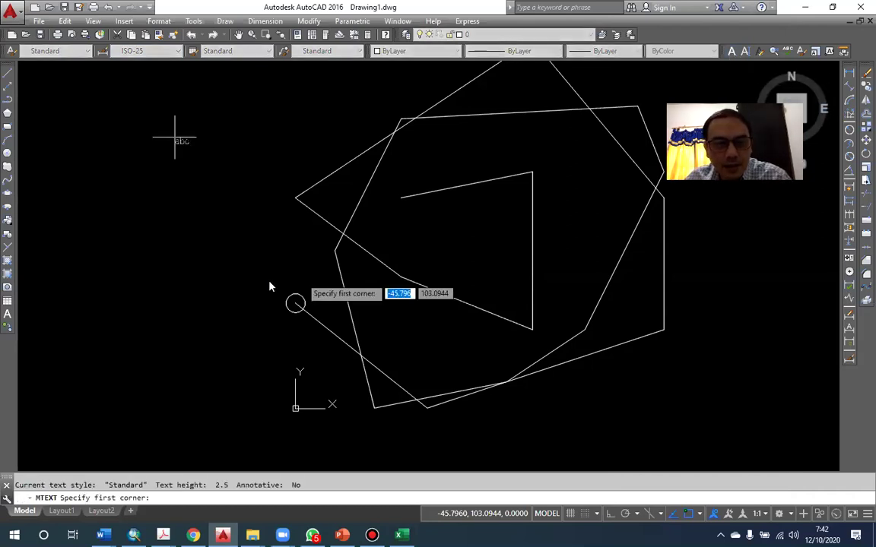
click(745, 51)
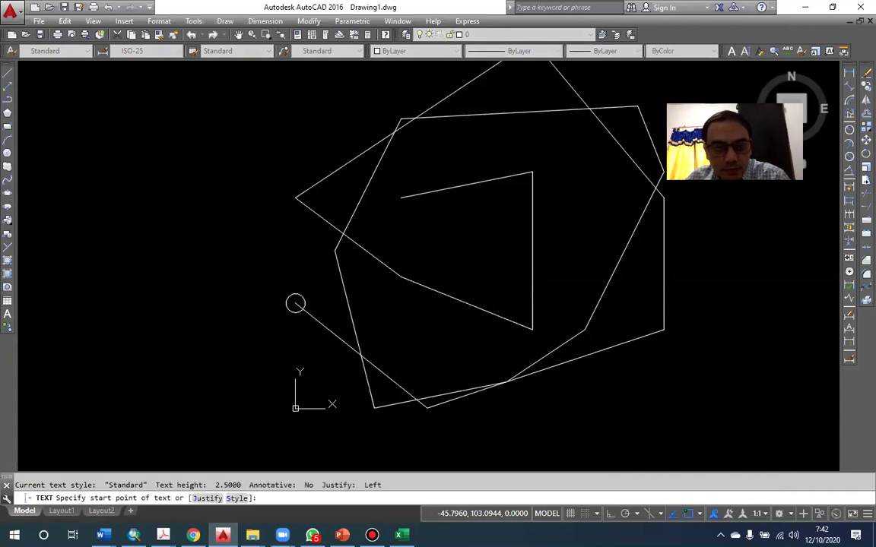
click(287, 278)
key(Escape)
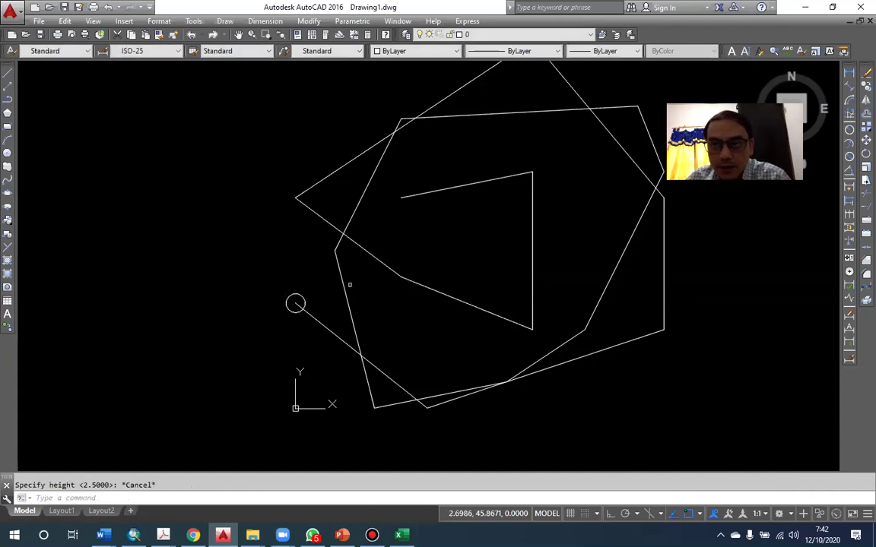
Step: Place the text label STA.1 with rotation 0 just above the circle at the station polyline's start point
key(Return)
click(294, 284)
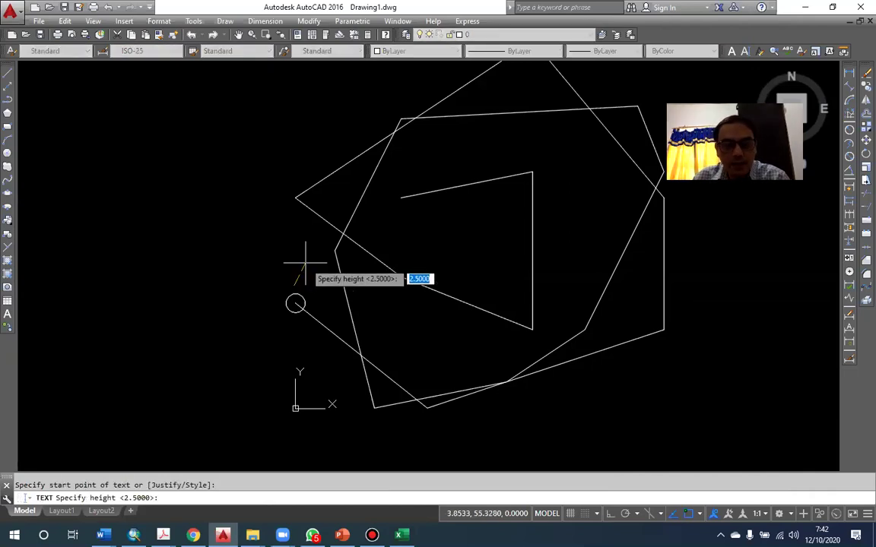
key(Return)
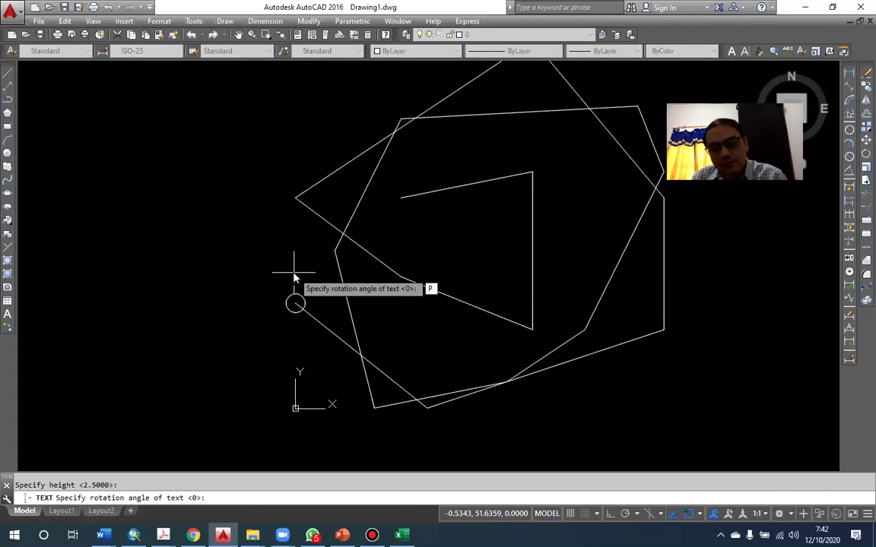
key(BackSpace)
text(STA-1)
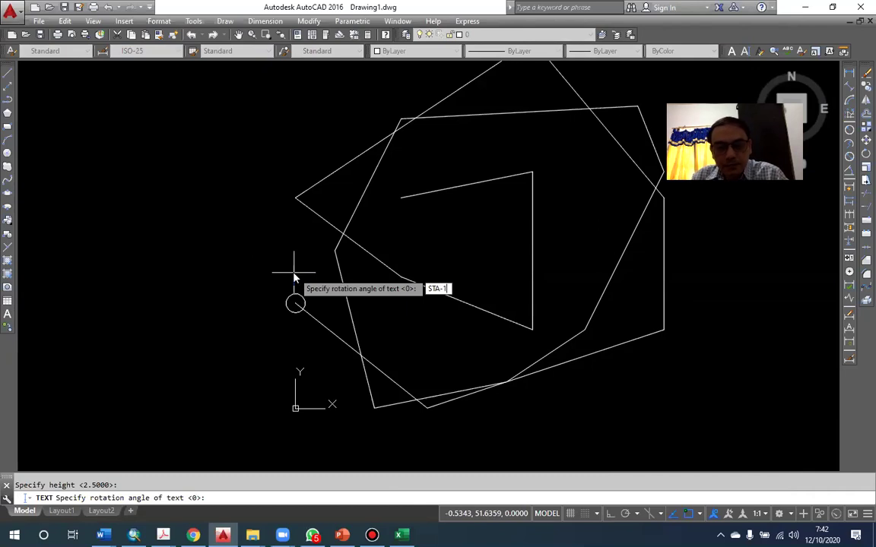
key(Return)
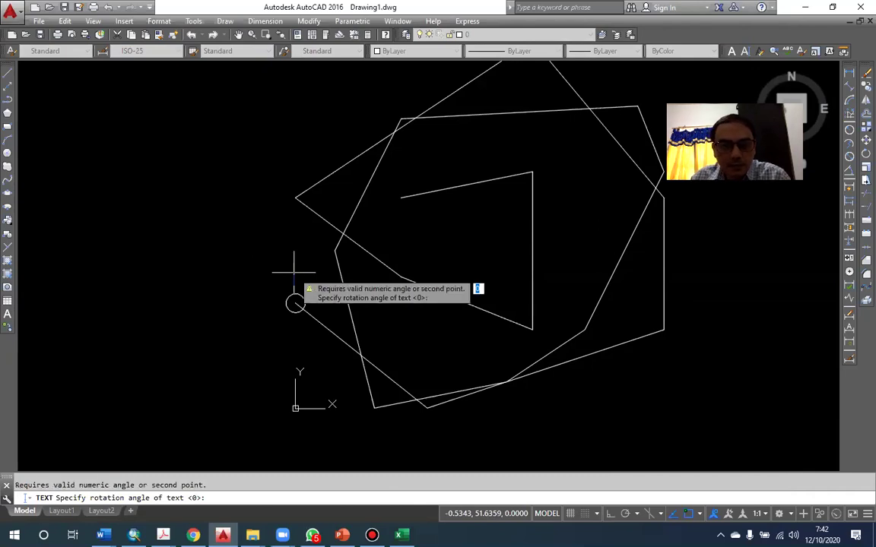
key(Return)
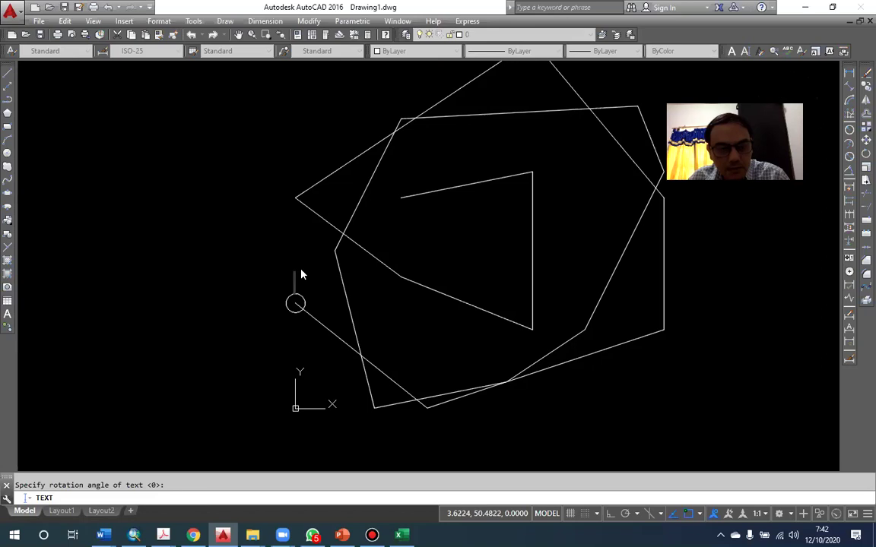
text(STA.1)
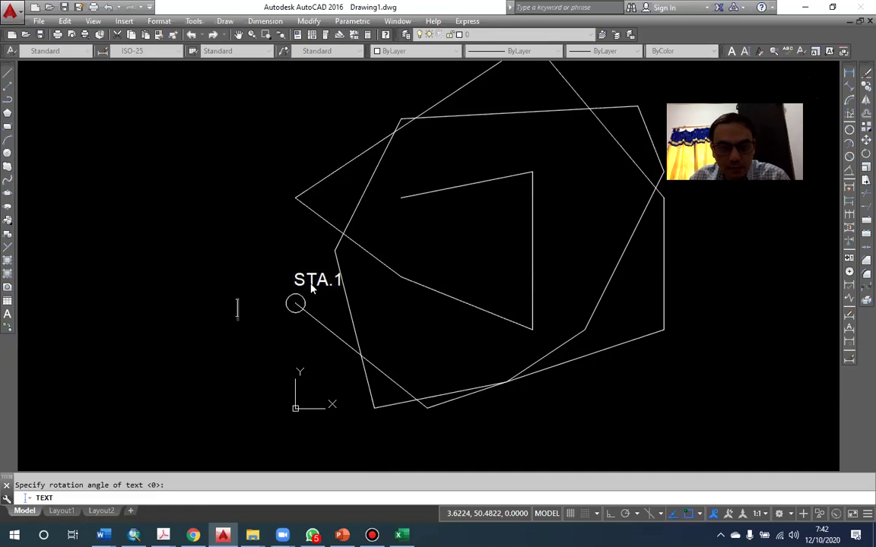
Step: Move the STA.1 label slightly so it sits centred above its station circle
scroll(306, 280, up, 2)
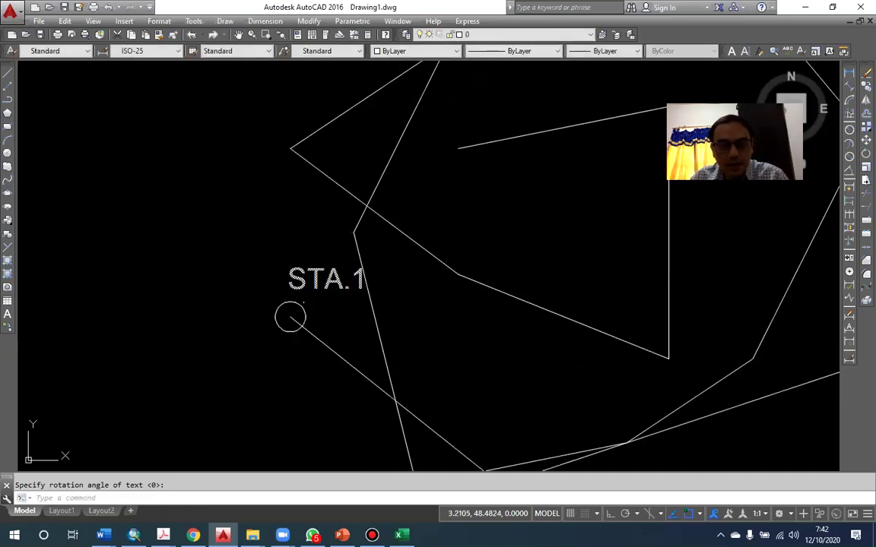
text(m)
key(Return)
click(280, 223)
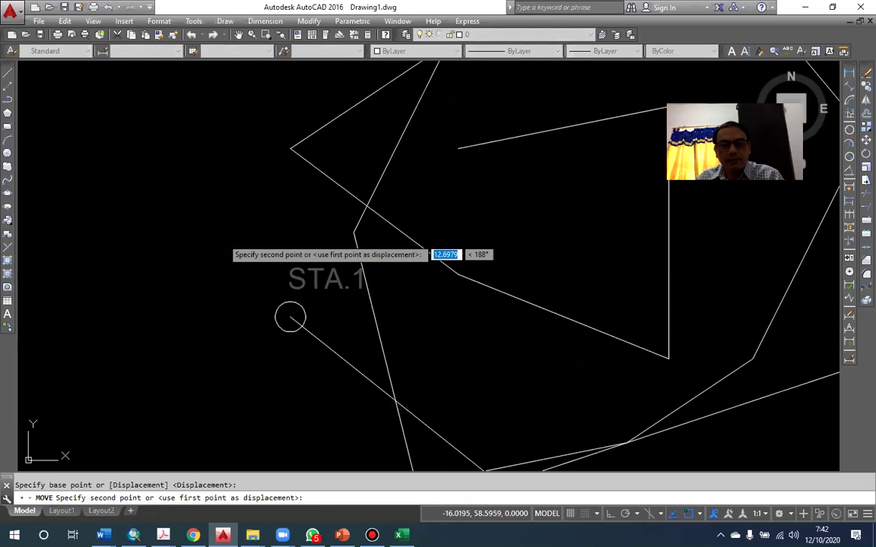
click(292, 241)
Step: Copy the STA.1 circle and label from the circle's centre to the station vertices (50,0), (0,80), (40,50) and (90,30)
scroll(236, 248, down, 3)
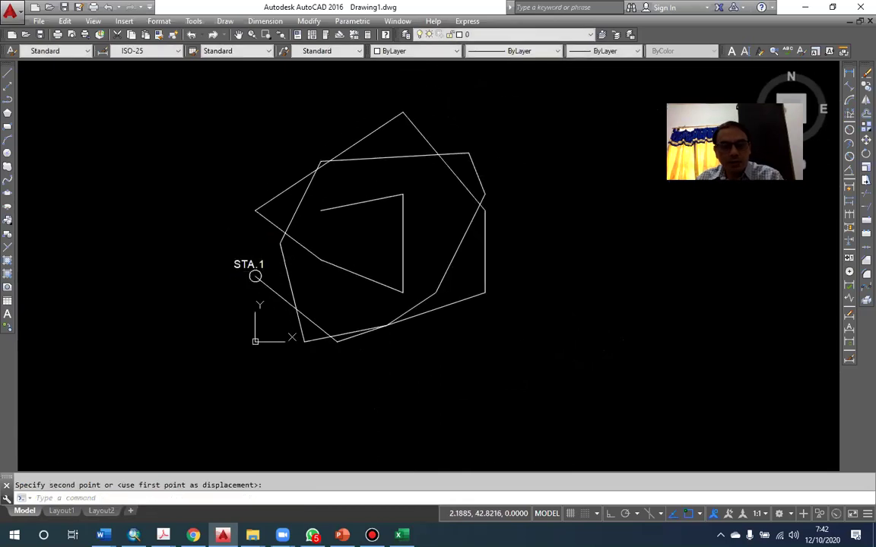
key(Escape)
text(co)
key(Return)
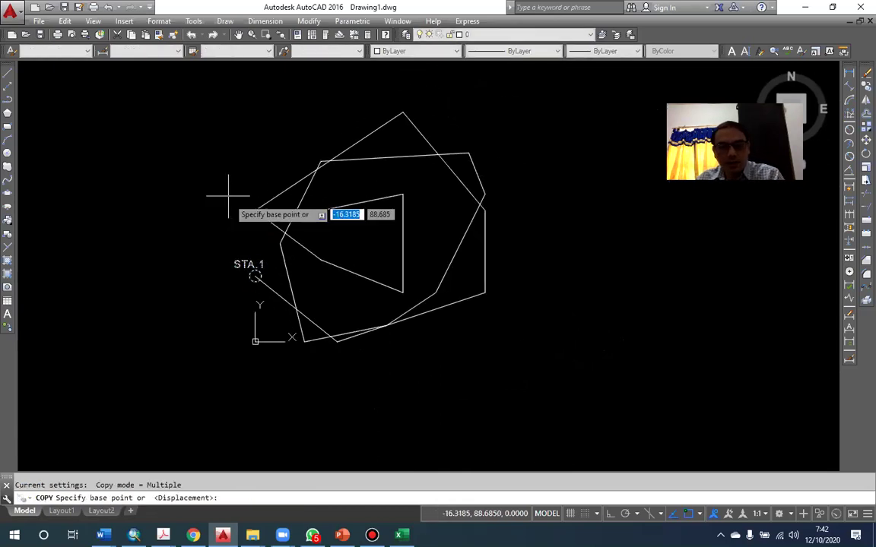
click(255, 275)
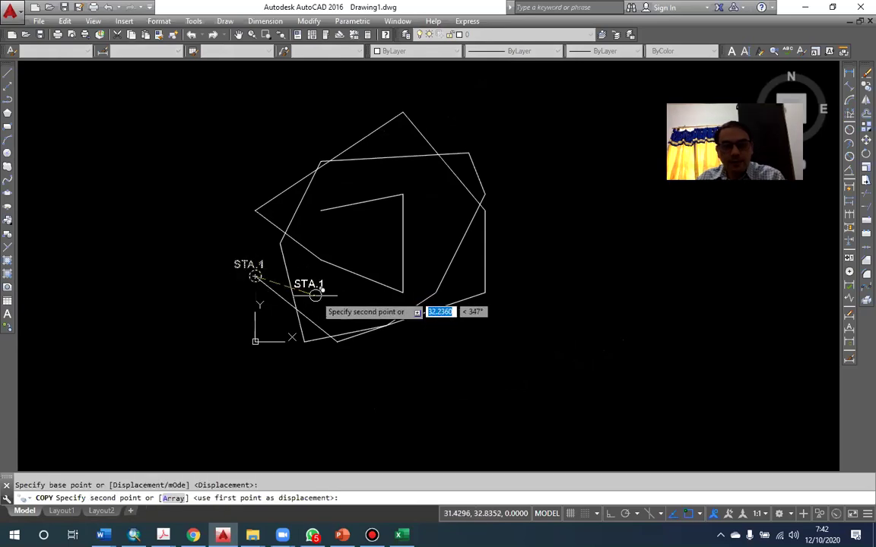
scroll(323, 295, up, 2)
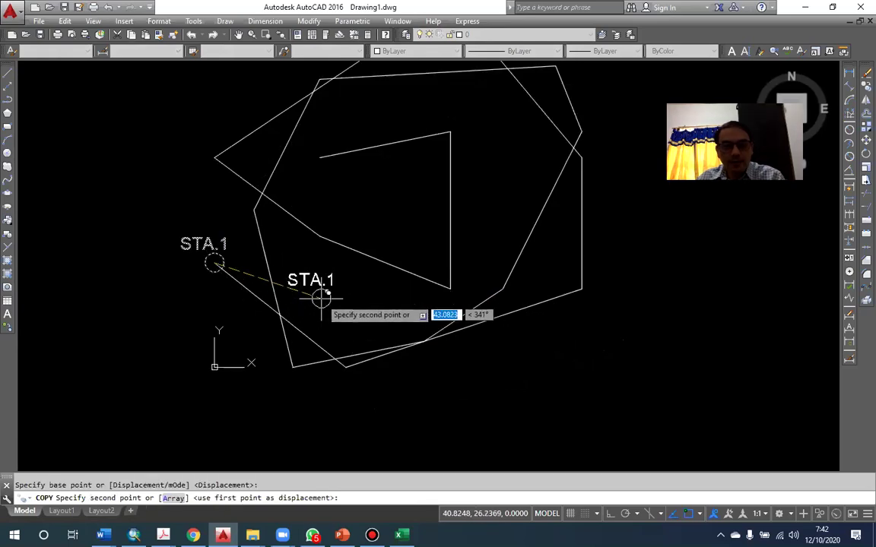
click(214, 158)
click(319, 236)
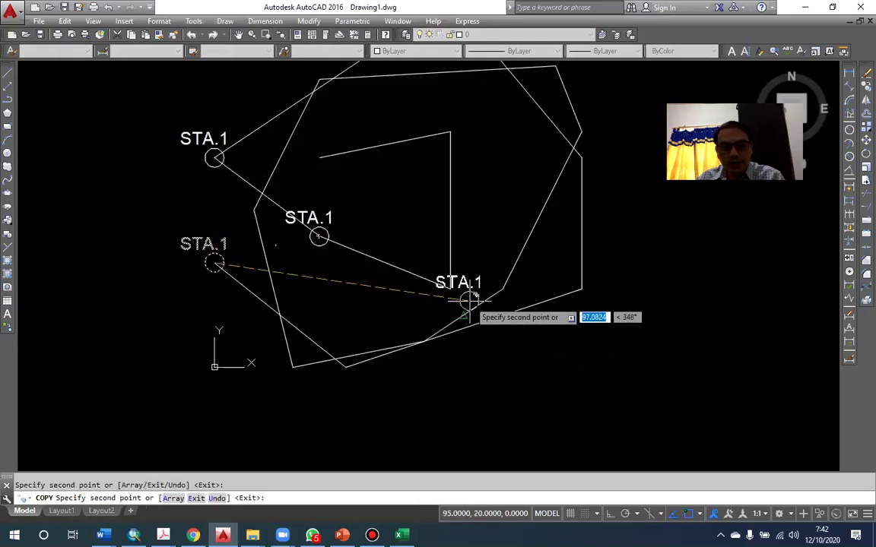
click(450, 288)
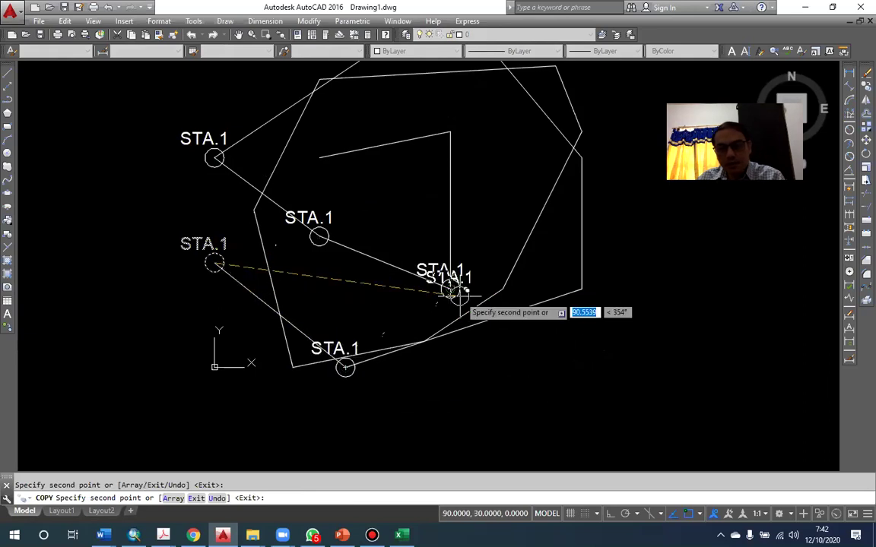
Step: Place further copies of the circle and label on the vertices (80,10) and (110,30), and end the copying
scroll(422, 327, up, 5)
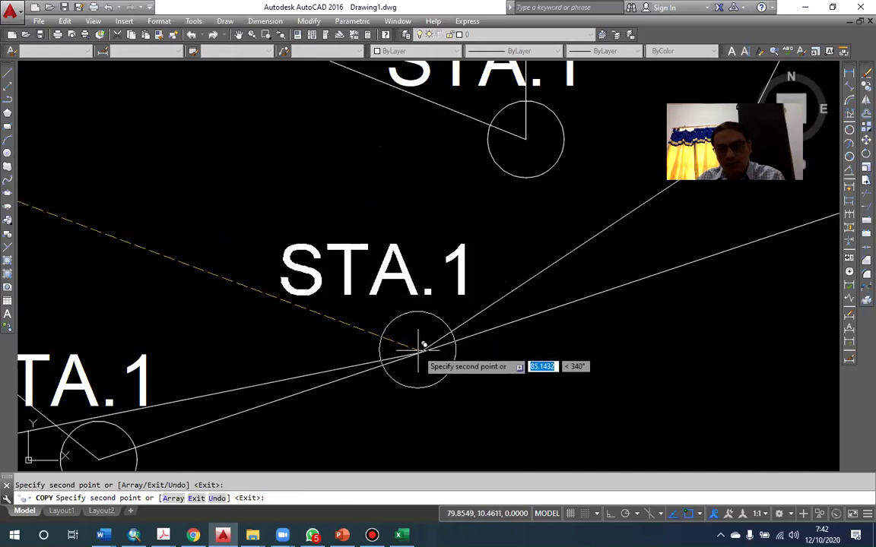
scroll(363, 339, down, 4)
click(511, 259)
scroll(505, 251, down, 4)
scroll(545, 217, up, 3)
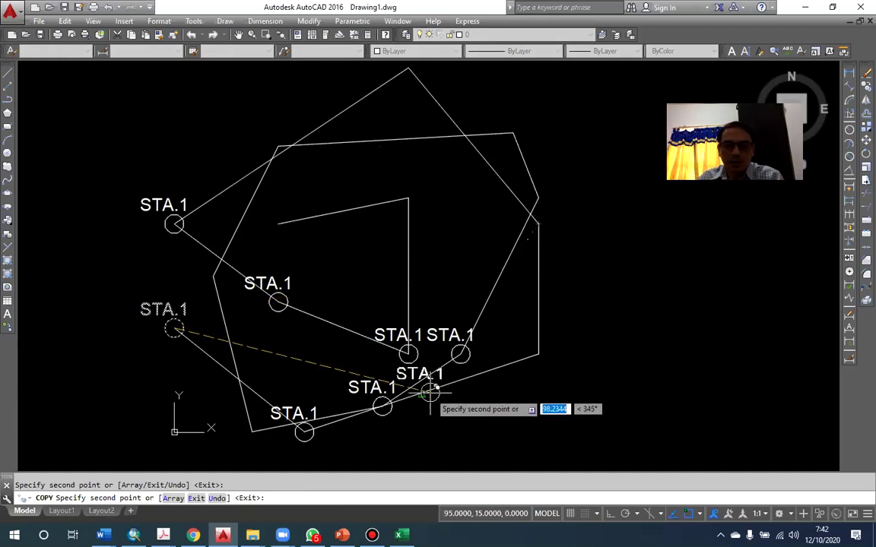
key(Escape)
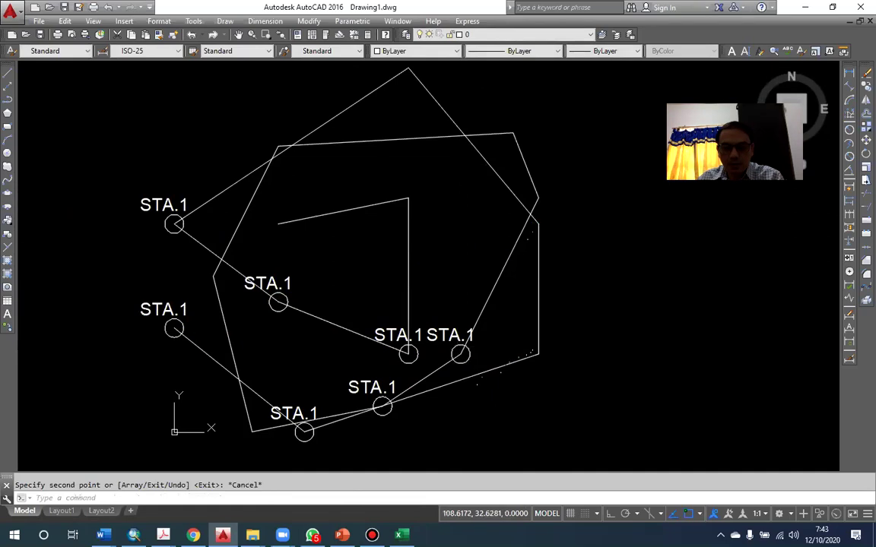
Step: Erase the circles and STA.1 labels placed on the DAS boundary vertices (110,30) and (80,10)
click(460, 353)
key(Delete)
click(371, 389)
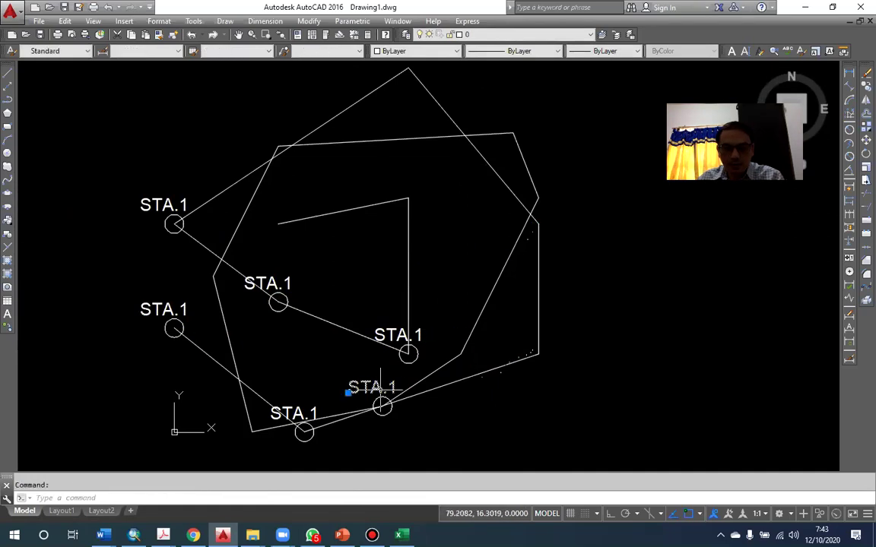
click(384, 408)
key(Delete)
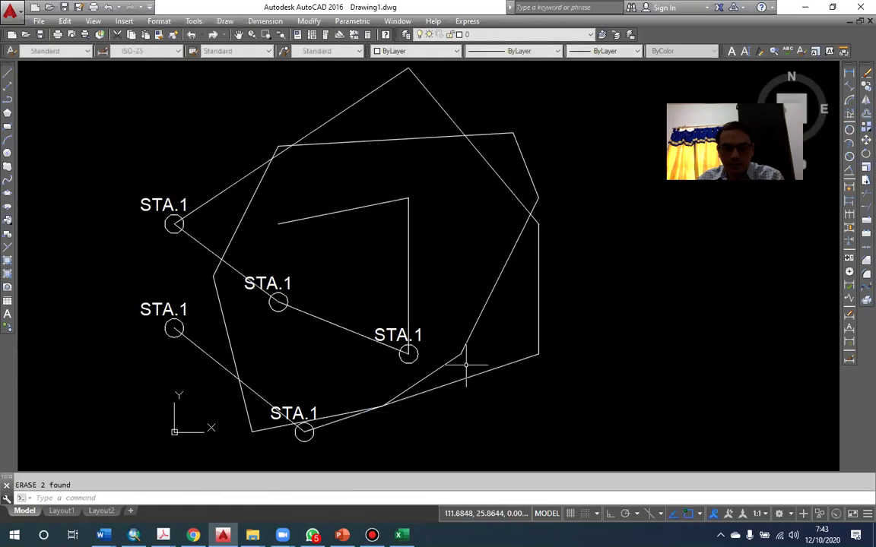
Step: Try to colour the station polyline green
key(ctrl+a)
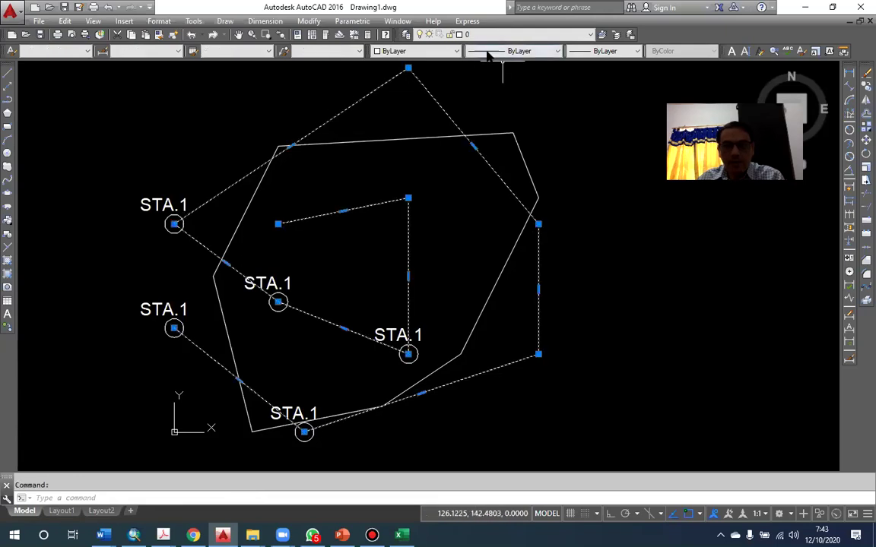
click(445, 52)
click(422, 100)
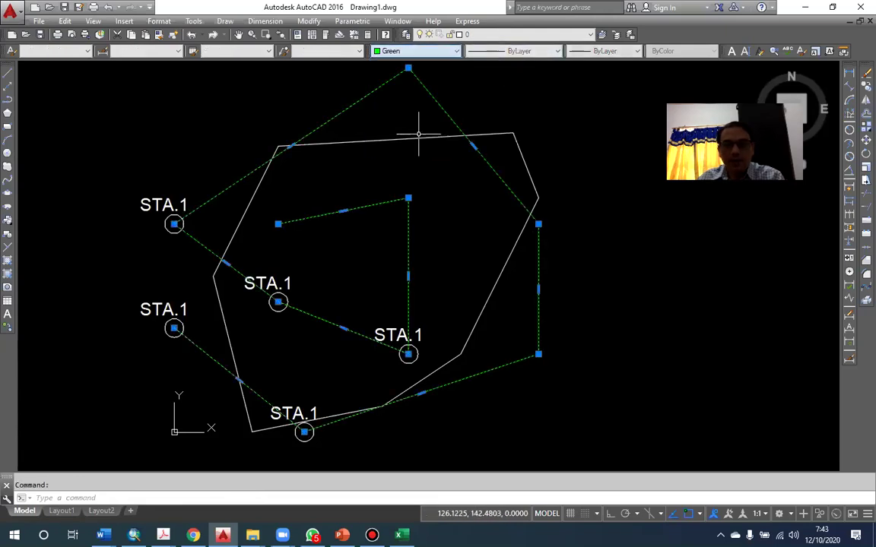
key(Escape)
Step: Colour the closed DAS boundary polyline blue and set its width to 2 for all segments
click(515, 136)
click(414, 51)
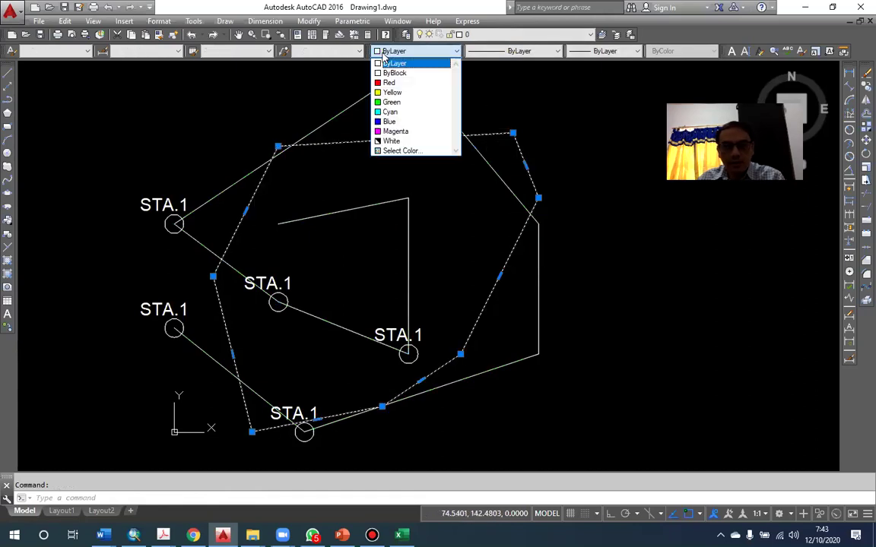
click(402, 122)
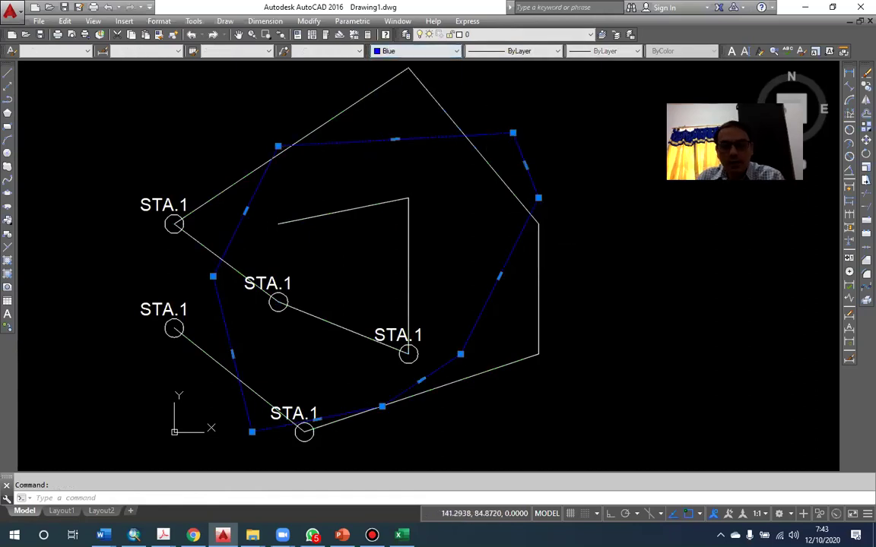
double_click(541, 216)
text(w)
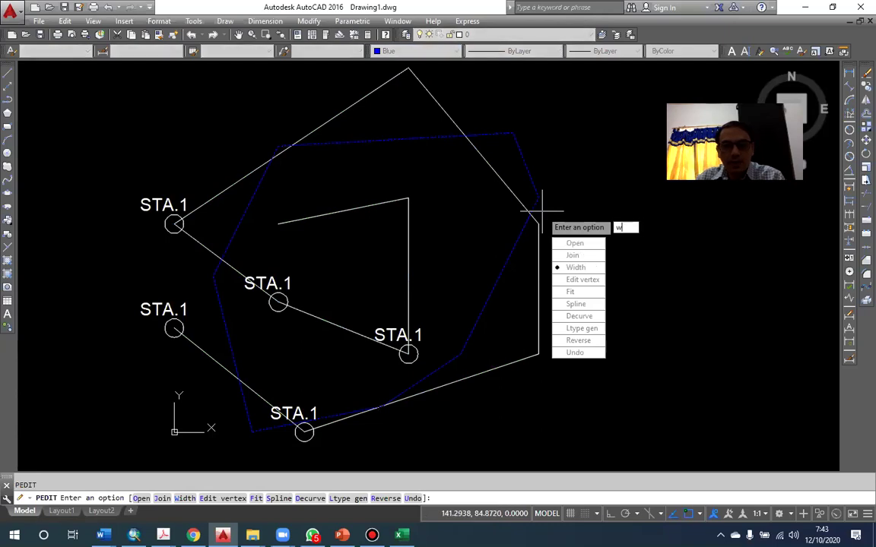
key(Return)
text(2)
key(Return)
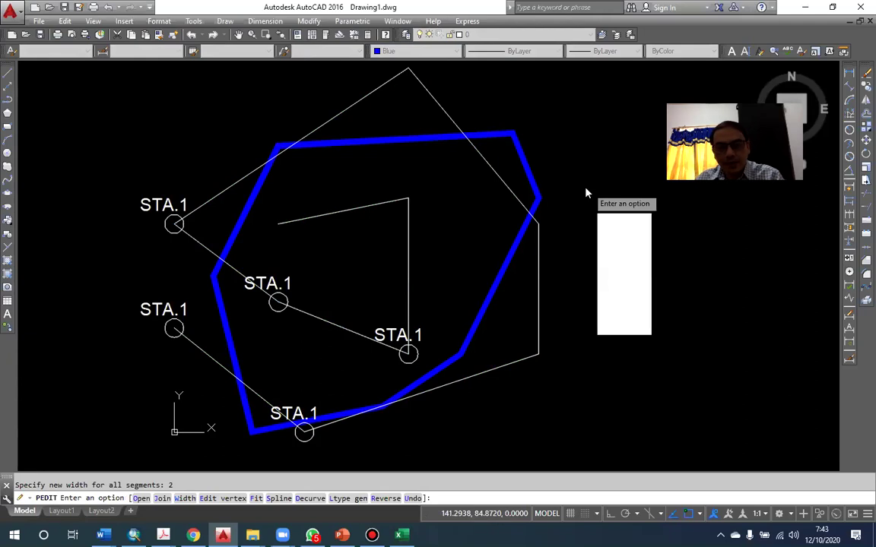
key(Escape)
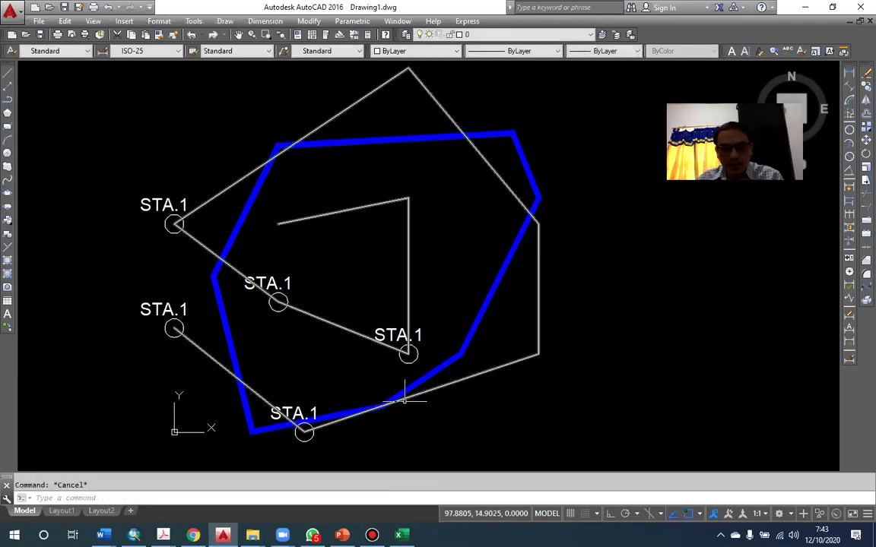
Step: Copy the circle and label at (50,0) to the station vertices (140,30), (140,80), (90,140), (90,90) and (40,80)
click(256, 383)
click(341, 448)
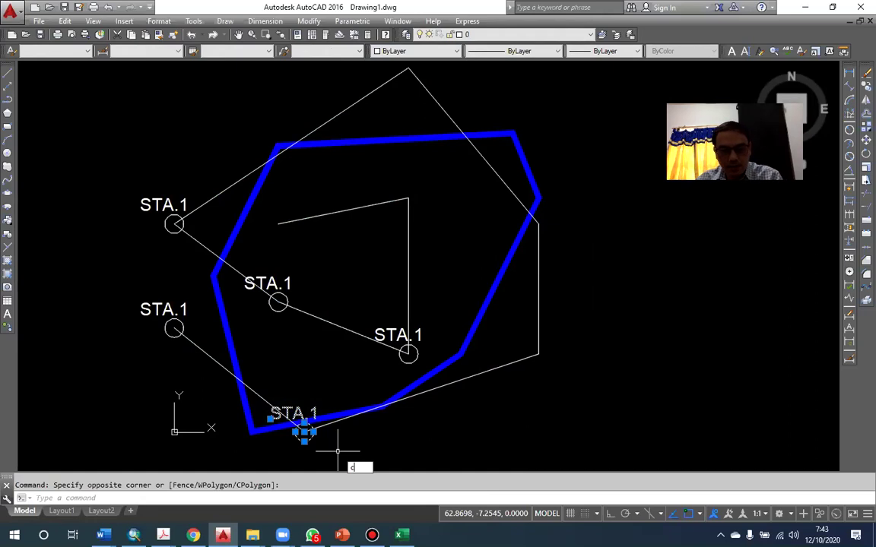
text(o)
key(Return)
click(304, 432)
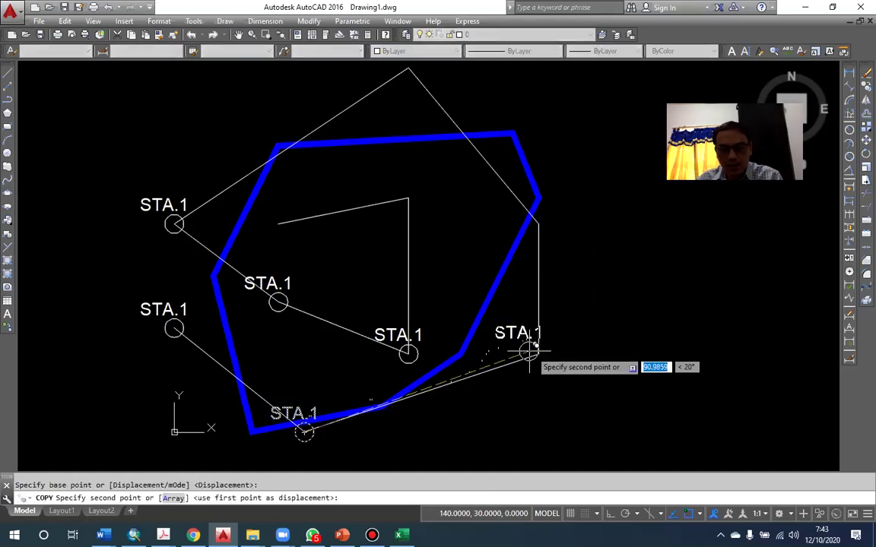
click(537, 353)
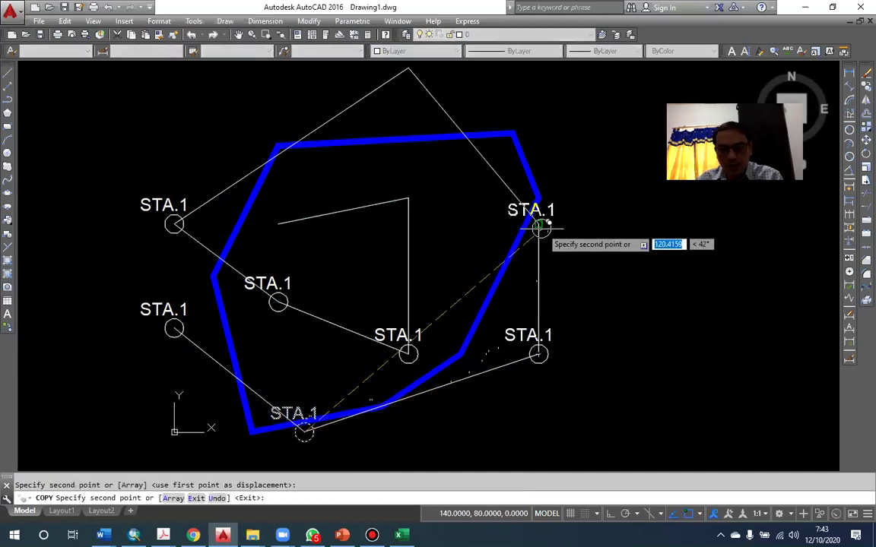
click(538, 226)
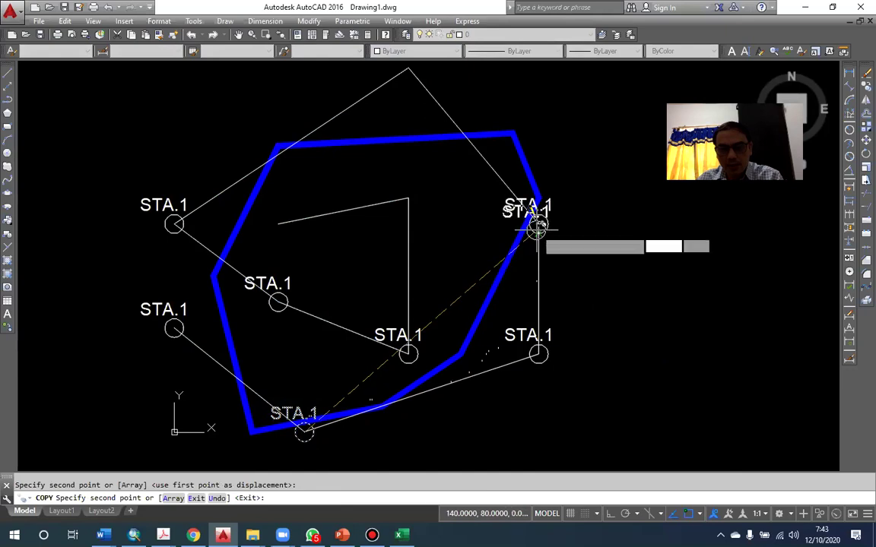
click(406, 74)
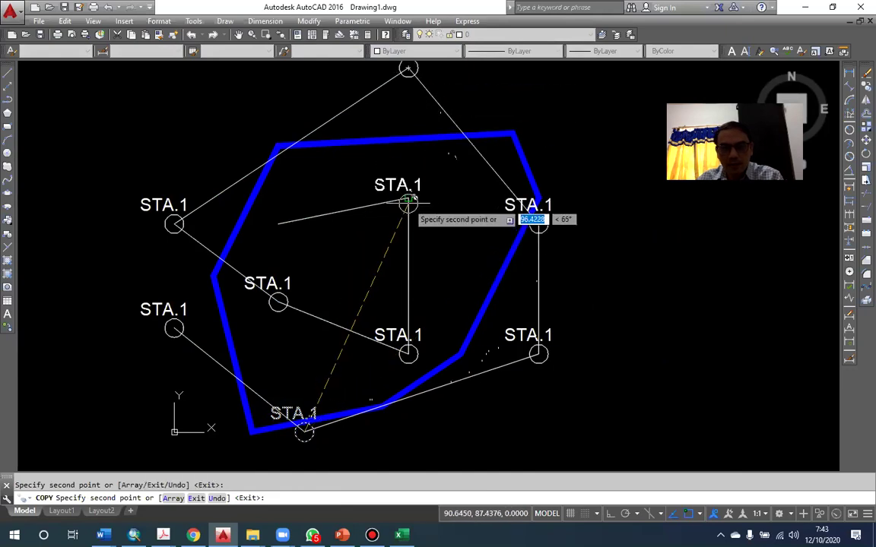
click(407, 200)
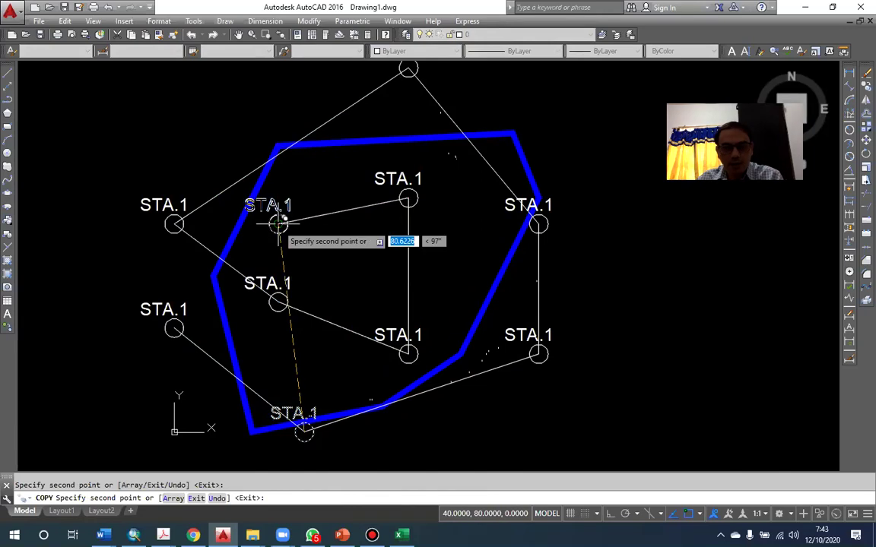
click(278, 224)
key(Return)
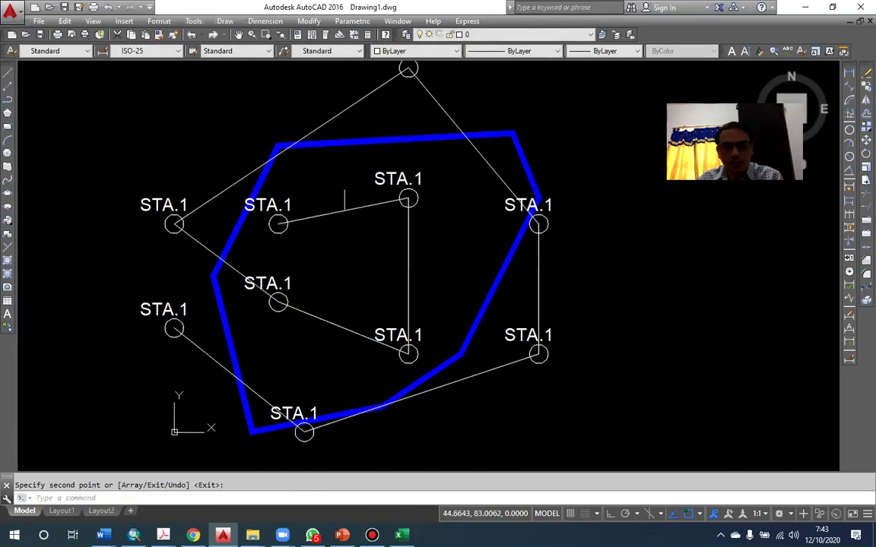
Step: Query the coordinates of the lowest station point with ID and compare them with the station table in Excel
scroll(471, 122, down, 1)
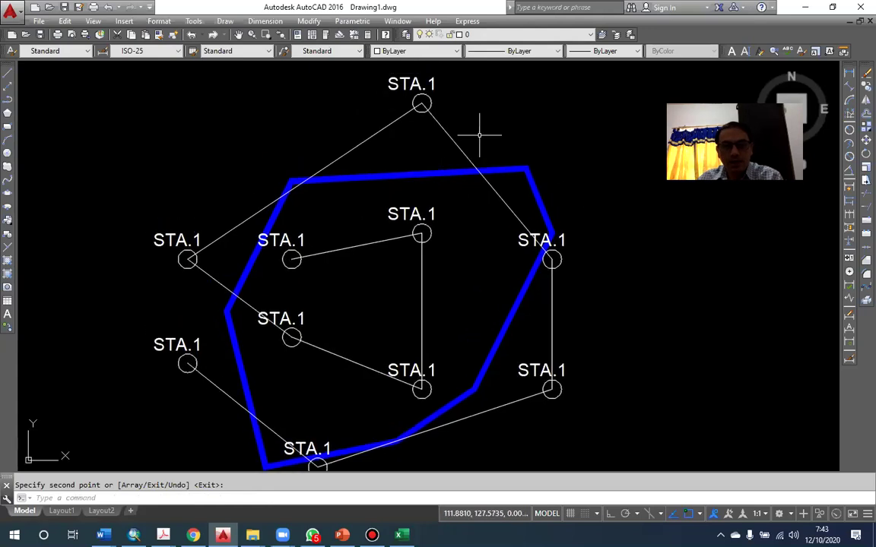
scroll(479, 131, down, 2)
key(alt+Tab)
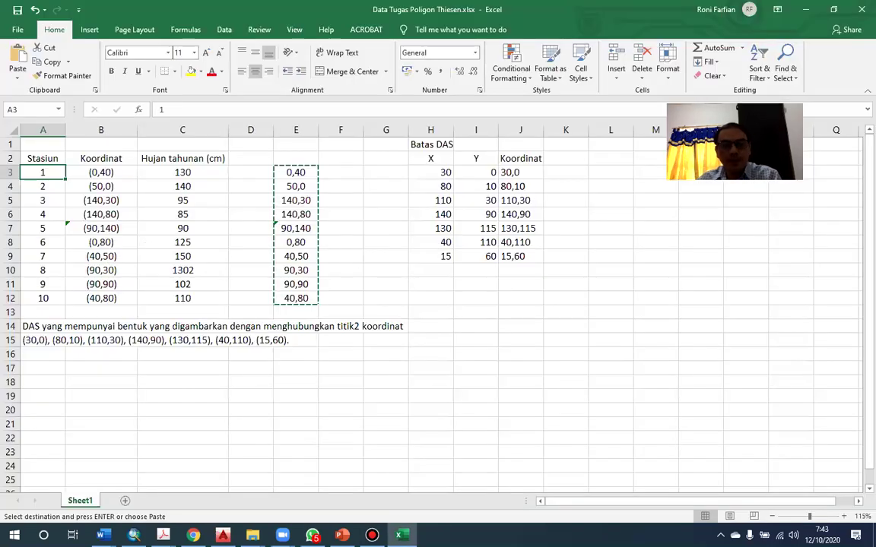
key(alt+Tab)
scroll(297, 281, up, 2)
scroll(297, 281, down, 2)
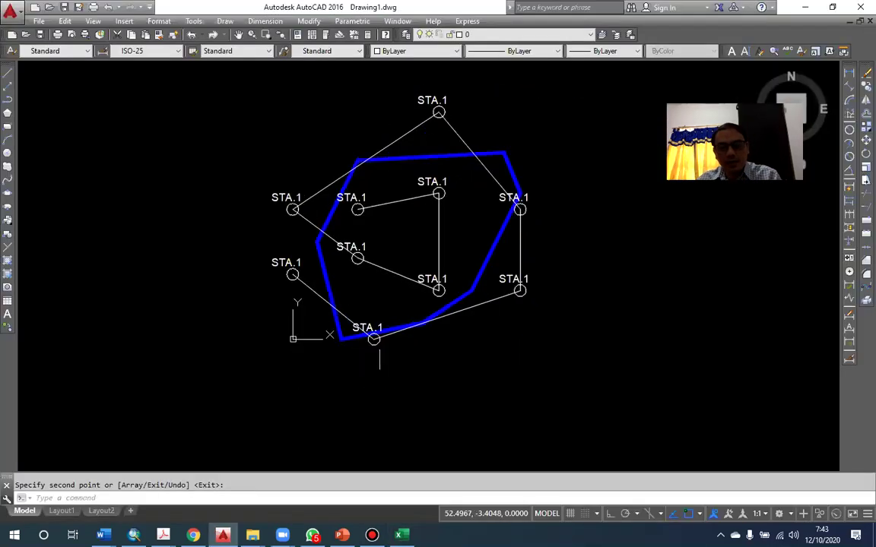
scroll(375, 336, up, 2)
text(id)
key(Return)
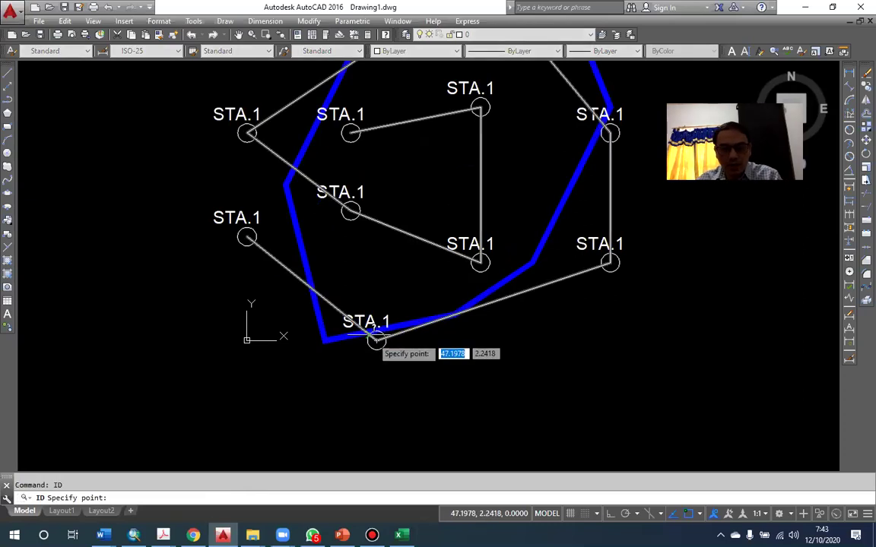
click(376, 340)
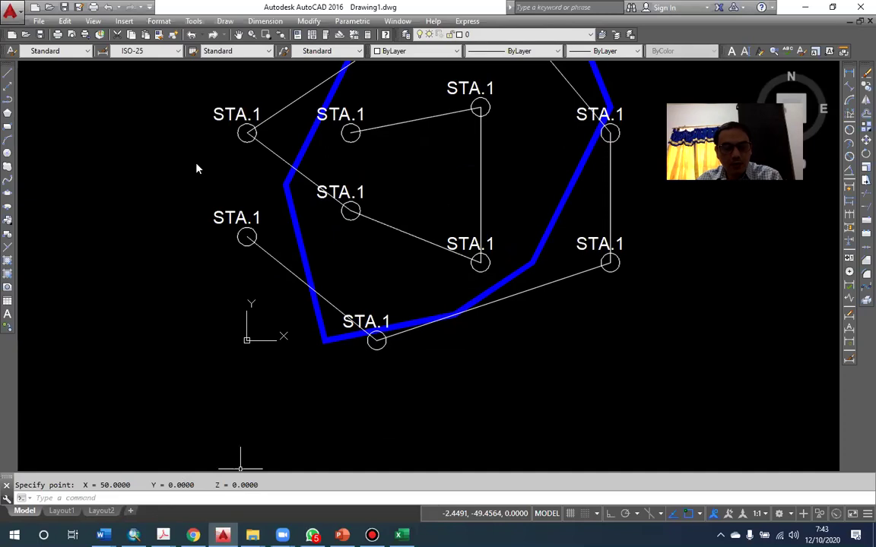
key(alt+Tab)
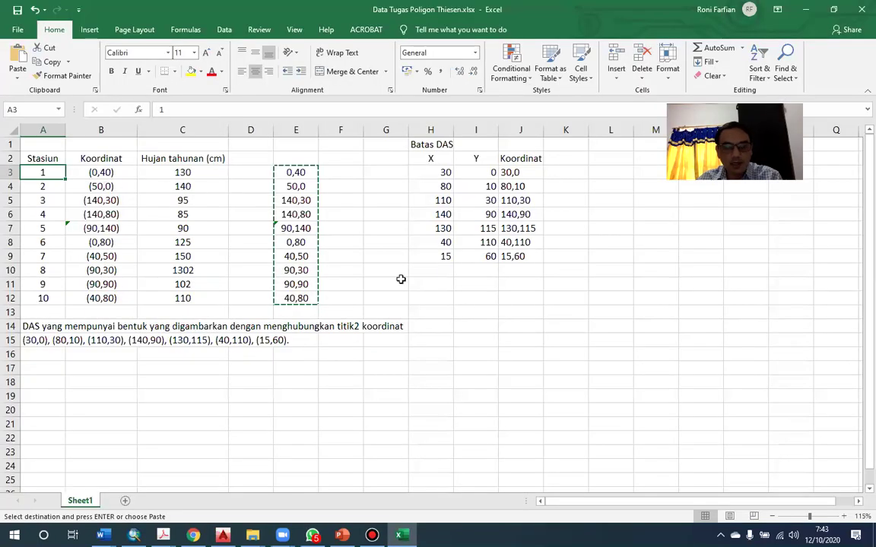
key(alt+Tab)
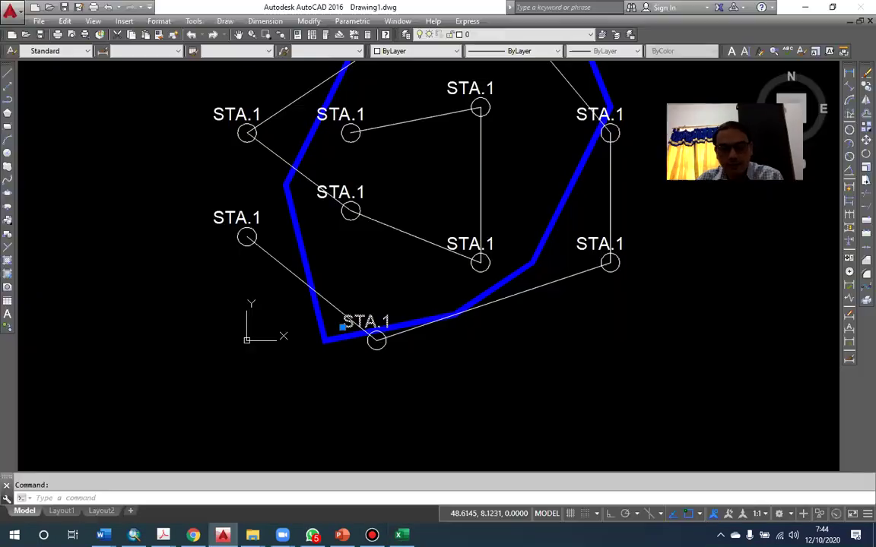
Step: Change the label at station (50,0) to STA.2 and the one at (140,30) to STA.3
double_click(367, 323)
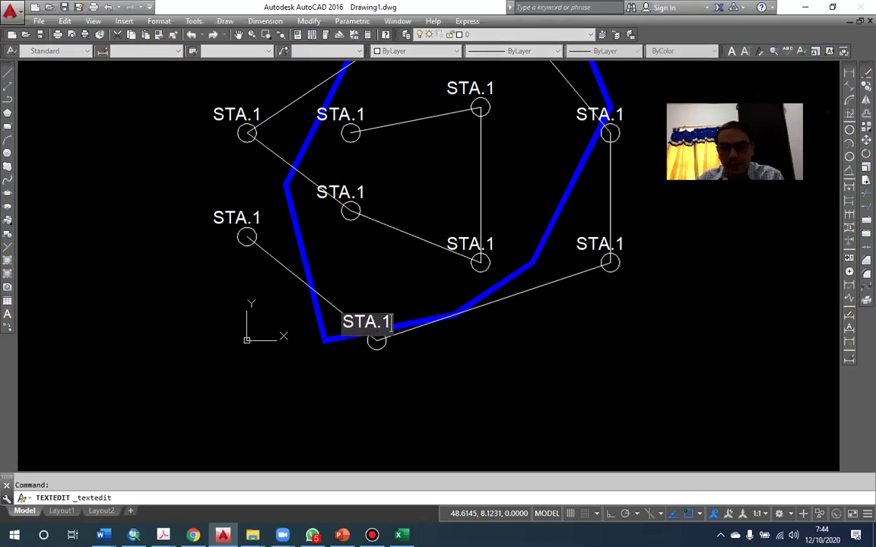
text(STA.2)
key(Return)
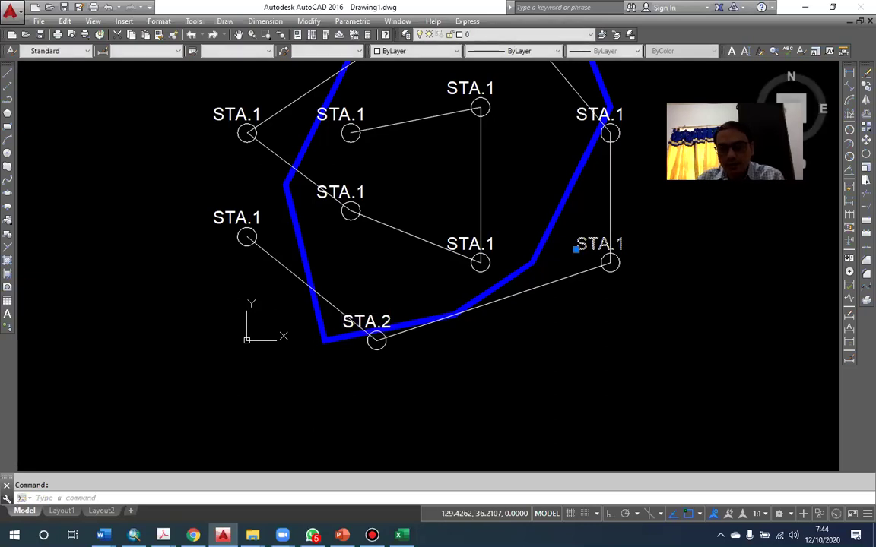
text(STA.3)
key(Return)
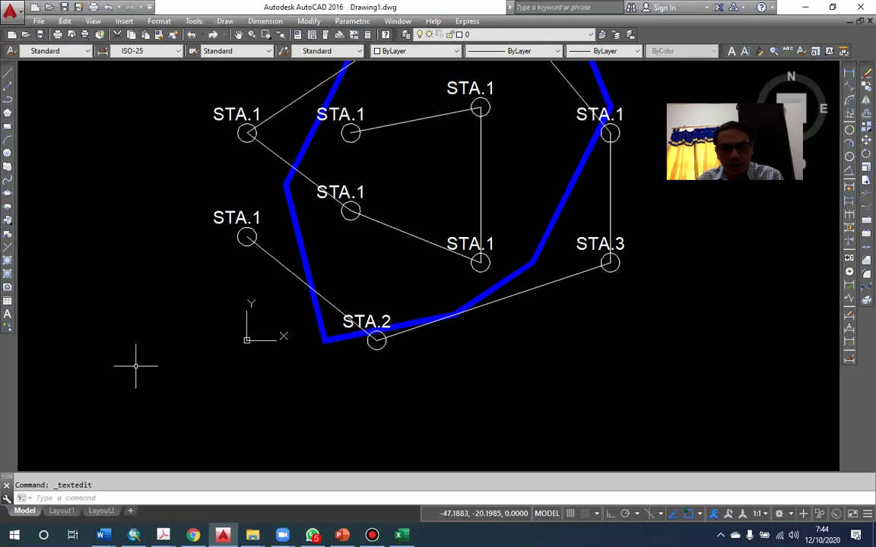
Step: Change the label at station (140,80) to STA.4 and the one at (90,140) to STA.5
drag(628, 244, 603, 331)
double_click(549, 206)
text(STA.4)
key(Return)
drag(449, 163, 448, 242)
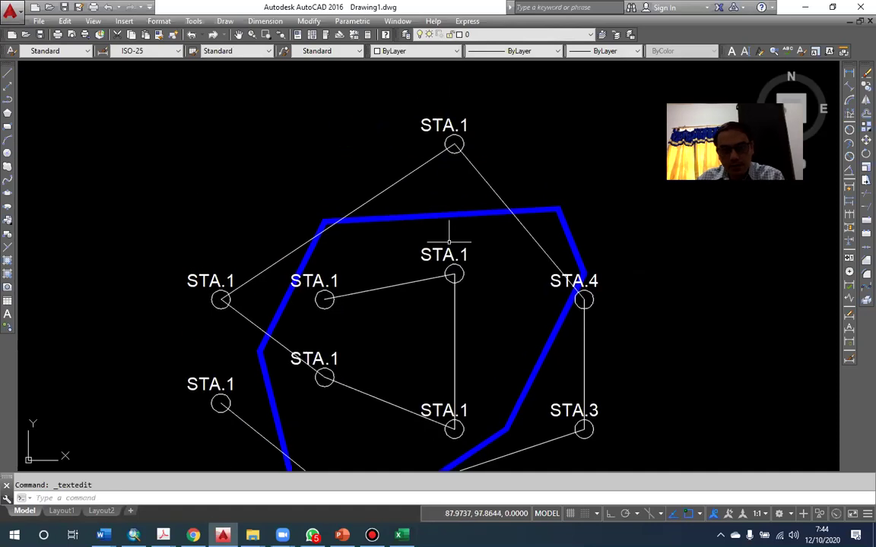
double_click(447, 126)
text(STA.5)
key(Return)
Step: Change the label at station (0,80) to STA.6 and the one at (40,50) to STA.7
click(213, 277)
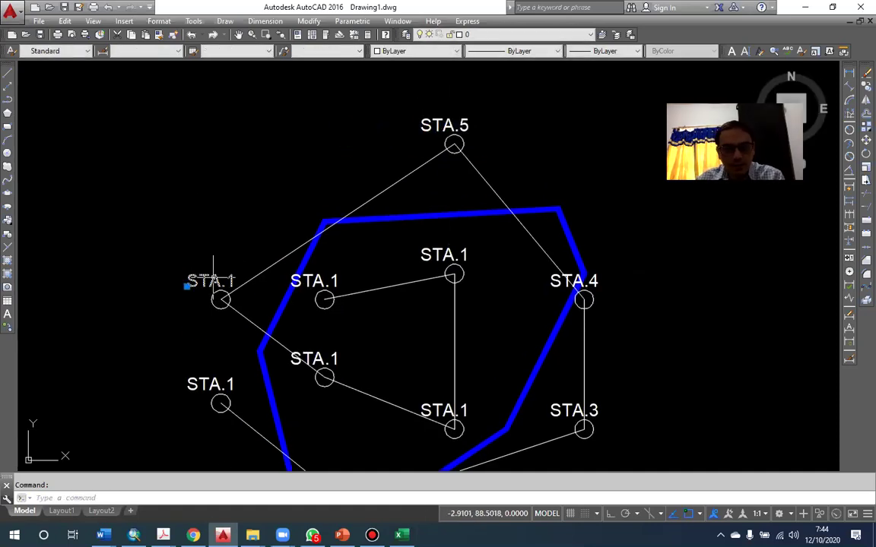
double_click(212, 280)
text(STA.6)
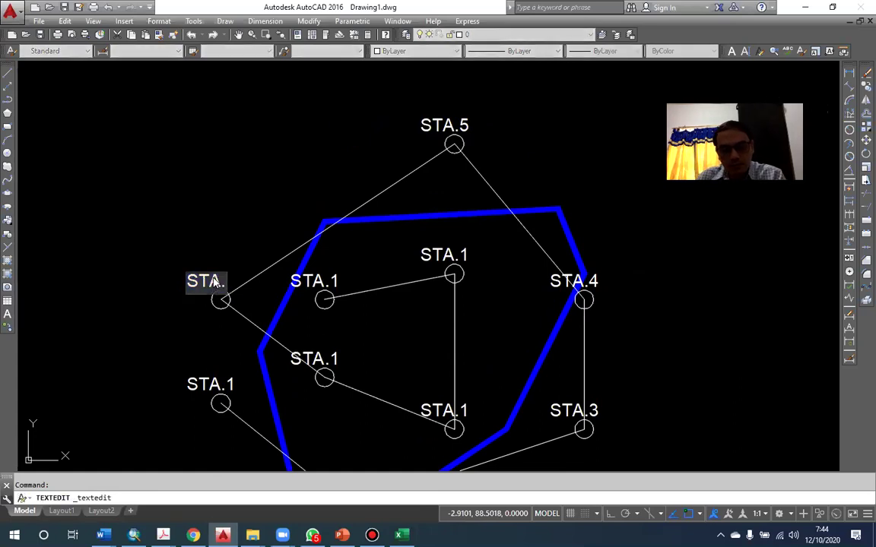
key(Return)
click(308, 359)
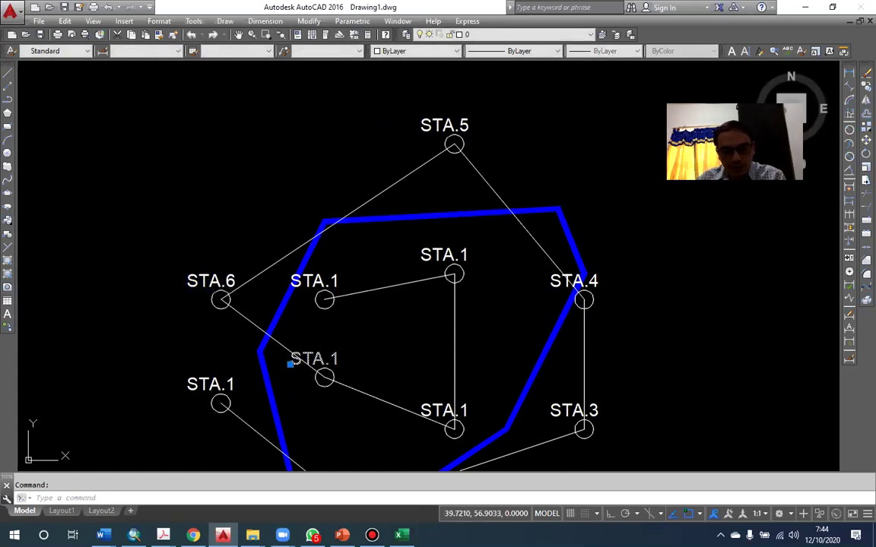
double_click(311, 359)
text(STA.7)
key(Return)
Step: Change the label at station (90,30) to STA.8 and the one at (90,90) to STA.9
click(441, 396)
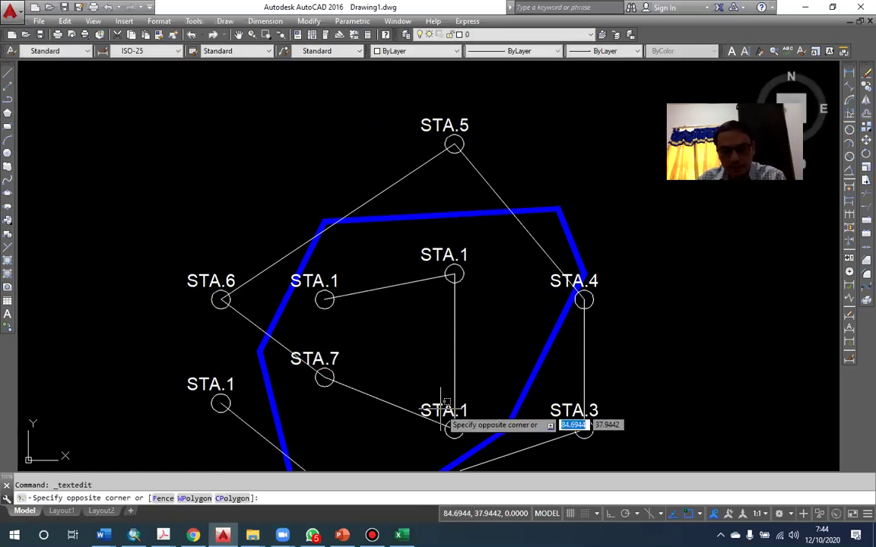
click(423, 419)
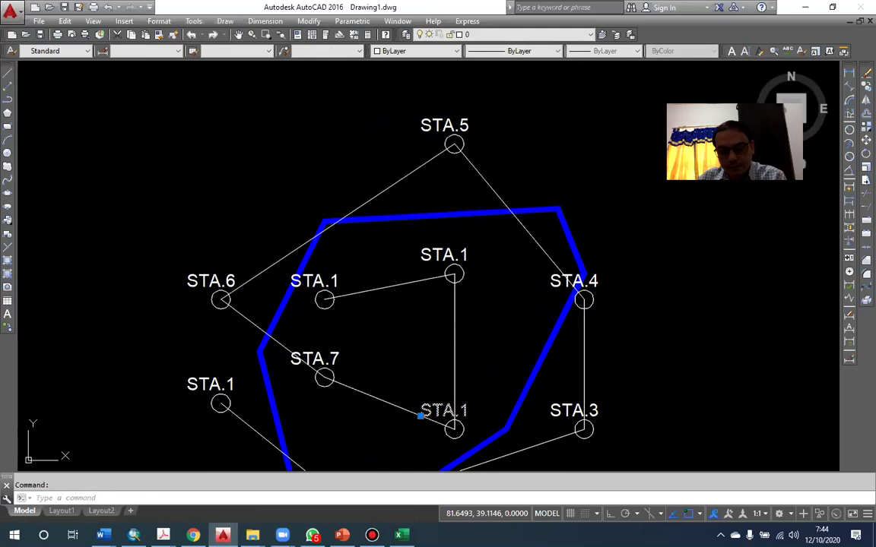
double_click(444, 411)
text(STA.8)
key(Return)
click(425, 242)
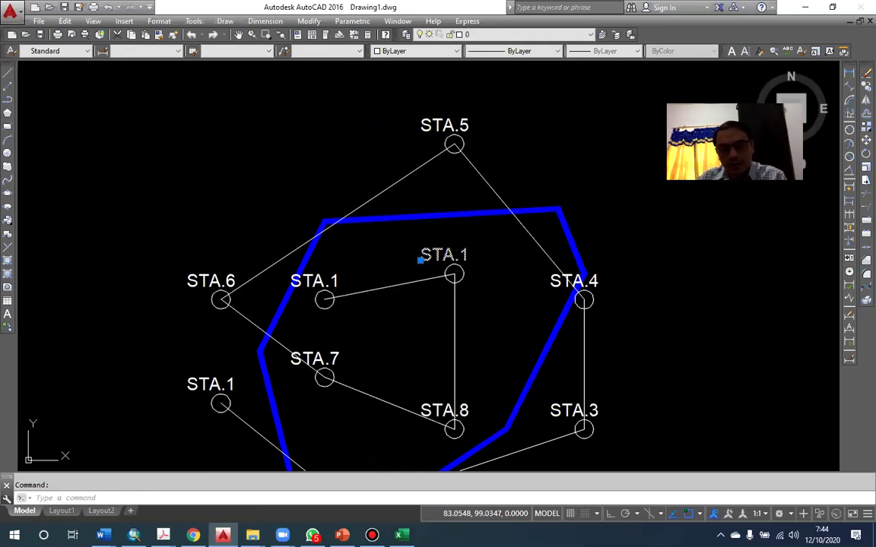
double_click(437, 257)
text(STA.9)
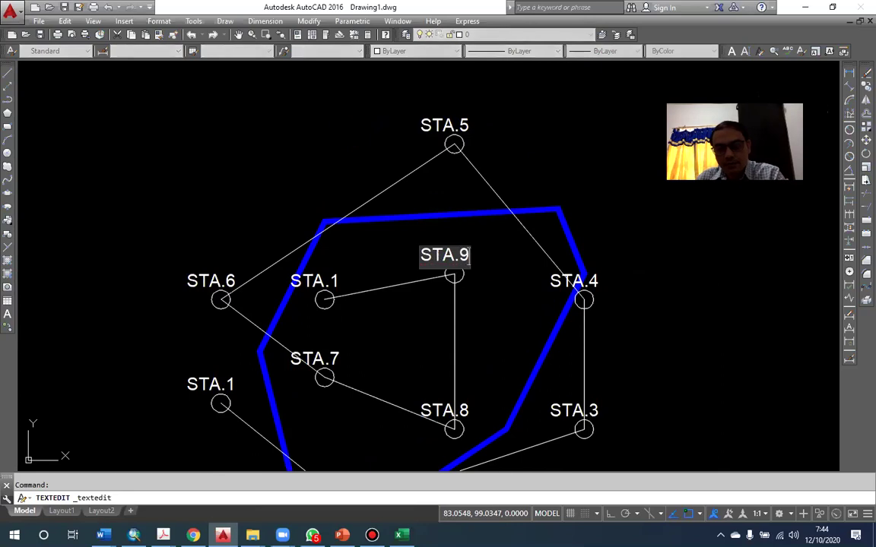
key(Return)
Step: Change the label at station (40,80) to STA.10 and finish the text editing
click(316, 281)
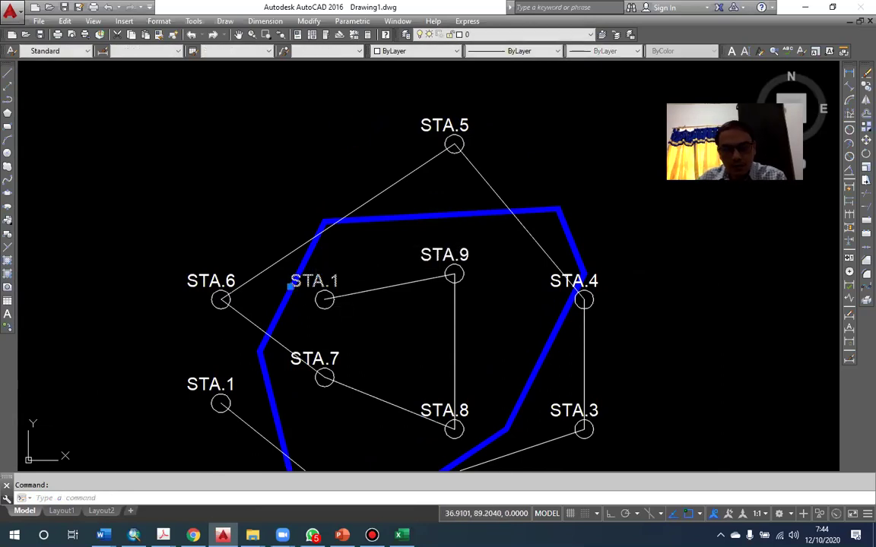
double_click(316, 281)
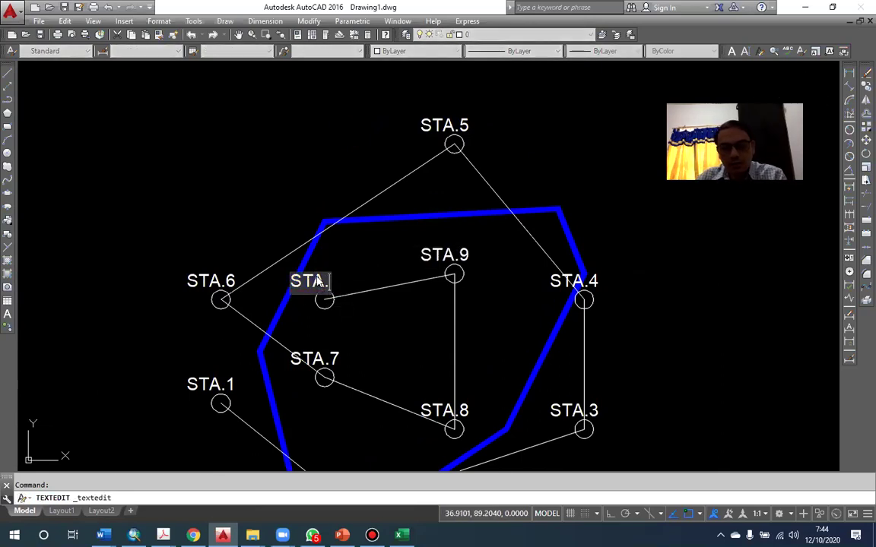
text(STA.10)
key(Return)
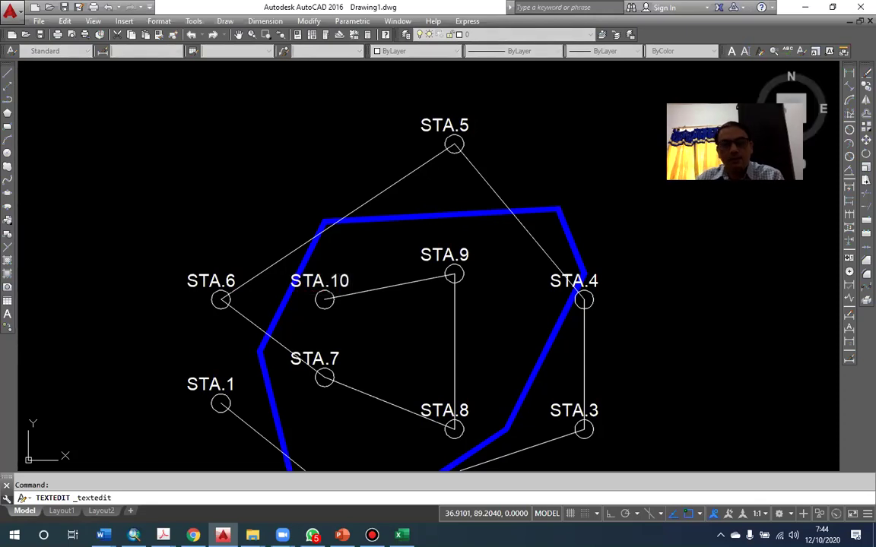
key(Escape)
scroll(394, 190, down, 2)
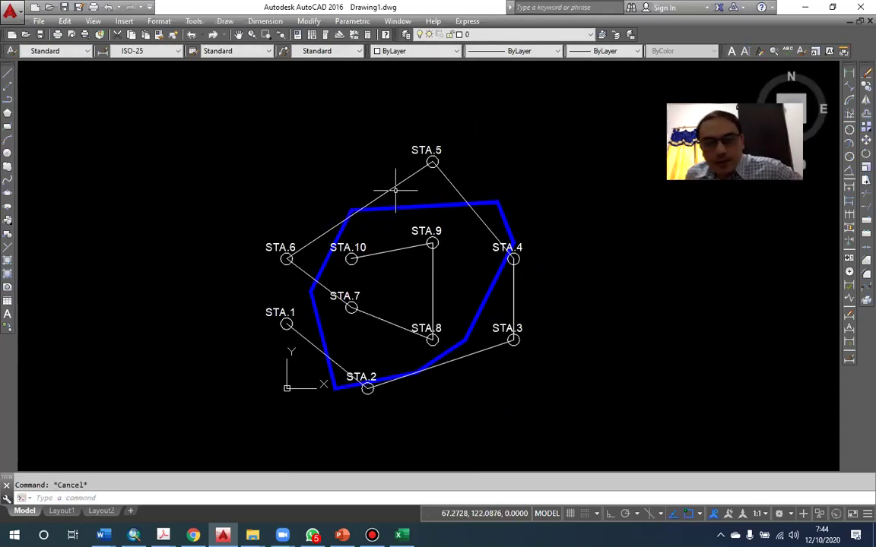
scroll(344, 285, up, 2)
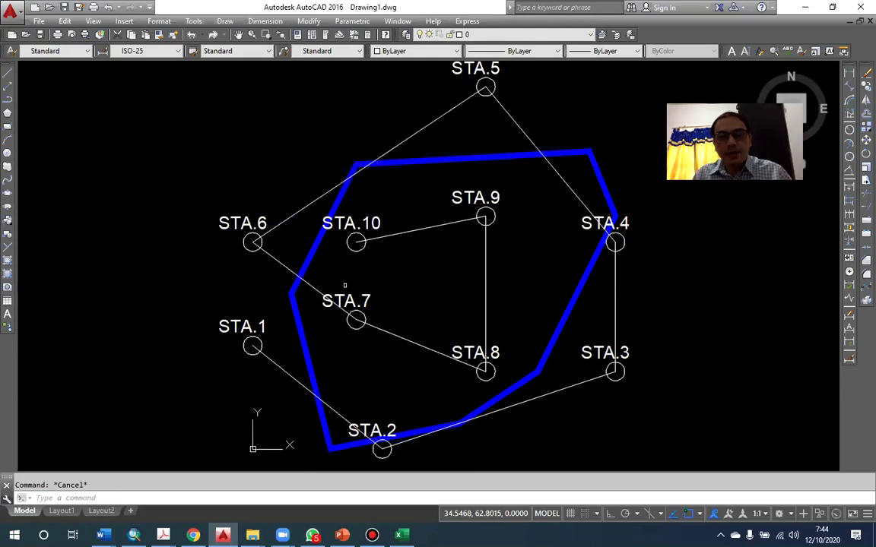
scroll(410, 216, down, 2)
key(ctrl+a)
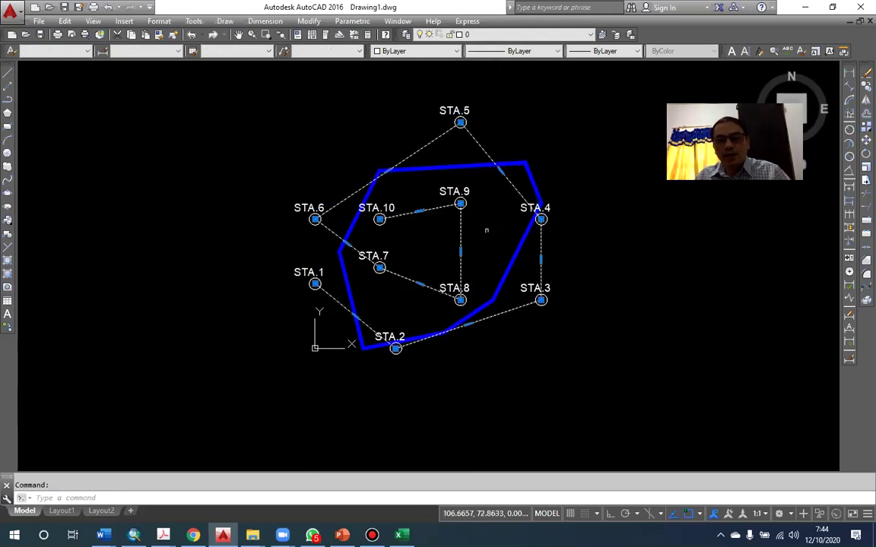
scroll(396, 181, up, 2)
scroll(394, 183, down, 2)
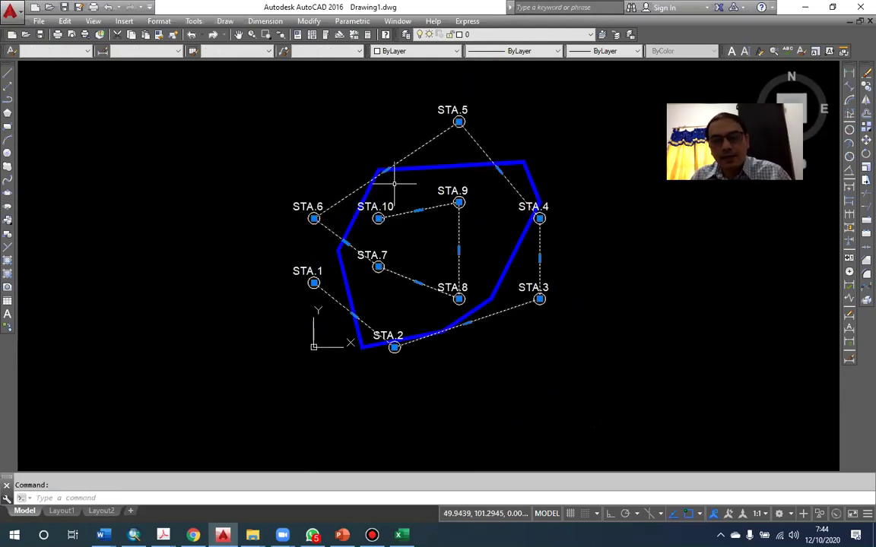
scroll(410, 228, up, 2)
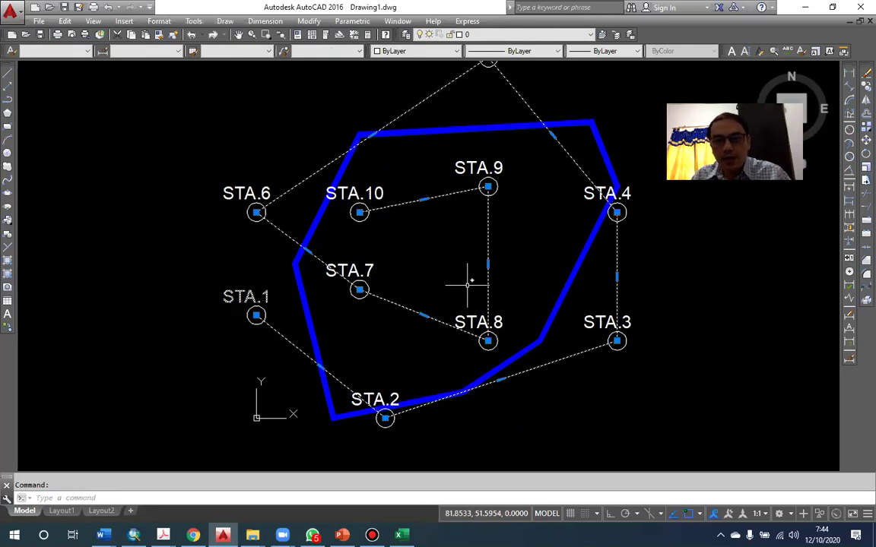
drag(469, 275, 473, 281)
scroll(453, 194, down, 2)
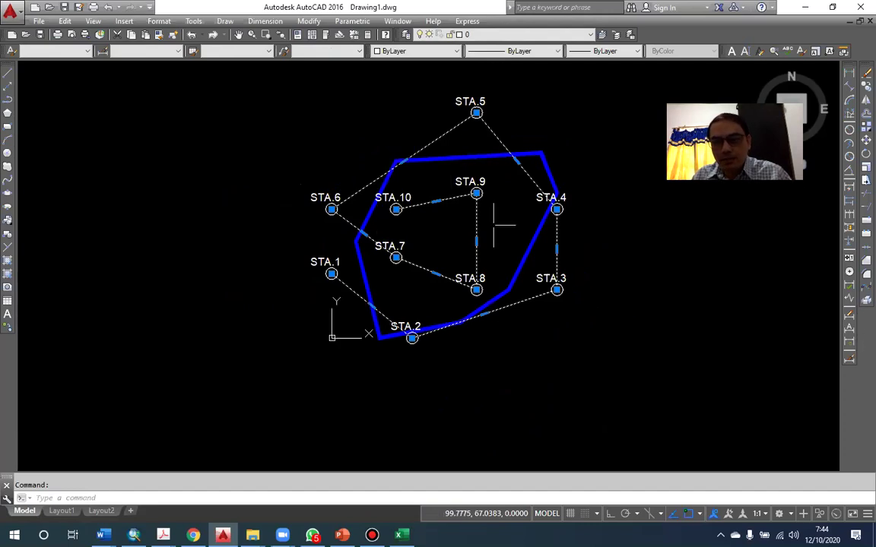
click(849, 285)
key(Escape)
click(410, 209)
key(Escape)
scroll(460, 226, up, 2)
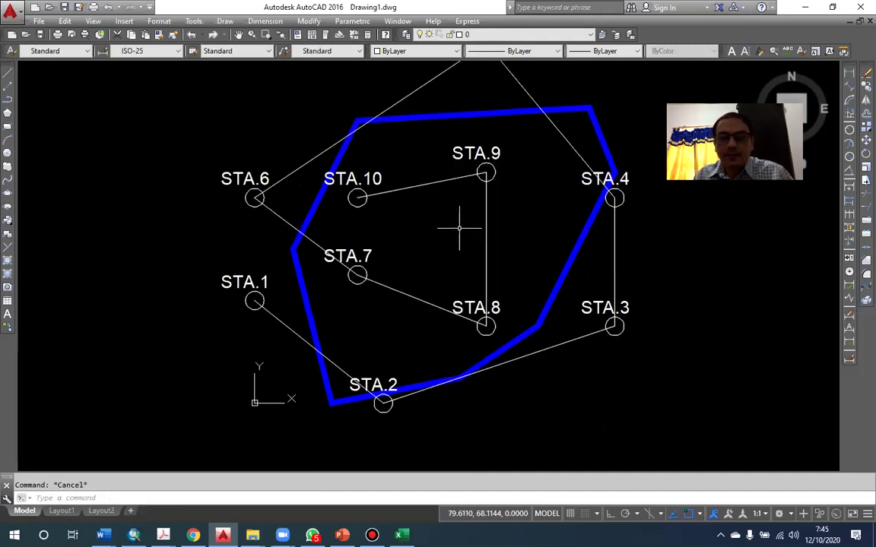
drag(459, 227, 461, 241)
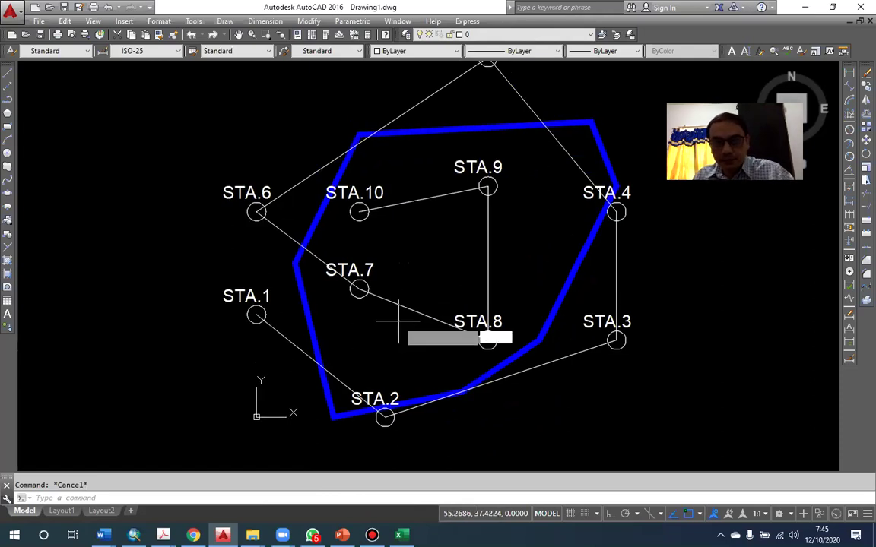
key(Escape)
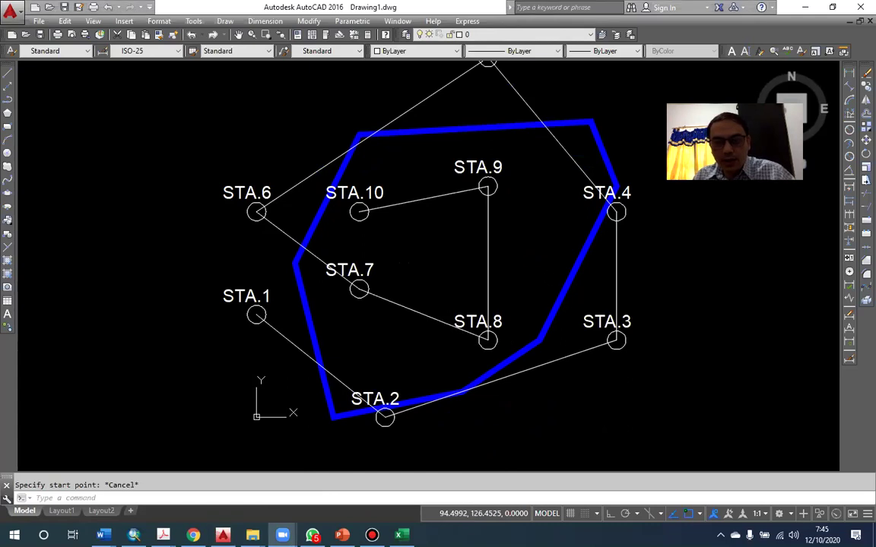
click(244, 122)
key(Escape)
Step: Draw separate polylines connecting STA.1 to STA.7 and STA.1 to STA.6 through their circle centres
text(pl)
key(Return)
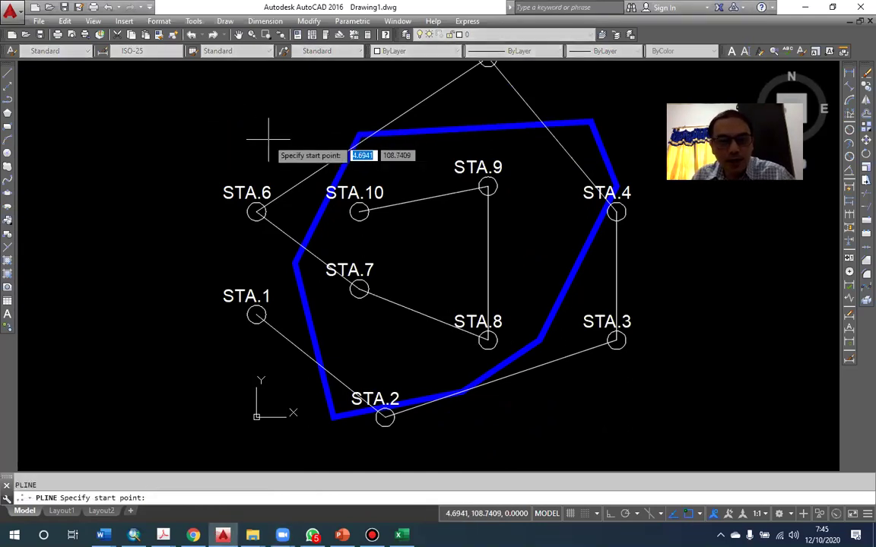
click(257, 314)
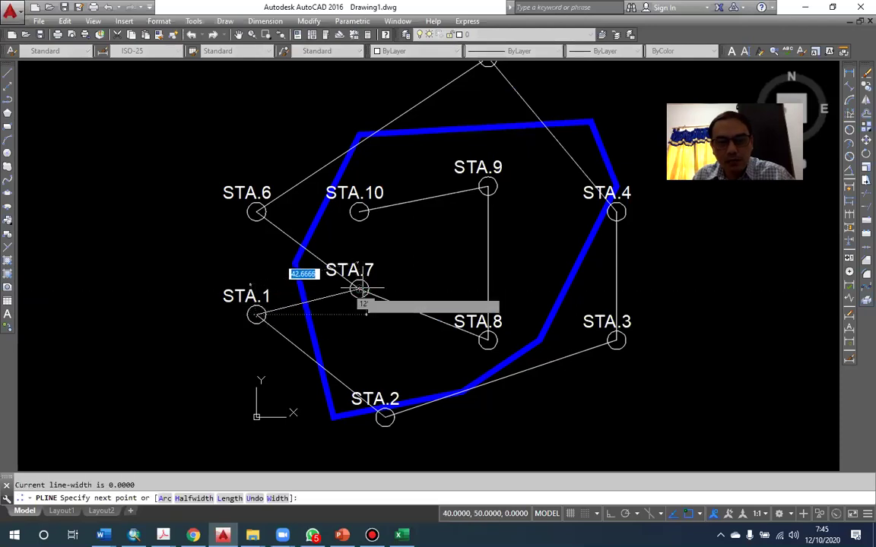
key(Escape)
key(Return)
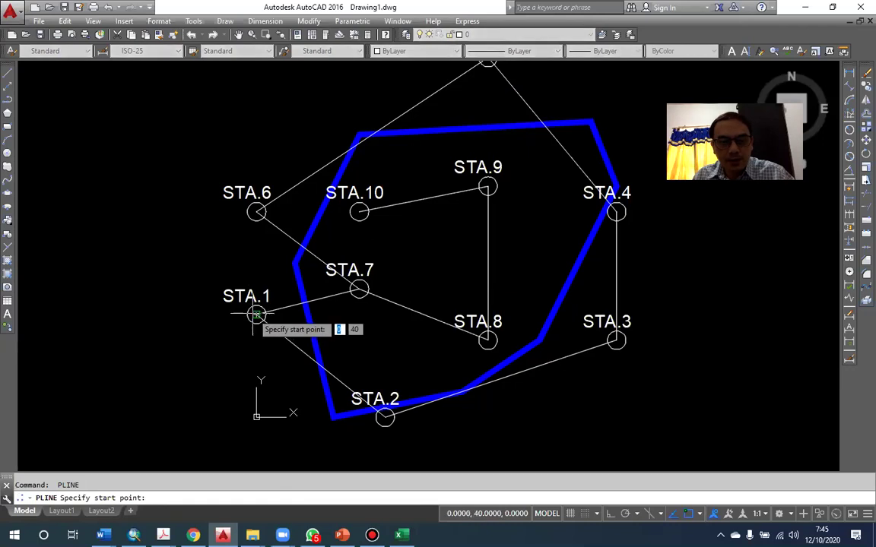
click(257, 314)
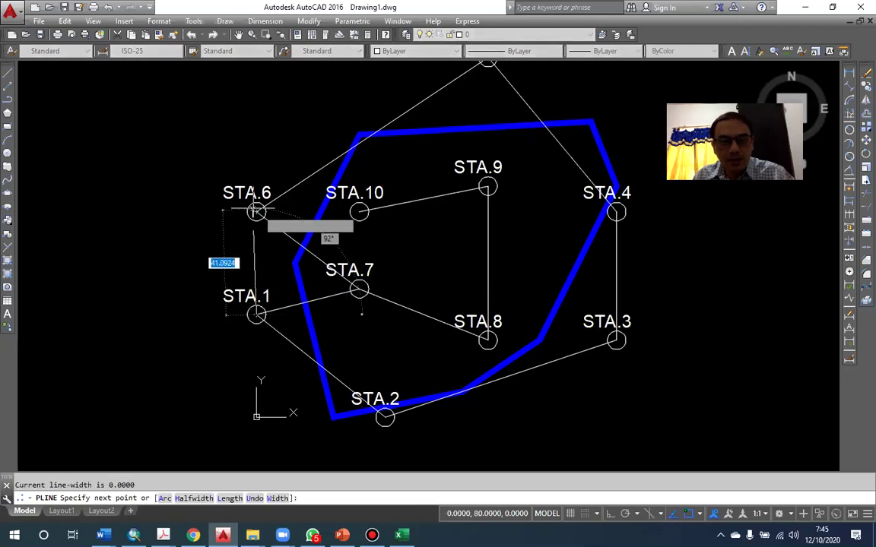
key(Escape)
Step: Draw a polyline from STA.6's circle centre to STA.10's circle
key(Return)
click(257, 212)
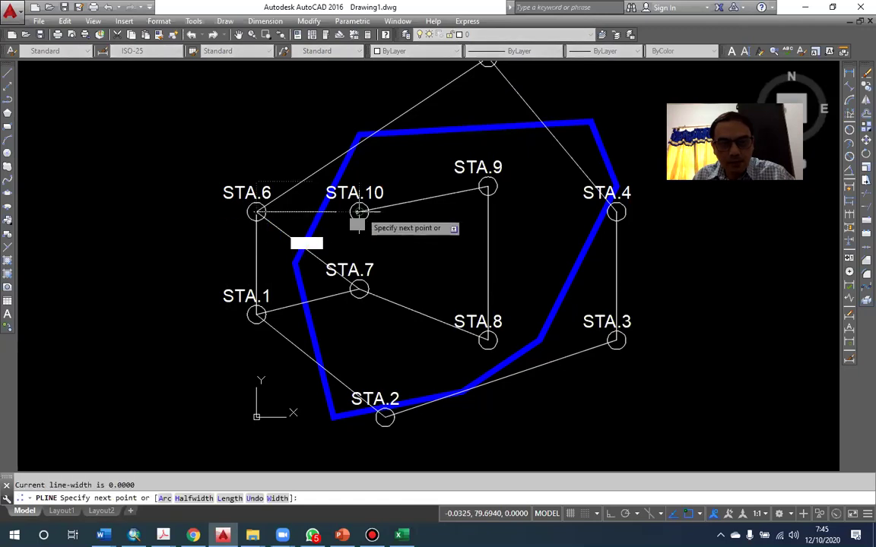
drag(459, 207, 446, 267)
key(Escape)
Step: Draw separate polylines connecting STA.5 to STA.9 and STA.9 to STA.4 through their circle centres
key(Return)
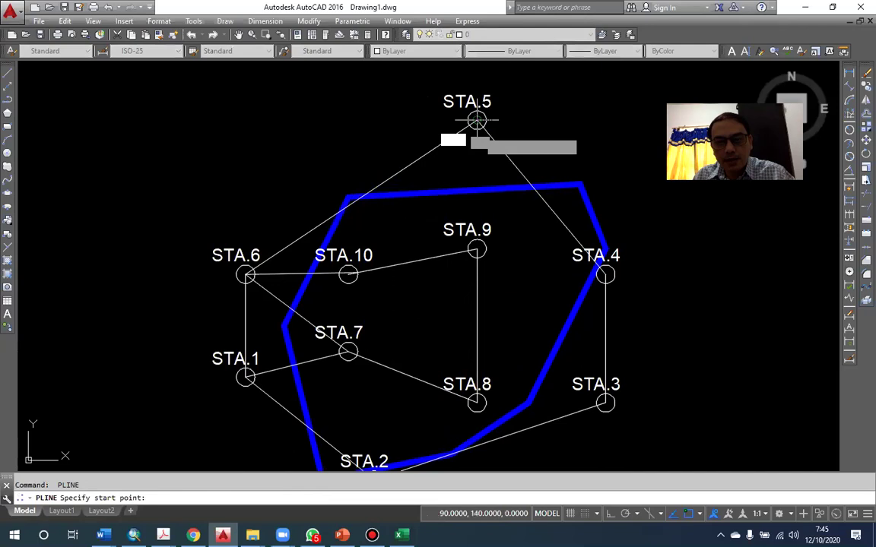
click(475, 119)
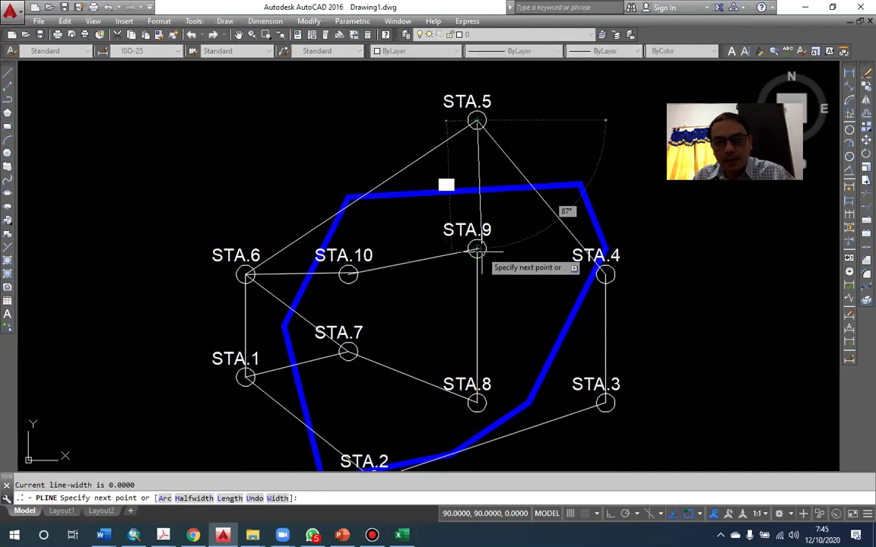
click(476, 248)
key(Return)
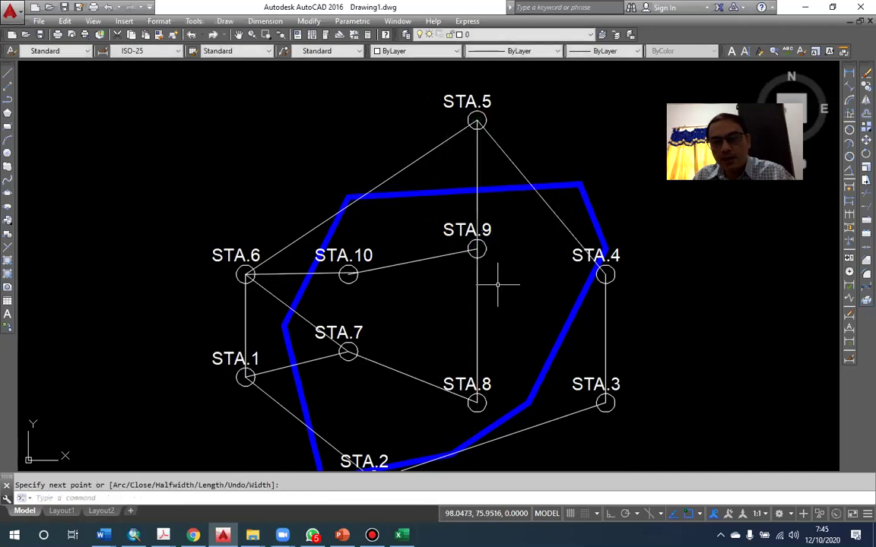
key(Return)
click(476, 249)
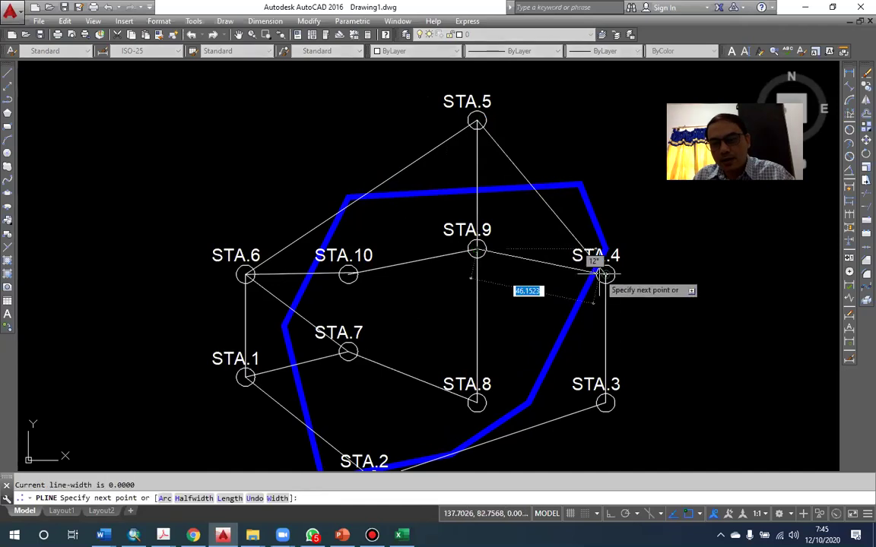
click(605, 274)
key(Return)
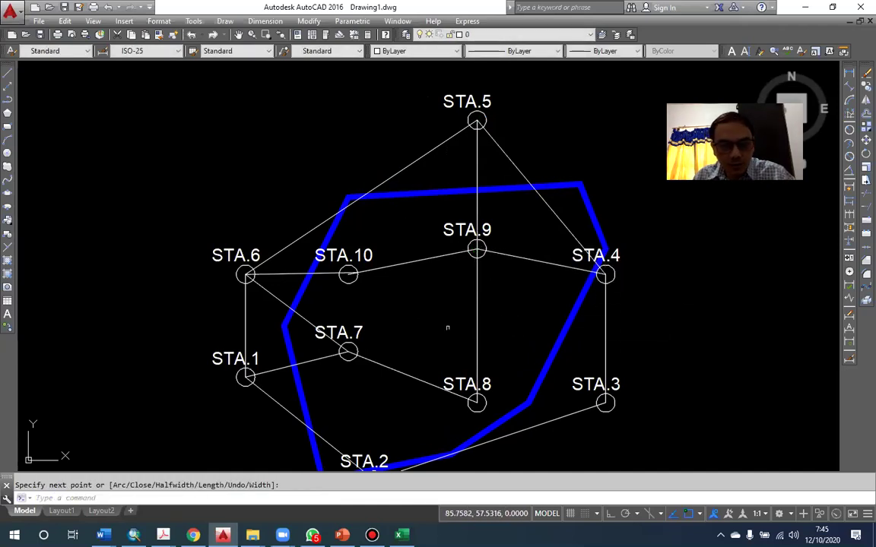
Step: Stretch the STA.10 end of the polyline coming from STA.6 so it snaps to STA.10's circle centre
scroll(393, 297, up, 4)
click(278, 240)
key(Escape)
click(240, 236)
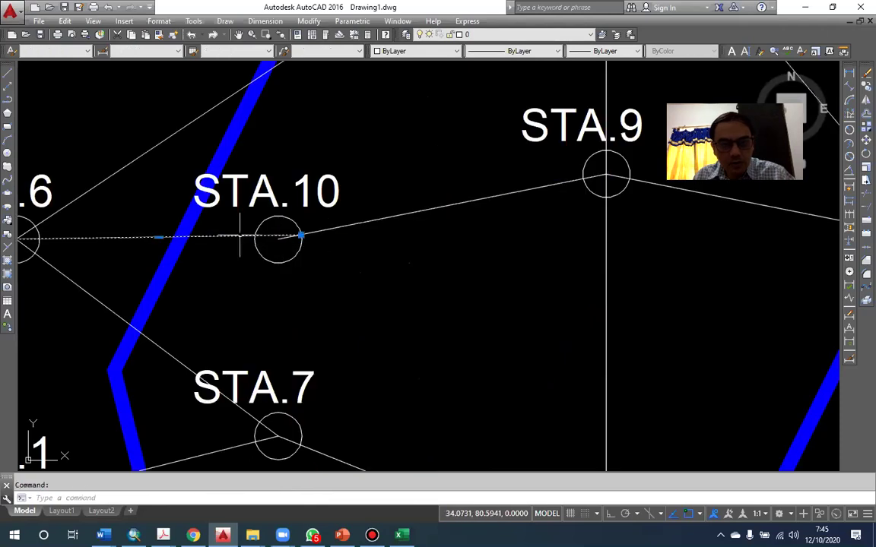
click(301, 236)
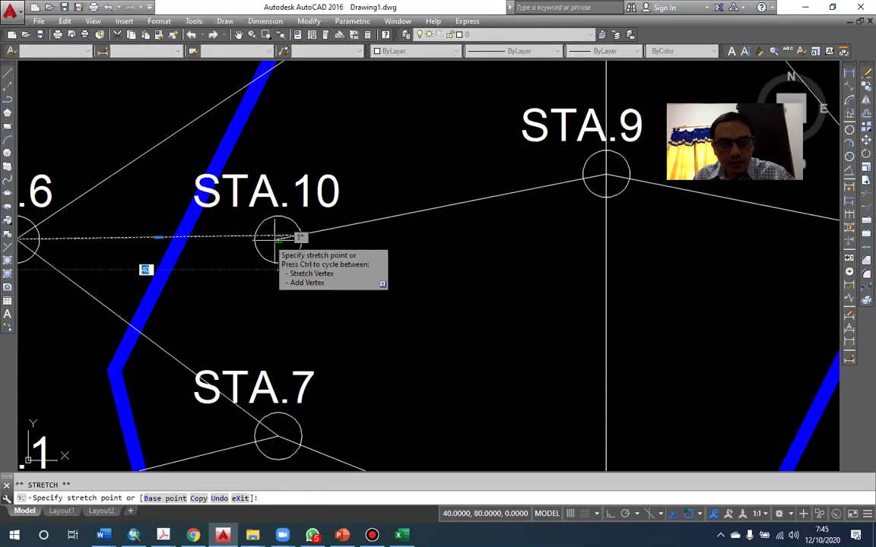
key(Escape)
click(267, 240)
key(Escape)
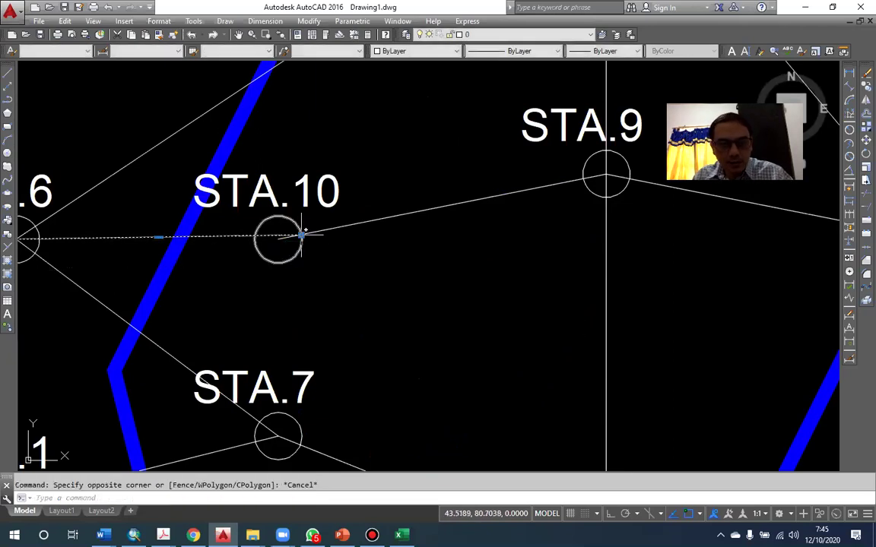
click(301, 236)
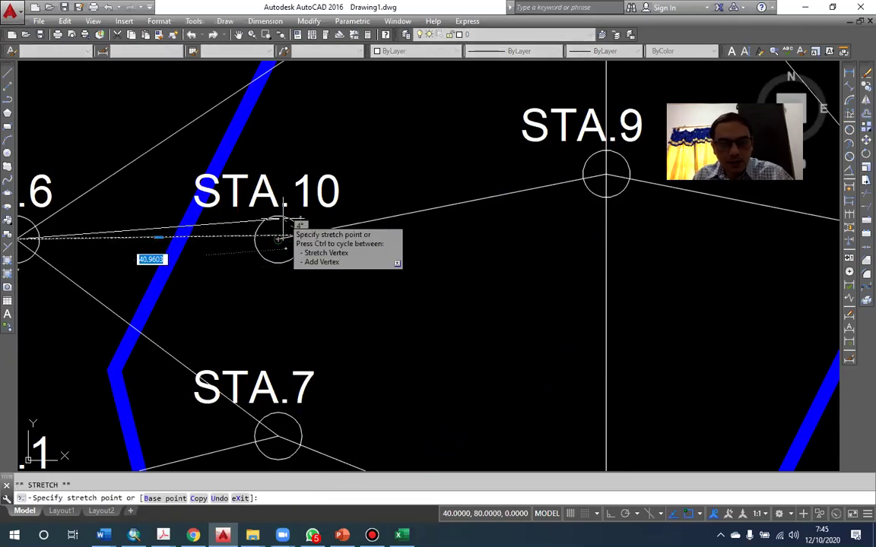
click(279, 240)
Step: Draw a polyline from STA.10's circle centre to STA.7's circle centre
text(pl)
key(Return)
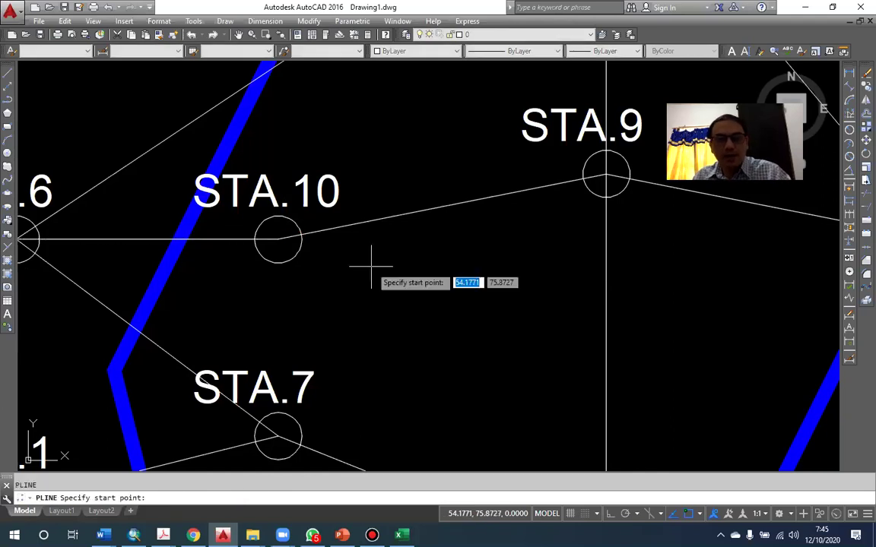
click(279, 239)
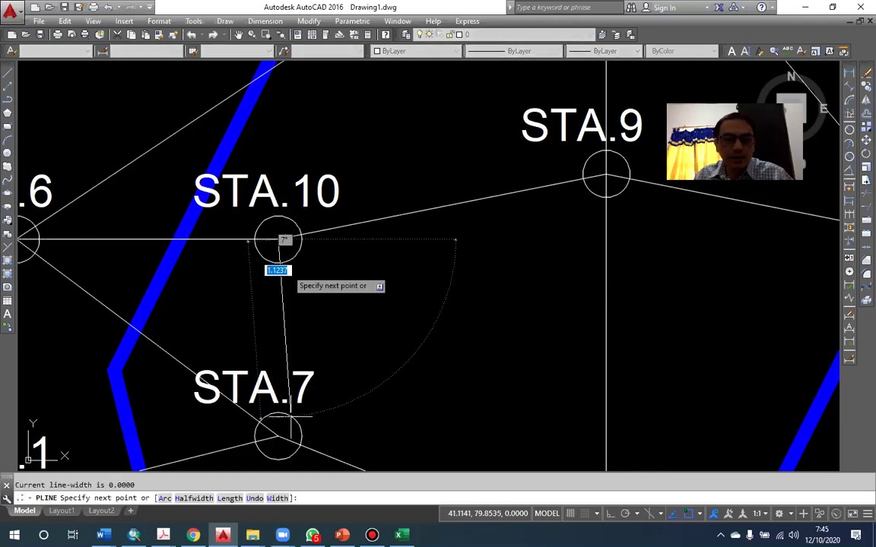
click(278, 435)
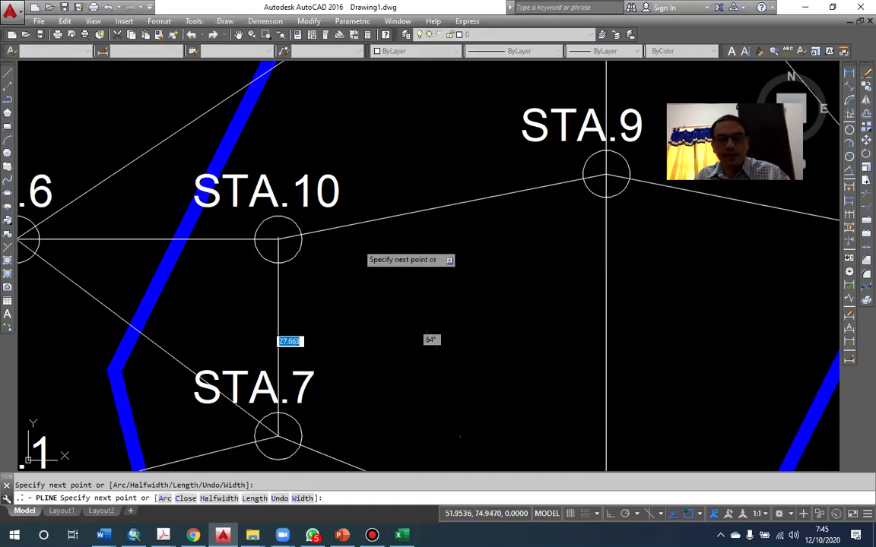
key(Return)
Step: Draw a polyline from STA.2's circle centre to STA.8's circle centre
scroll(336, 148, down, 3)
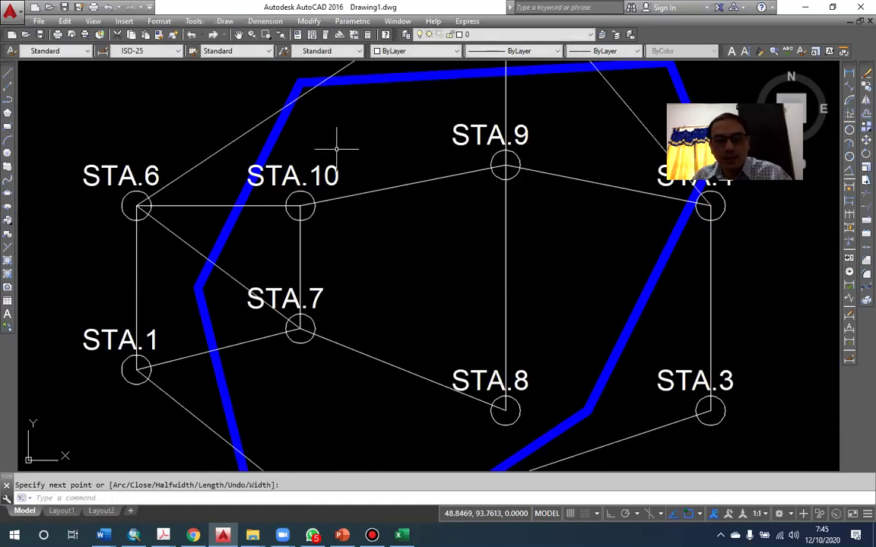
scroll(336, 149, down, 2)
text(pl)
key(Return)
click(340, 389)
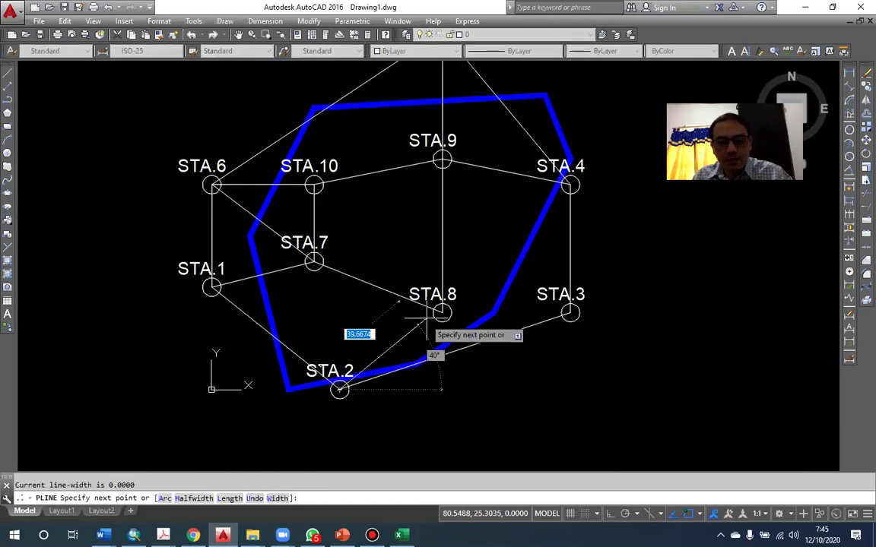
click(440, 313)
key(Return)
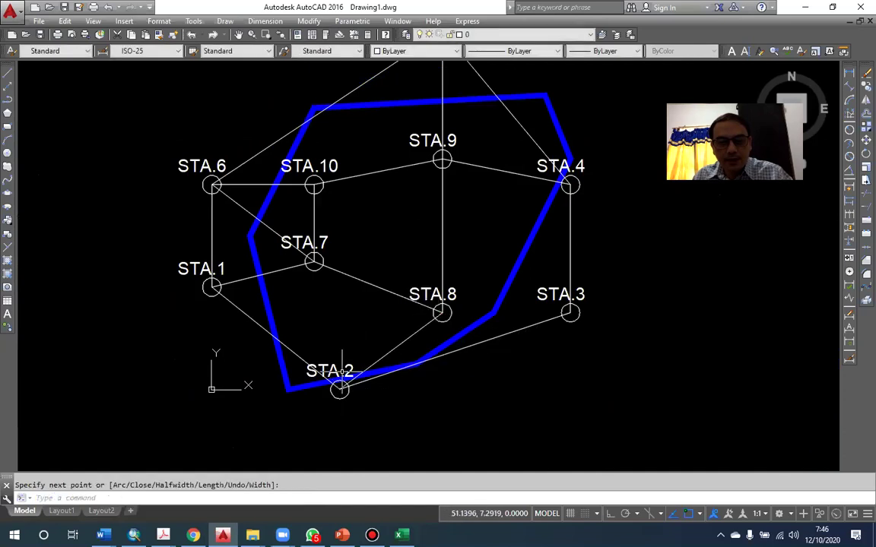
key(Return)
click(340, 388)
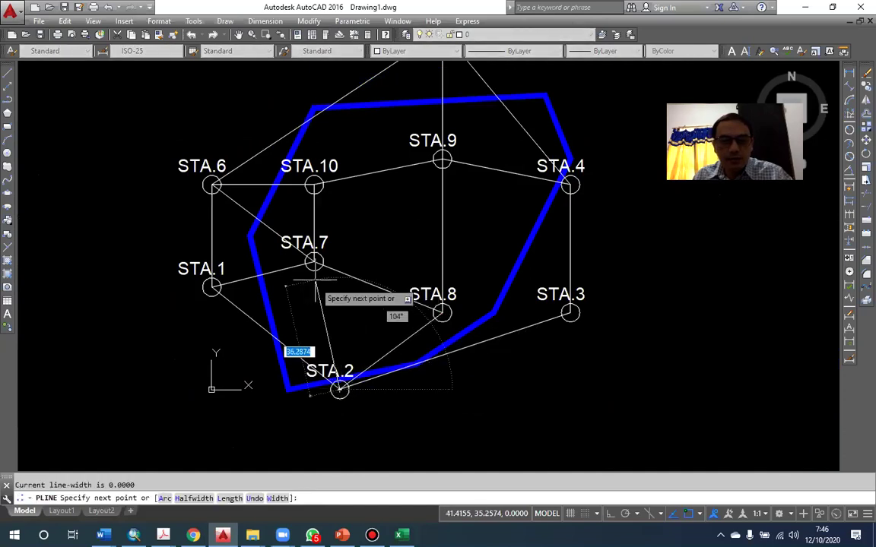
key(Escape)
click(314, 262)
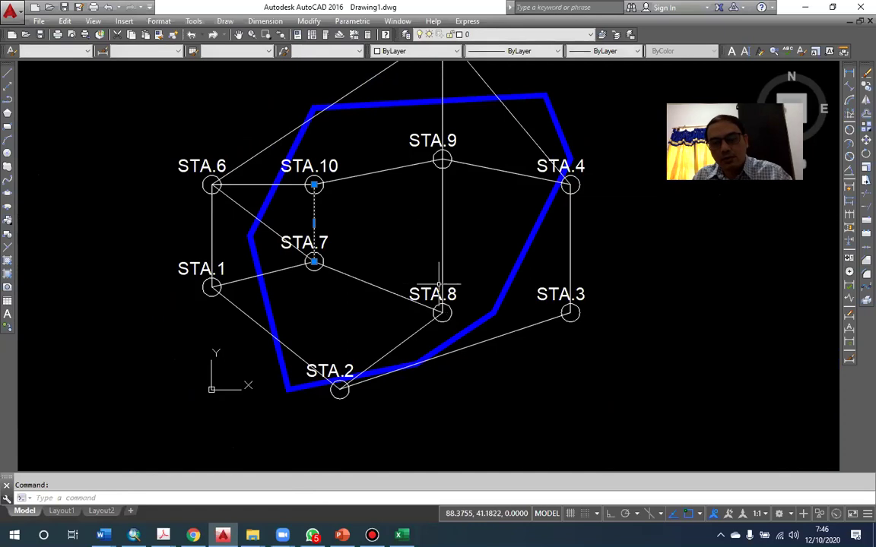
Step: Draw a polyline from STA.8's circle centre to STA.3's circle centre
key(Return)
click(440, 313)
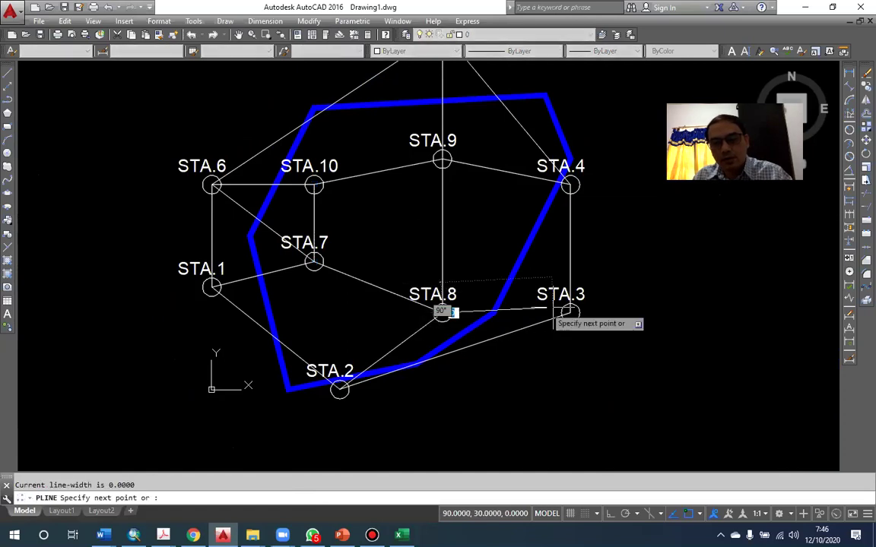
click(570, 313)
key(Return)
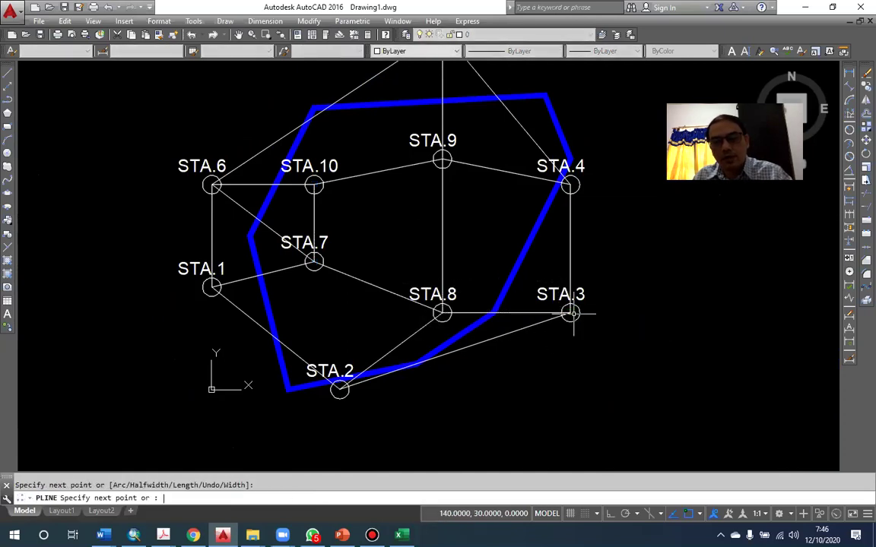
Step: Draw a polyline from STA.7's circle centre diagonally to STA.9's circle centre
mouse_move(502, 279)
mouse_down()
mouse_move(487, 285)
mouse_move(487, 319)
mouse_up()
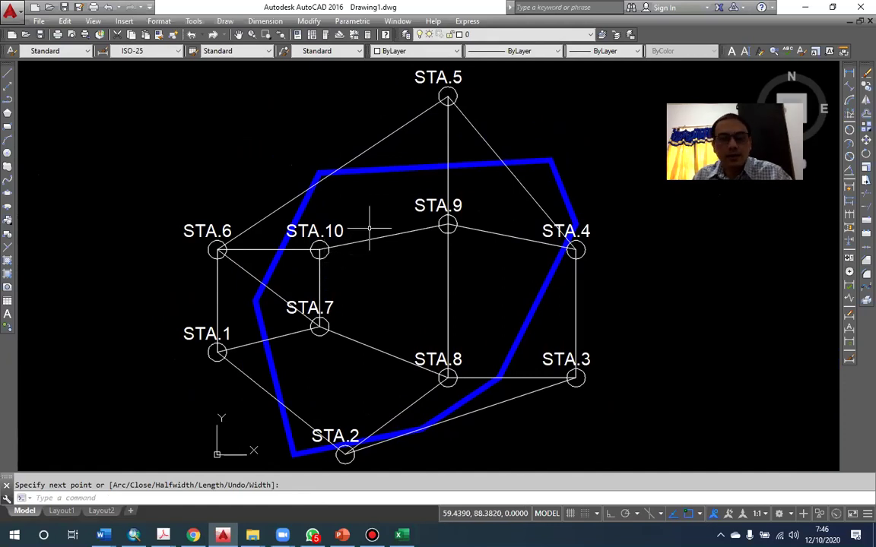
key(Return)
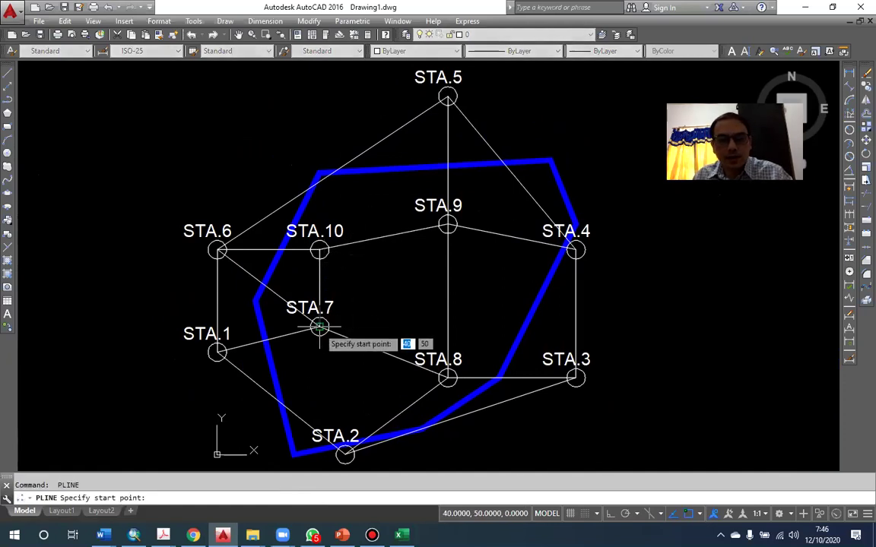
click(320, 325)
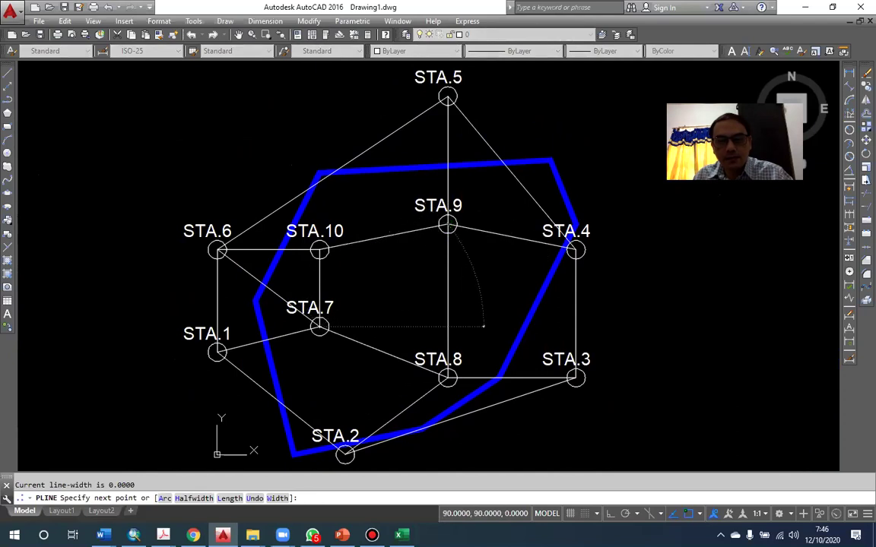
click(447, 225)
scroll(435, 297, down, 2)
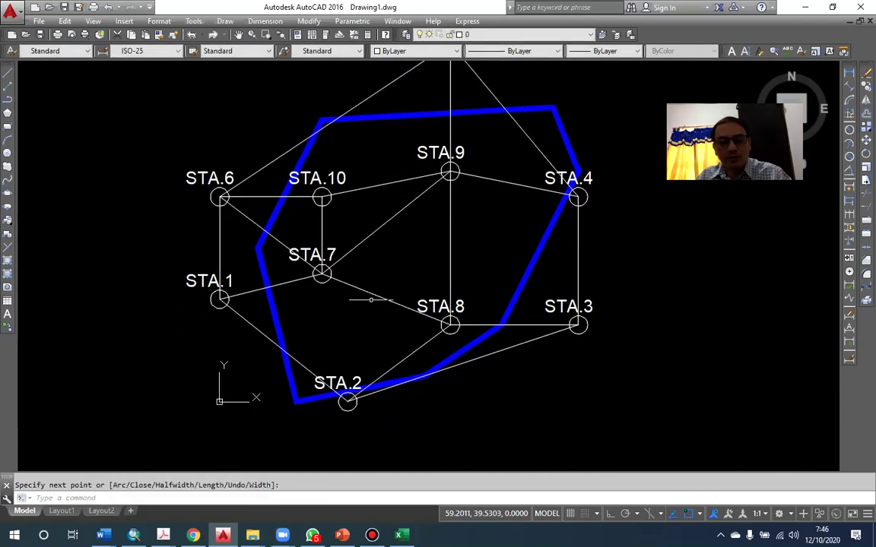
key(Return)
Step: Draw a polyline from STA.7's circle centre to STA.2's circle centre and leave the polyline command
key(Return)
click(321, 274)
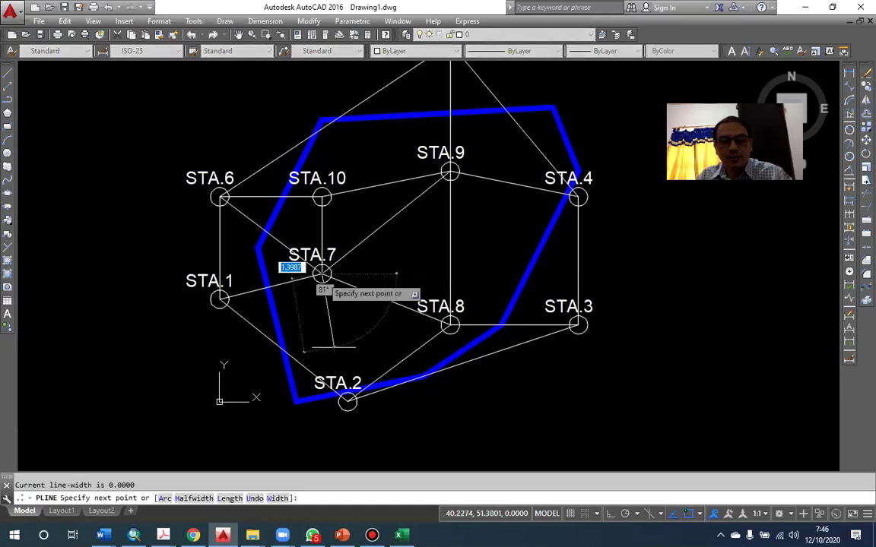
click(347, 401)
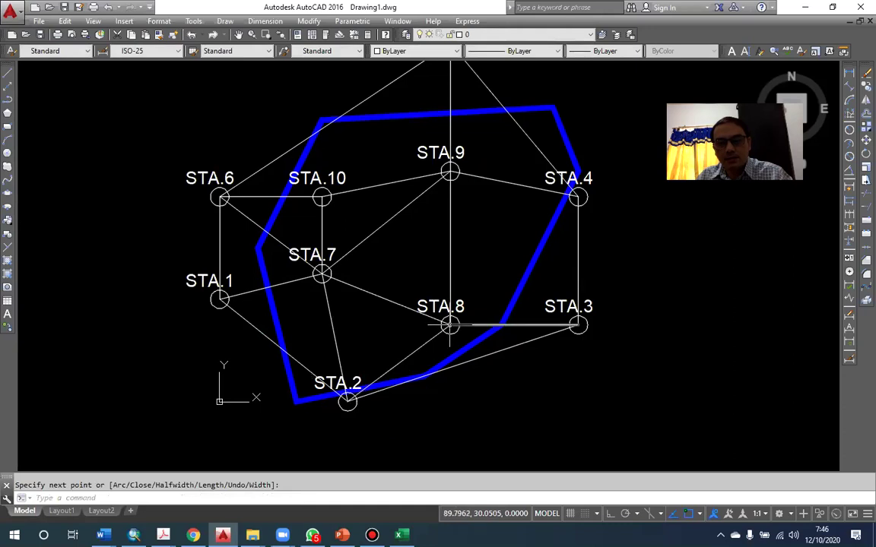
drag(410, 228, 418, 281)
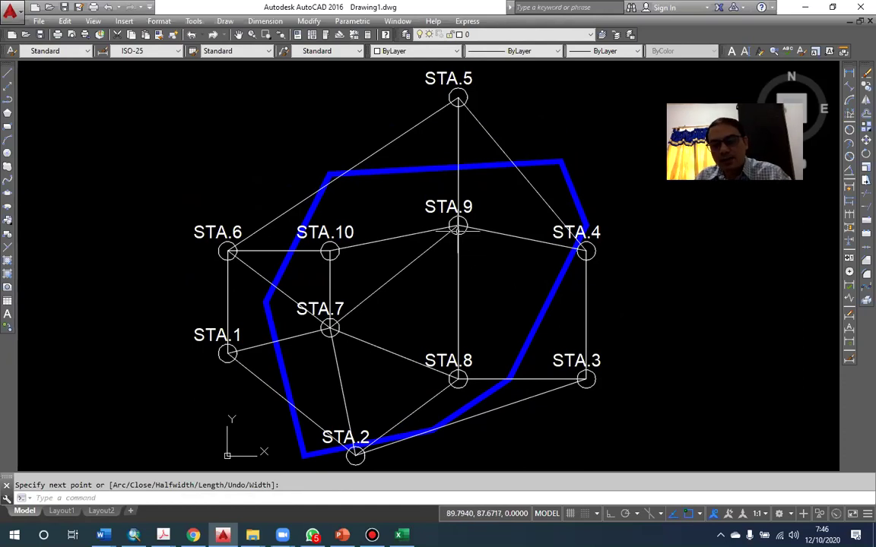
key(Return)
key(Return)
key(Escape)
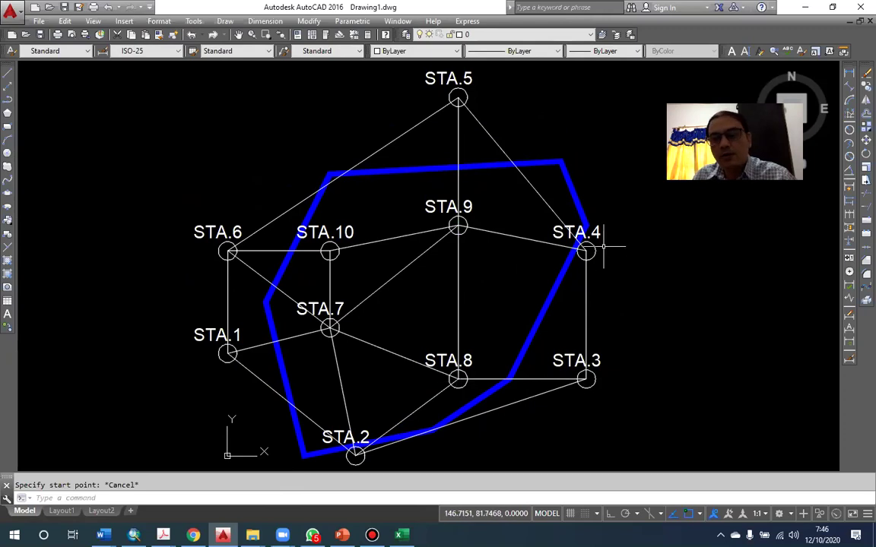
drag(503, 339, 540, 347)
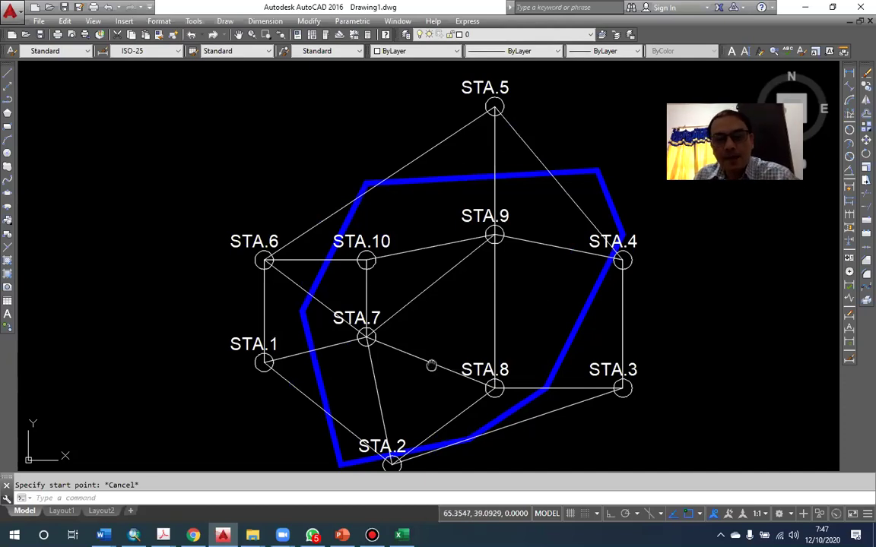
drag(431, 365, 439, 342)
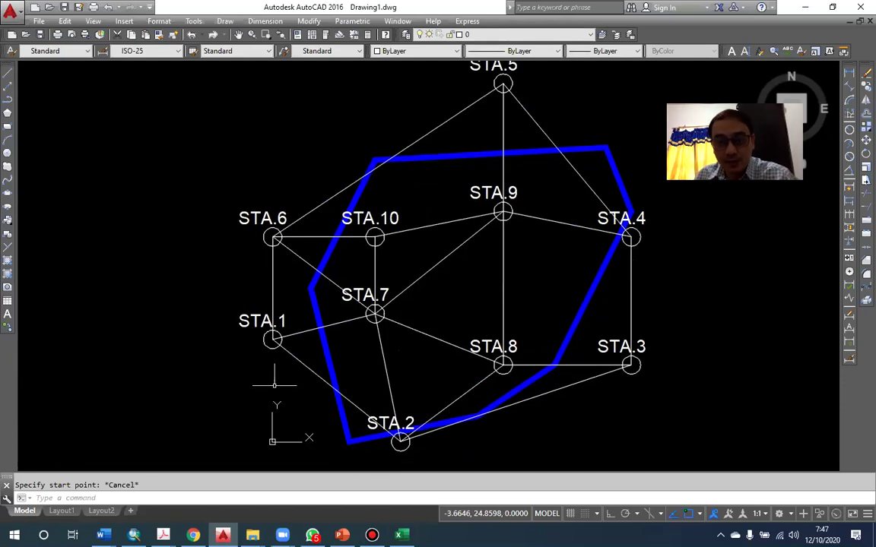
drag(355, 329, 368, 325)
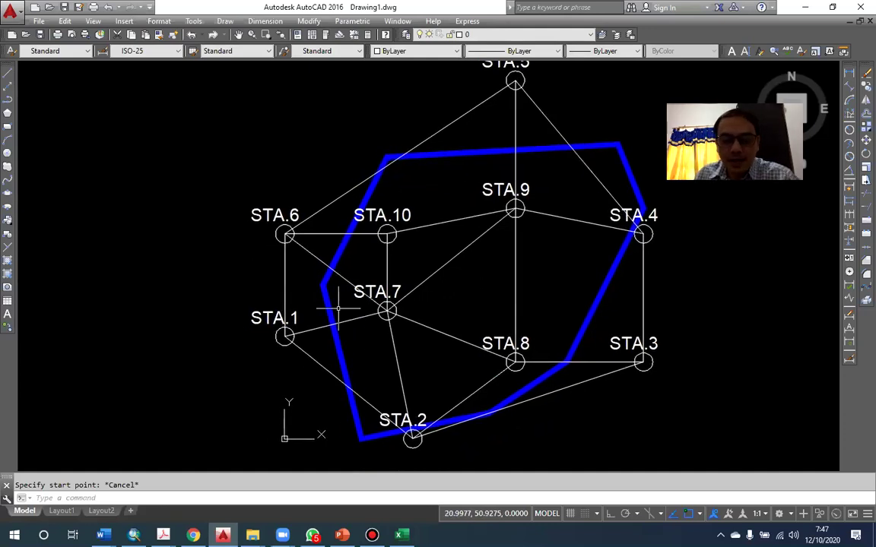
scroll(298, 318, up, 2)
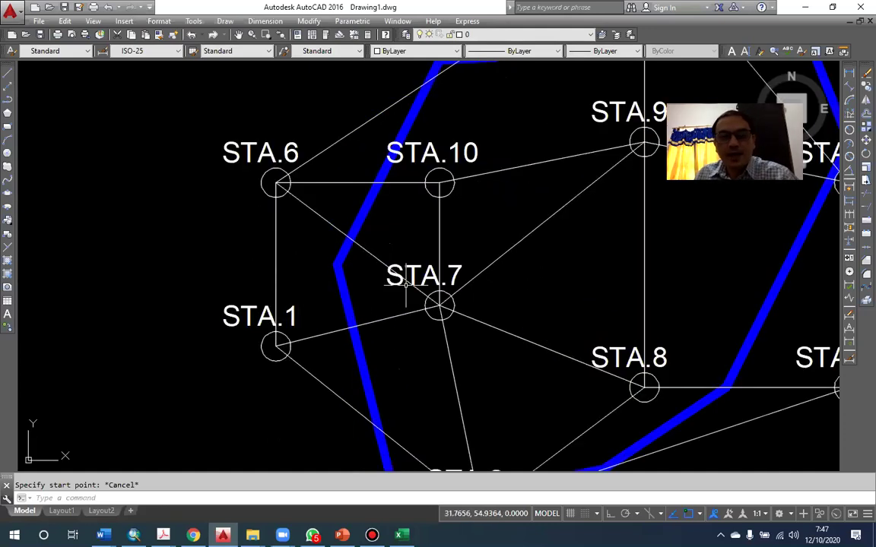
scroll(407, 230, down, 2)
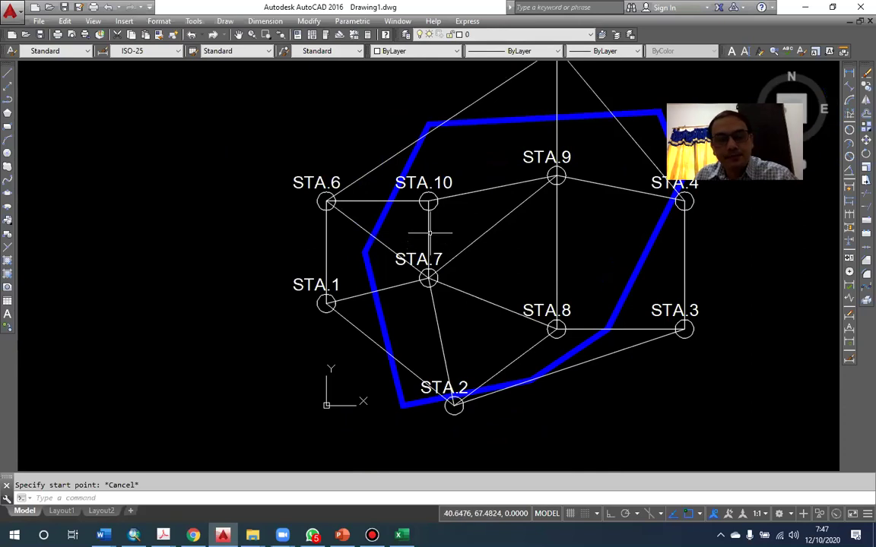
drag(430, 234, 433, 248)
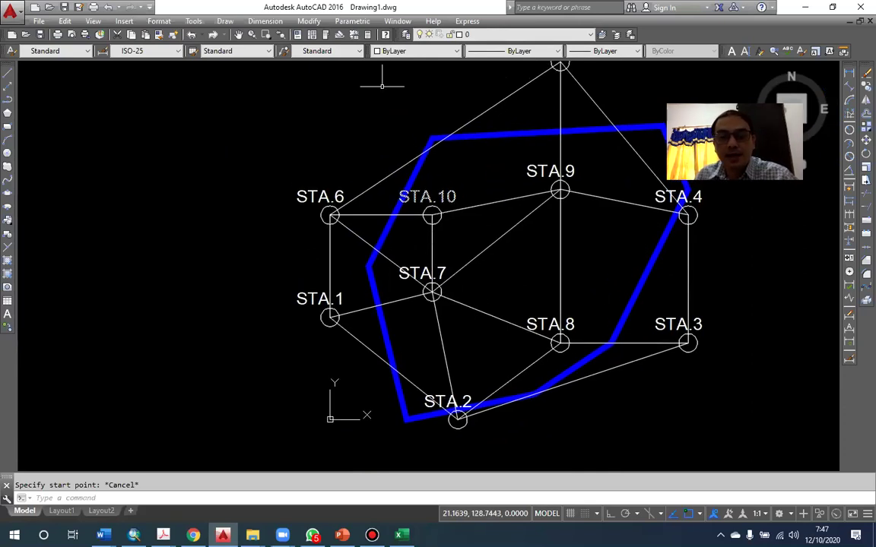
drag(376, 214, 369, 221)
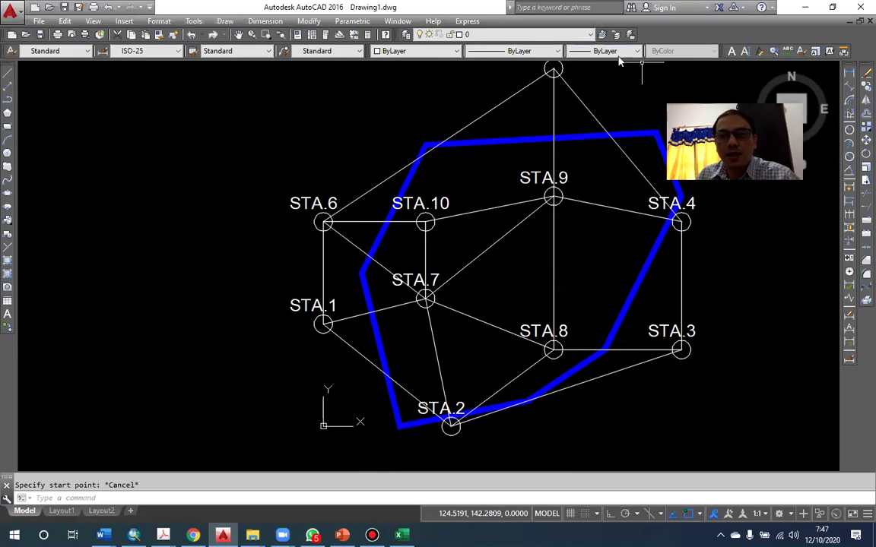
Step: Load the ACAD_ISO03W100 (ISO dash space) linetype from acadiso.lin into the drawing
click(529, 52)
click(607, 53)
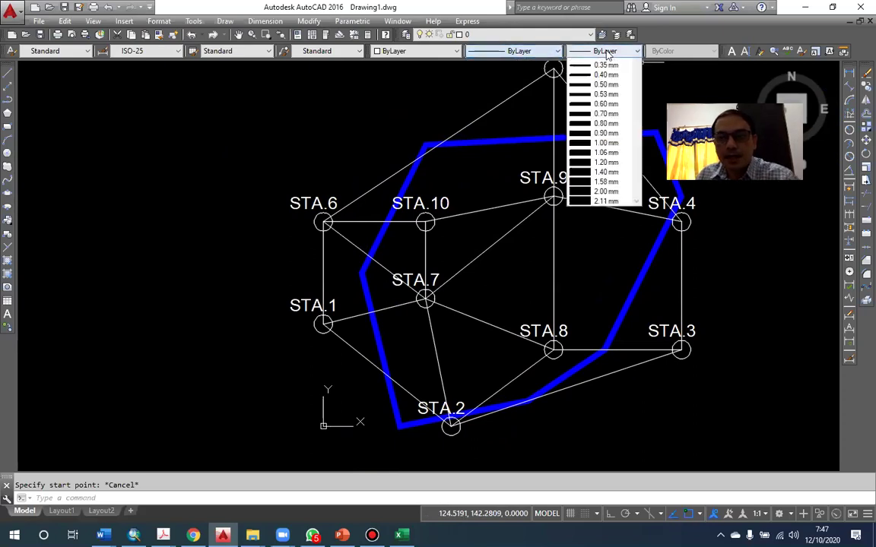
click(551, 50)
click(516, 52)
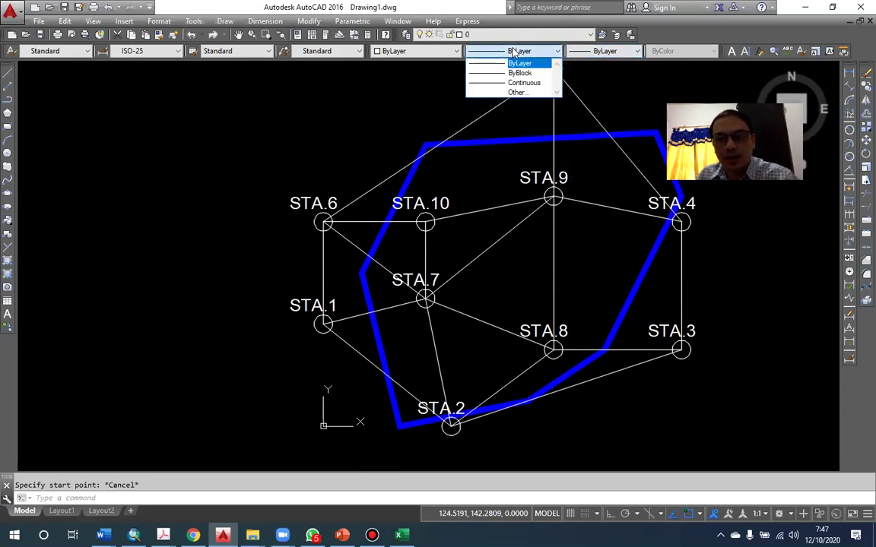
click(517, 92)
click(531, 164)
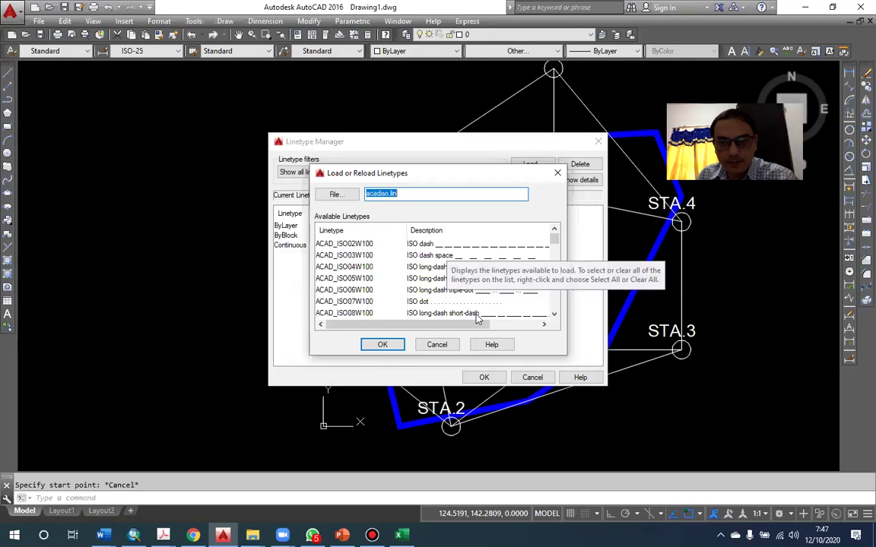
click(427, 257)
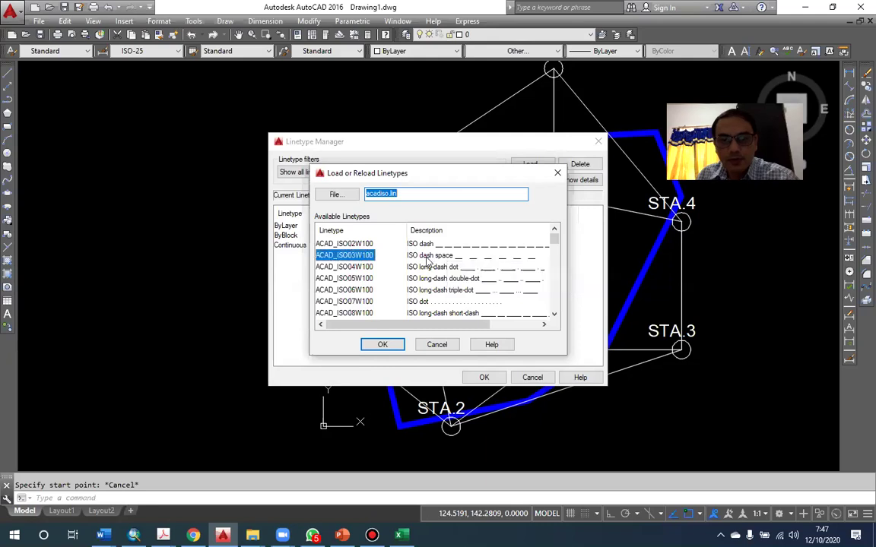
click(376, 345)
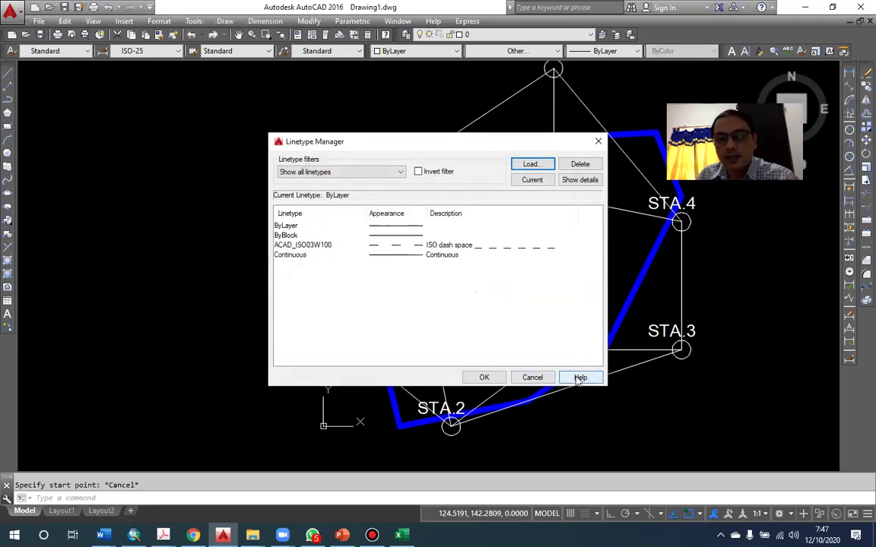
click(483, 377)
Step: Assign the ACAD_ISO03W100 linetype to the lines from the topmost station to STA.6 and STA.4 and from STA.9 to STA.4
click(535, 82)
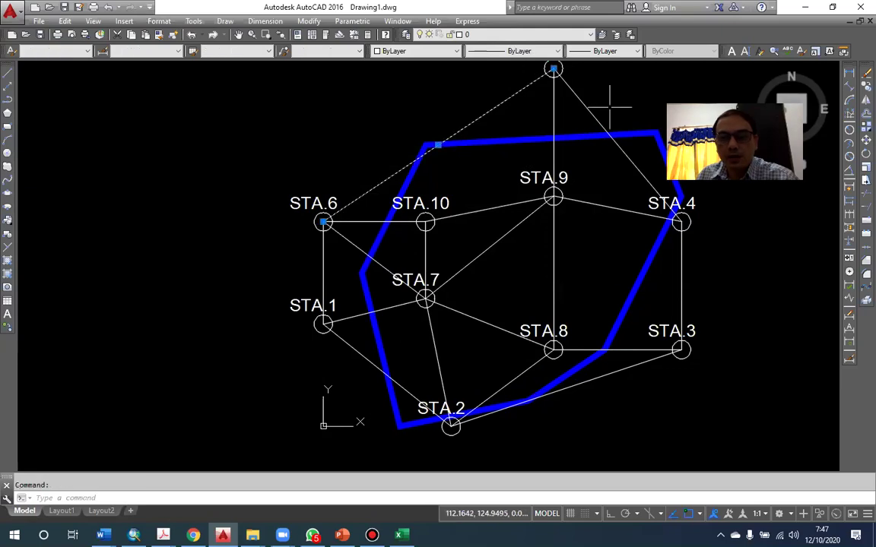
click(613, 139)
click(600, 209)
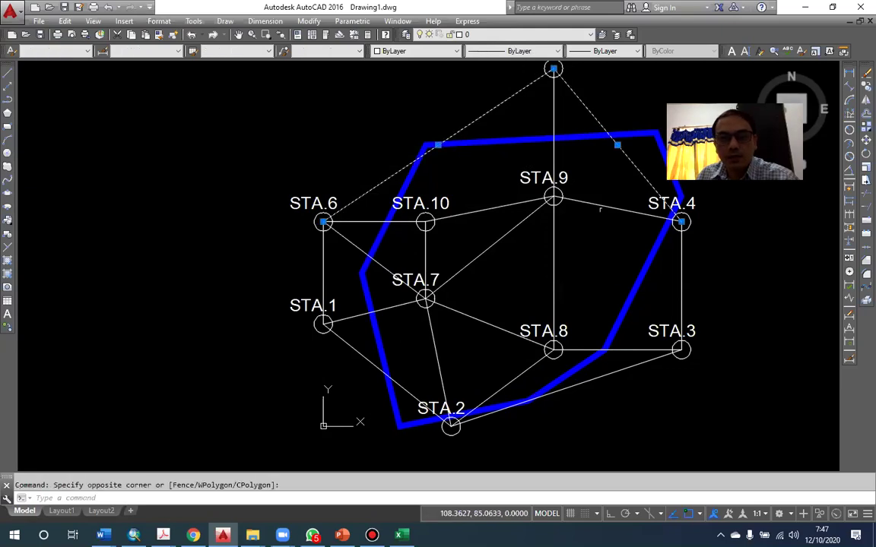
key(Escape)
click(613, 139)
click(517, 112)
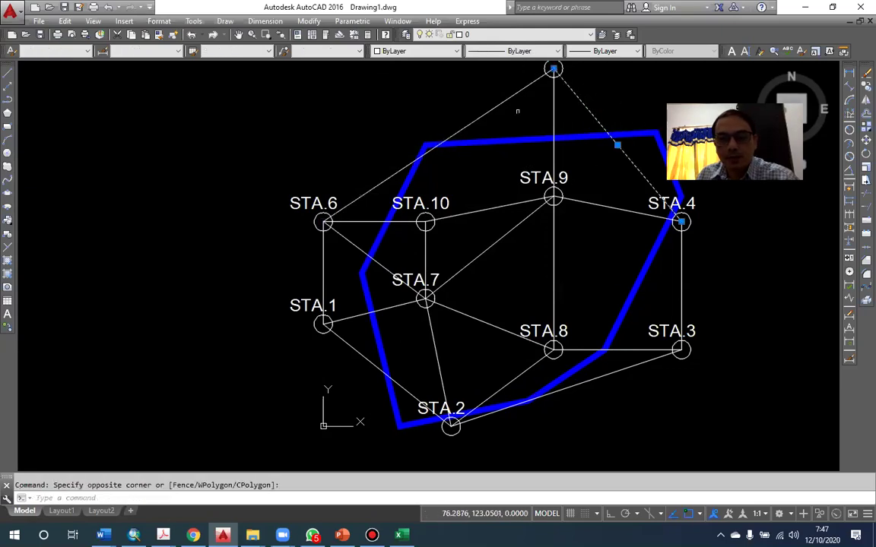
click(499, 93)
click(608, 208)
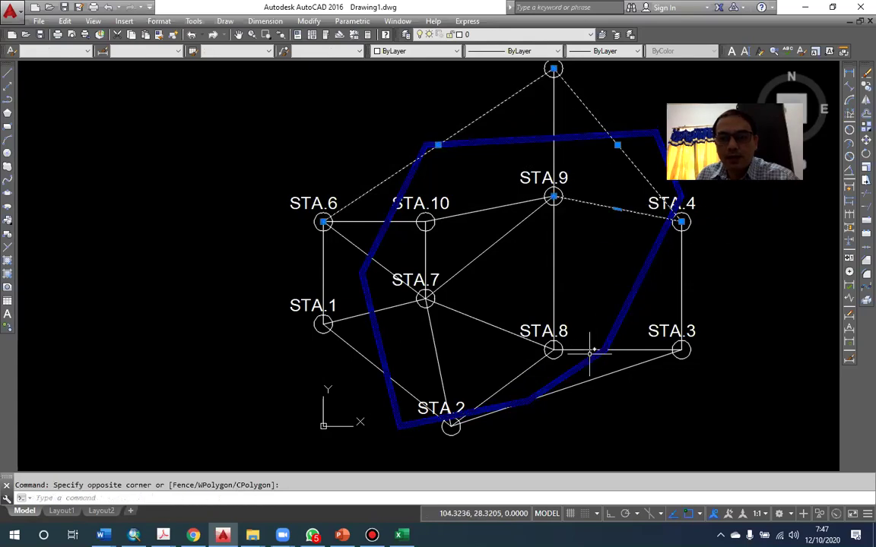
click(519, 51)
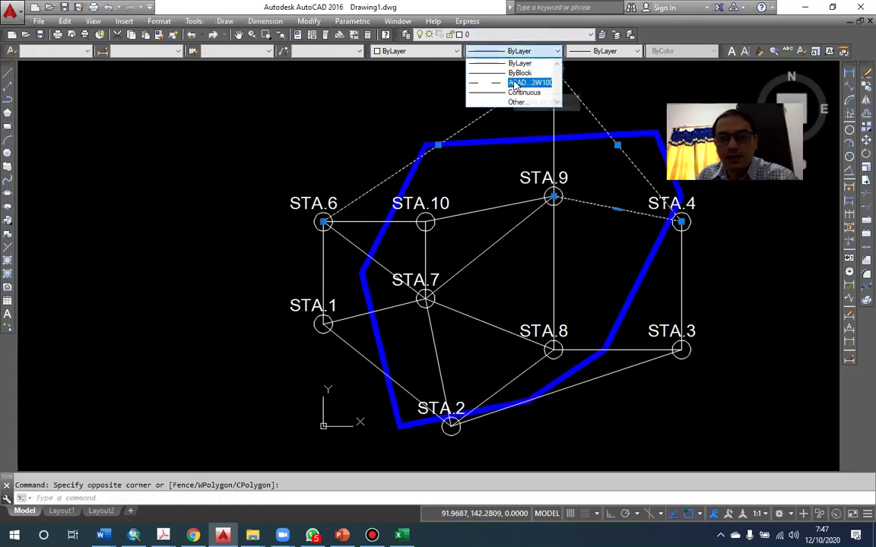
click(487, 81)
key(Escape)
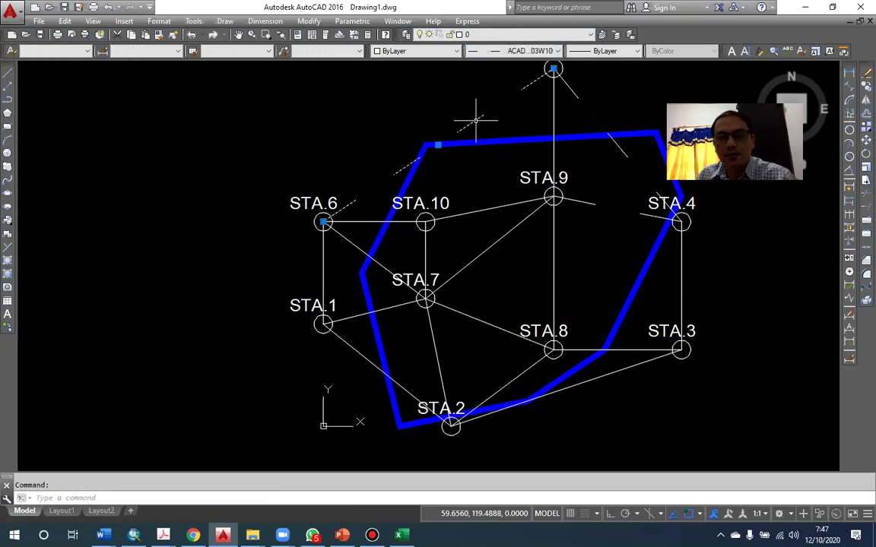
Step: Set the linetype scale of the line between STA.6 and the topmost station to 0.2 in its properties
right_click(476, 121)
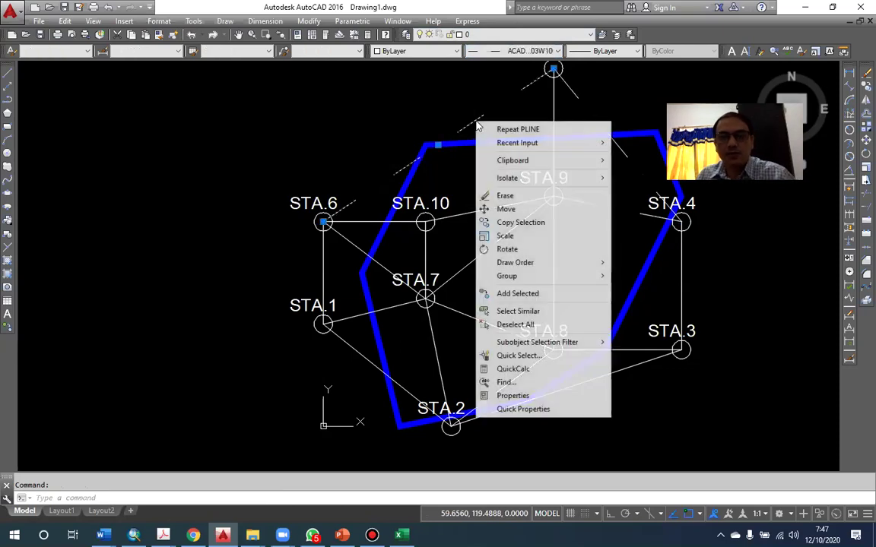
click(511, 395)
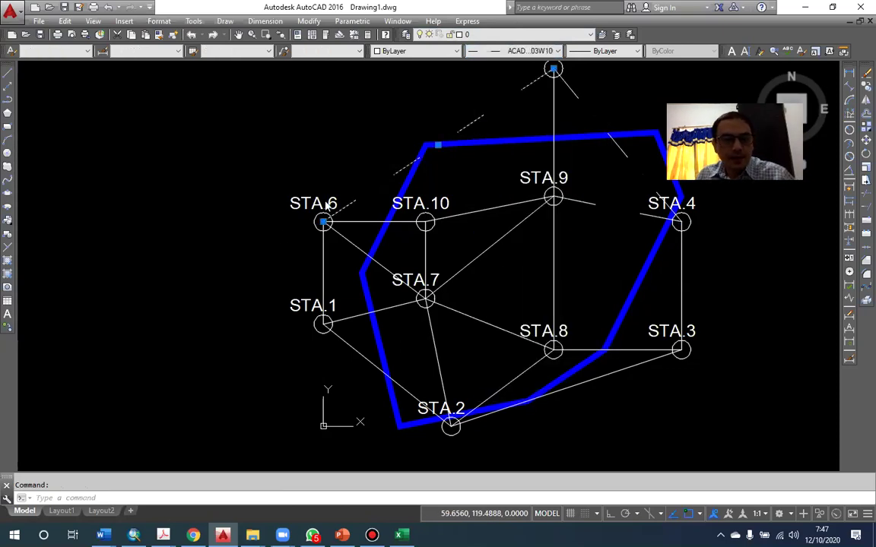
key(ctrl+1)
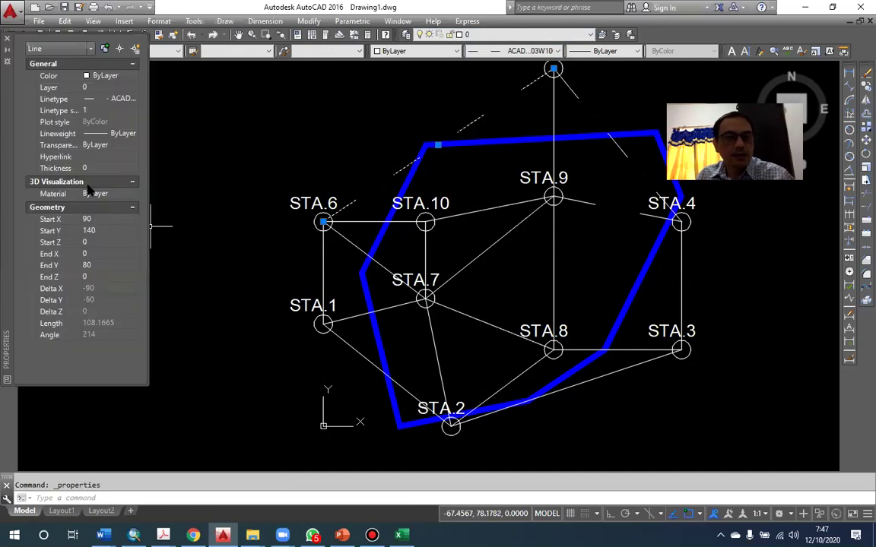
click(105, 110)
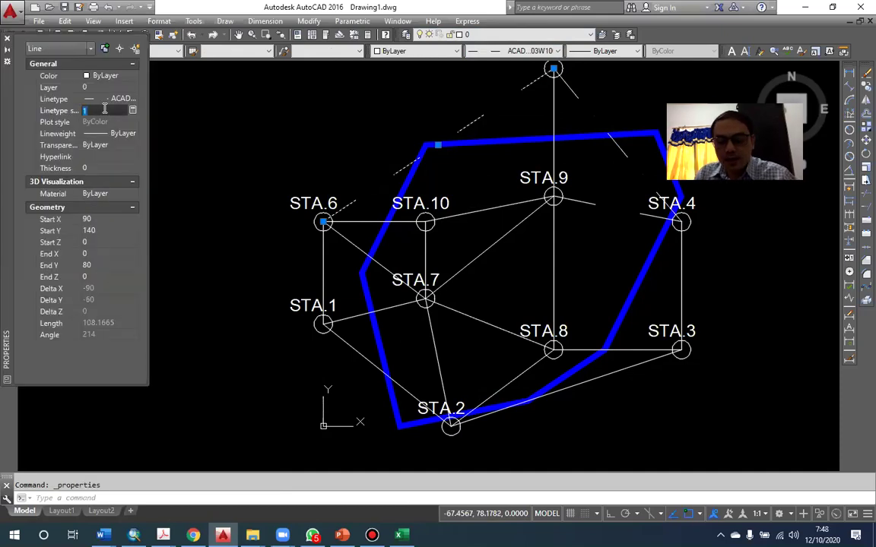
key(Return)
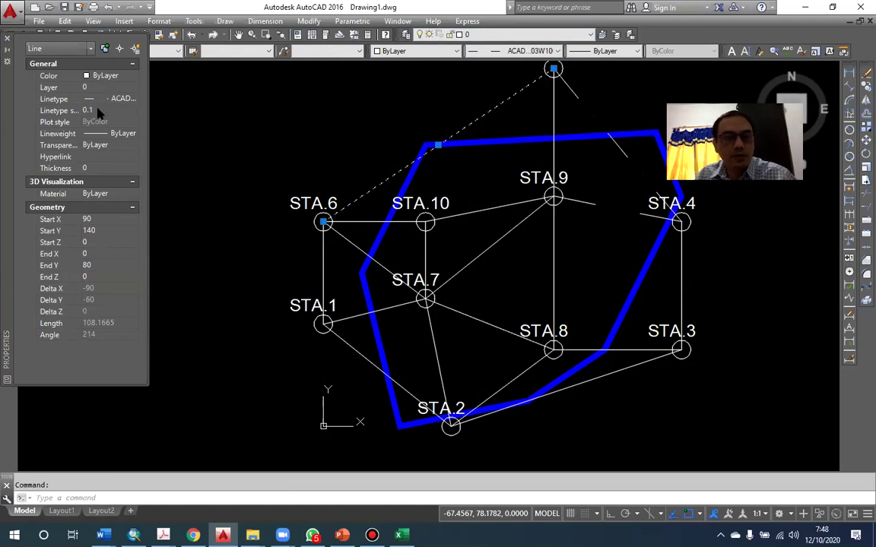
click(98, 109)
text(0.2)
key(Return)
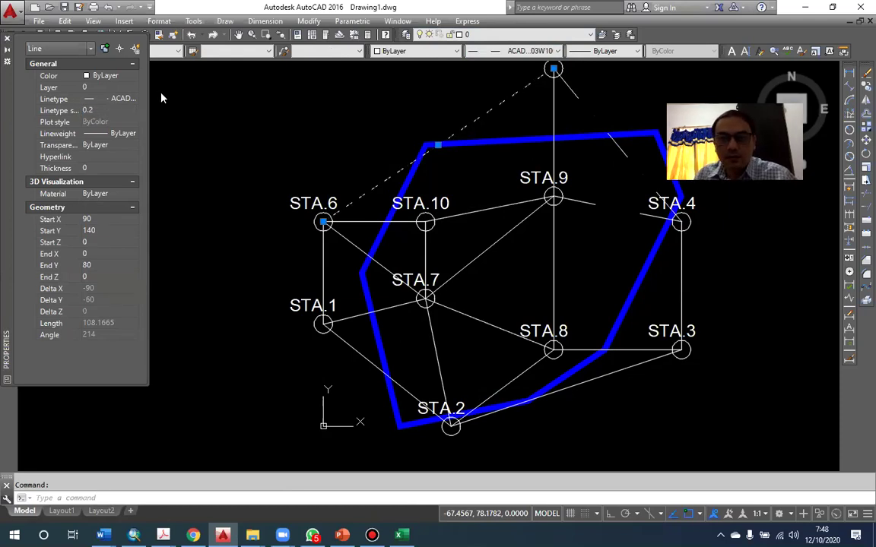
click(6, 40)
key(Escape)
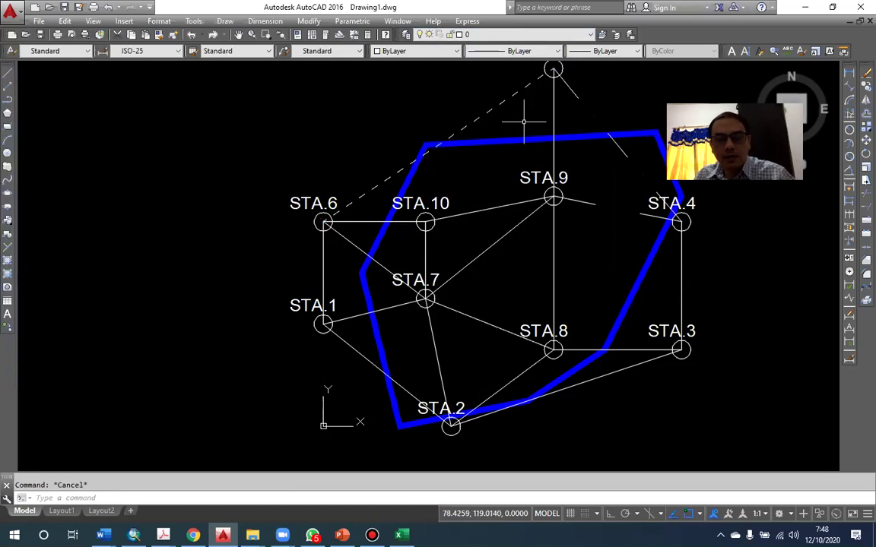
Step: Match the finely dashed line's properties to STA.7's lines to STA.1, 2, 6, 8 and 9, and to lines 1–2, 1–6, 6–10 and 9–10
text(ma)
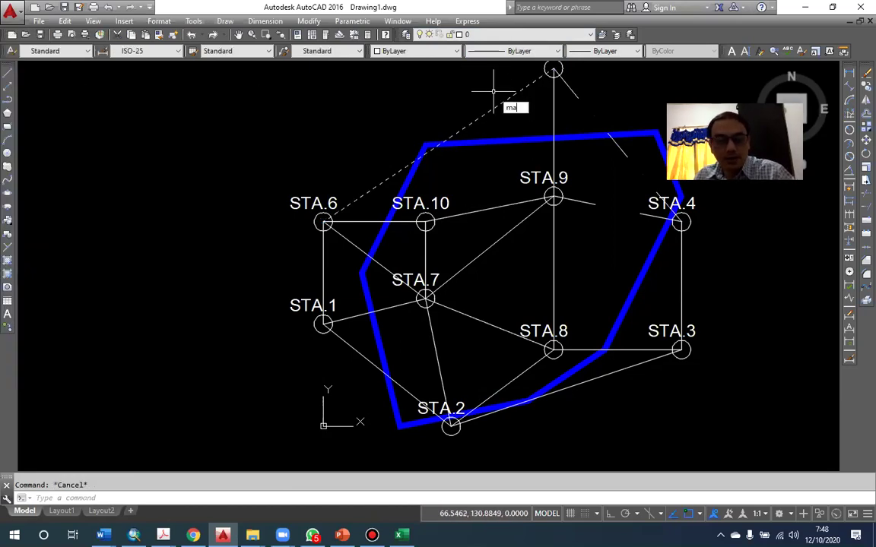
key(Return)
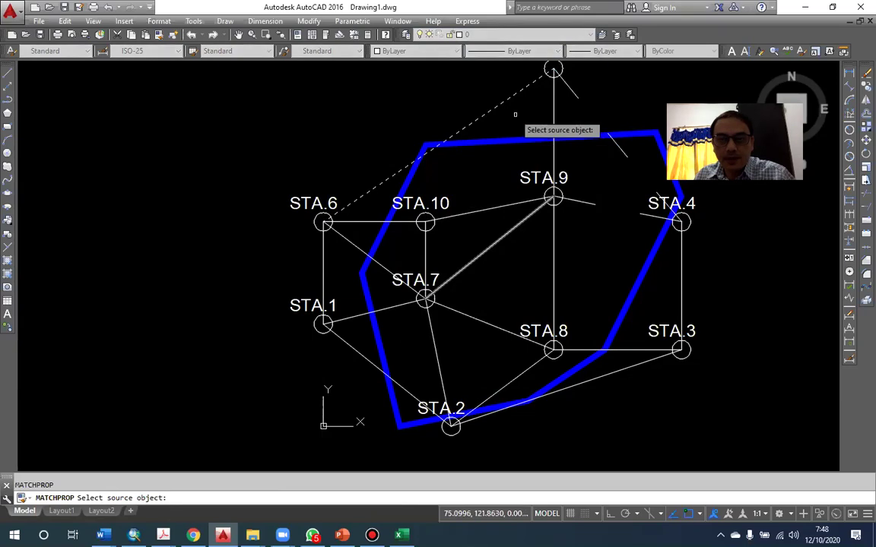
click(511, 103)
click(486, 304)
click(473, 335)
click(542, 183)
click(433, 209)
click(439, 351)
click(410, 310)
click(402, 310)
click(374, 243)
click(361, 235)
click(323, 251)
click(360, 217)
click(335, 228)
click(344, 344)
click(320, 304)
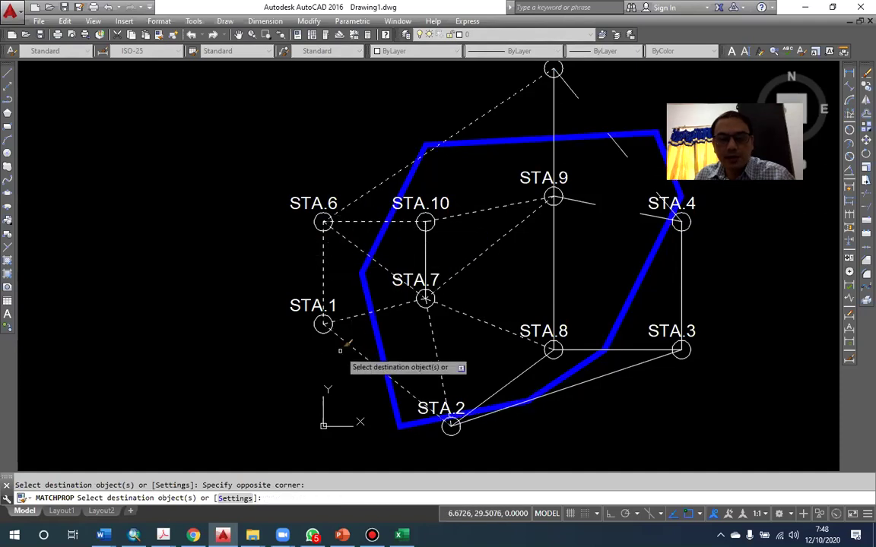
Step: Match the same properties to the topmost station's lines through STA.9 to STA.8 and to STA.4, and lines 4–9, 3–4, 3–8, 2–3 and 2–8
click(566, 106)
click(534, 105)
click(597, 98)
click(569, 89)
click(616, 212)
click(590, 192)
click(701, 308)
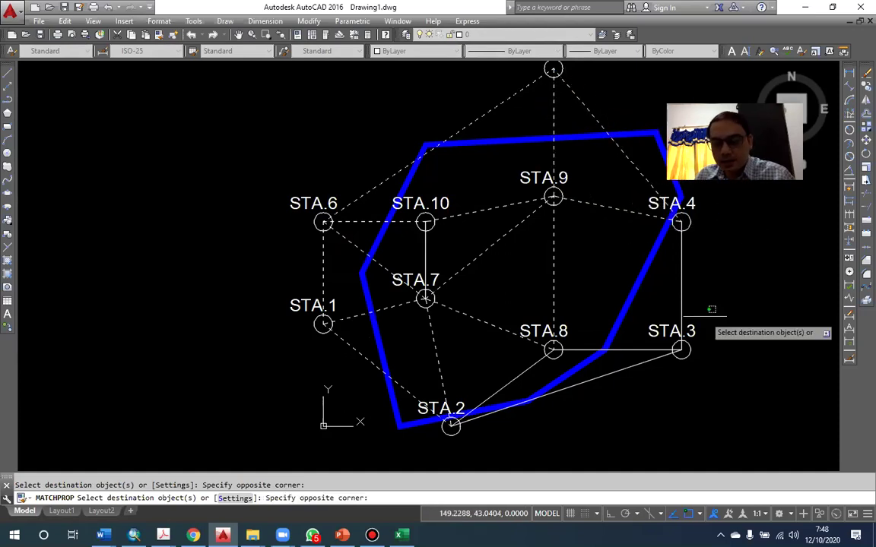
click(677, 285)
click(631, 386)
click(615, 358)
click(616, 343)
click(597, 359)
click(526, 378)
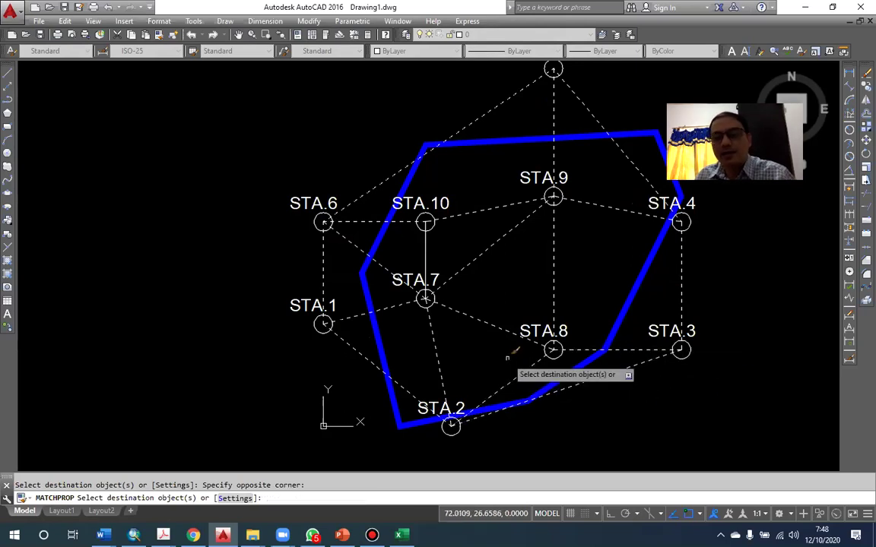
key(Return)
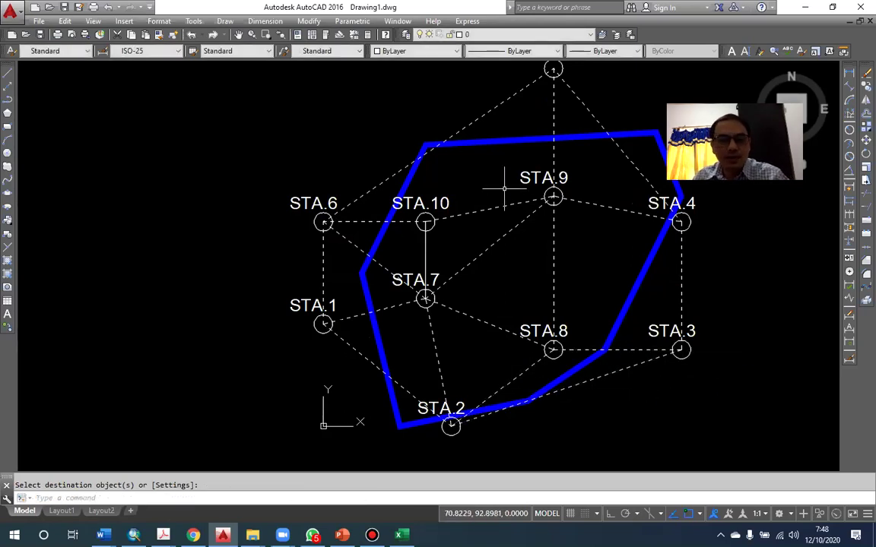
Step: Match the dashed STA.7–STA.9 line's properties to the solid line between STA.10 and STA.7
drag(504, 188, 433, 192)
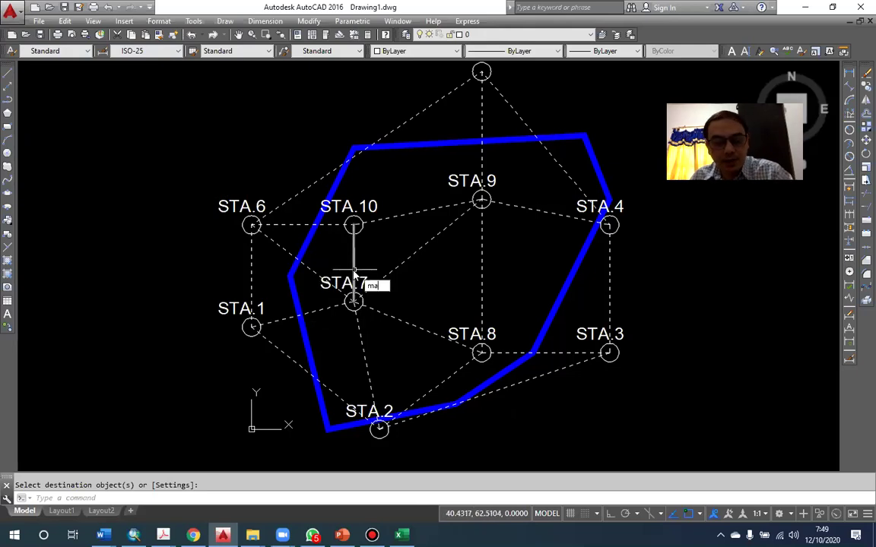
key(Return)
key(Return)
click(404, 262)
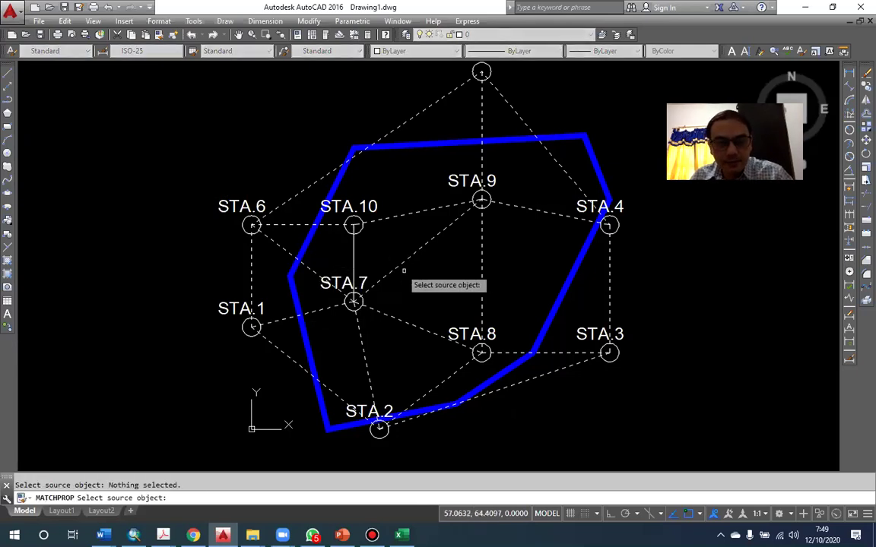
click(408, 259)
click(349, 251)
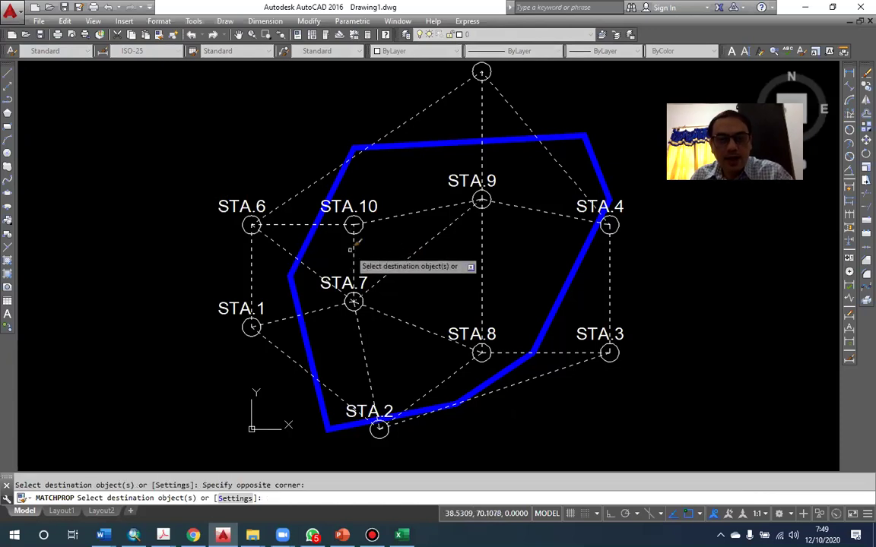
key(Escape)
Step: Examine the dashed network lines around STA.1, STA.6 and STA.7
drag(411, 332, 425, 304)
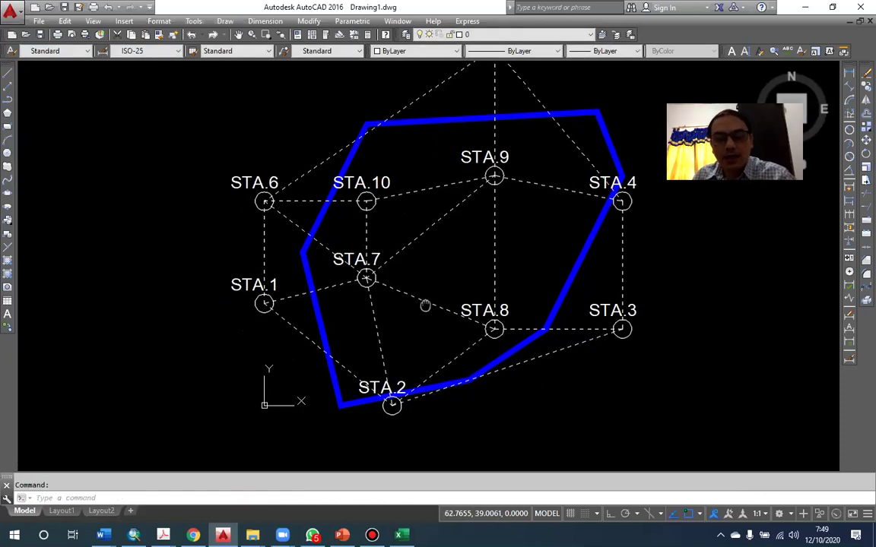
scroll(425, 305, up, 2)
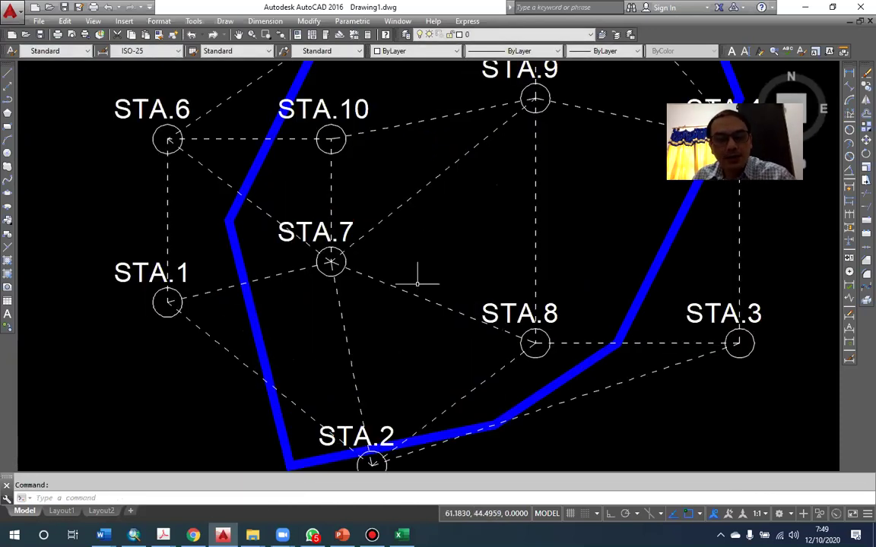
drag(179, 155, 254, 162)
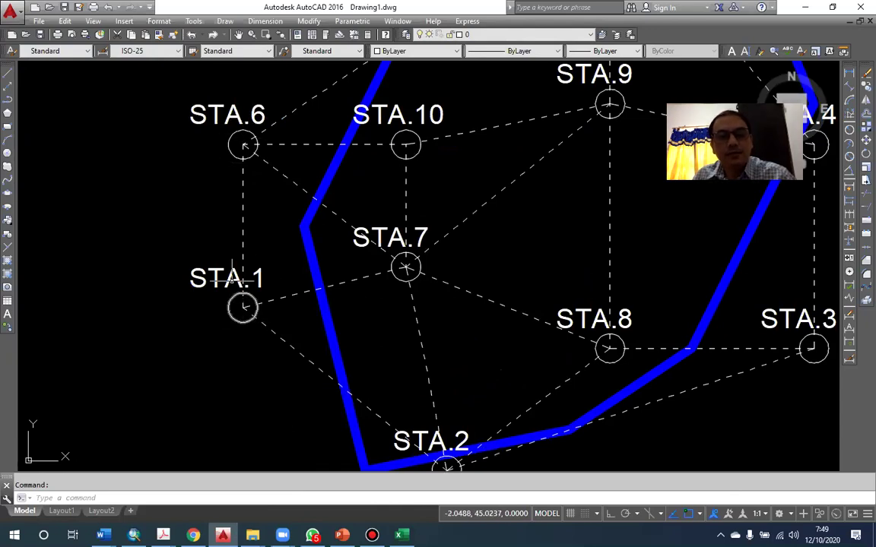
drag(232, 280, 262, 295)
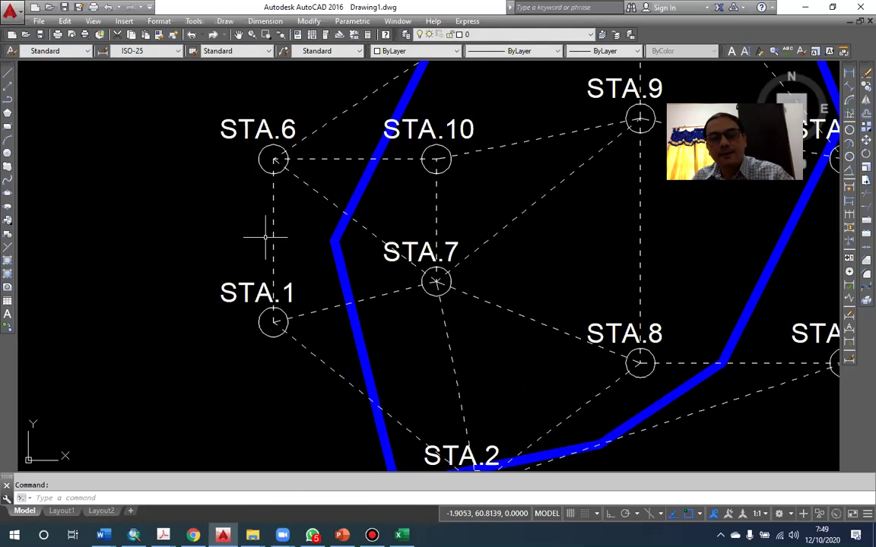
scroll(254, 219, up, 4)
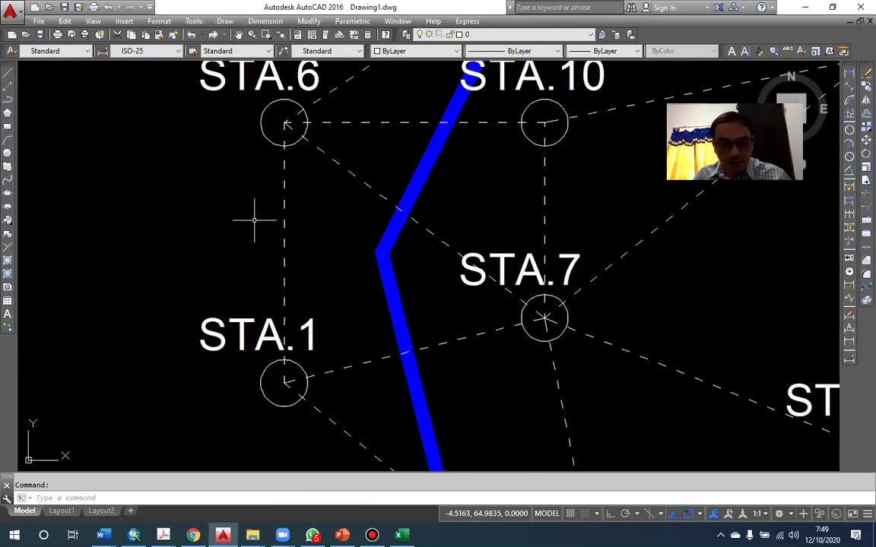
scroll(311, 217, down, 2)
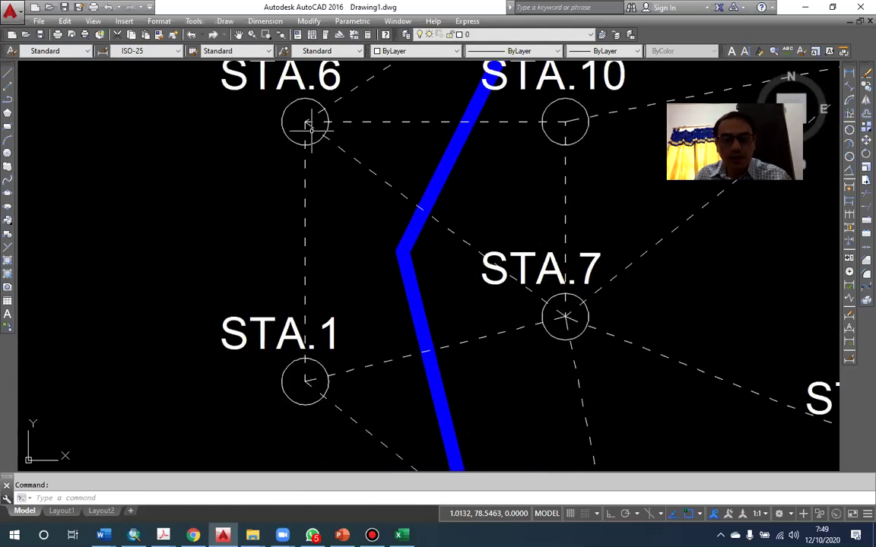
scroll(278, 220, down, 2)
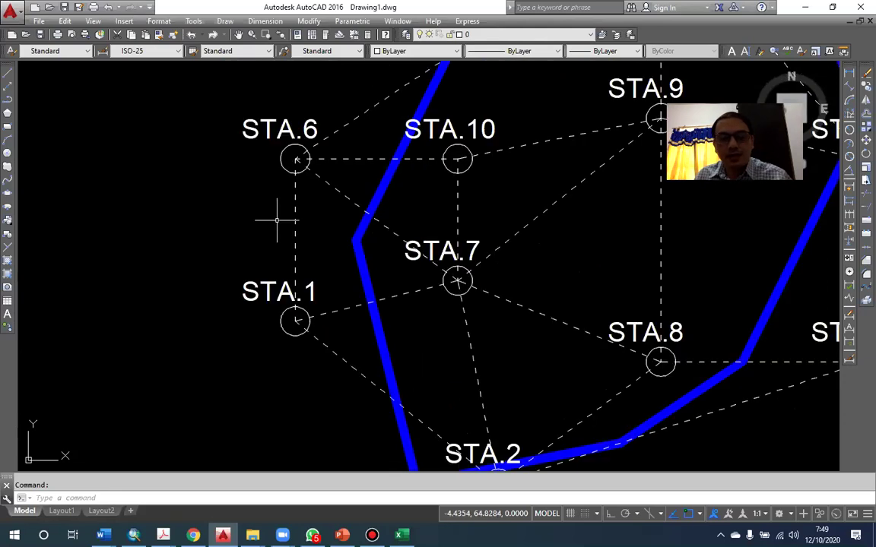
drag(318, 312, 289, 281)
text(pl)
key(Return)
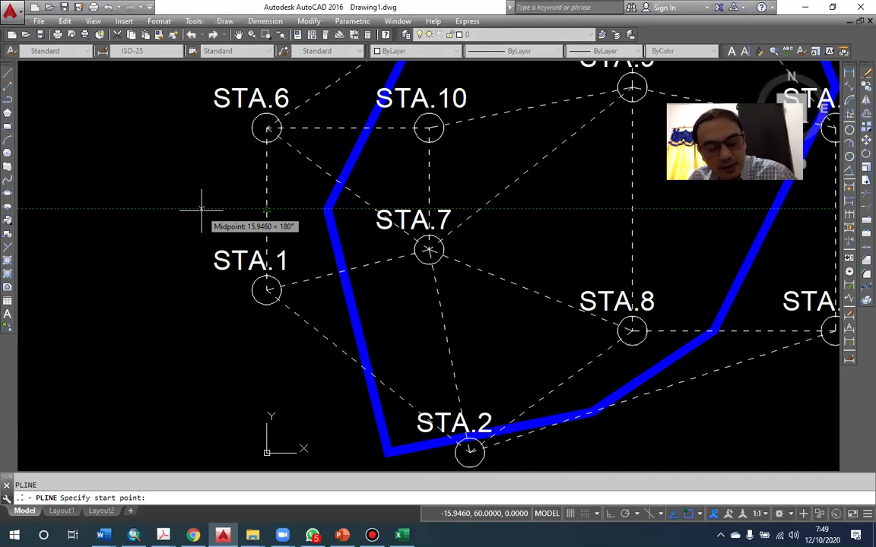
shift+right_click(176, 167)
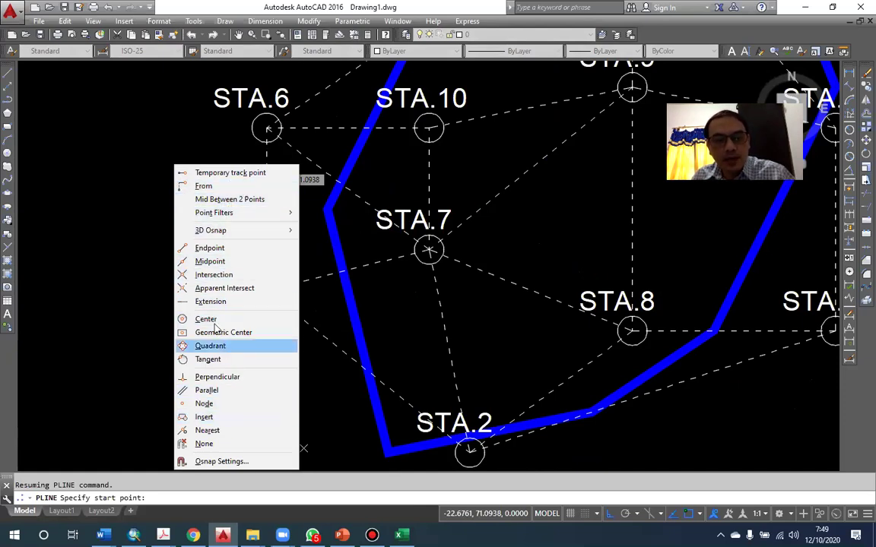
click(216, 260)
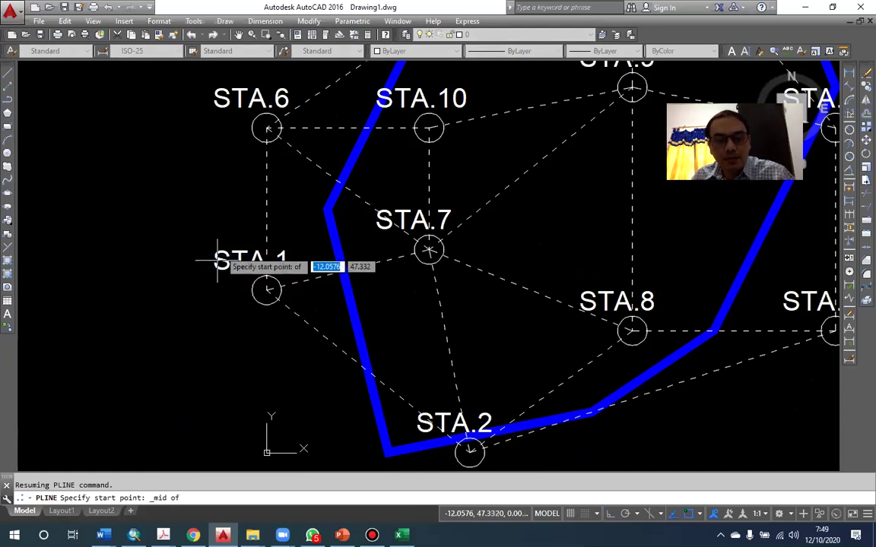
click(266, 210)
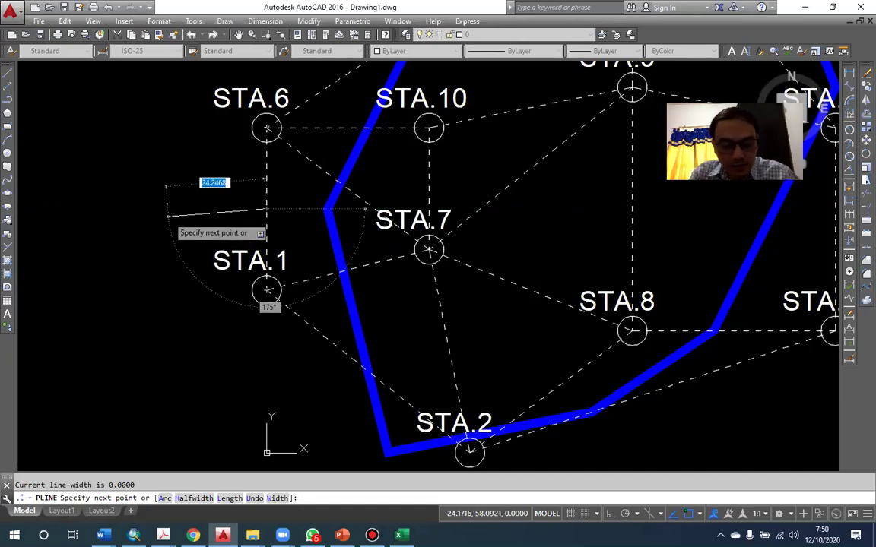
middle_click(168, 216)
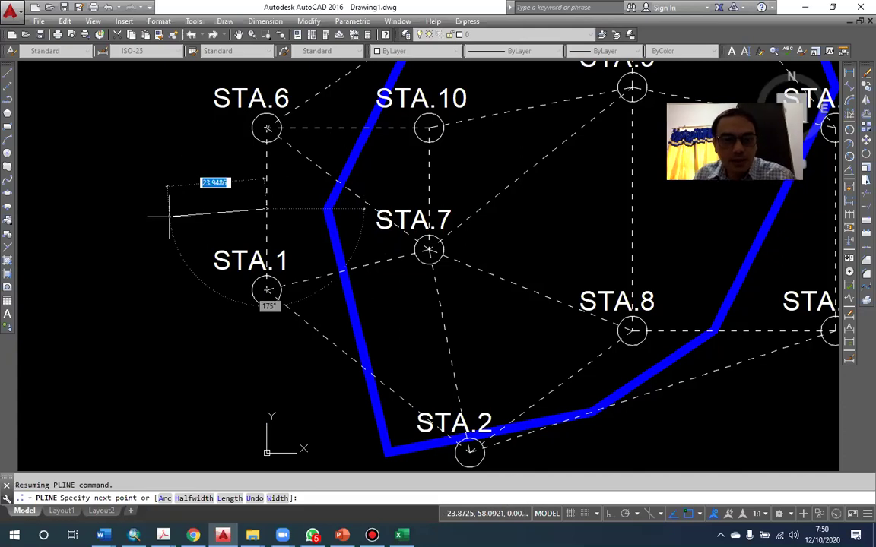
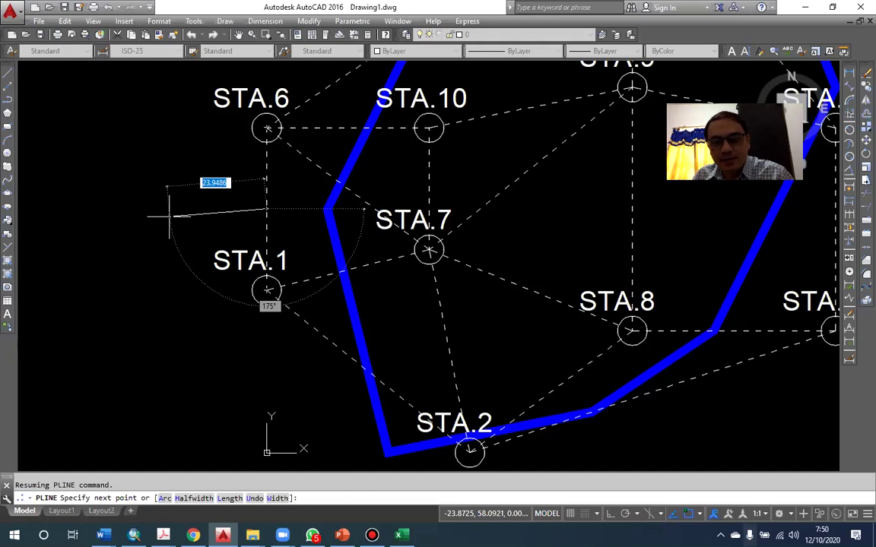
right_click(668, 535)
scroll(396, 257, down, 4)
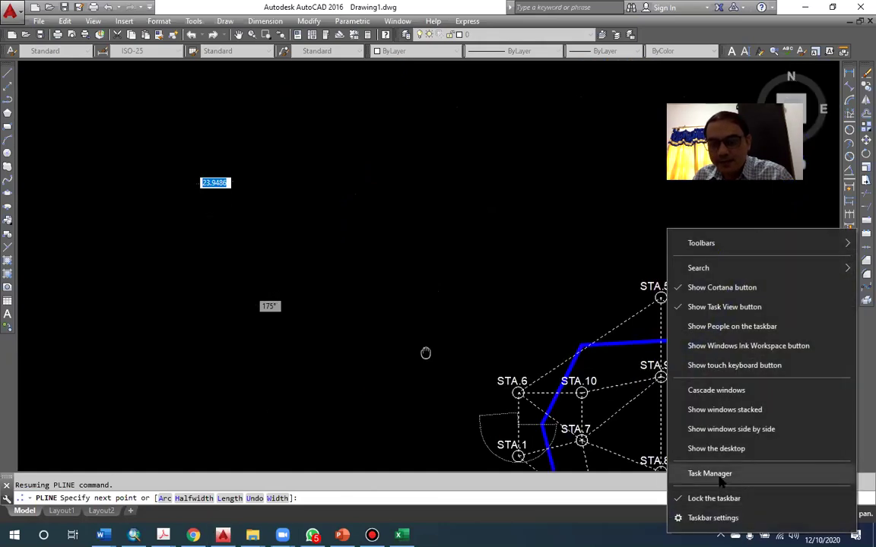
scroll(396, 256, down, 3)
key(Escape)
key(Escape)
click(573, 346)
right_click(560, 341)
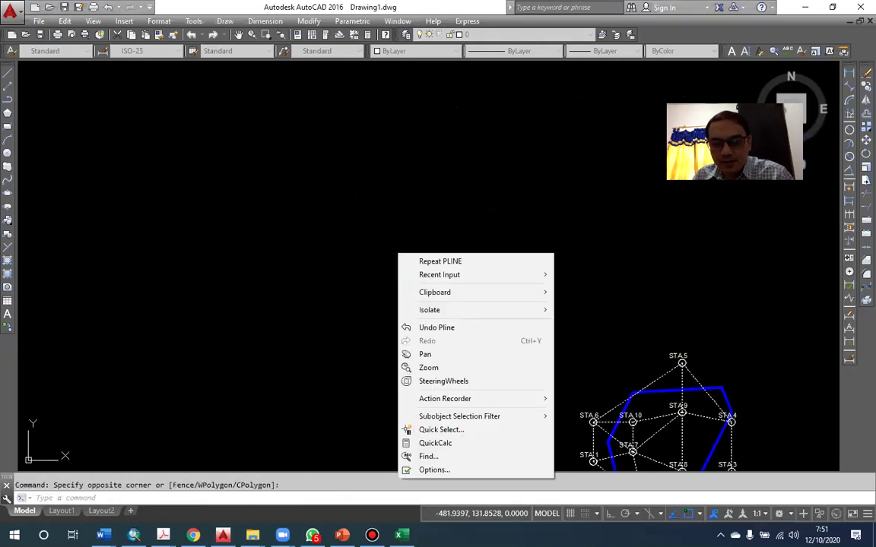
key(Escape)
key(Escape)
Step: Draw a horizontal polyline with Ortho on, from the midpoint of the STA.1–STA.6 line outward, away from the DAS boundary
drag(586, 362, 449, 219)
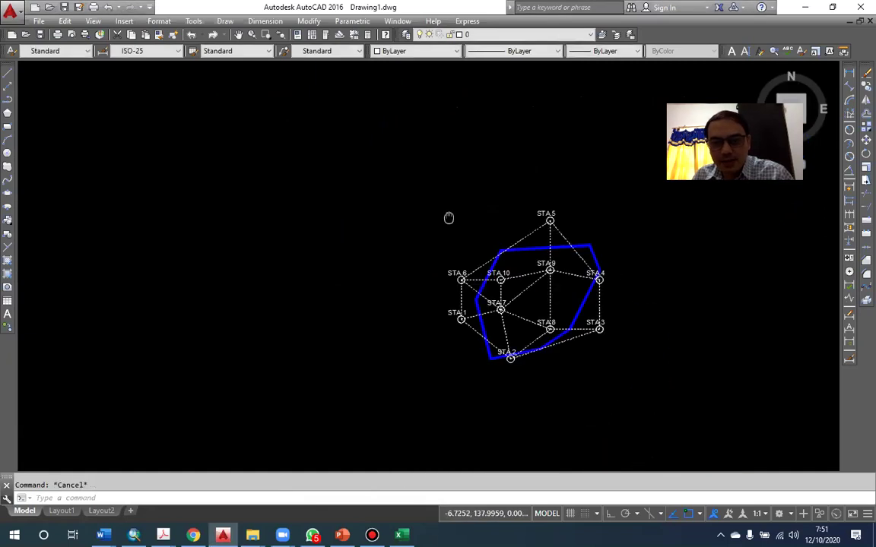
scroll(461, 306, up, 4)
scroll(417, 253, up, 2)
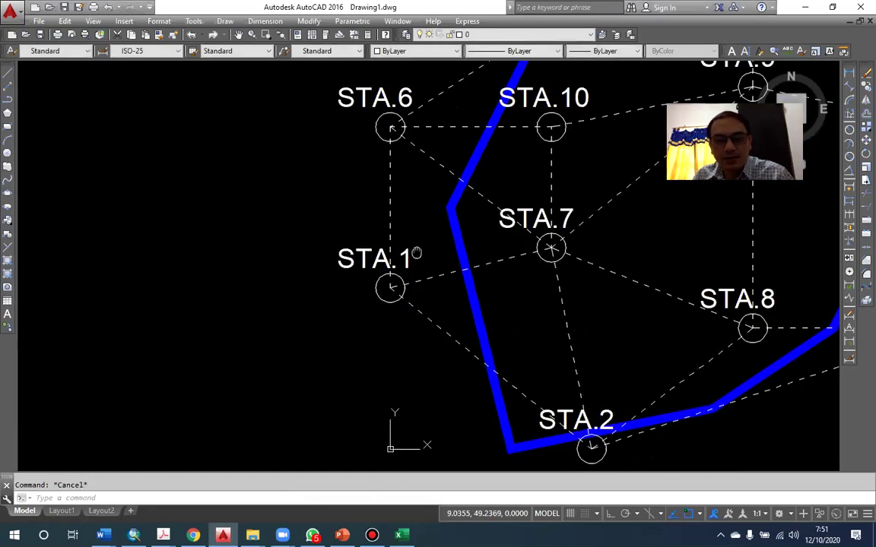
scroll(403, 236, up, 2)
scroll(396, 226, down, 2)
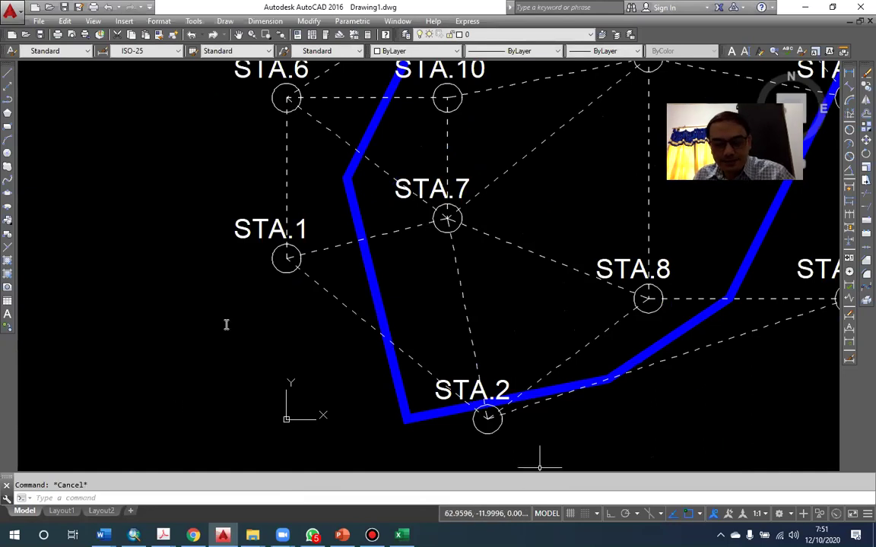
text(pl)
key(Return)
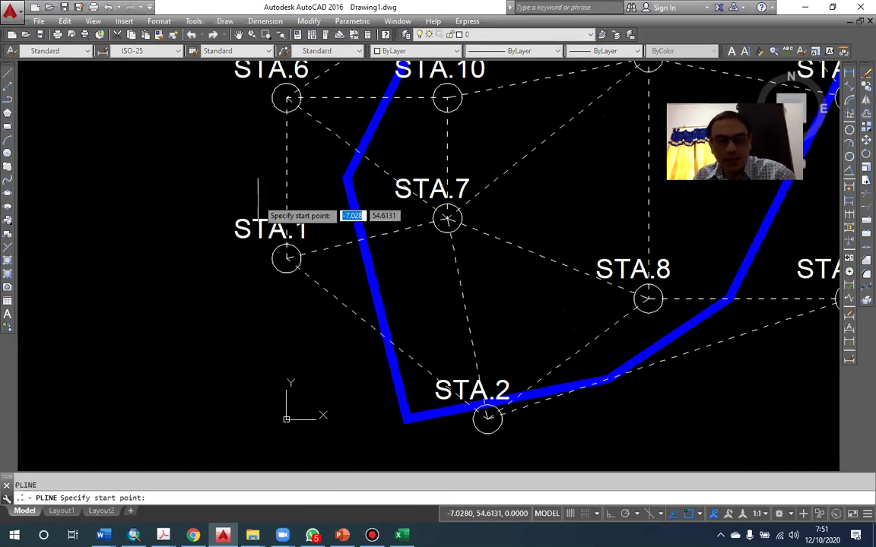
shift+right_click(182, 143)
click(216, 236)
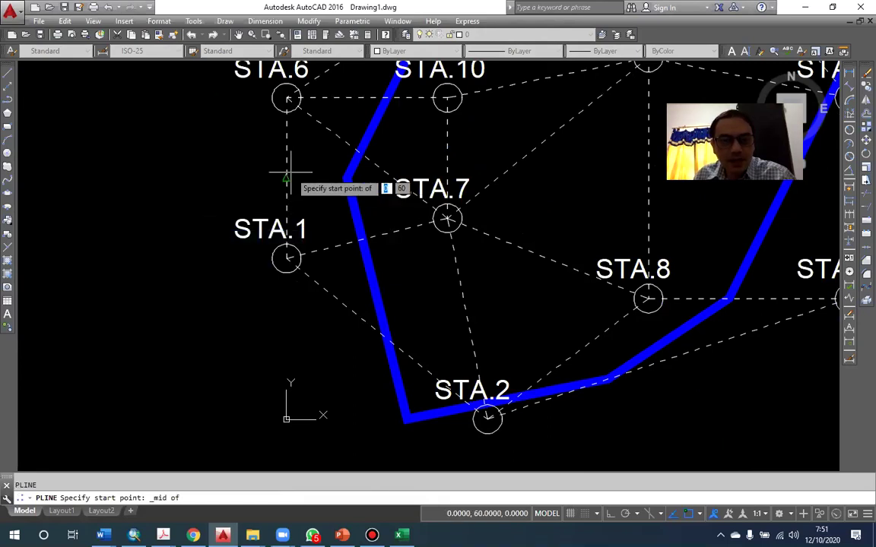
click(287, 172)
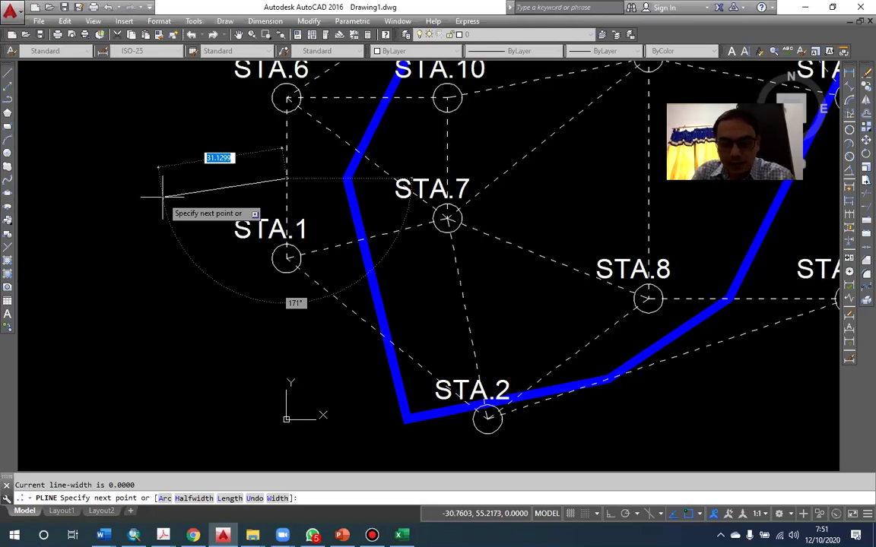
key(F8)
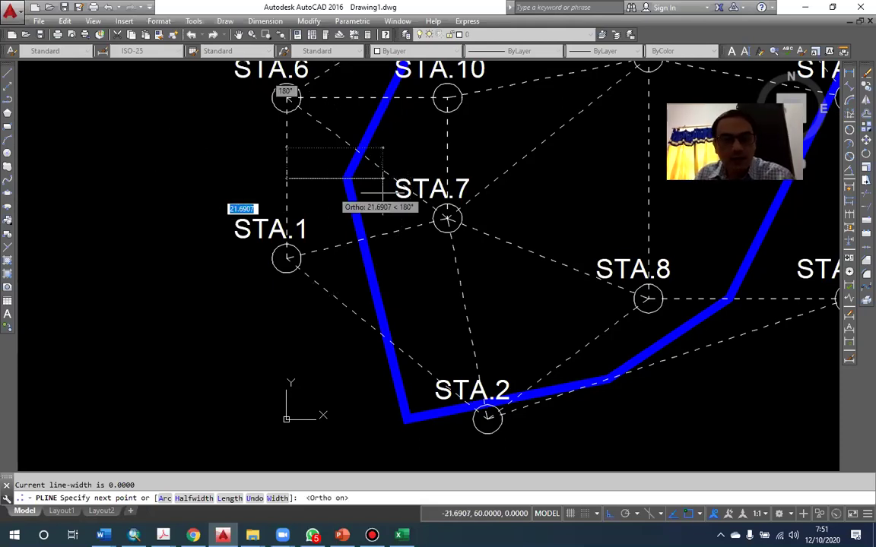
click(125, 179)
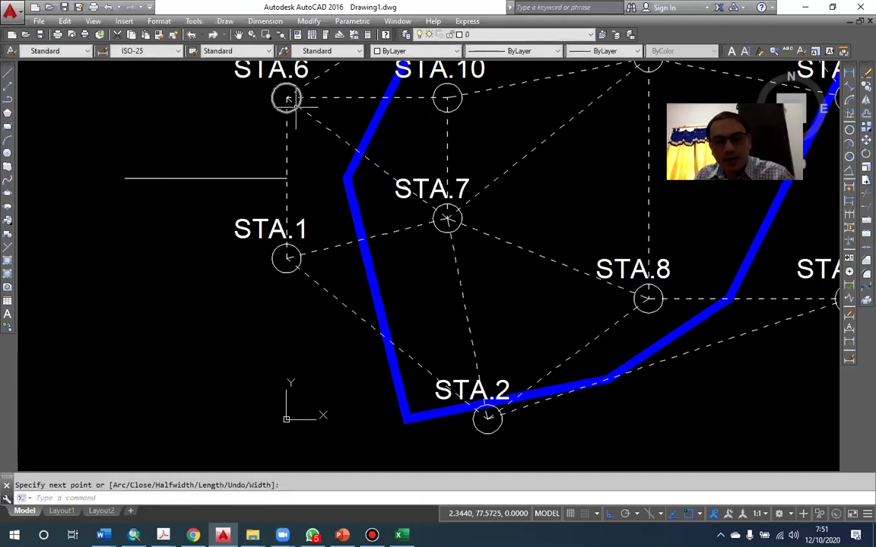
Step: Inspect the slanted dashed line between STA.6 and STA.7
drag(337, 158, 331, 196)
scroll(331, 196, up, 2)
key(Escape)
click(336, 174)
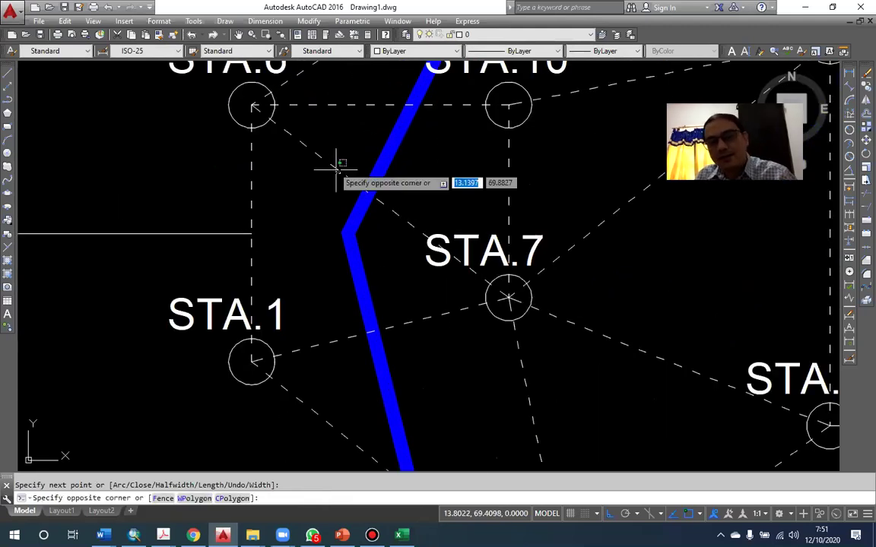
click(383, 190)
scroll(383, 191, down, 2)
scroll(449, 203, up, 2)
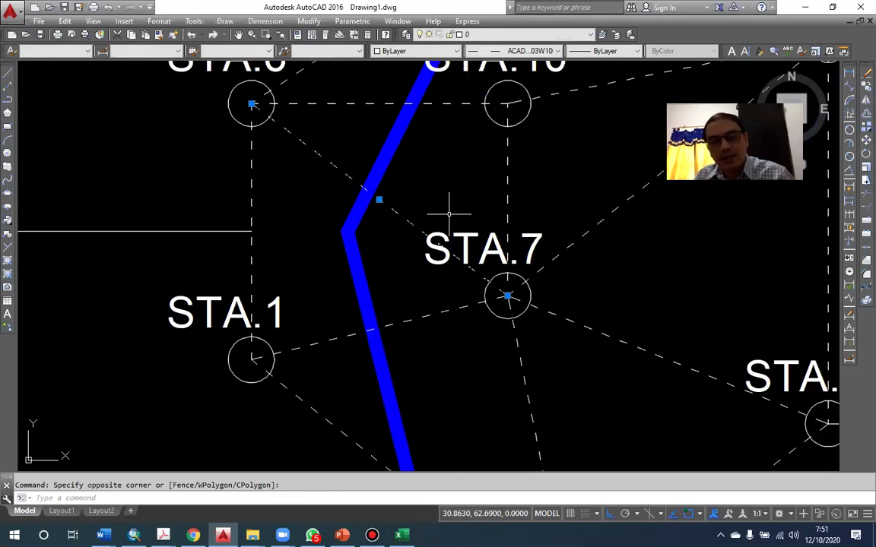
key(Escape)
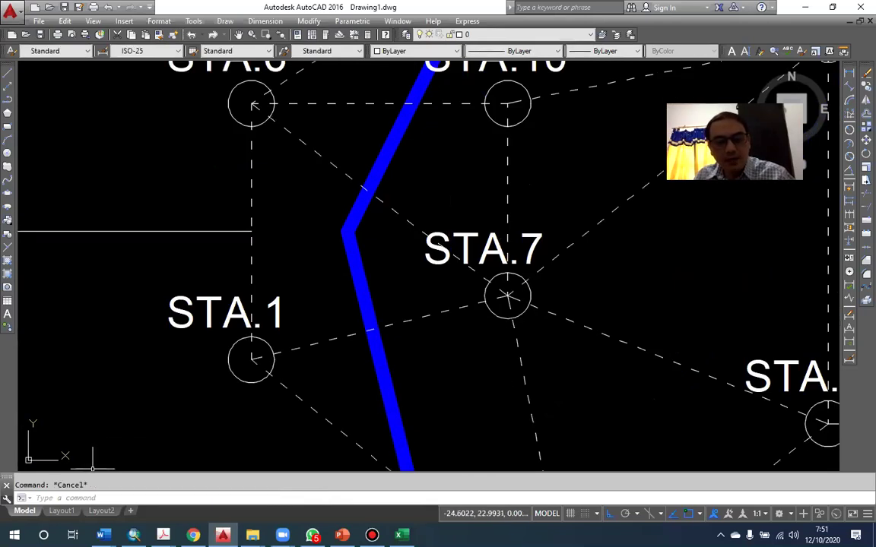
Step: Align the UCS to the dashed line between STA.6 and STA.7 with the Object option
scroll(363, 244, down, 2)
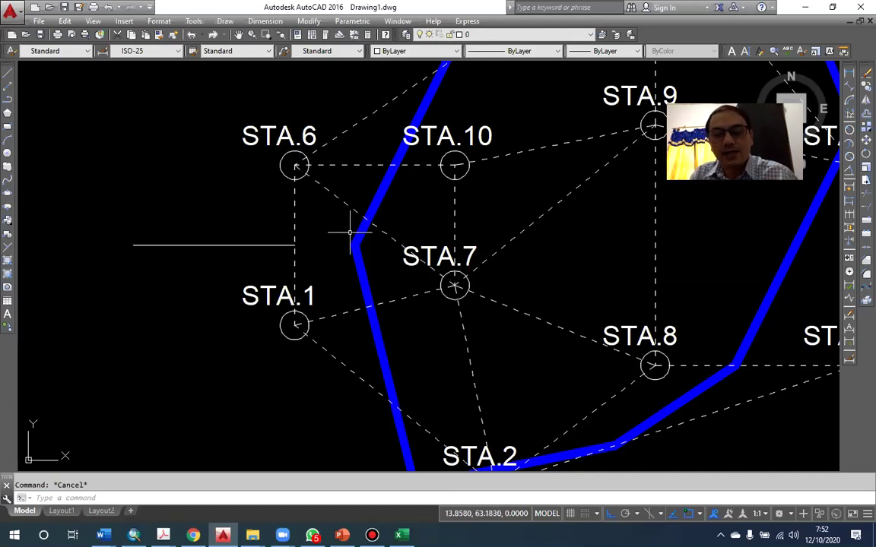
text(UCS)
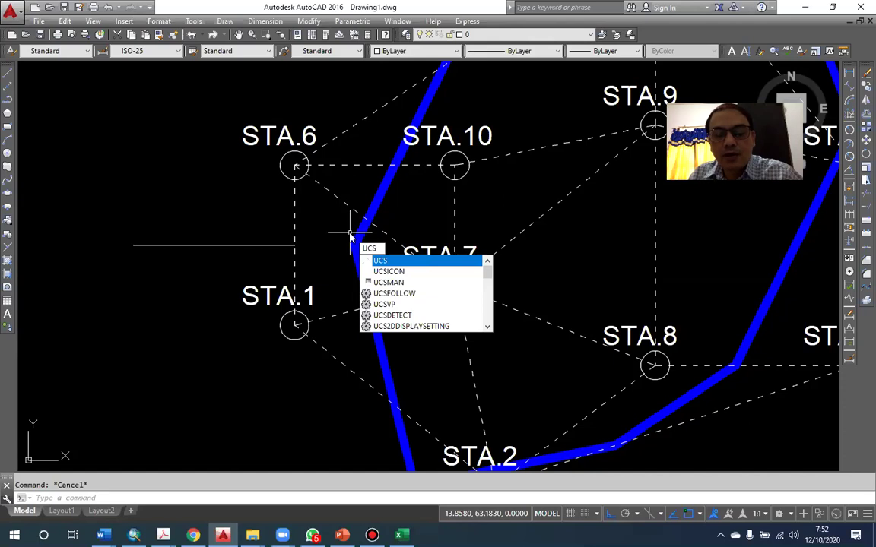
key(Return)
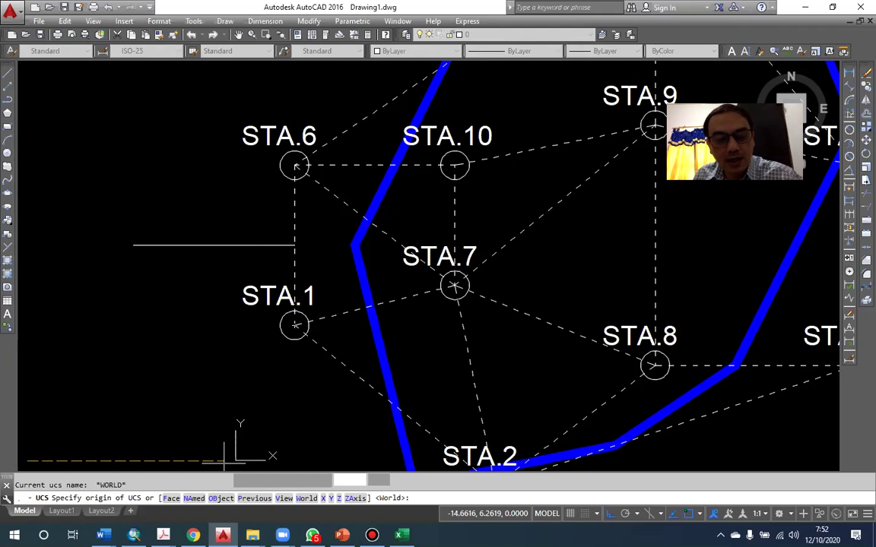
click(220, 498)
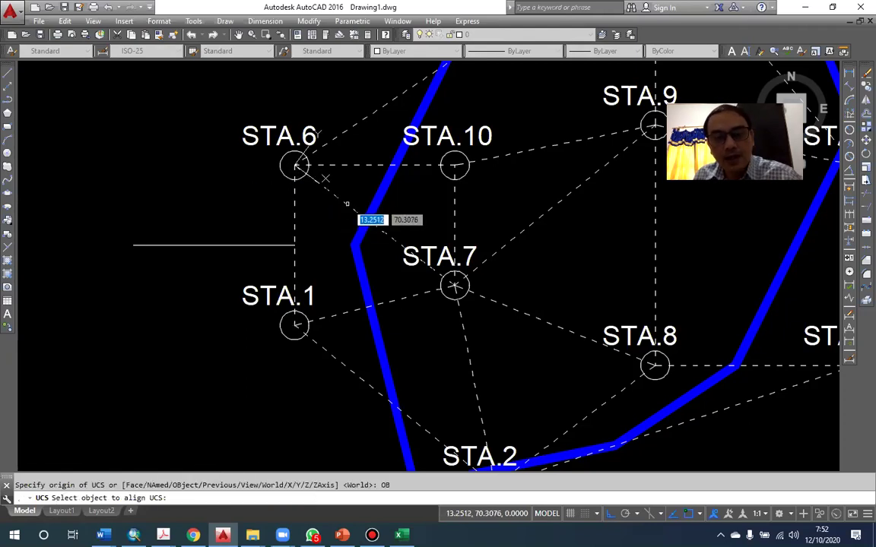
click(345, 211)
scroll(325, 178, up, 4)
scroll(342, 201, down, 4)
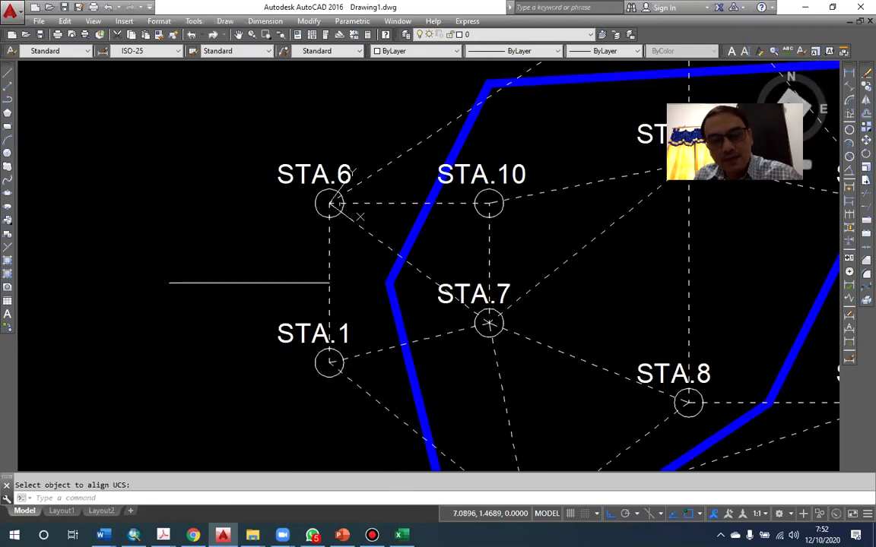
drag(361, 222, 328, 212)
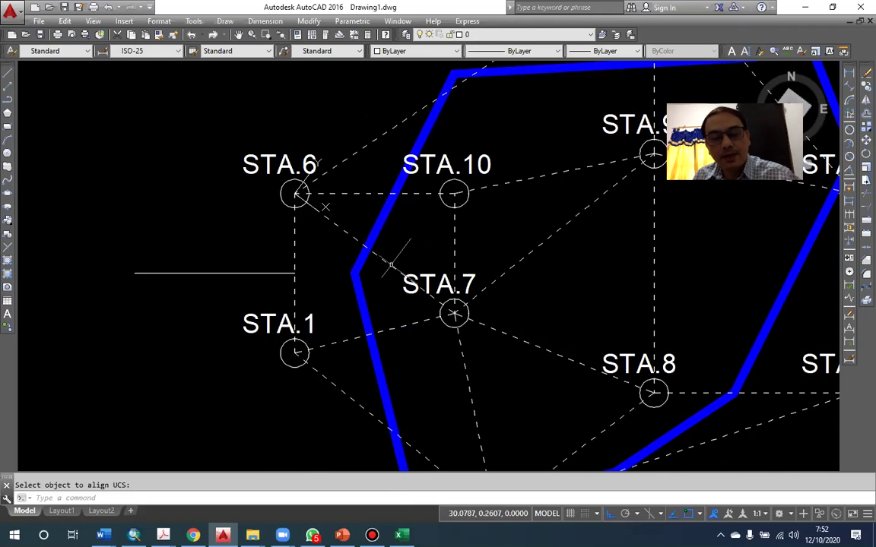
Step: Draw a perpendicular polyline from the midpoint of the dashed STA.6–STA.7 line toward STA.1, crossing the blue boundary near its corner
click(390, 264)
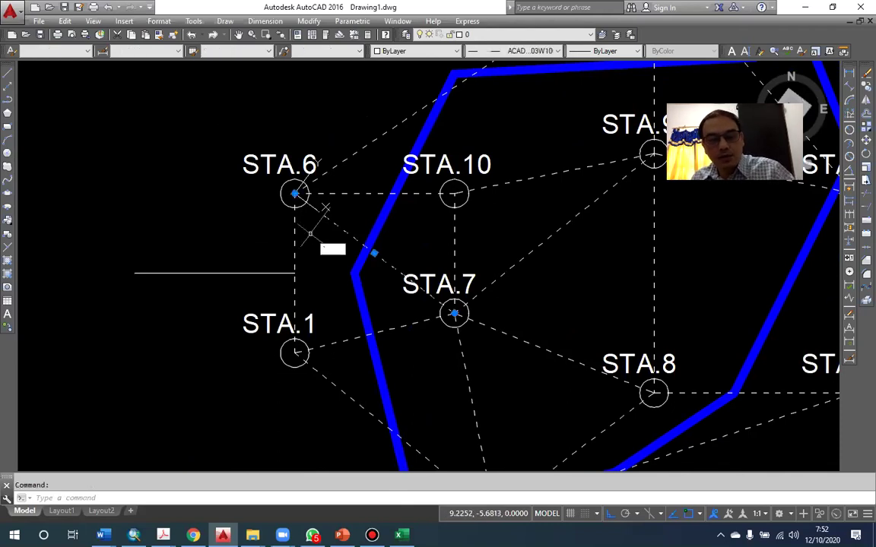
key(Escape)
text(pl)
key(Return)
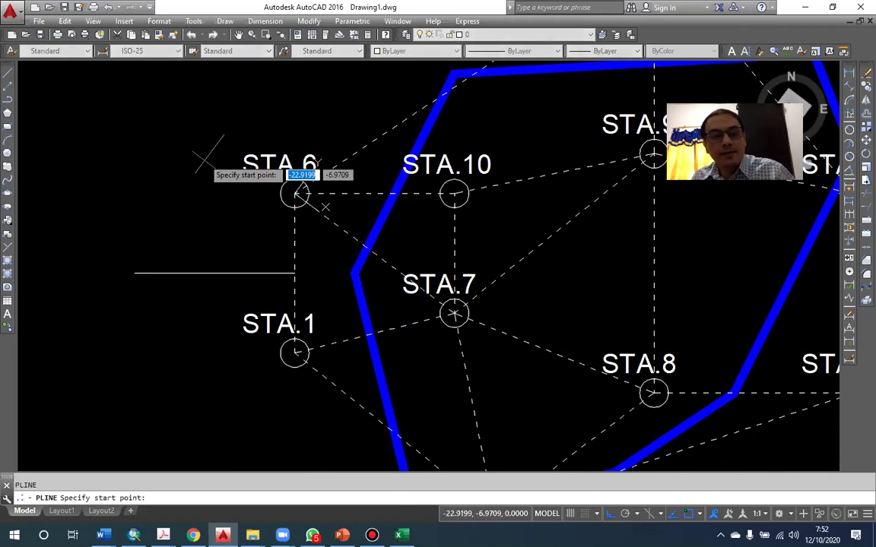
shift+right_click(227, 166)
click(222, 211)
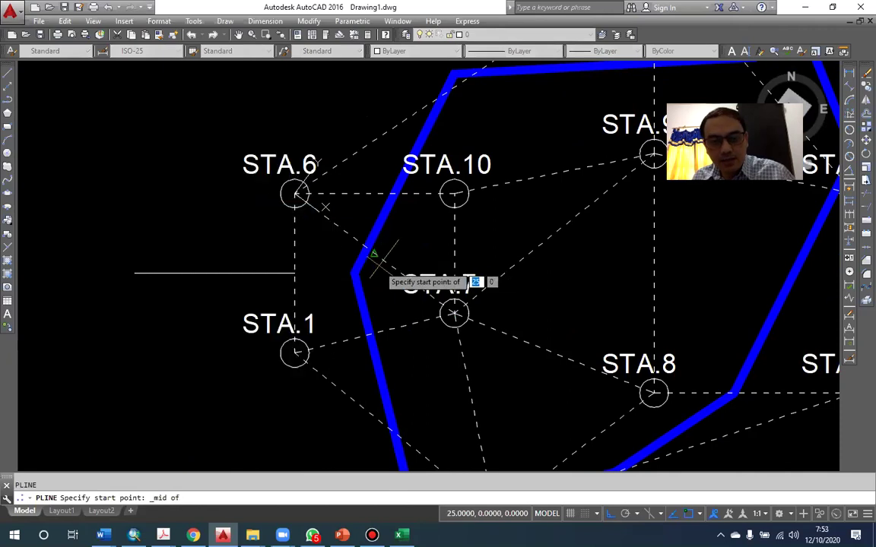
click(374, 254)
scroll(335, 283, up, 4)
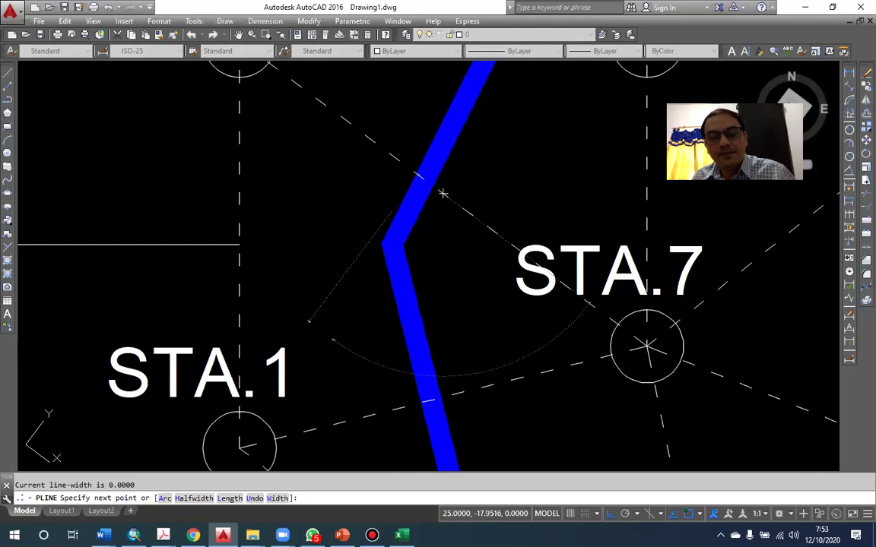
click(388, 244)
scroll(351, 262, down, 2)
click(408, 219)
key(Return)
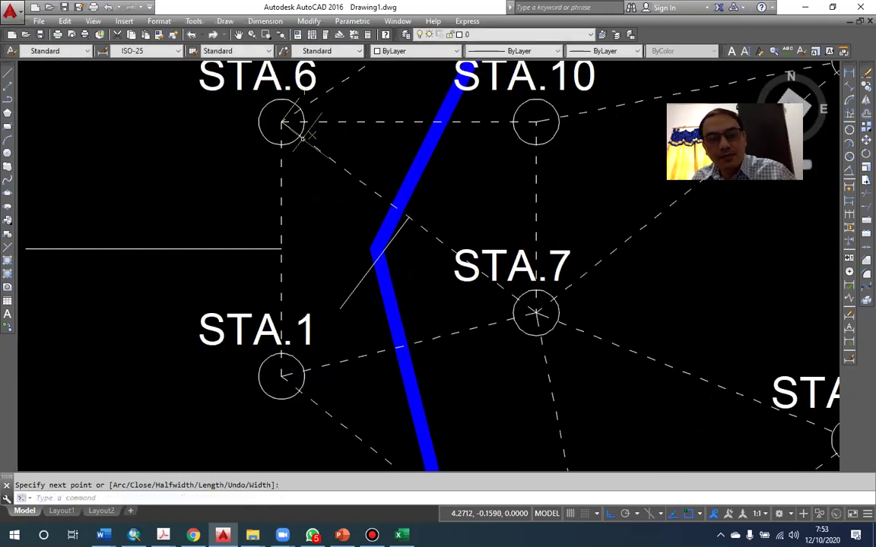
Step: Align the UCS to the dashed line between STA.1 and STA.7 with the Object option
drag(283, 145, 279, 158)
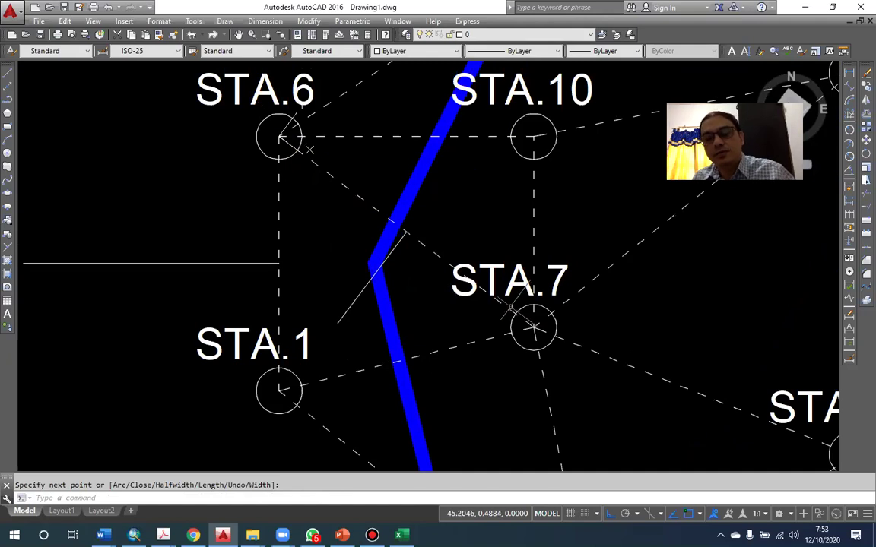
scroll(377, 189, down, 4)
scroll(375, 195, up, 2)
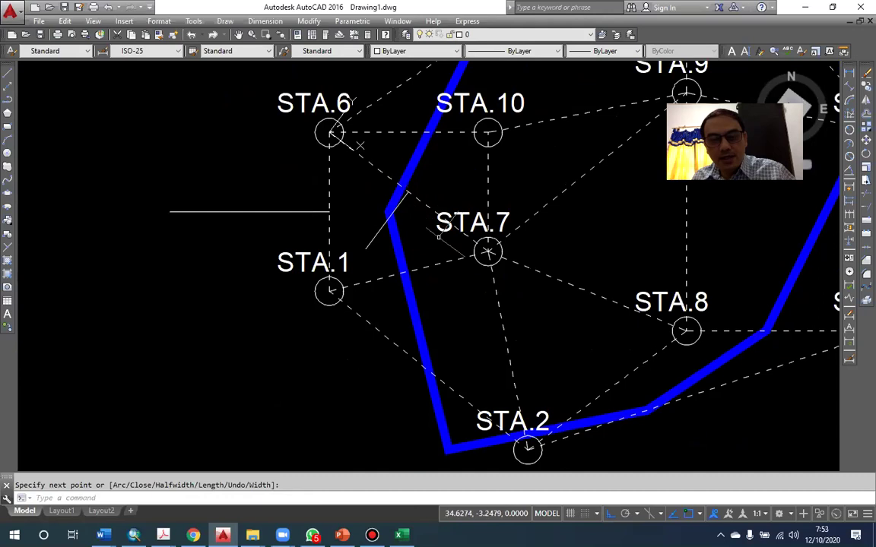
drag(465, 230, 455, 262)
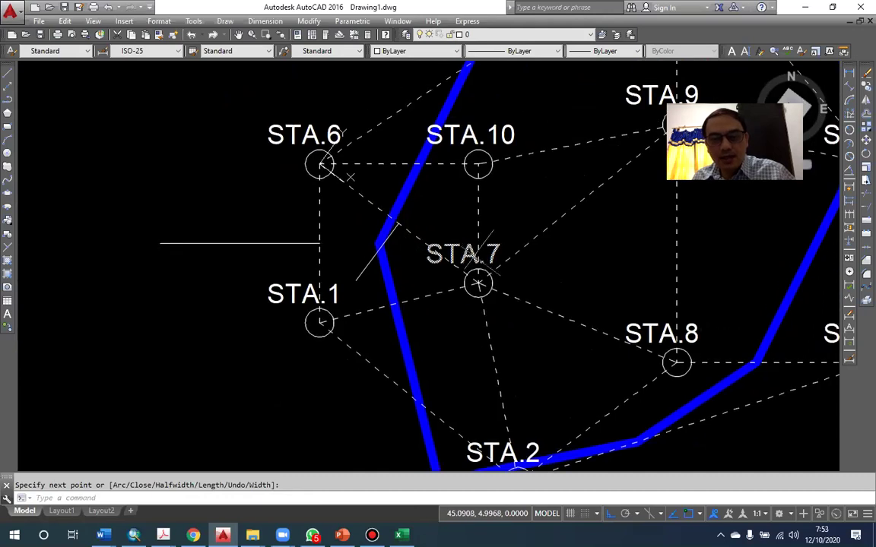
drag(412, 324, 408, 285)
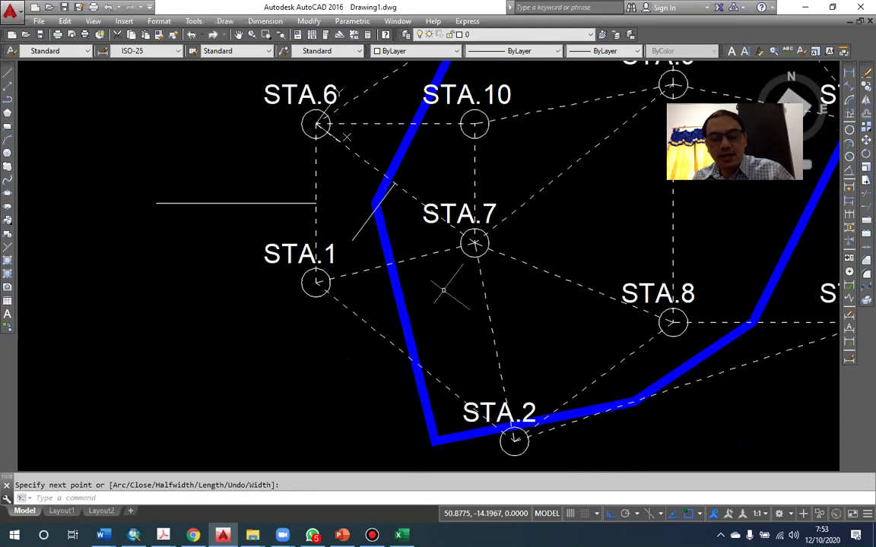
text(UCs)
key(Return)
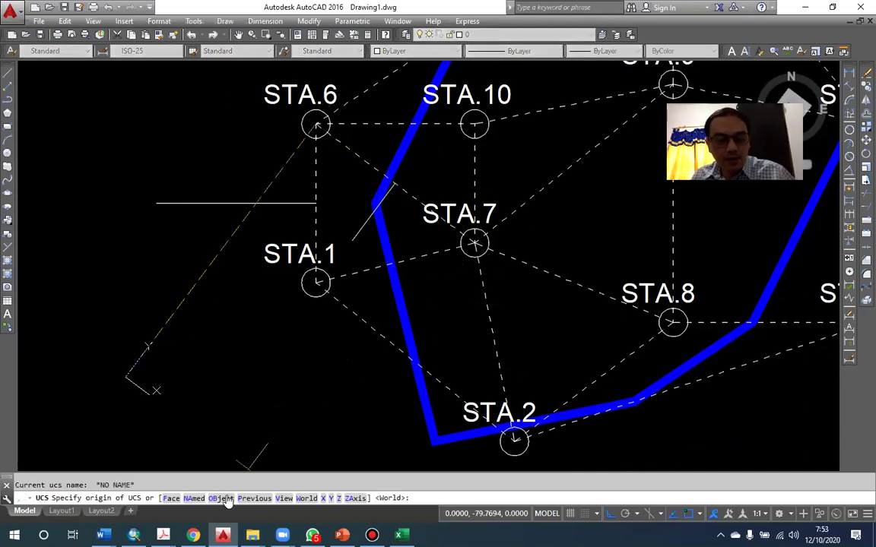
click(222, 499)
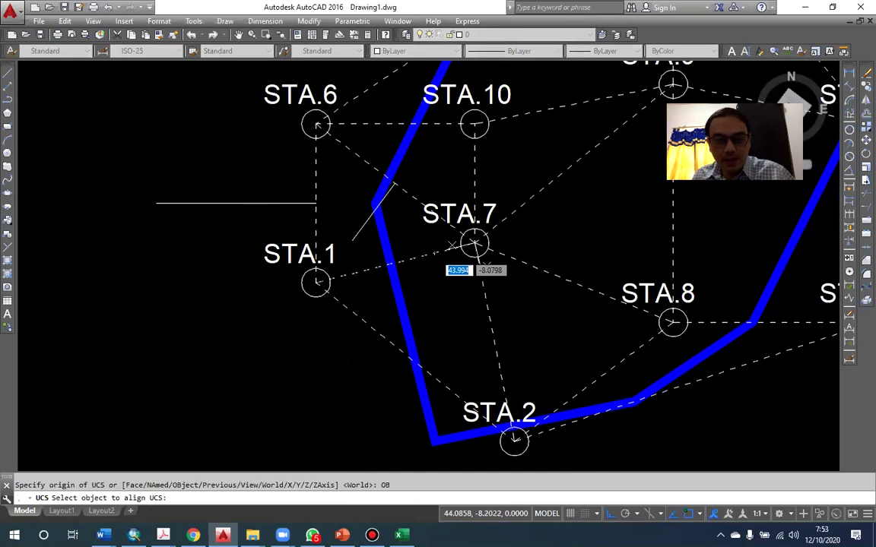
click(451, 246)
scroll(402, 253, up, 2)
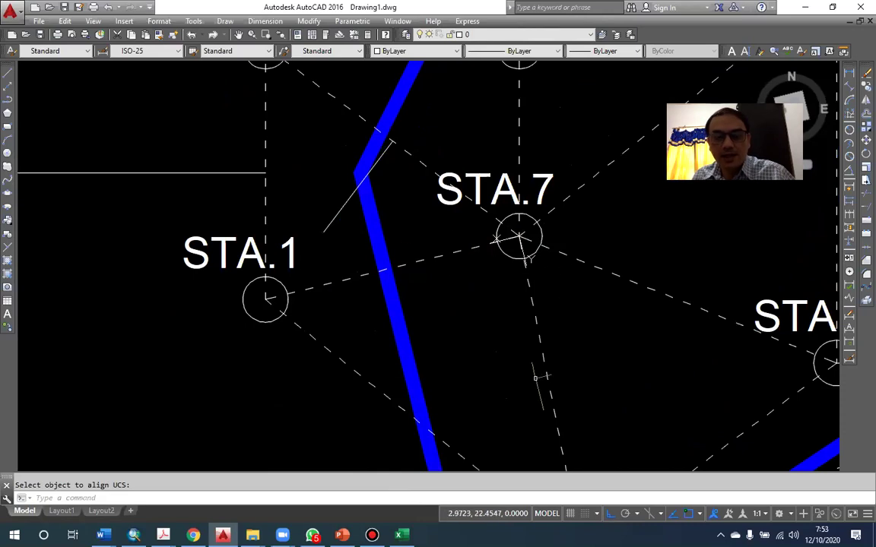
Step: Draw a perpendicular polyline about 24 units long from the midpoint of the STA.1–STA.7 line, crossing the STA.6–STA.7 bisector
scroll(428, 212, down, 2)
text(pl)
key(Return)
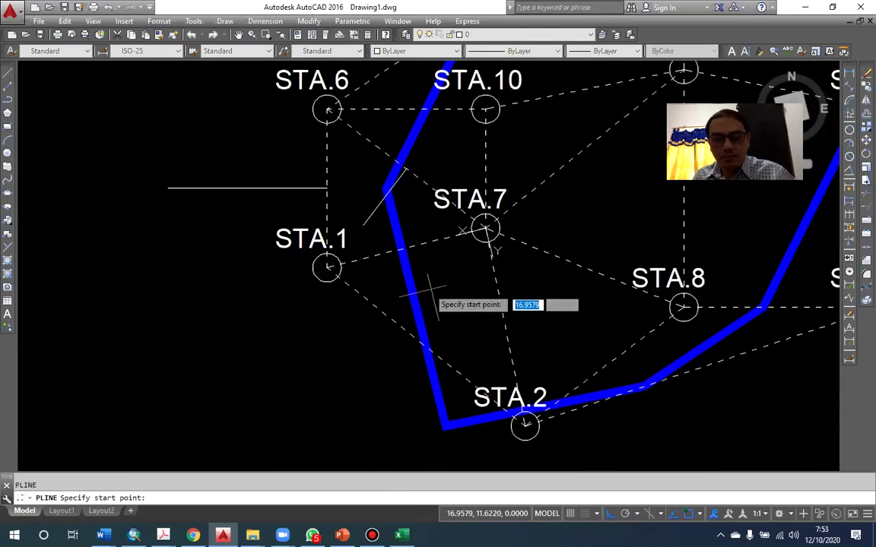
shift+right_click(215, 239)
click(285, 316)
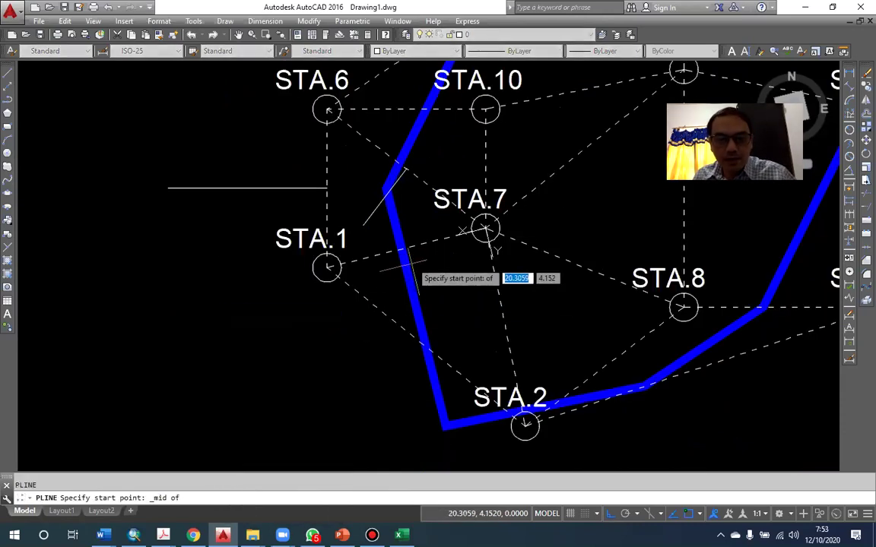
click(410, 243)
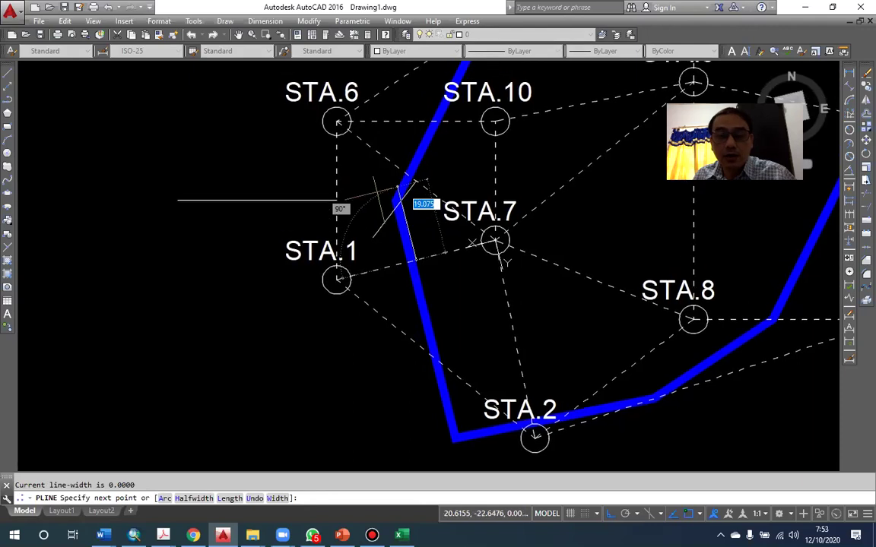
scroll(380, 190, up, 2)
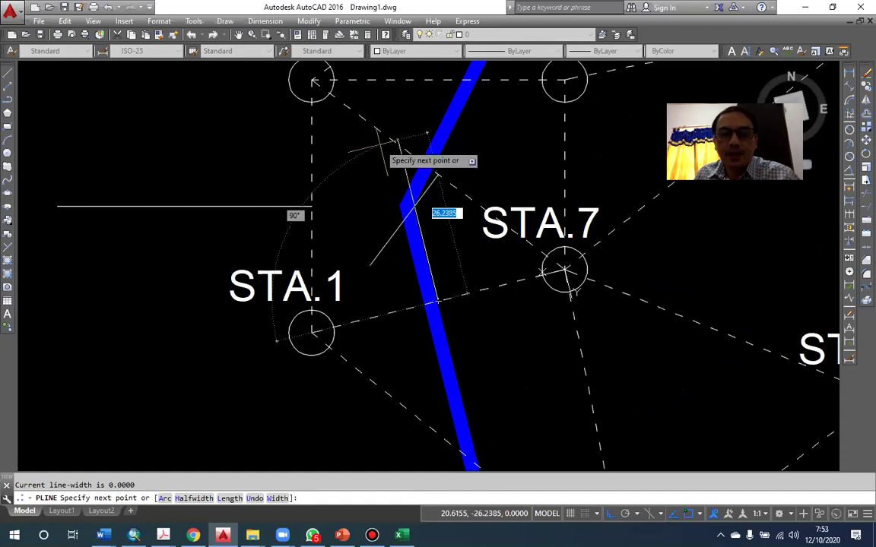
click(384, 161)
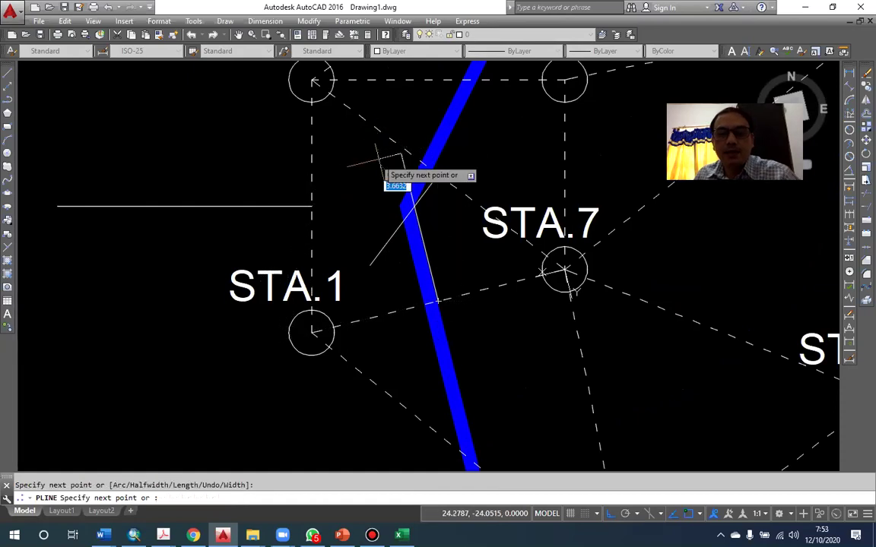
key(Return)
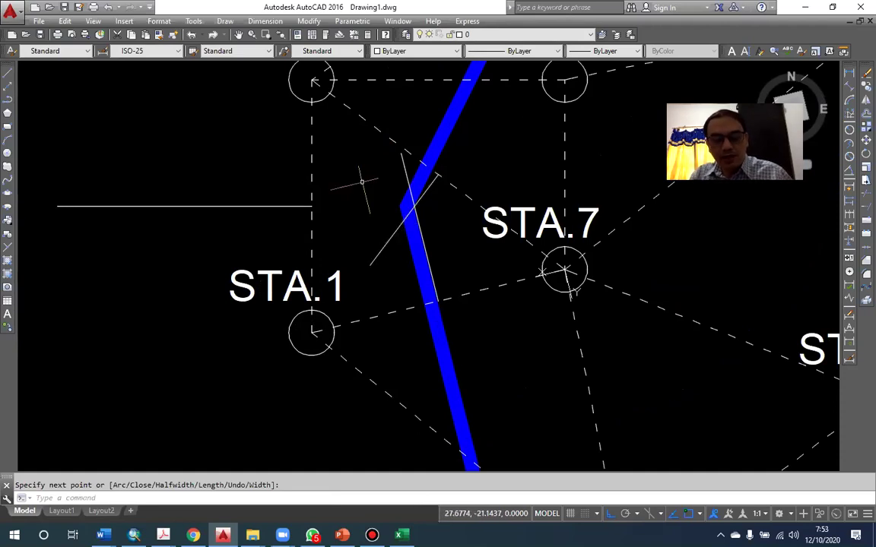
Step: Reset the UCS to World
text(UCS)
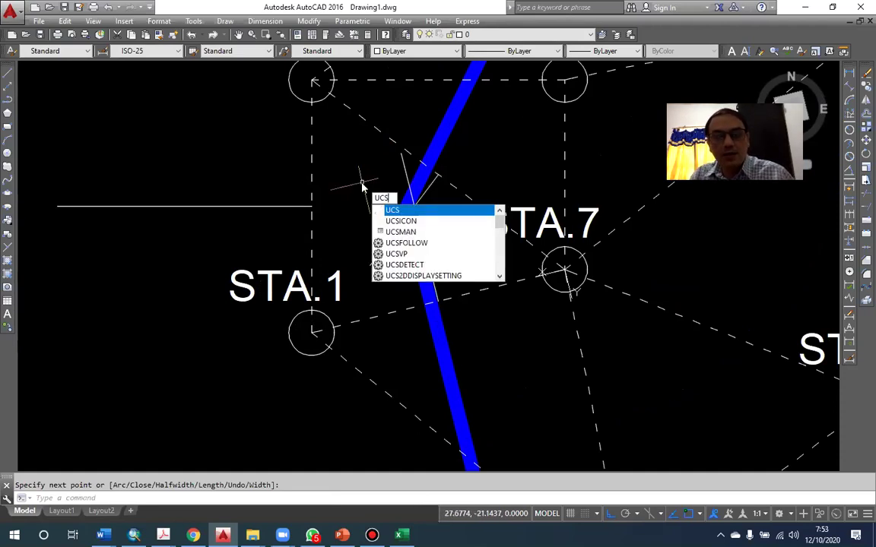
key(Return)
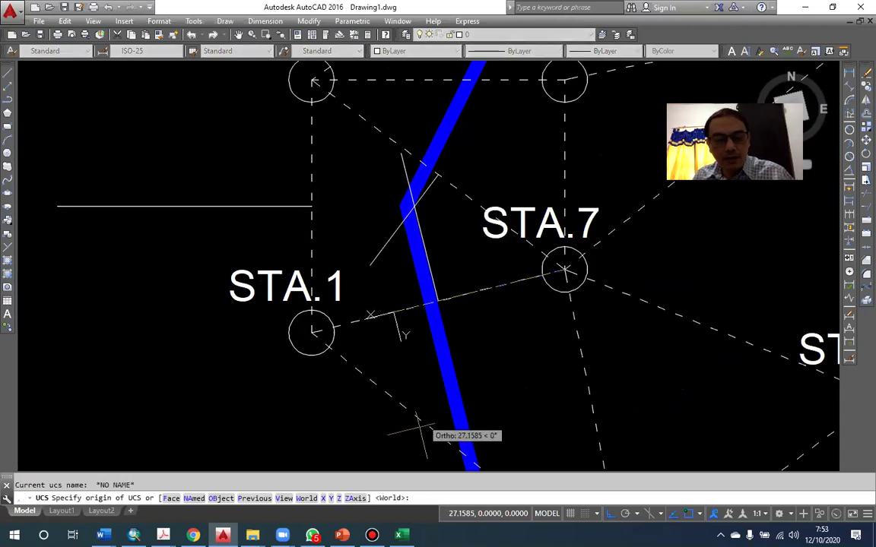
click(308, 498)
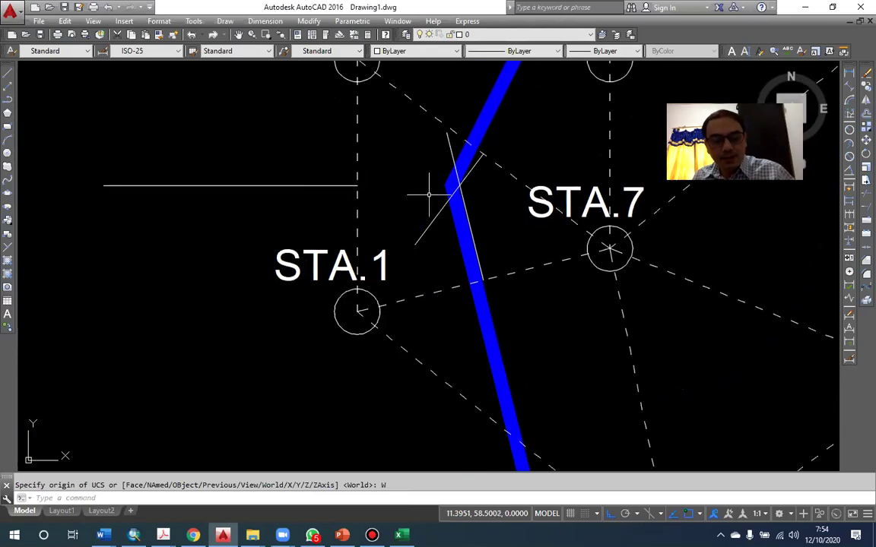
Step: Extend the horizontal STA.1–STA.6 bisector to the intersection of the two slanted bisectors near the boundary corner
text(ex)
key(Return)
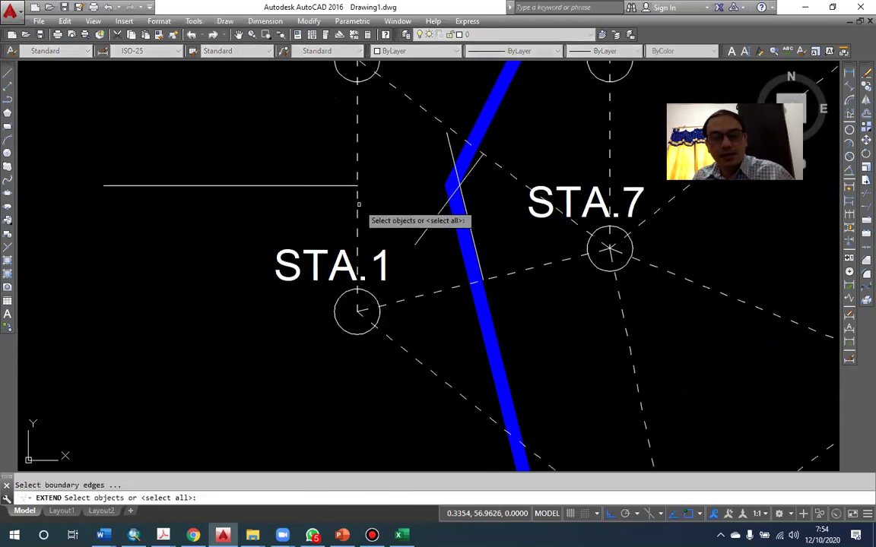
key(Return)
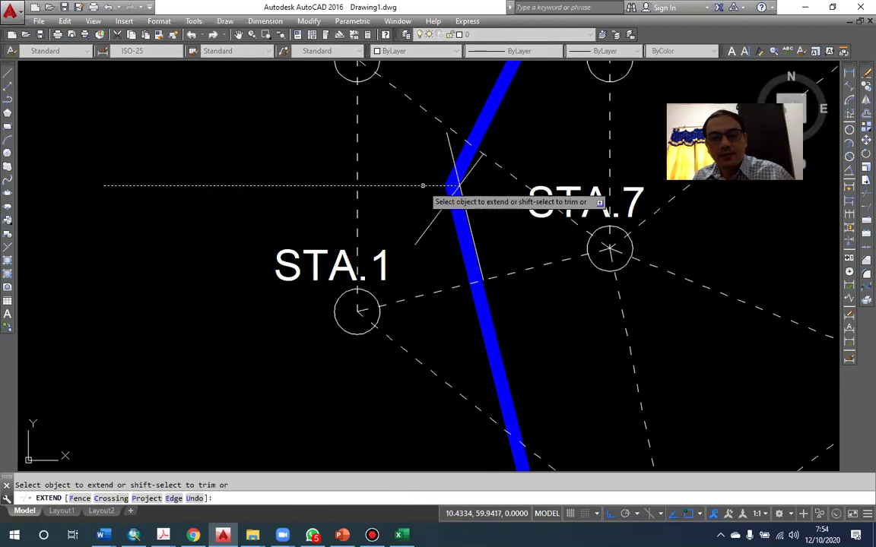
scroll(449, 187, up, 5)
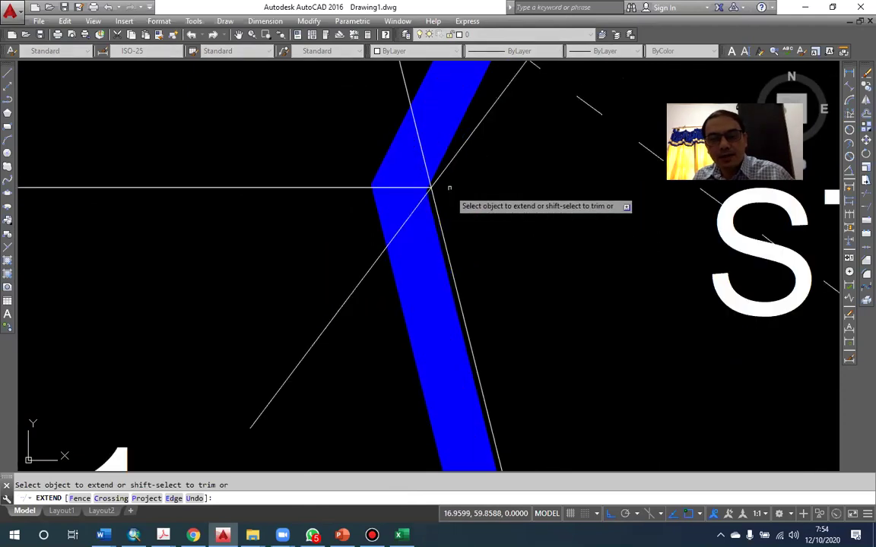
scroll(454, 193, down, 3)
scroll(465, 194, up, 3)
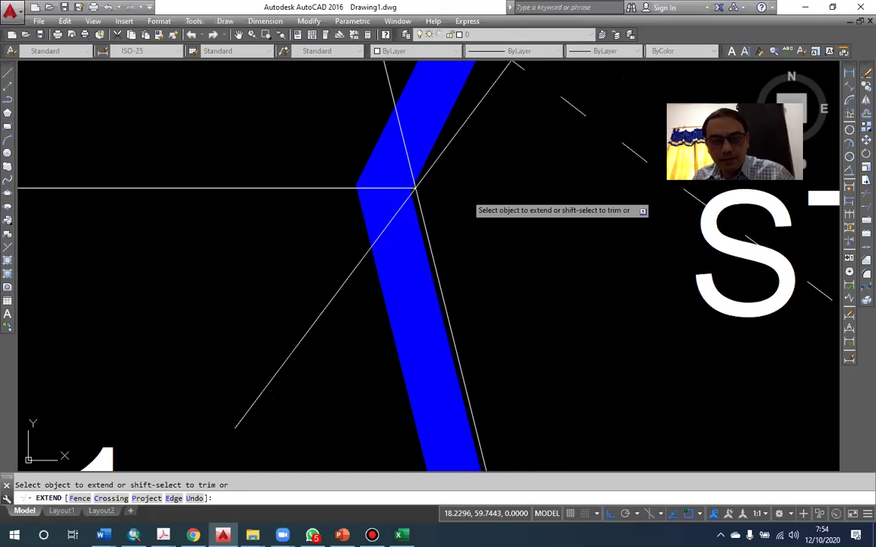
scroll(466, 195, down, 3)
key(Escape)
Step: Trim the ends of the STA.6–STA.7 and STA.1–STA.7 bisectors that overshoot their common intersection
text(tr)
key(space)
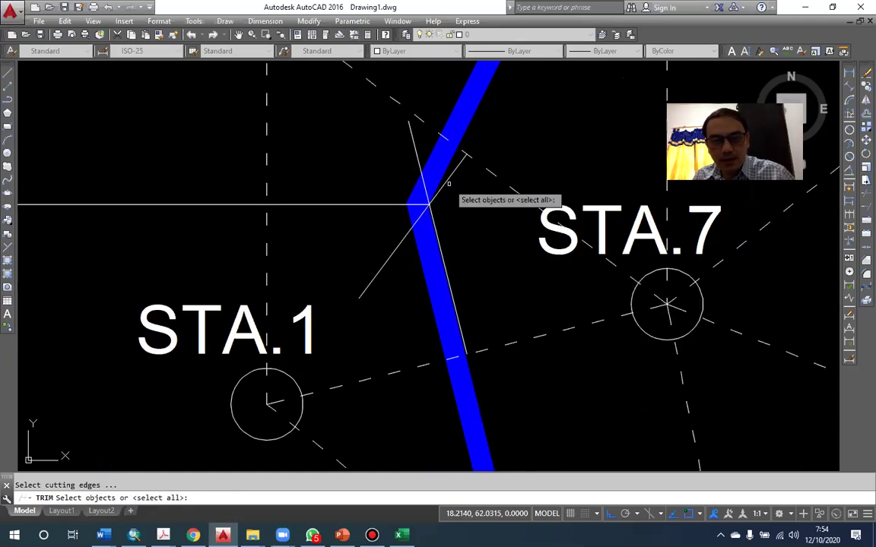
click(413, 202)
key(space)
click(418, 155)
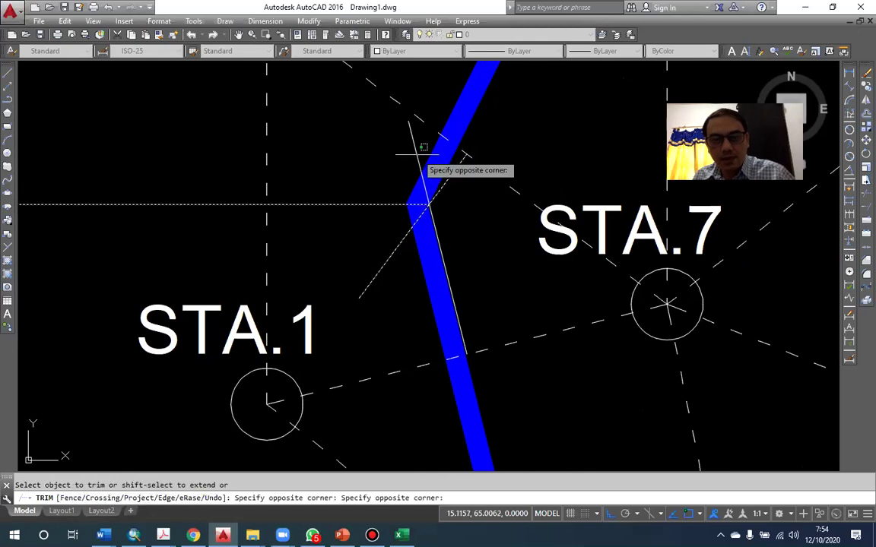
click(391, 262)
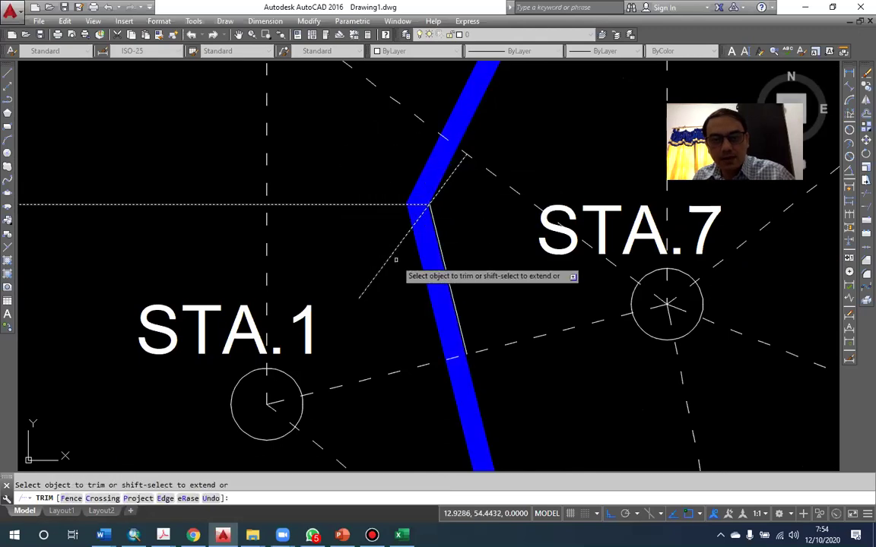
key(Escape)
scroll(498, 288, down, 3)
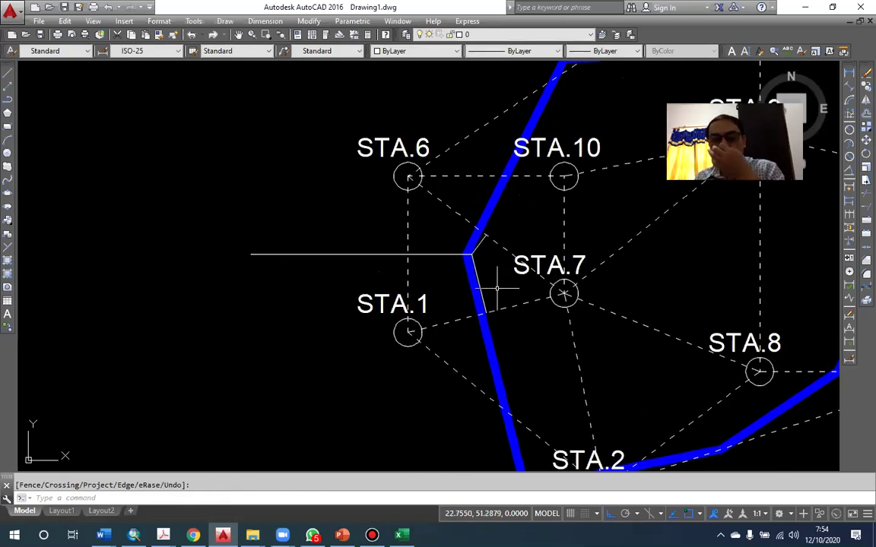
Step: Trim away the part of the horizontal bisector lying outside the dashed STA.1–STA.6 line
scroll(280, 238, up, 2)
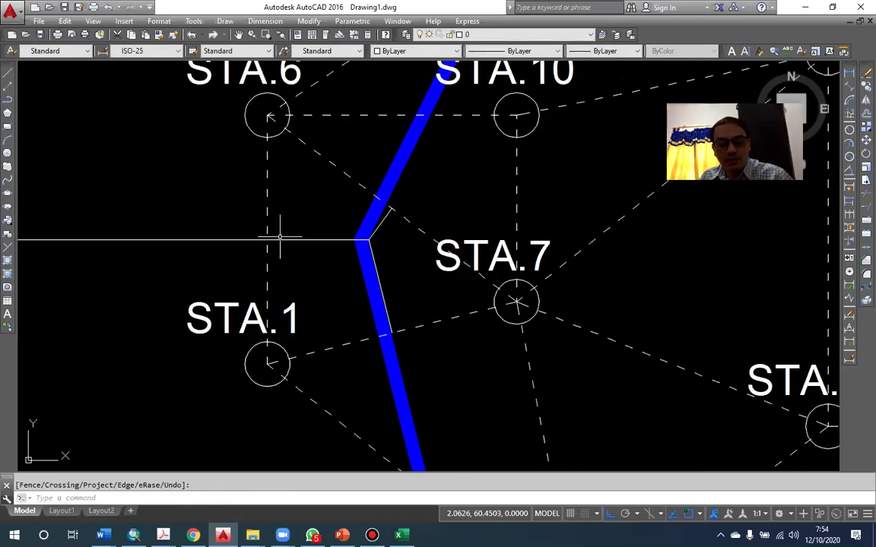
key(Return)
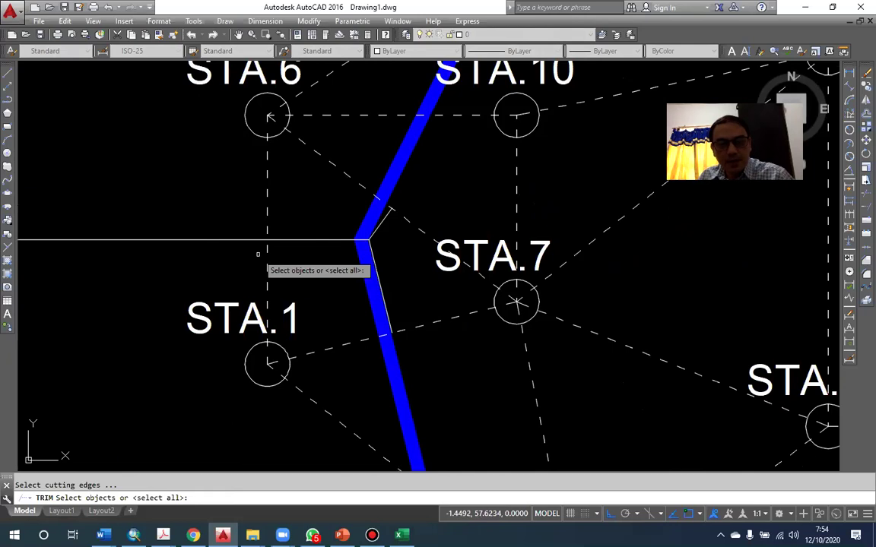
key(Return)
click(247, 240)
key(Escape)
scroll(252, 191, down, 3)
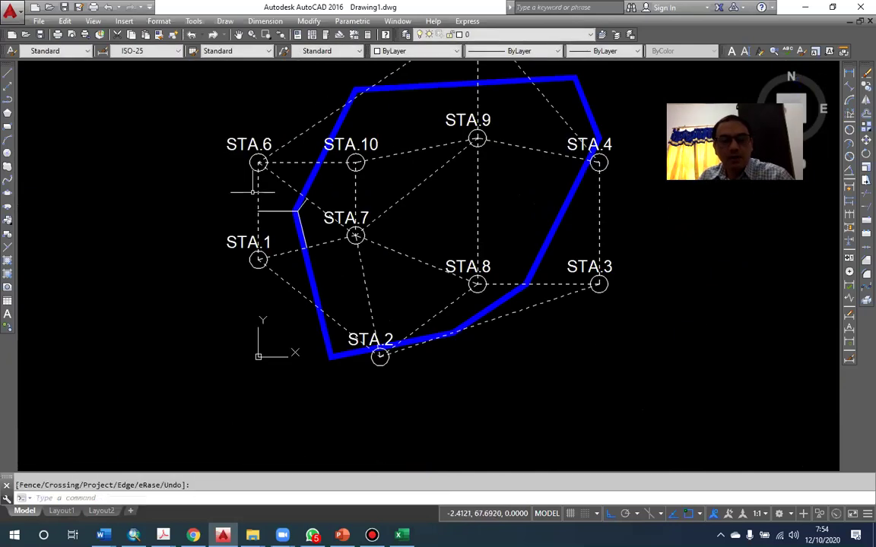
scroll(252, 192, up, 2)
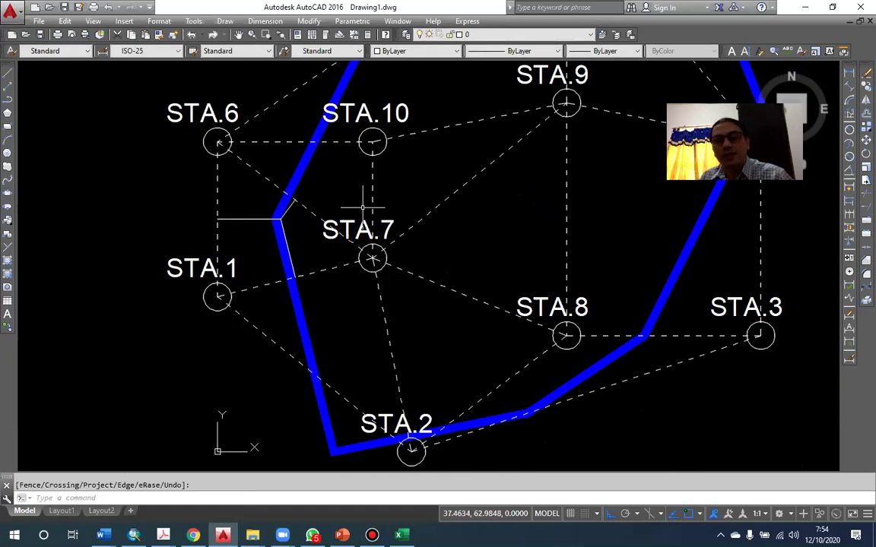
drag(363, 207, 352, 233)
scroll(313, 213, up, 2)
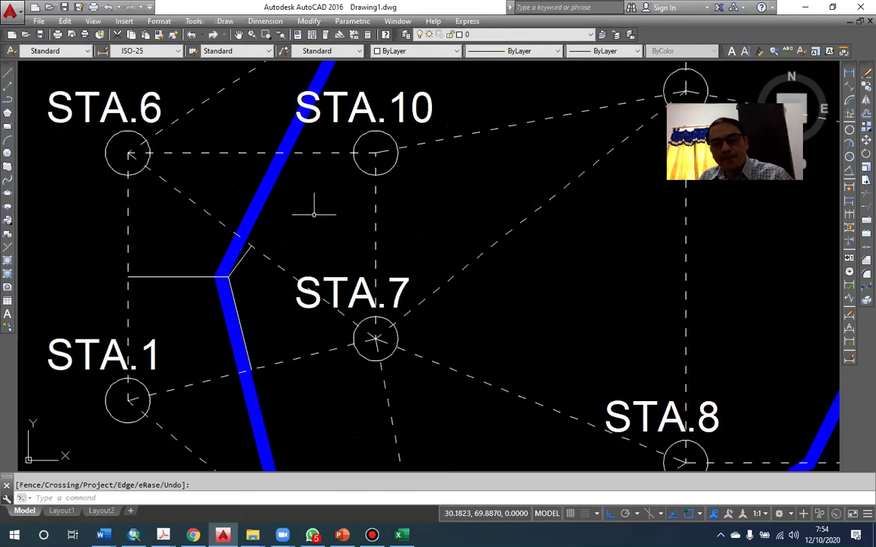
scroll(314, 213, down, 2)
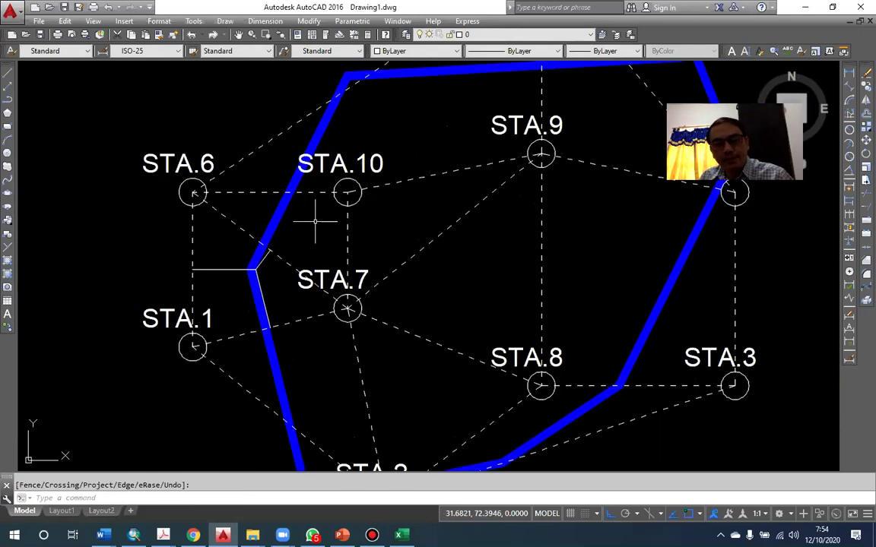
Step: Draw a horizontal polyline about 32 units long from the midpoint of the dashed STA.7–STA.10 line towards STA.6–STA.1
scroll(319, 232, up, 2)
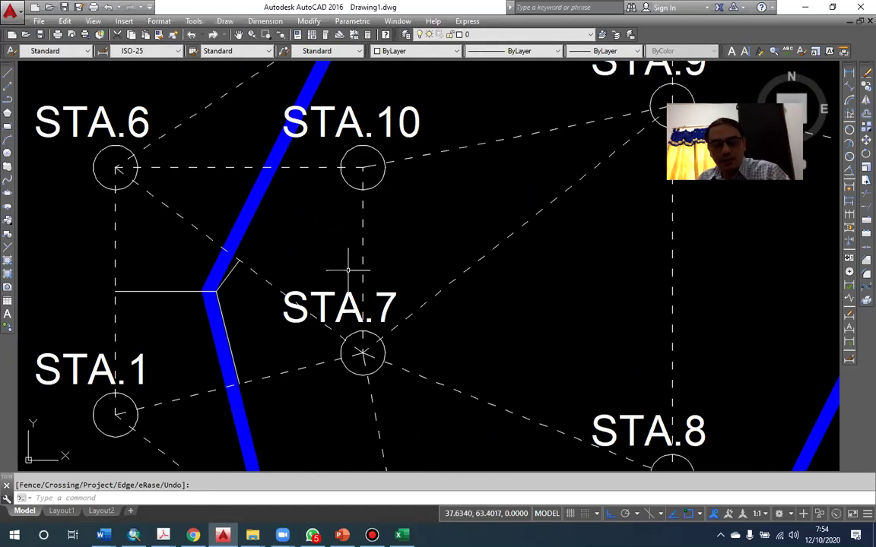
text(pl)
key(Return)
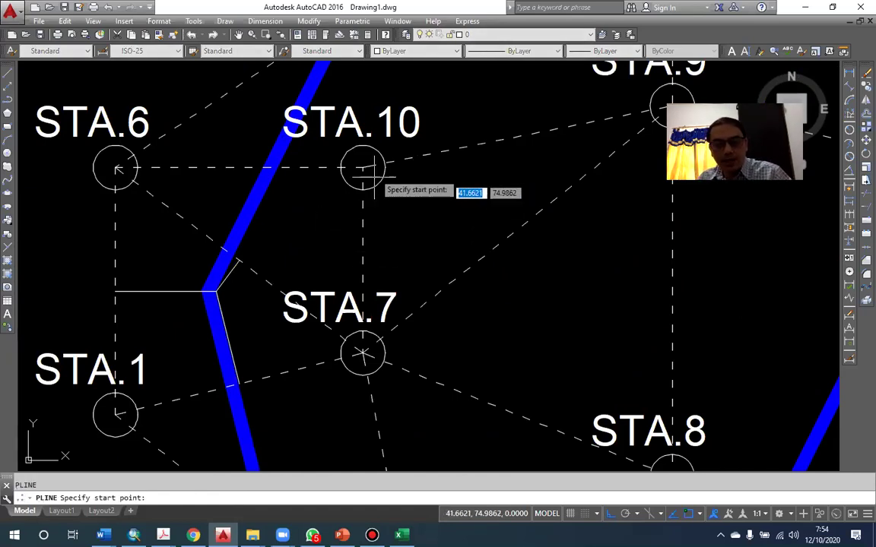
shift+right_click(472, 199)
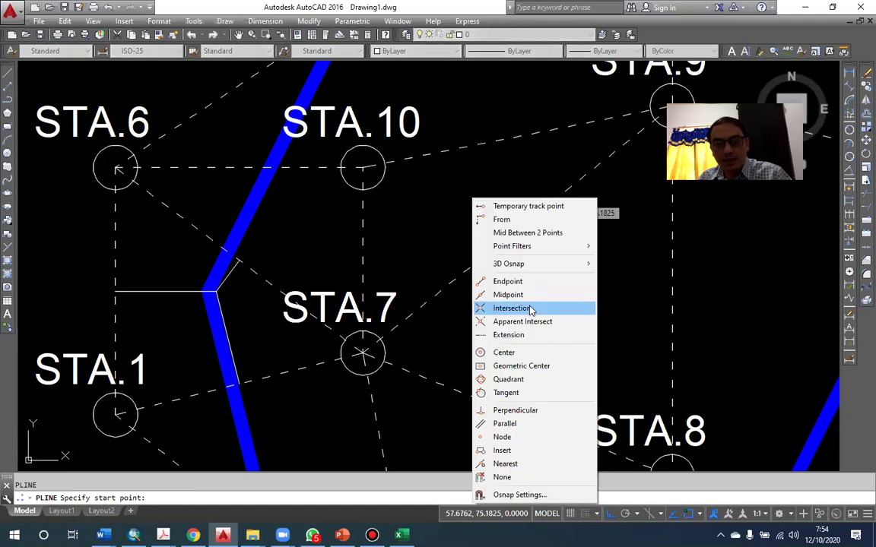
click(479, 280)
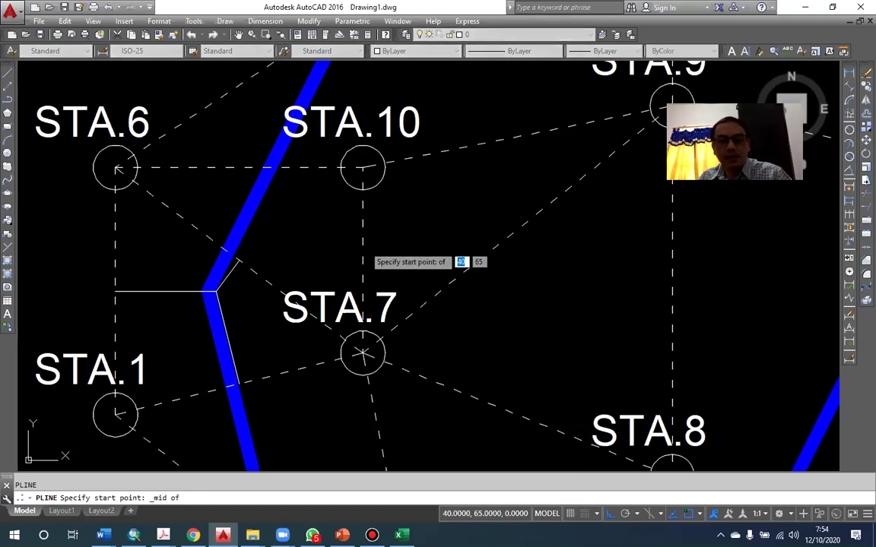
click(363, 260)
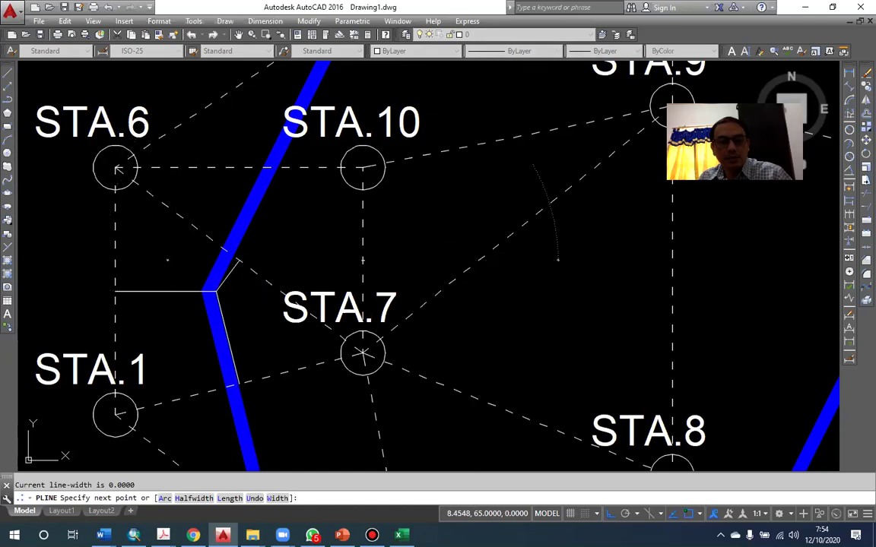
key(Return)
Step: Draw a vertical polyline downward from the midpoint of the dashed STA.6–STA.10 line, past the horizontal STA.7–STA.10 bisector
key(Return)
shift+right_click(228, 143)
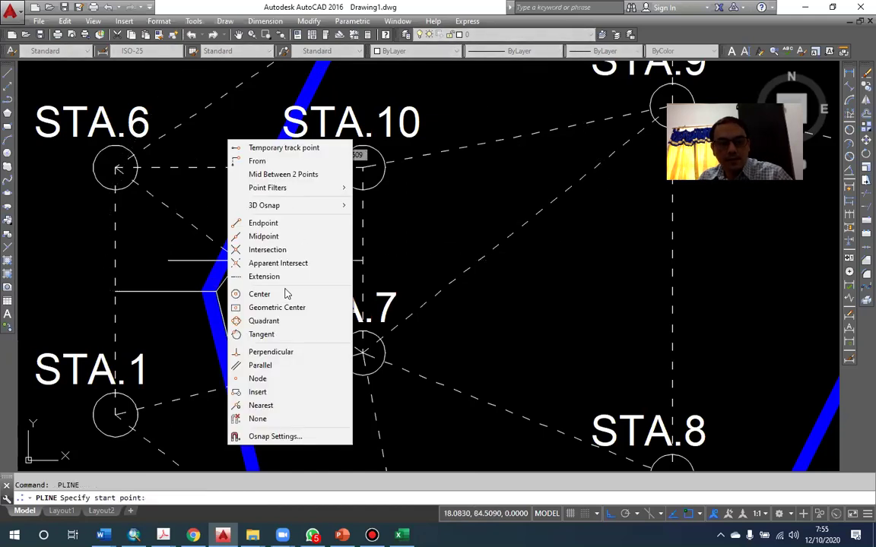
click(286, 237)
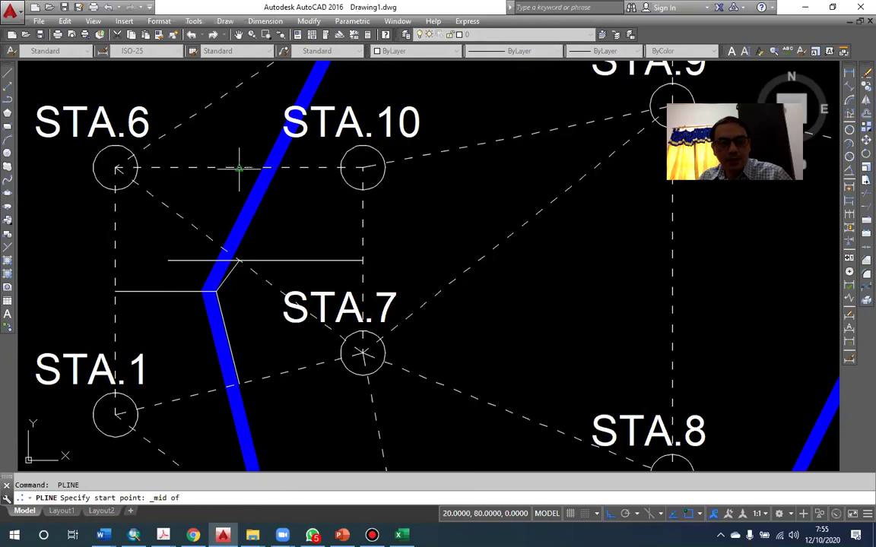
click(239, 170)
key(Escape)
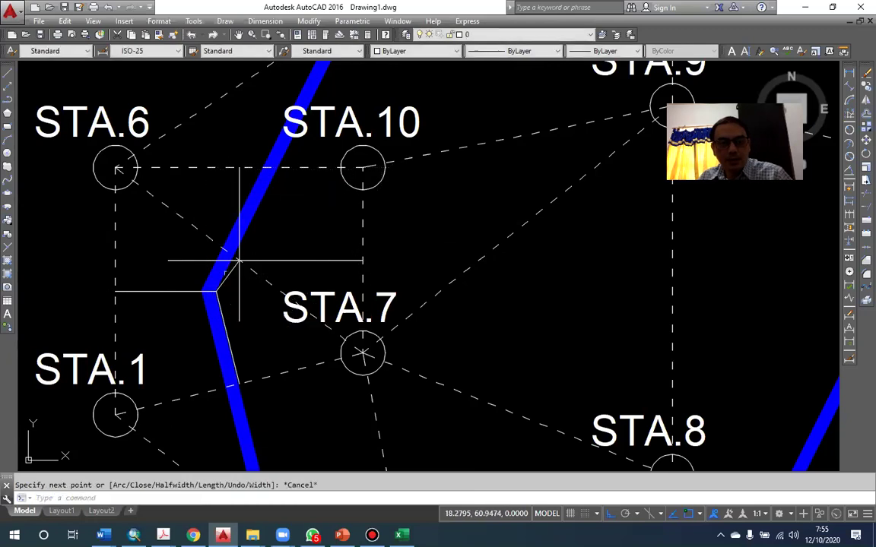
Step: Trim the overshooting ends of the STA.7–STA.10 and STA.6–STA.10 bisectors at their common intersection
scroll(238, 261, up, 2)
scroll(242, 255, up, 1)
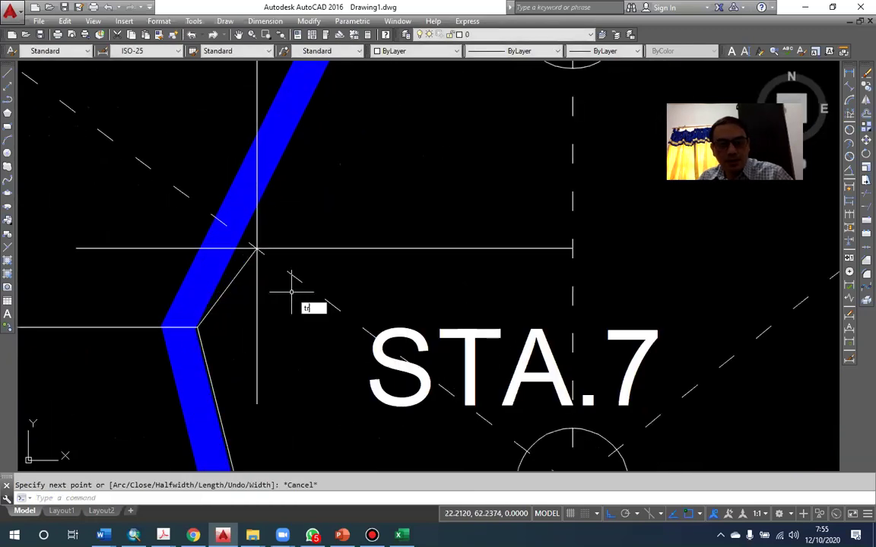
text(tr)
key(Return)
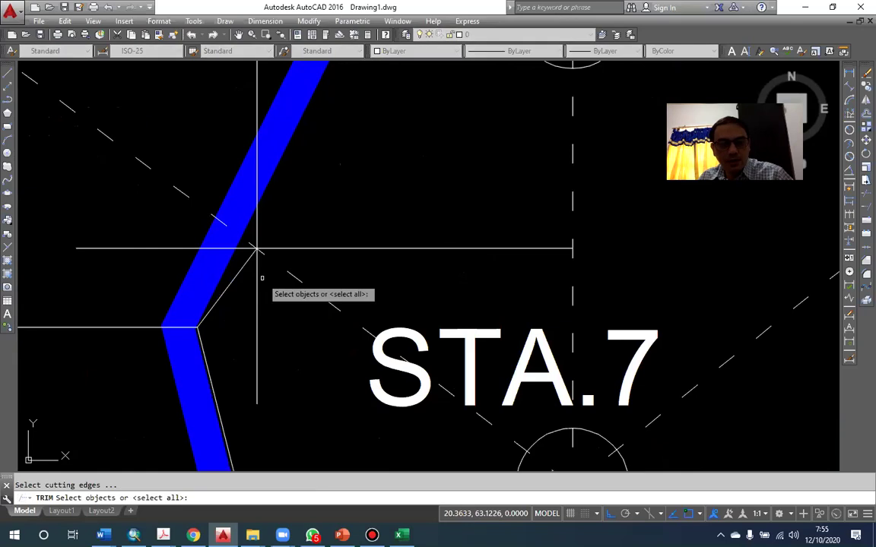
click(261, 279)
click(233, 258)
key(Return)
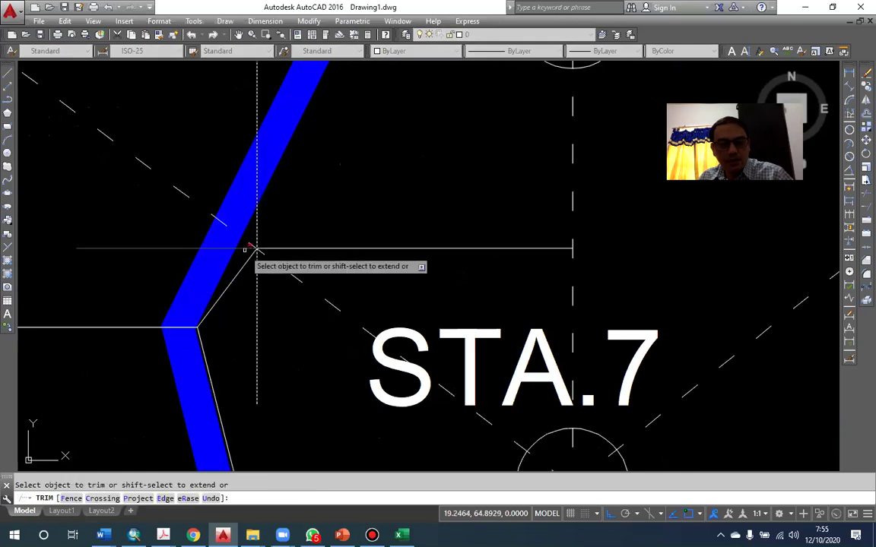
click(257, 249)
click(257, 281)
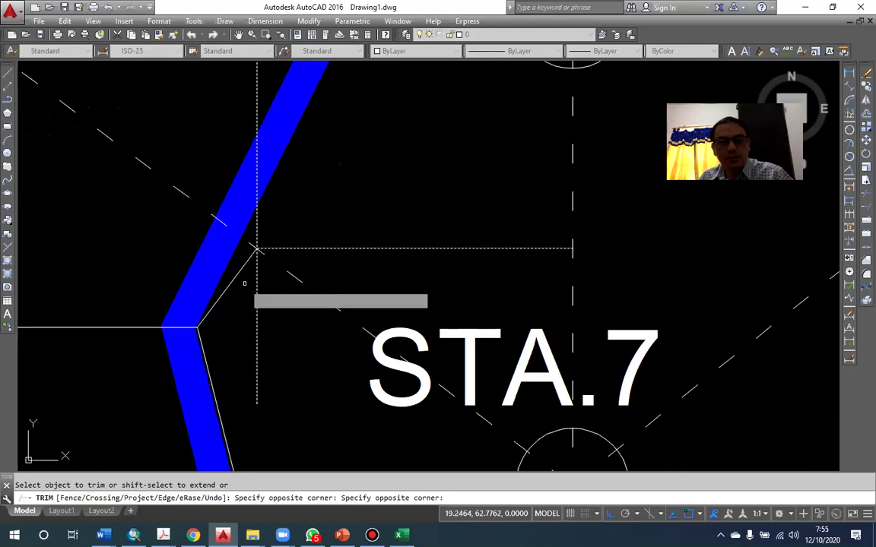
key(Return)
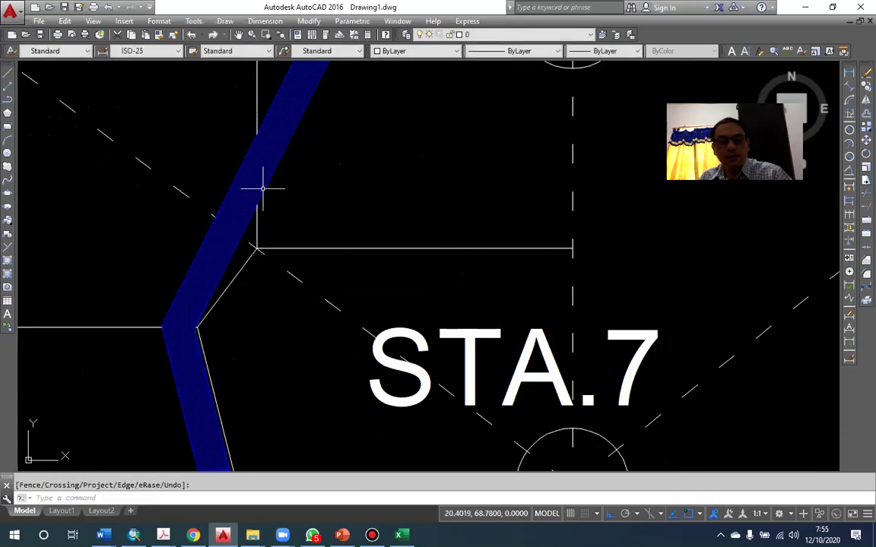
Step: Align the UCS to the dashed STA.5–STA.6 line as object
scroll(263, 188, down, 4)
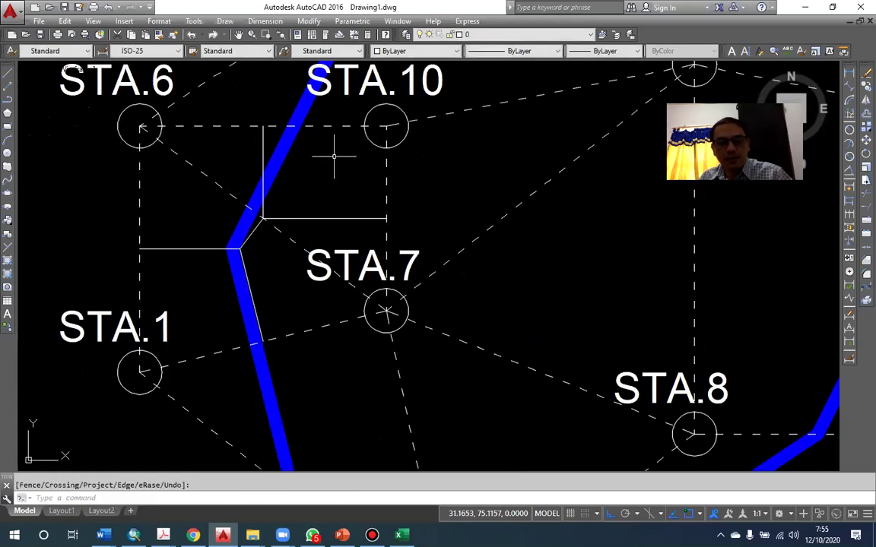
scroll(333, 156, down, 4)
scroll(287, 206, up, 2)
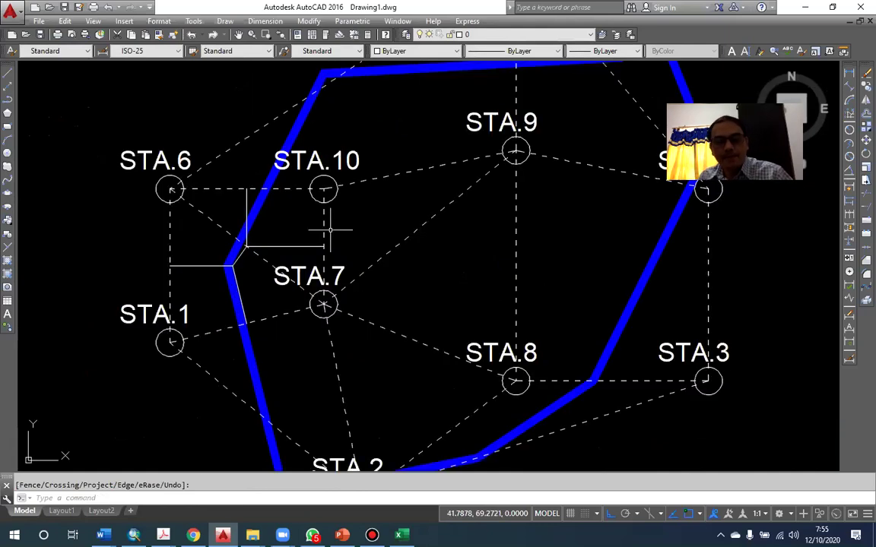
mouse_move(330, 229)
mouse_down()
mouse_move(311, 212)
mouse_move(298, 268)
mouse_up()
drag(354, 232, 349, 296)
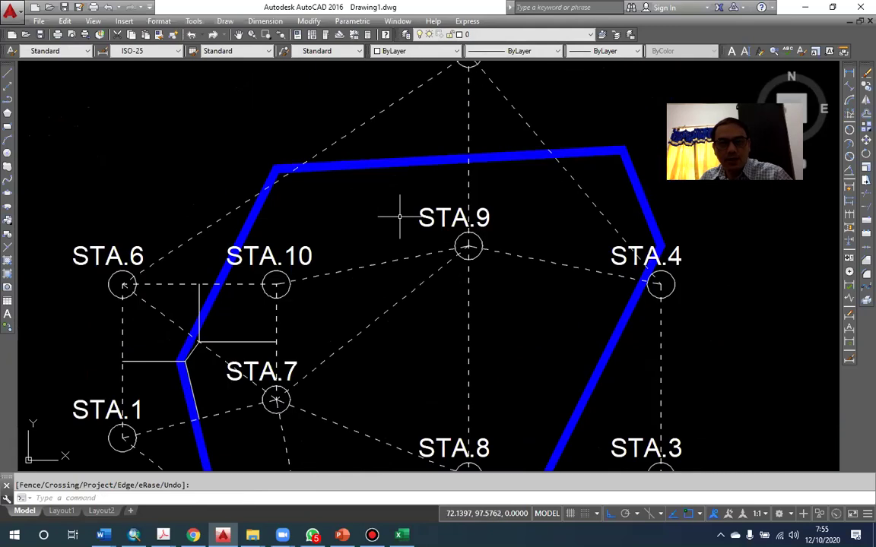
drag(399, 217, 399, 261)
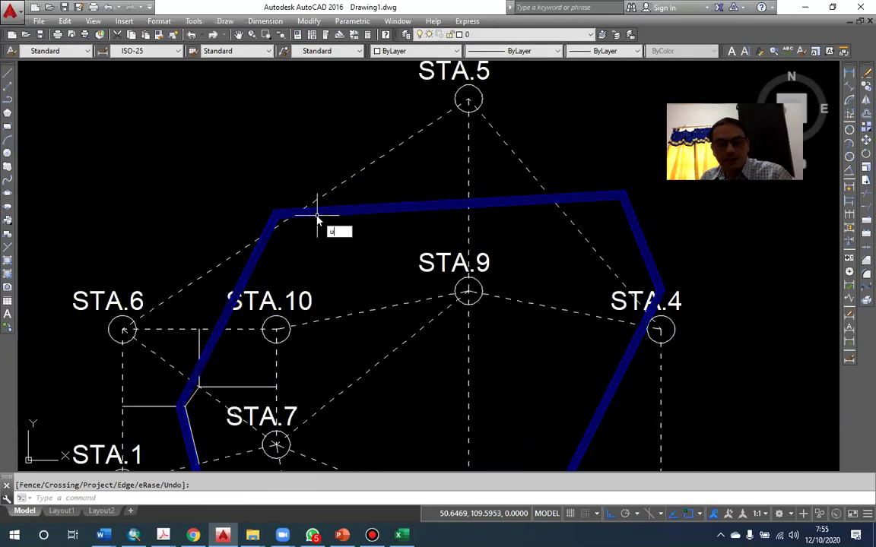
text(cs)
key(Return)
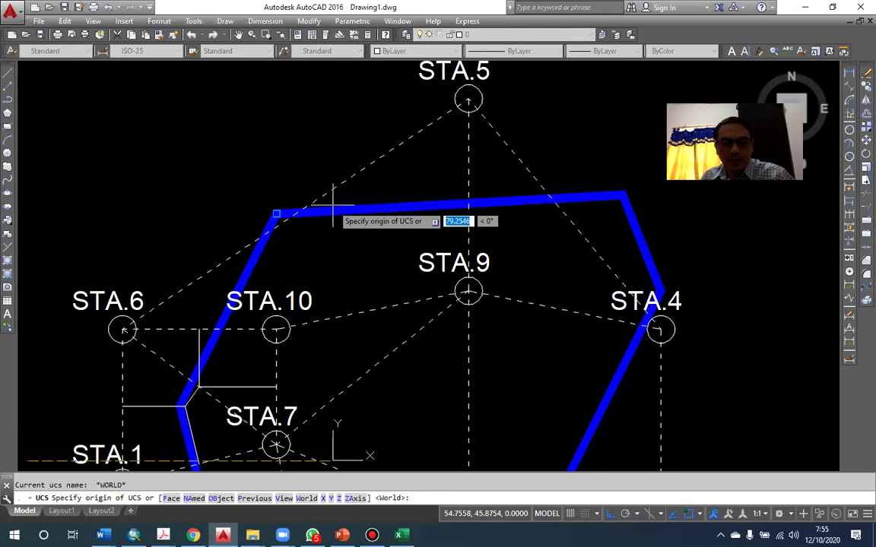
click(220, 502)
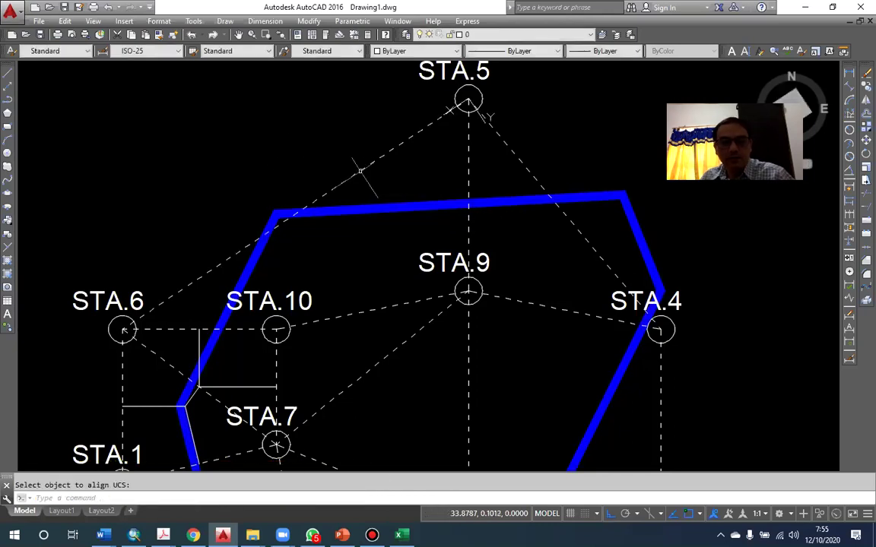
Step: Draw a perpendicular polyline from the midpoint of the dashed STA.5–STA.6 line, down across the STA.9–STA.10 and STA.7–STA.9 lines
text(pl)
key(Return)
shift+right_click(283, 126)
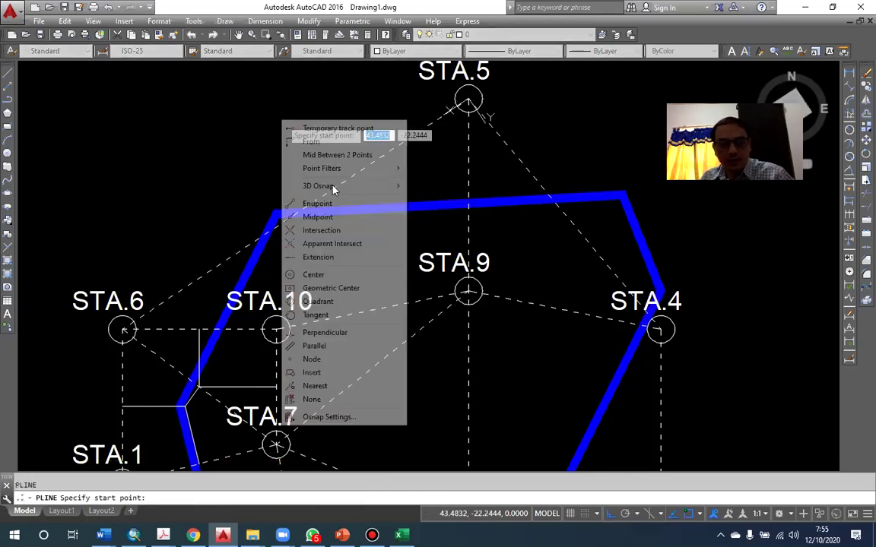
click(323, 214)
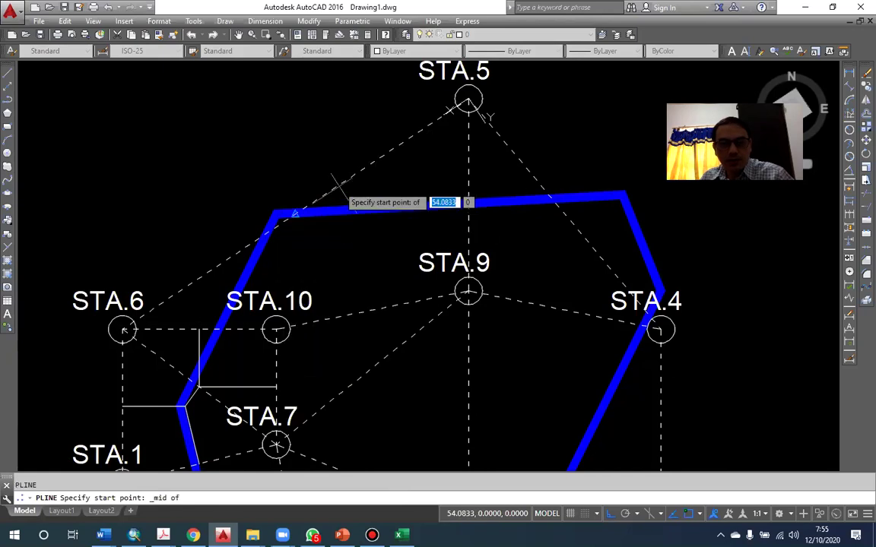
click(305, 199)
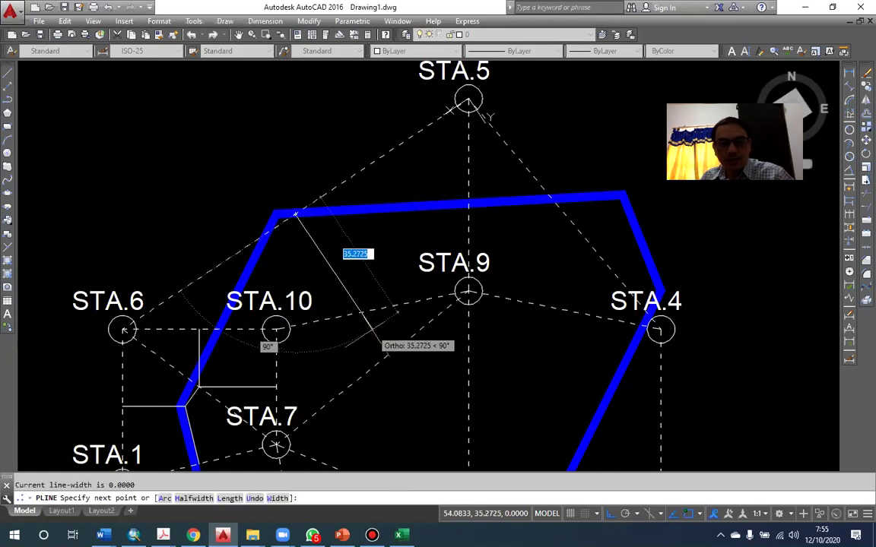
click(416, 395)
key(Return)
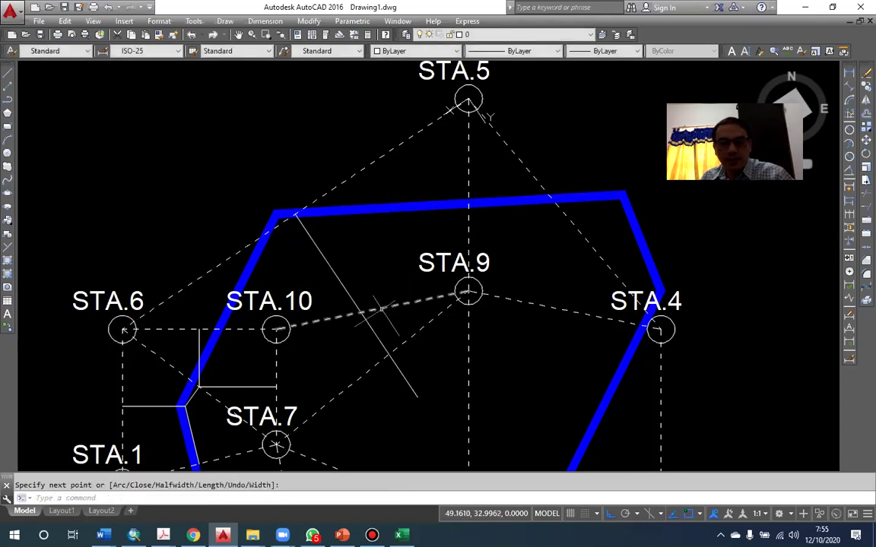
Step: Align the UCS to the dashed STA.9–STA.10 line as object
text(UCS)
key(Return)
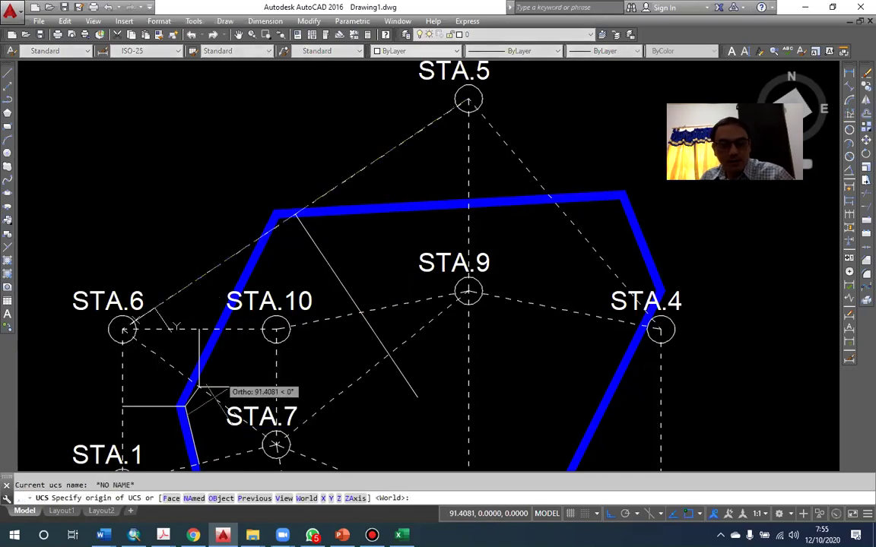
text(OB)
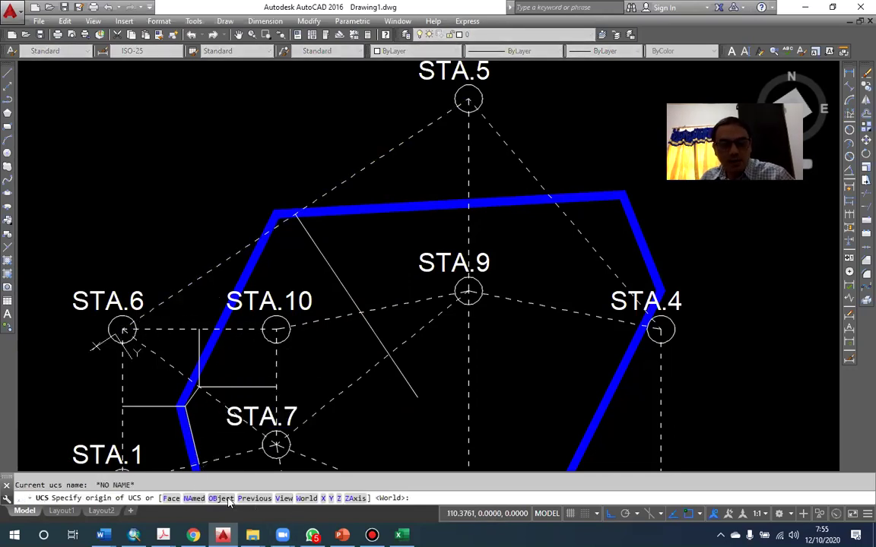
key(Return)
click(352, 315)
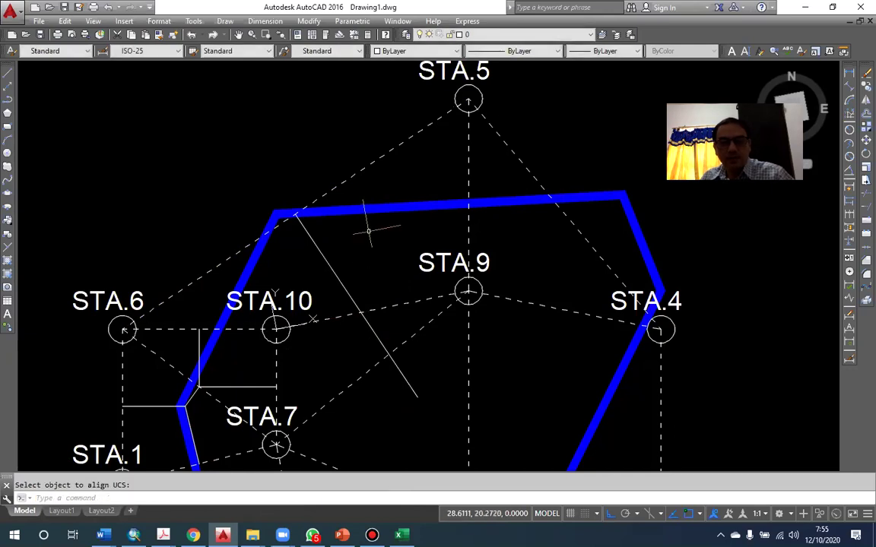
text(pl)
key(Return)
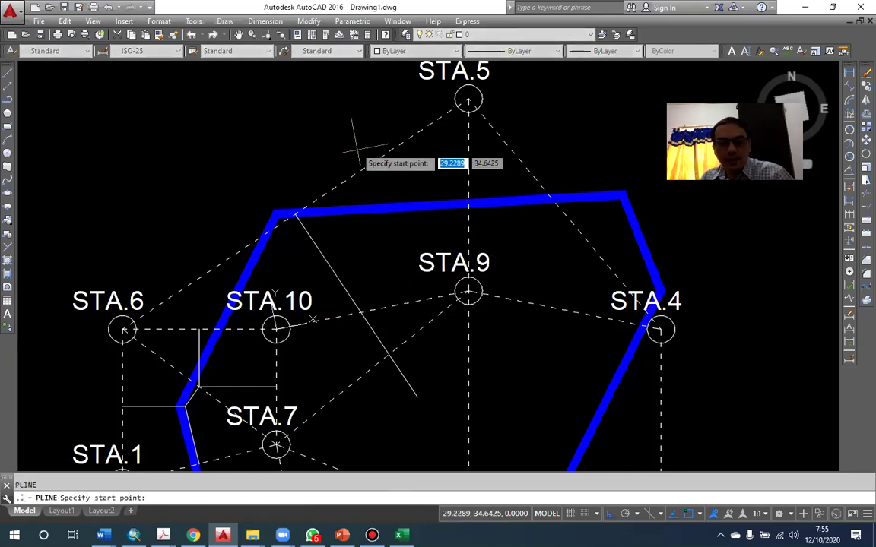
shift+right_click(316, 115)
click(351, 210)
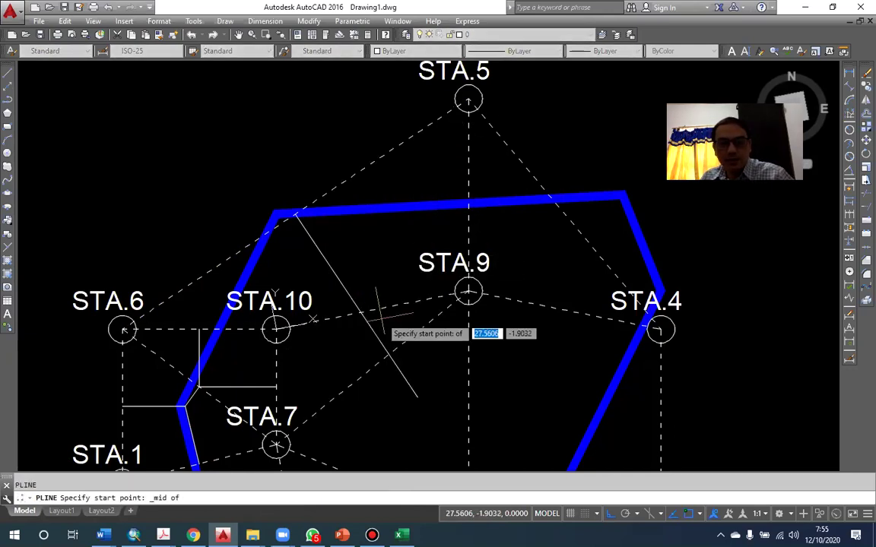
click(373, 311)
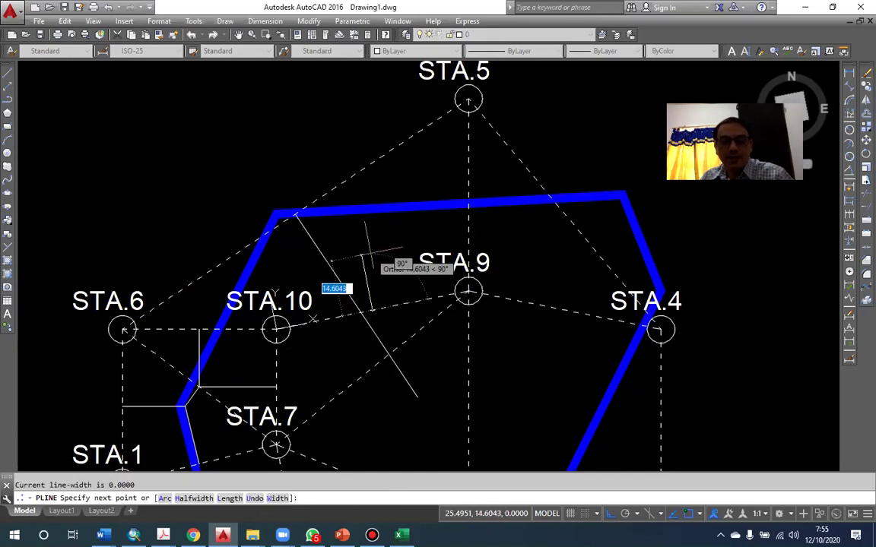
key(Escape)
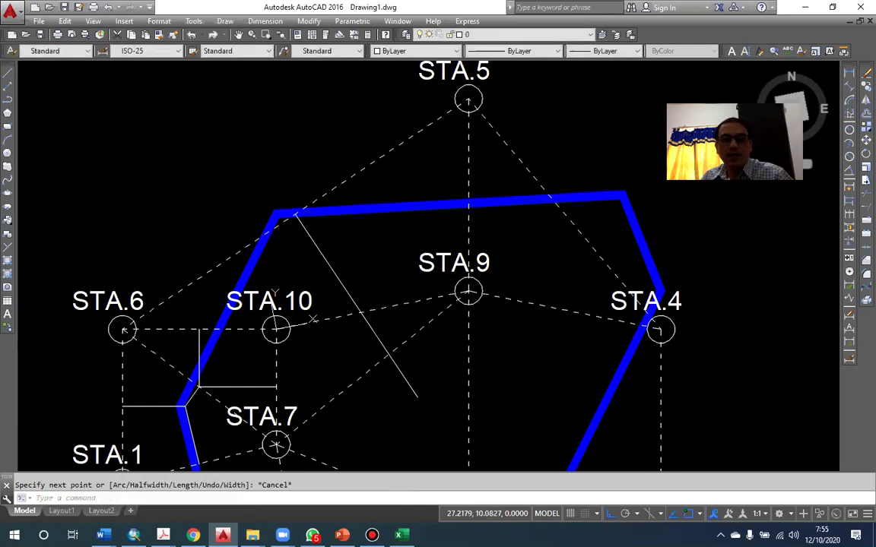
Step: Draw a polyline connecting the centre of STA.10 to the centre of STA.5
text(pl)
key(Return)
click(310, 318)
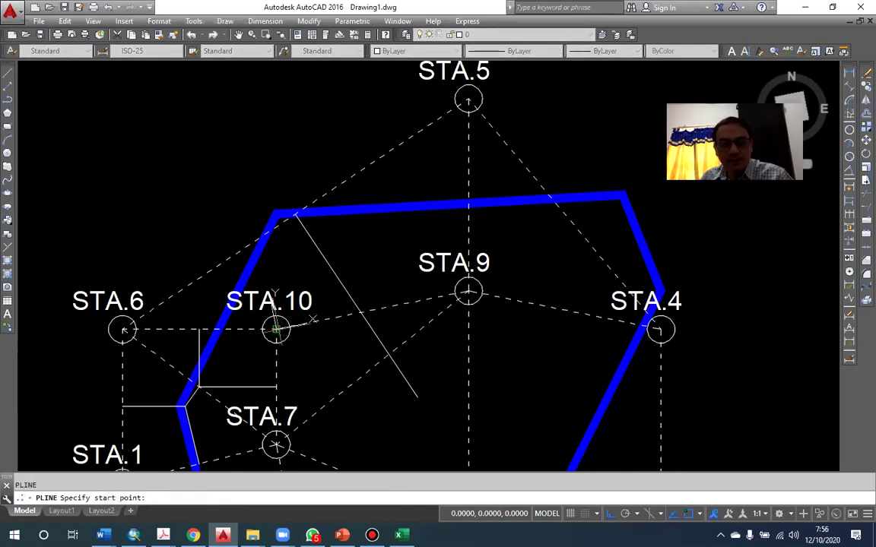
click(468, 99)
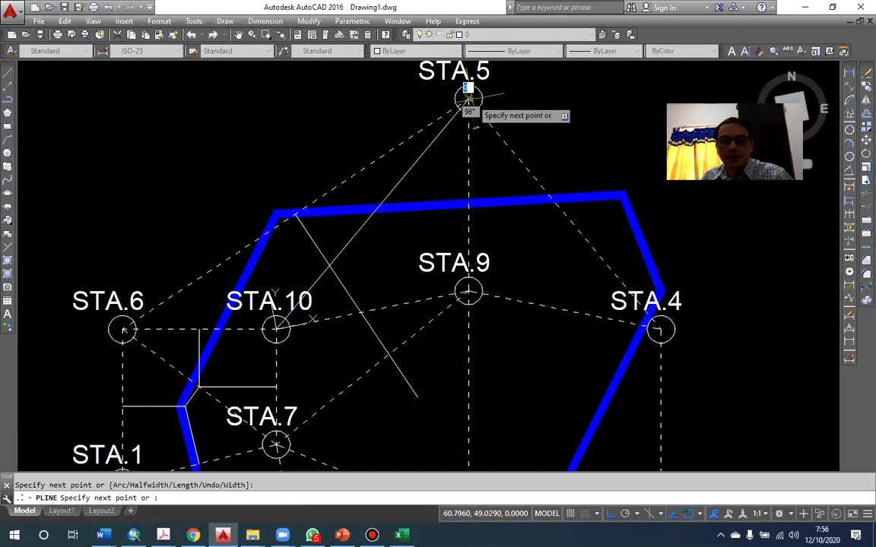
Step: Match the properties of the dashed STA.5–STA.6 line onto the new STA.5–STA.10 line
text(ma)
key(Return)
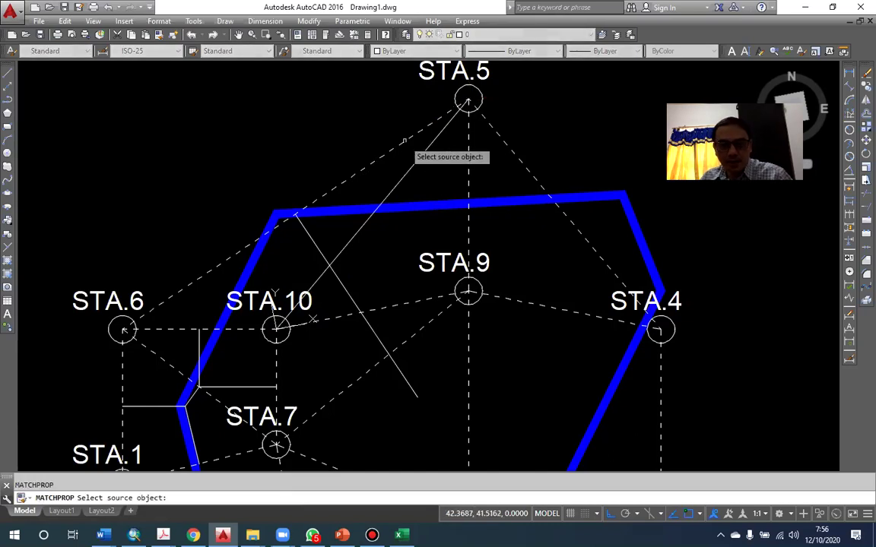
click(403, 143)
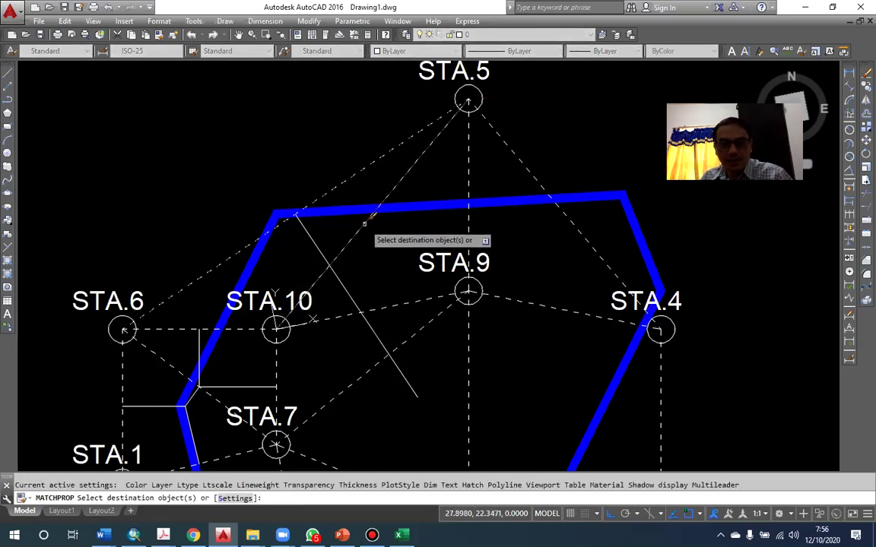
key(Return)
drag(377, 253, 388, 216)
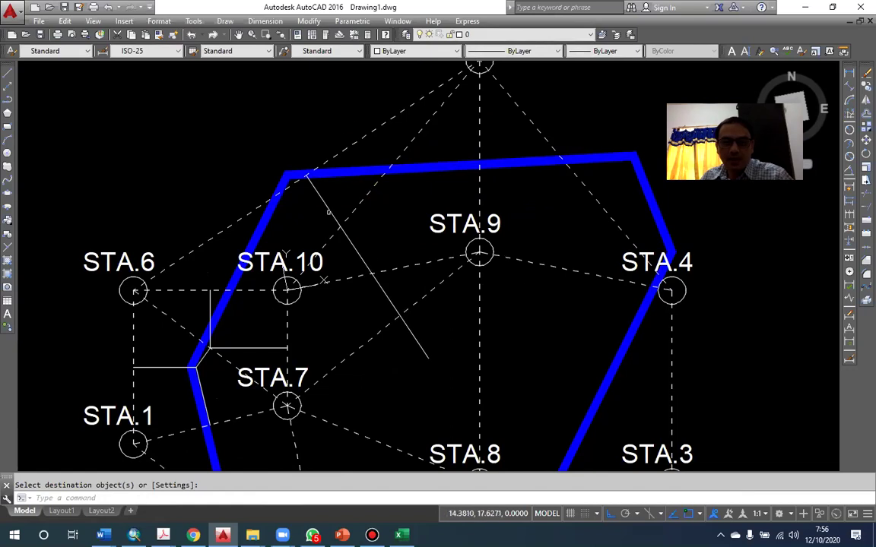
Step: Erase the perpendicular line starting at the STA.5–STA.6 midpoint, and undo the erasure
key(Escape)
click(327, 205)
key(Delete)
scroll(304, 207, down, 2)
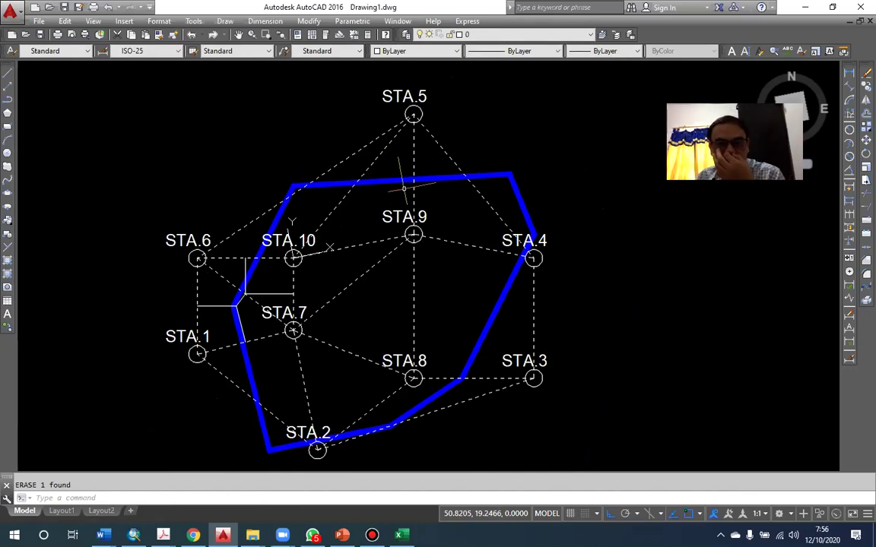
drag(404, 187, 413, 175)
scroll(371, 194, up, 2)
key(ctrl+z)
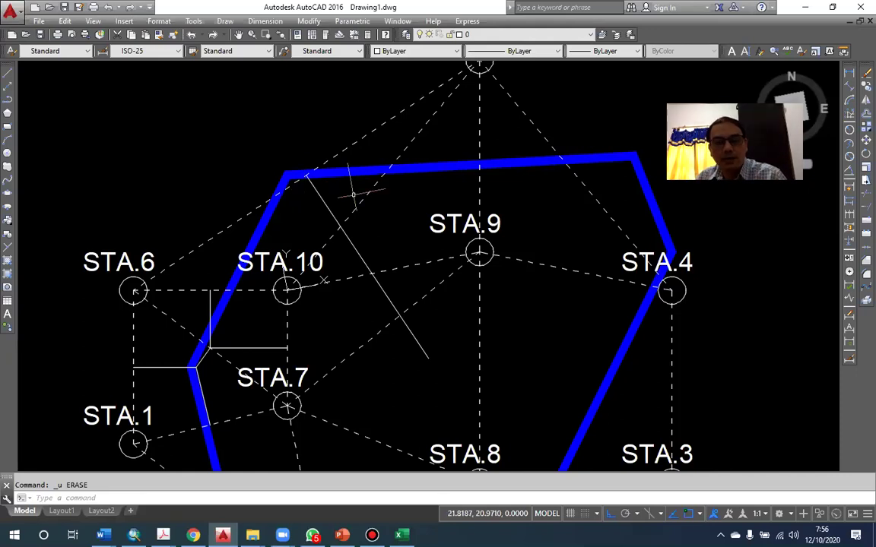
Step: Erase the dashed line connecting STA.10 and STA.5
drag(352, 196, 346, 205)
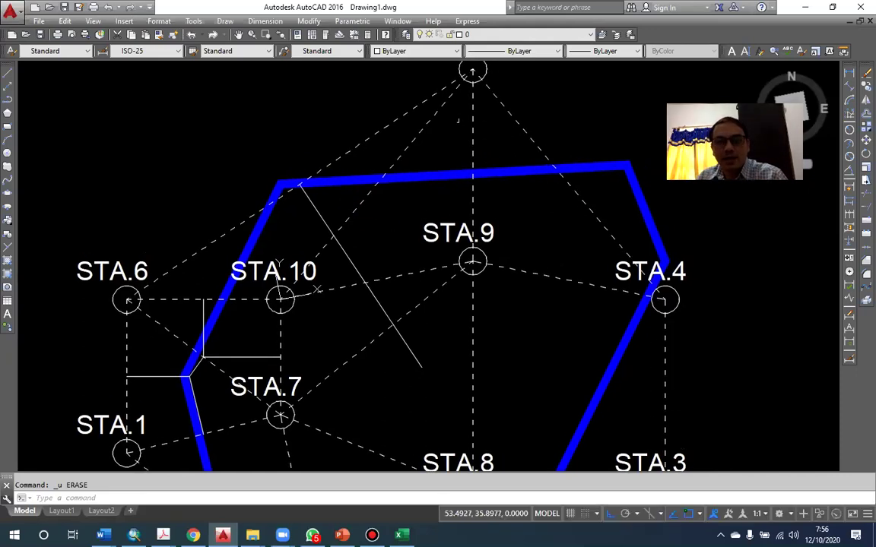
drag(415, 114, 415, 145)
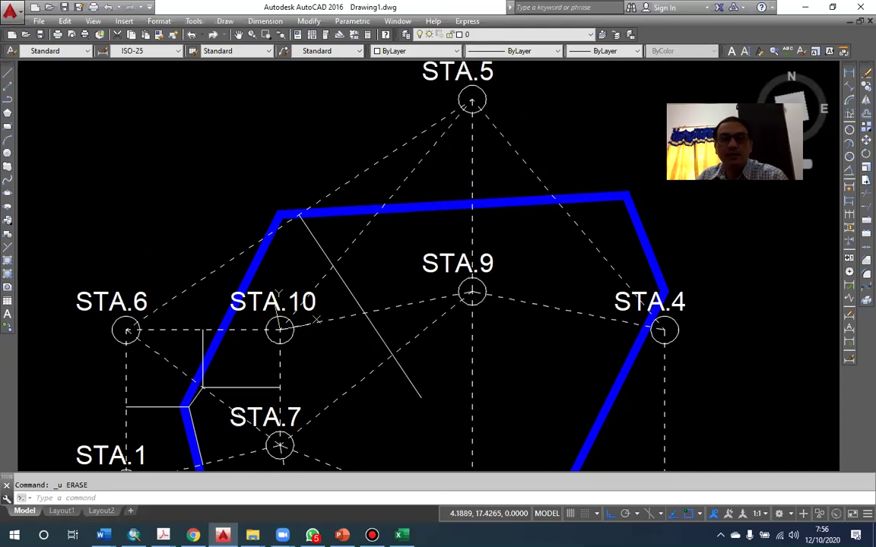
scroll(428, 410, up, 2)
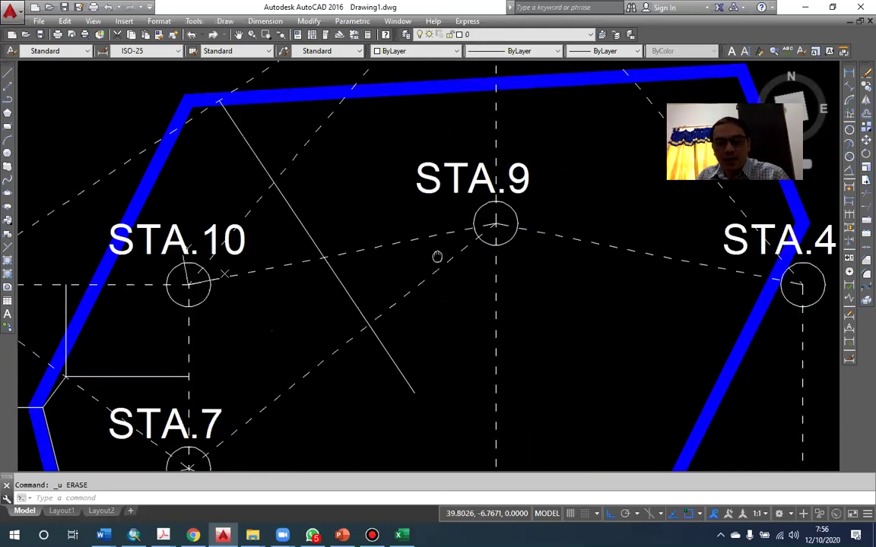
scroll(531, 119, down, 2)
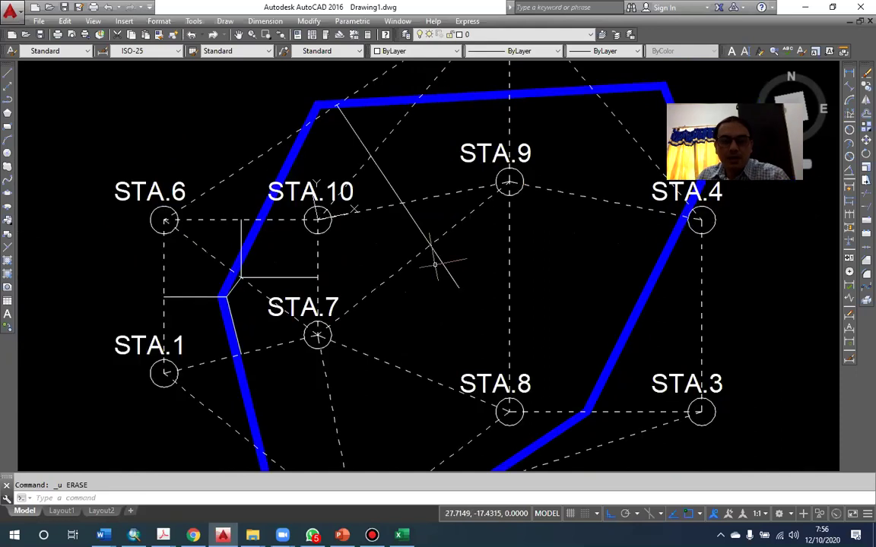
click(436, 242)
mouse_move(439, 311)
mouse_down()
mouse_move(455, 257)
mouse_move(390, 371)
mouse_move(326, 458)
mouse_up()
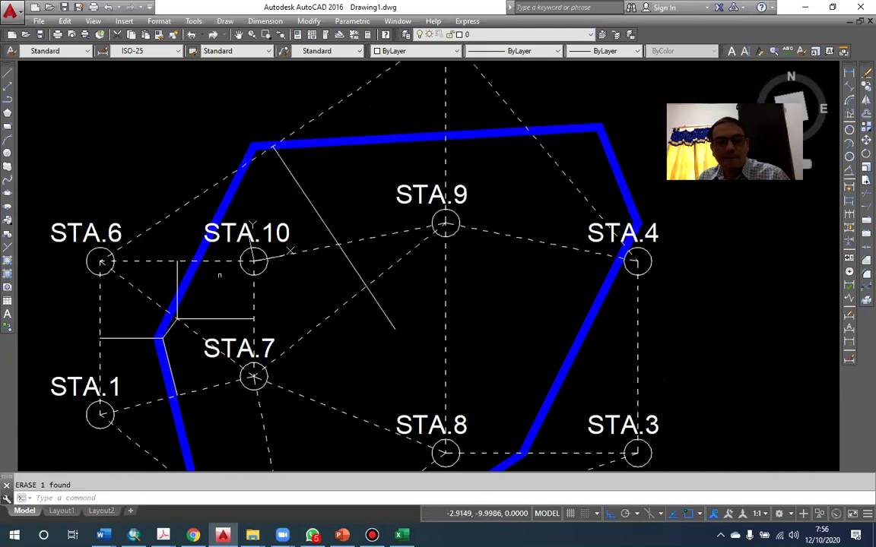
Step: Examine the perpendicular bisectors among STA.1, STA.6, STA.7 and STA.10 and where they meet the blue boundary
drag(312, 322, 365, 271)
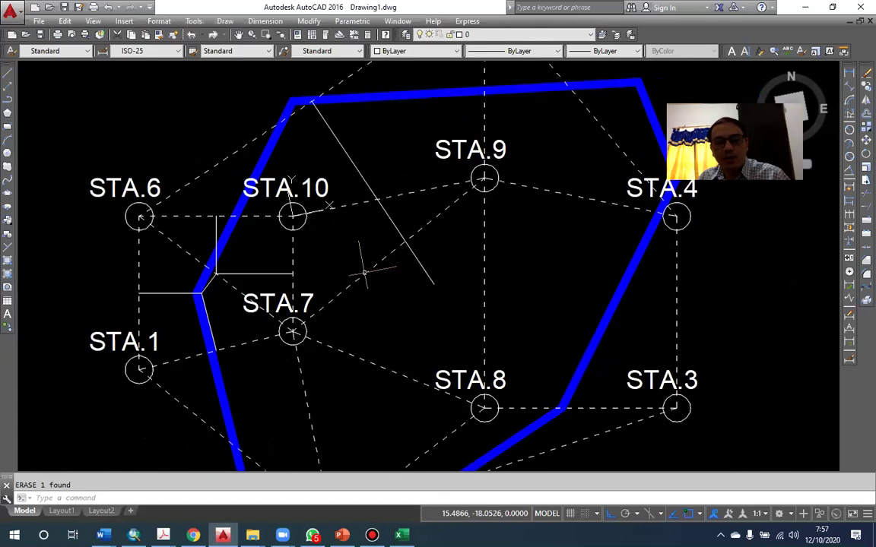
scroll(192, 247, up, 2)
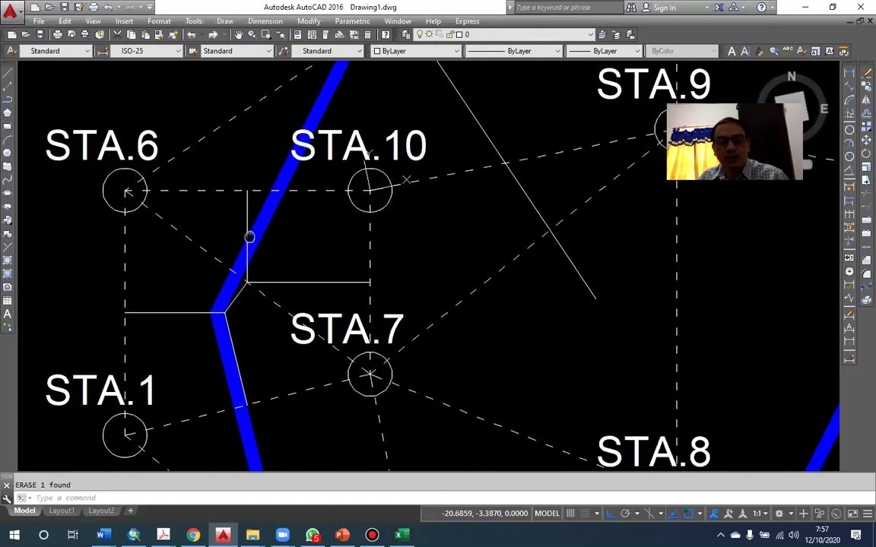
scroll(364, 252, down, 2)
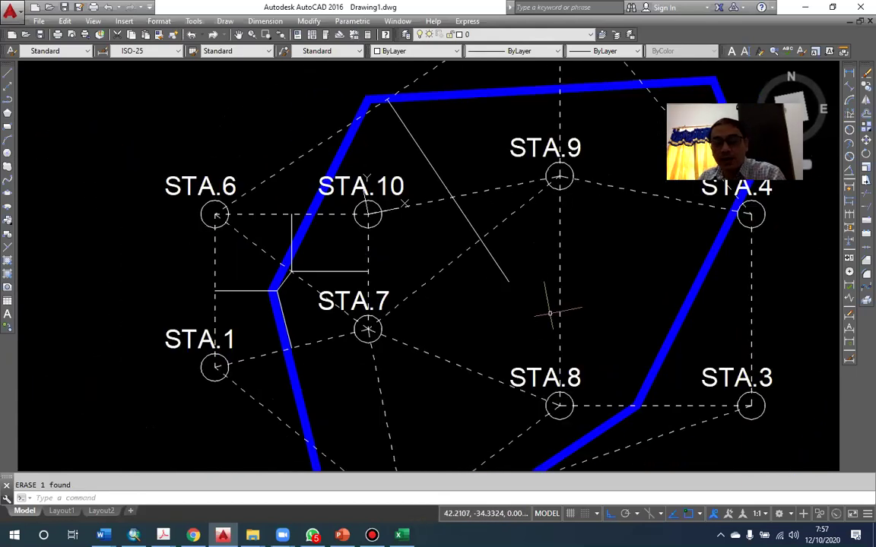
drag(555, 308, 542, 280)
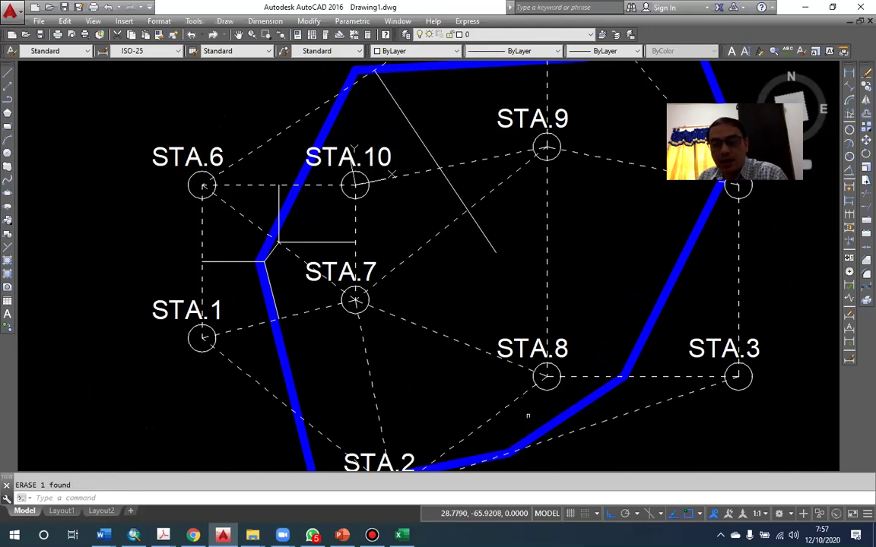
drag(493, 313, 496, 304)
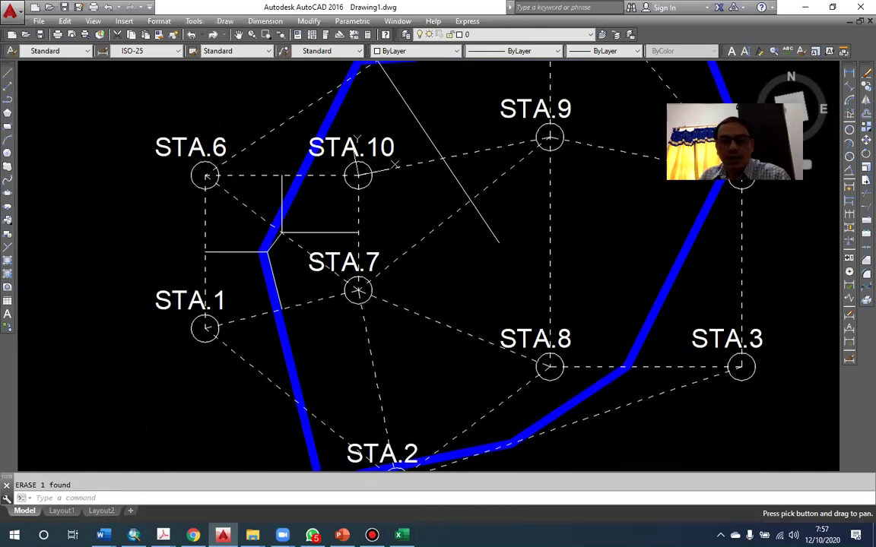
scroll(275, 197, up, 4)
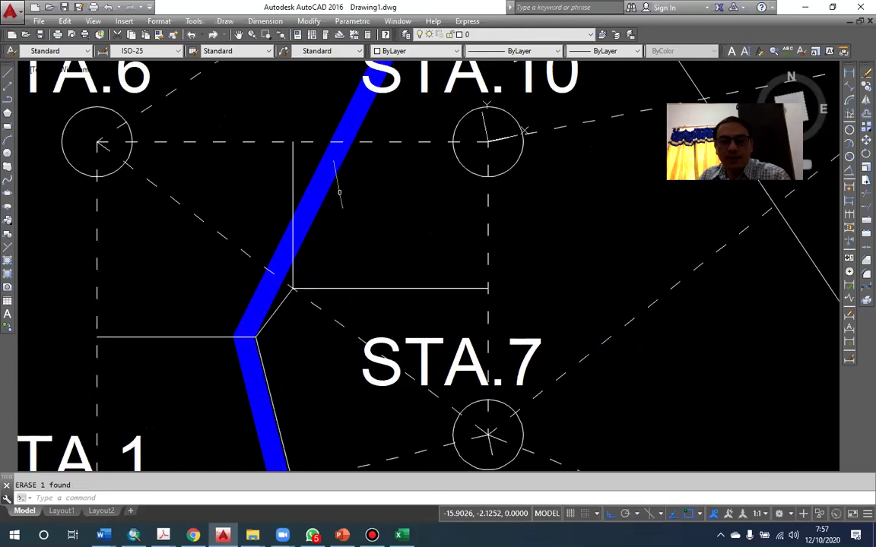
scroll(340, 192, down, 4)
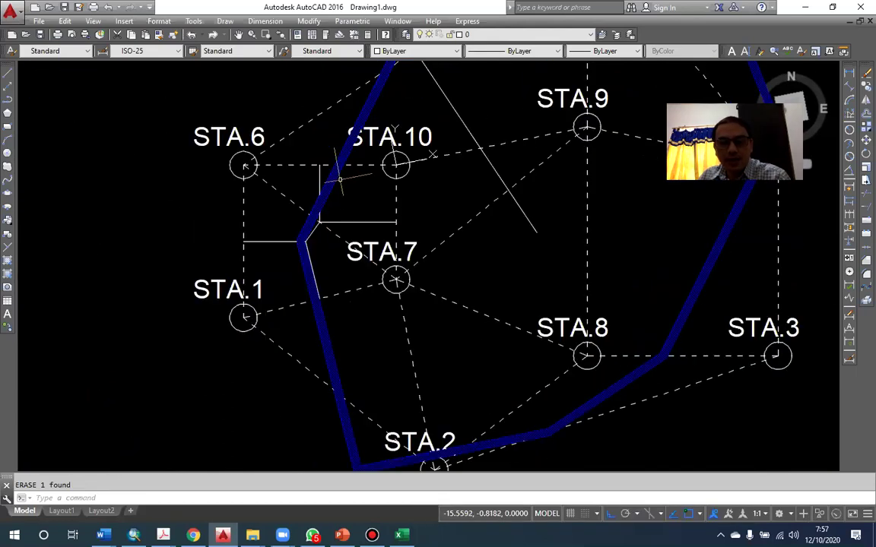
Step: Draw a closed polyline from the boundary's crossing with the STA.6–STA.10 bisector, through its crossing with that station line and STA.10's centre, to the STA.7–STA.10 midpoint
scroll(340, 179, up, 2)
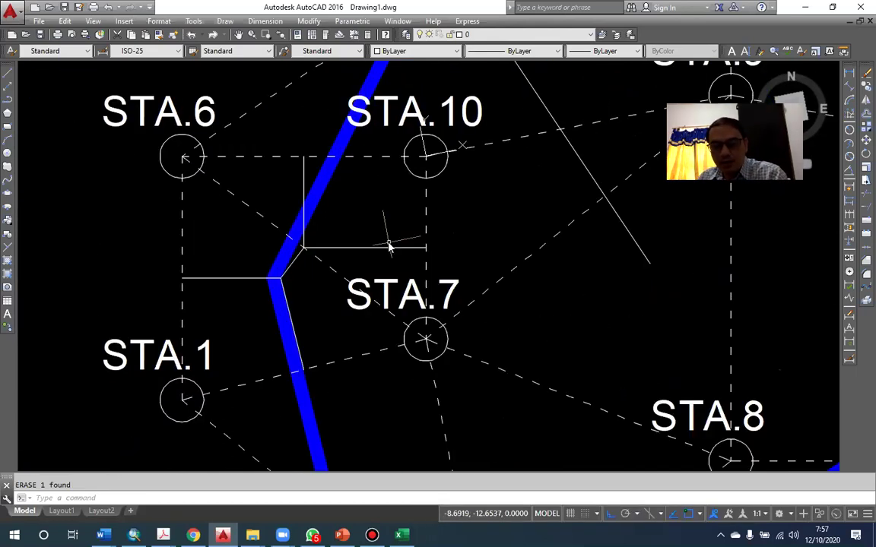
text(pl)
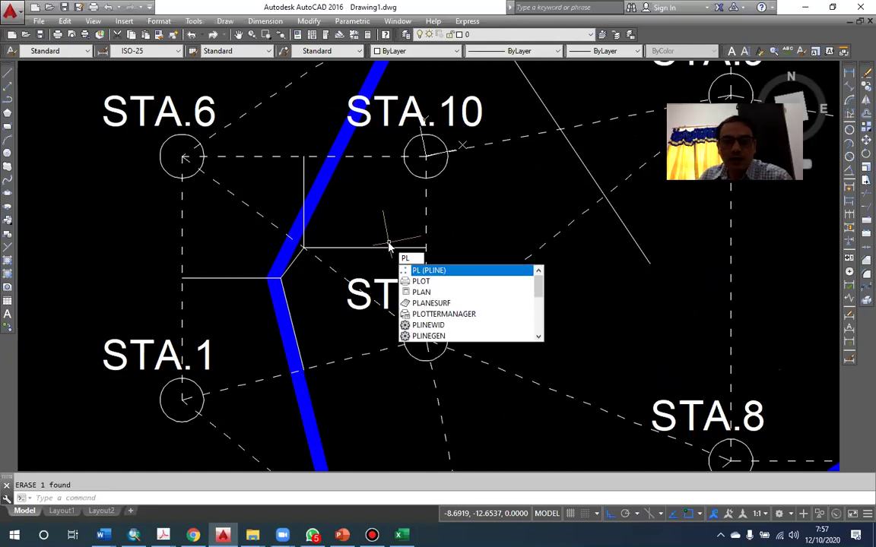
key(Return)
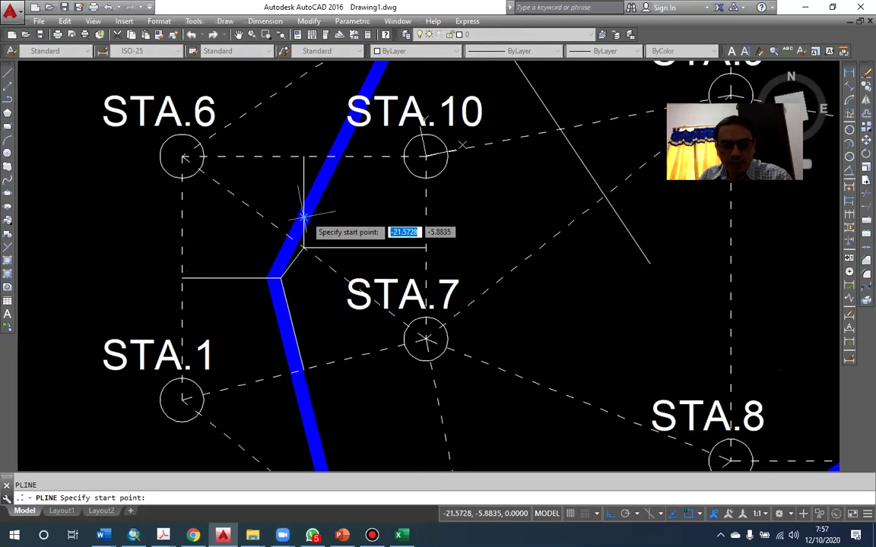
click(303, 218)
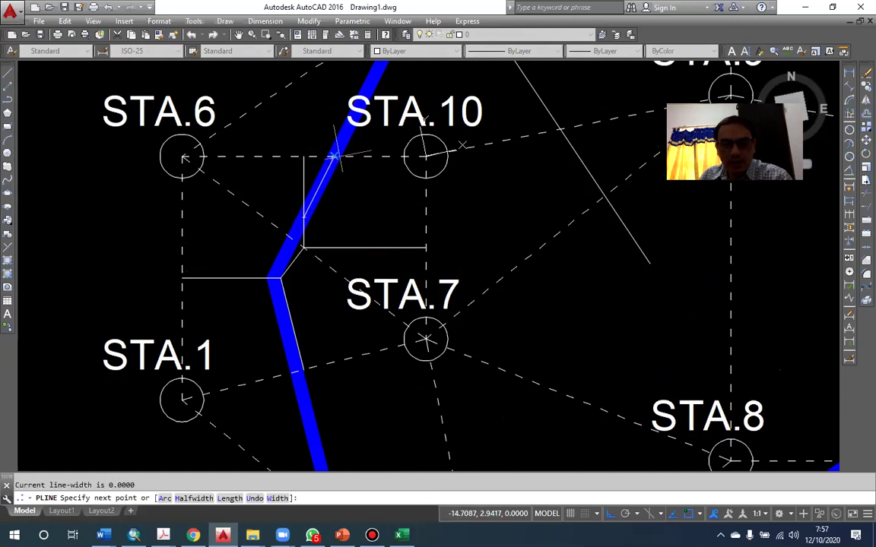
click(333, 156)
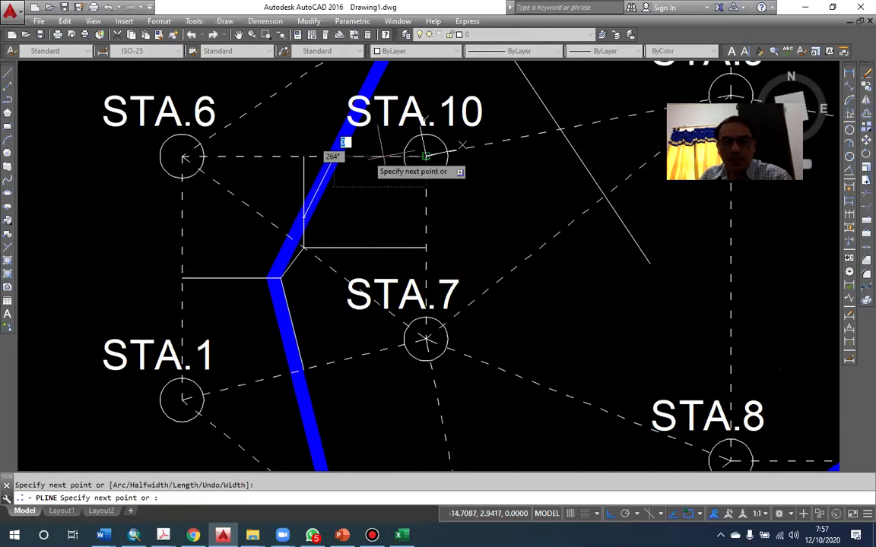
click(425, 157)
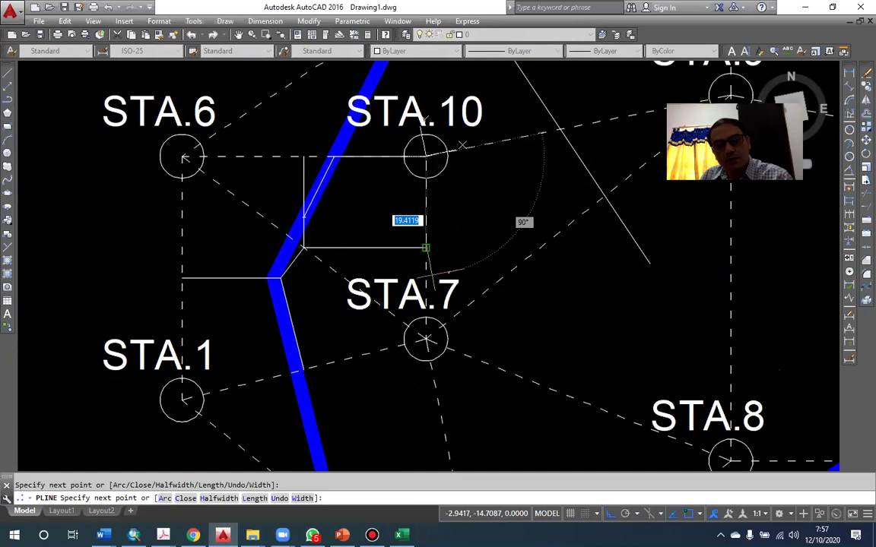
text(13)
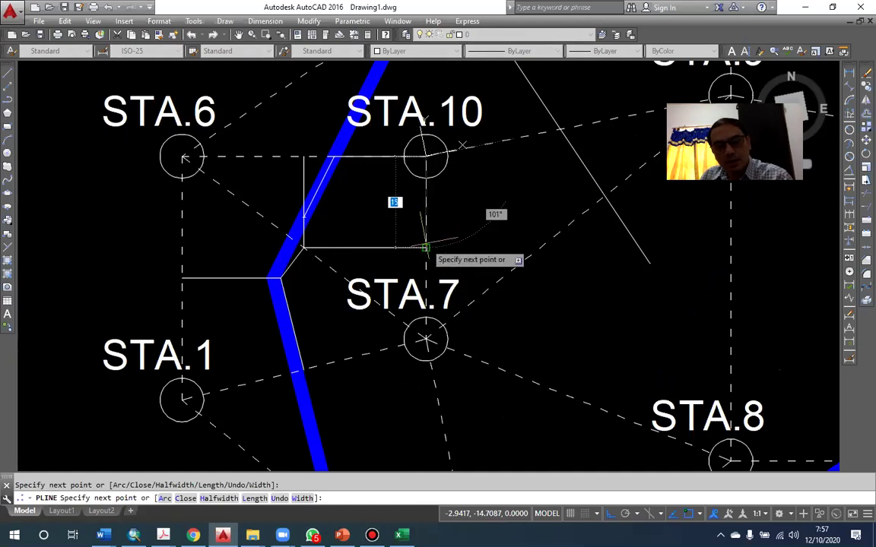
key(Return)
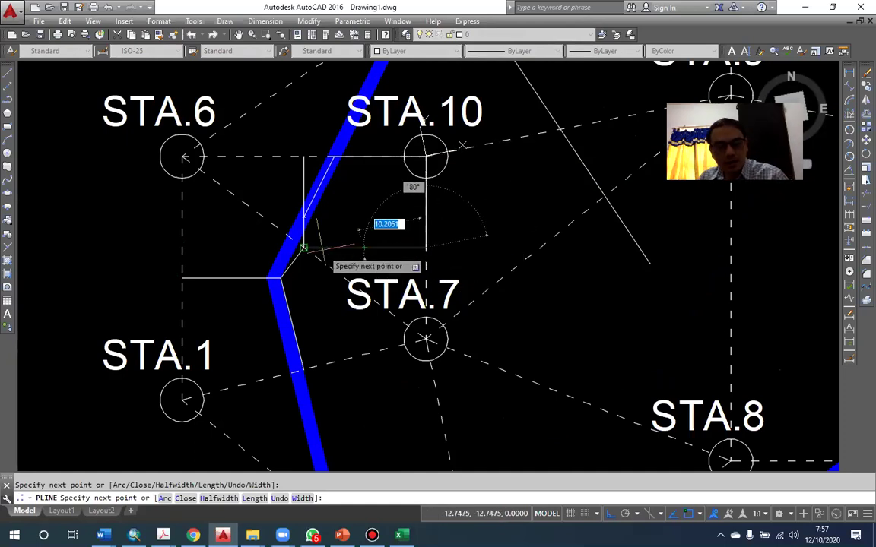
click(303, 248)
key(Return)
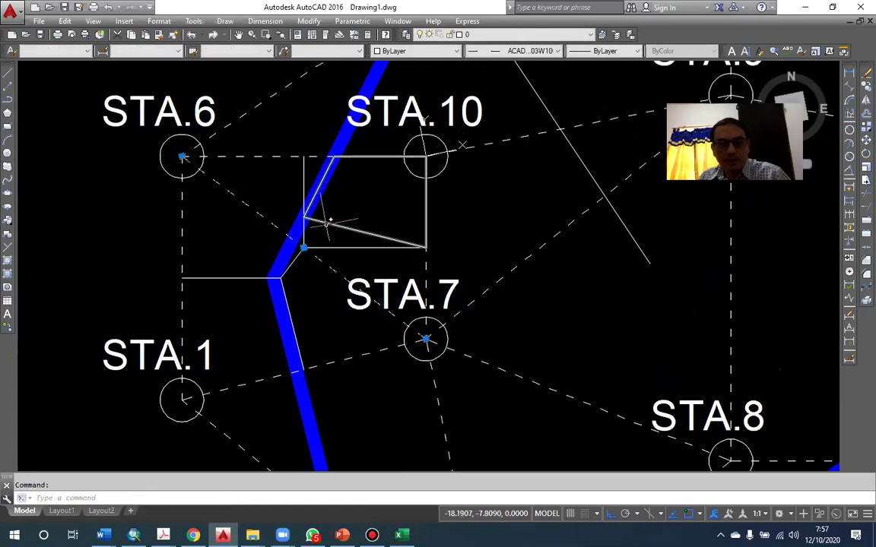
Step: Add a vertex to the polyline's closing segment where the STA.6–STA.10 and STA.7–STA.10 bisectors meet
click(329, 221)
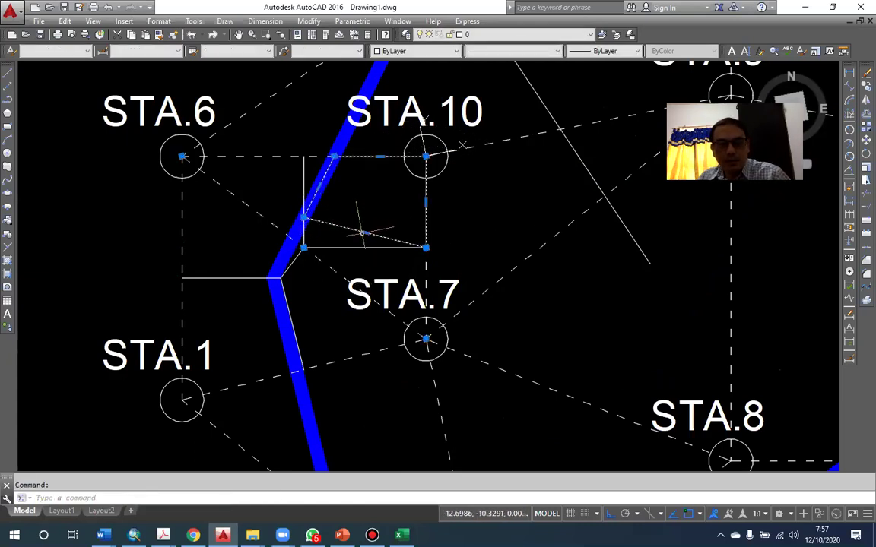
mouse_move(364, 233)
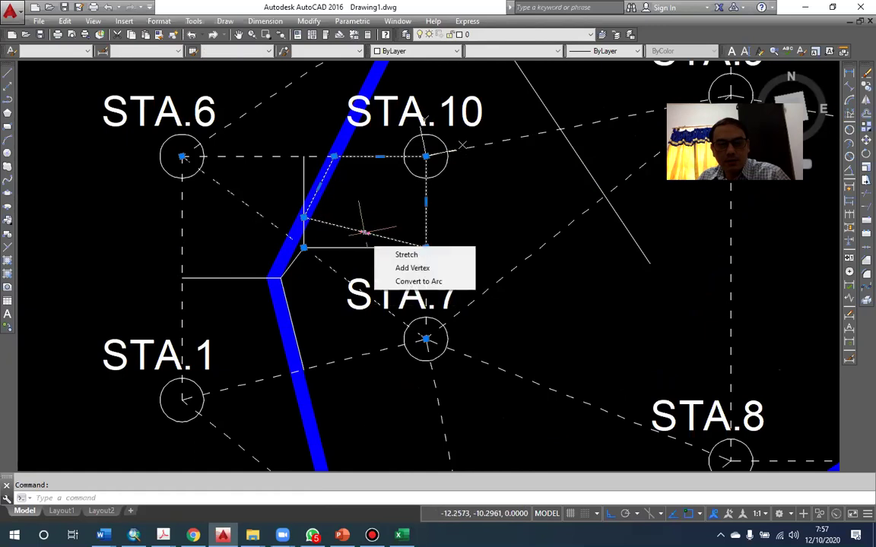
click(411, 269)
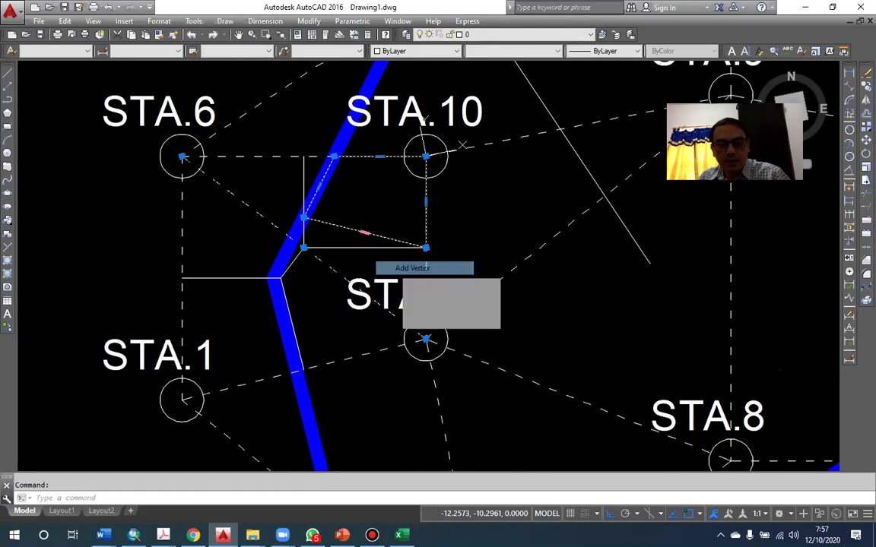
click(303, 247)
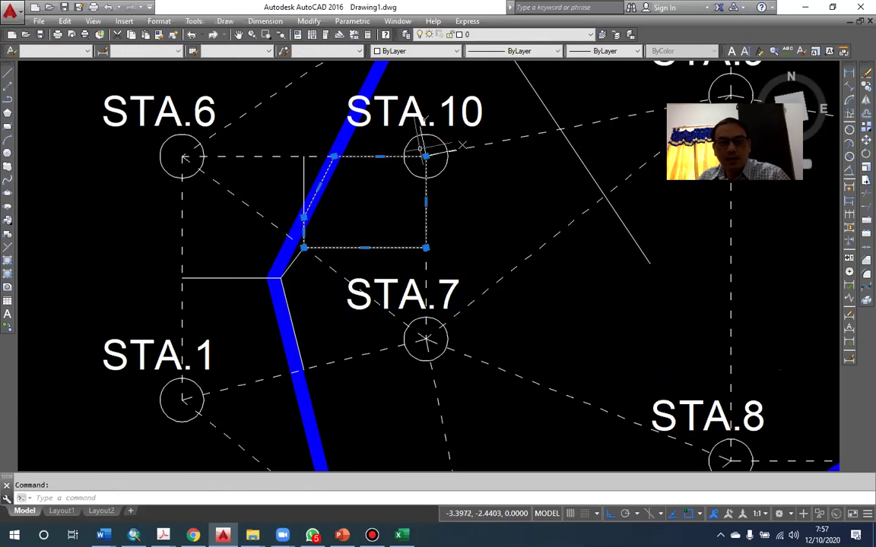
Step: Hatch the closed polyline beside STA.10 with the SOLID pattern in yellow, selecting the polyline as the boundary object
text(hac)
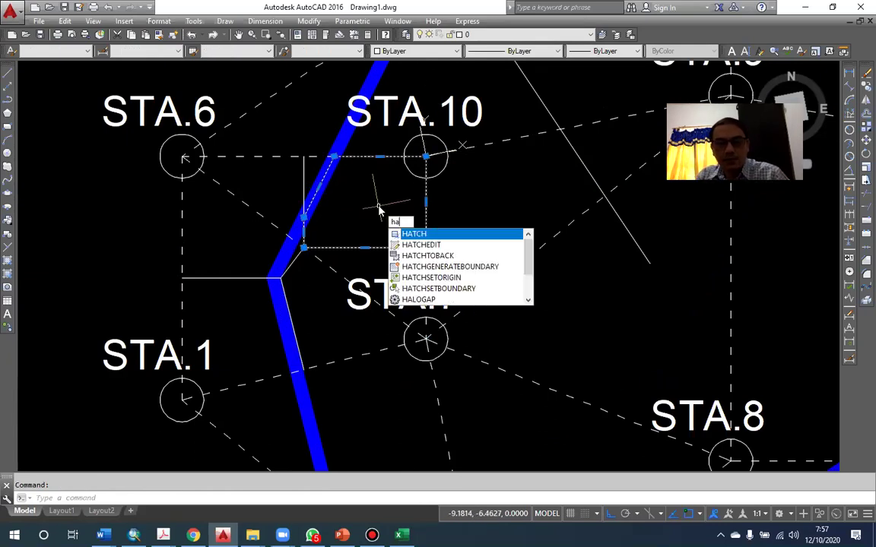
key(Return)
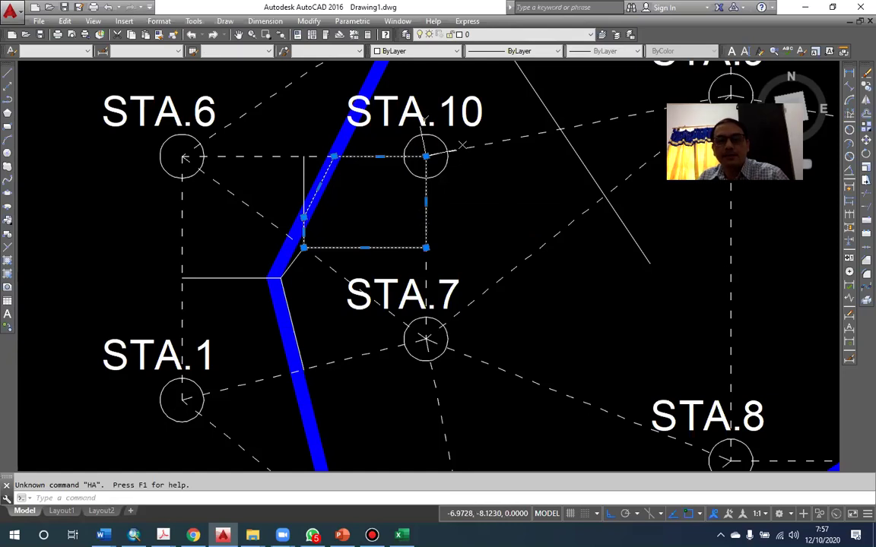
text(h)
key(Return)
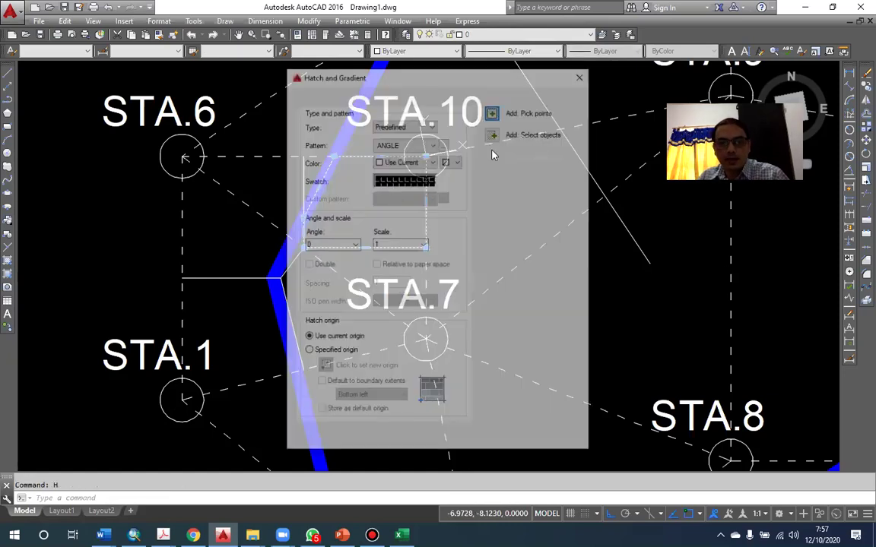
click(434, 161)
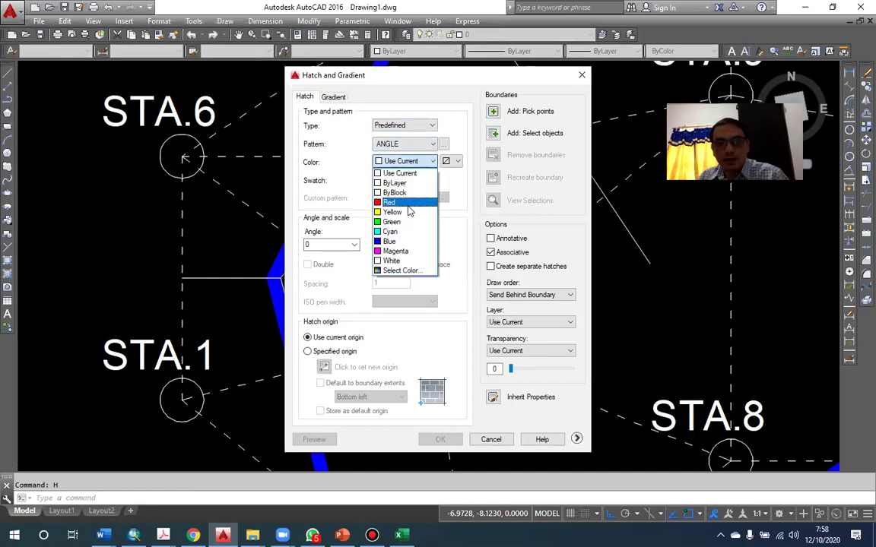
click(365, 182)
click(425, 181)
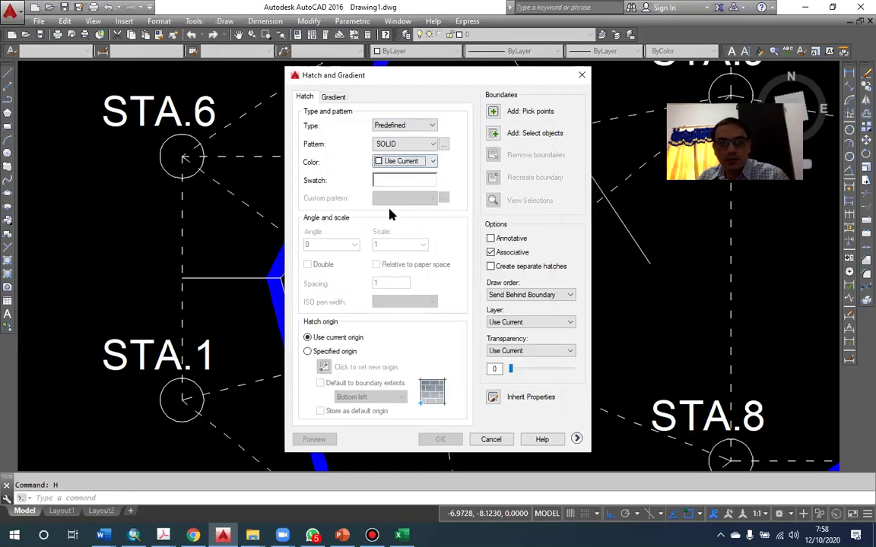
key(y)
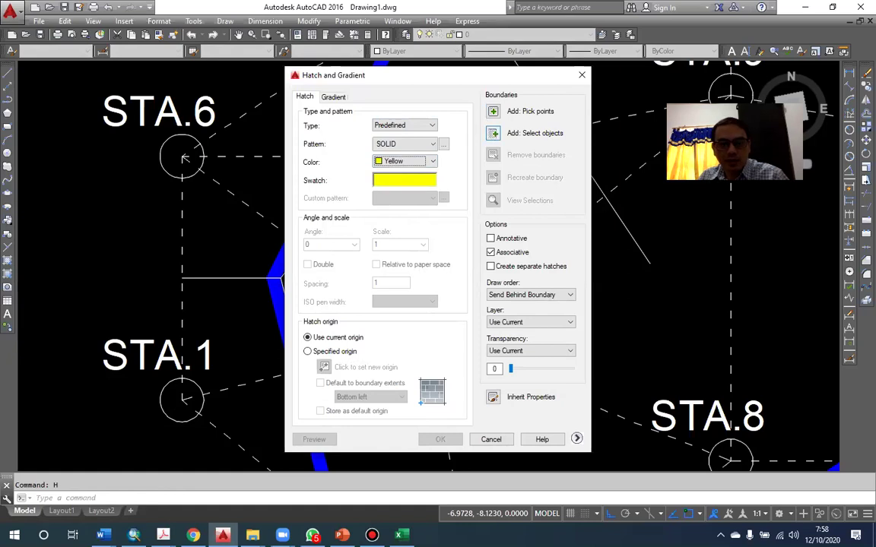
click(528, 133)
click(305, 160)
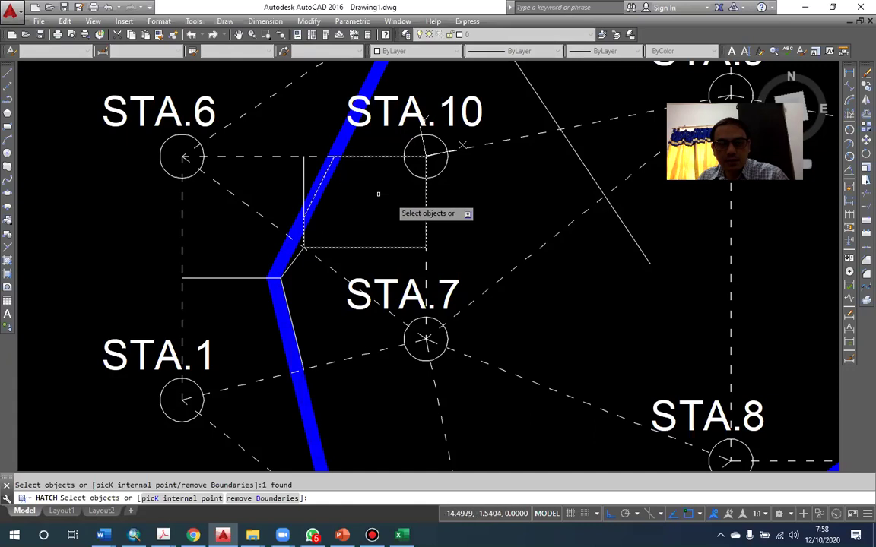
Step: Fill the closed outline southwest of STA.10, inside the blue boundary, with the solid yellow hatch
key(Return)
click(440, 440)
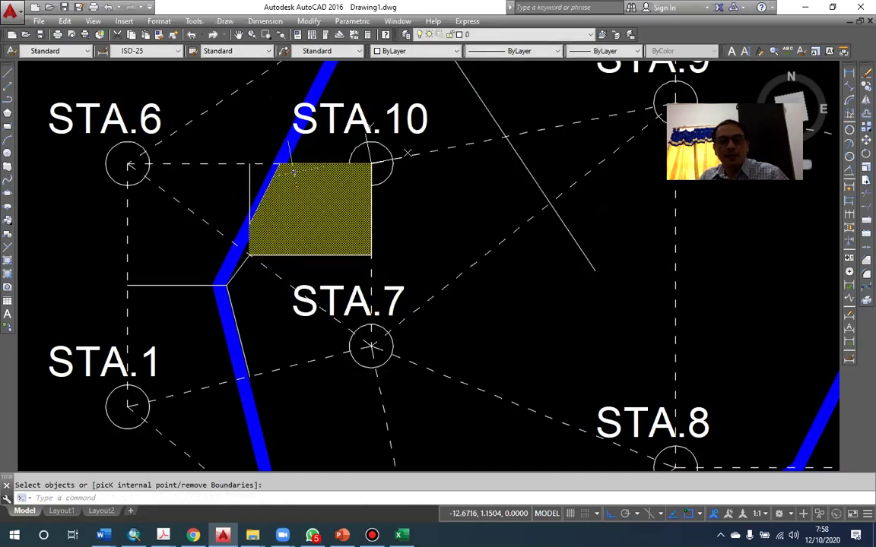
scroll(294, 173, down, 2)
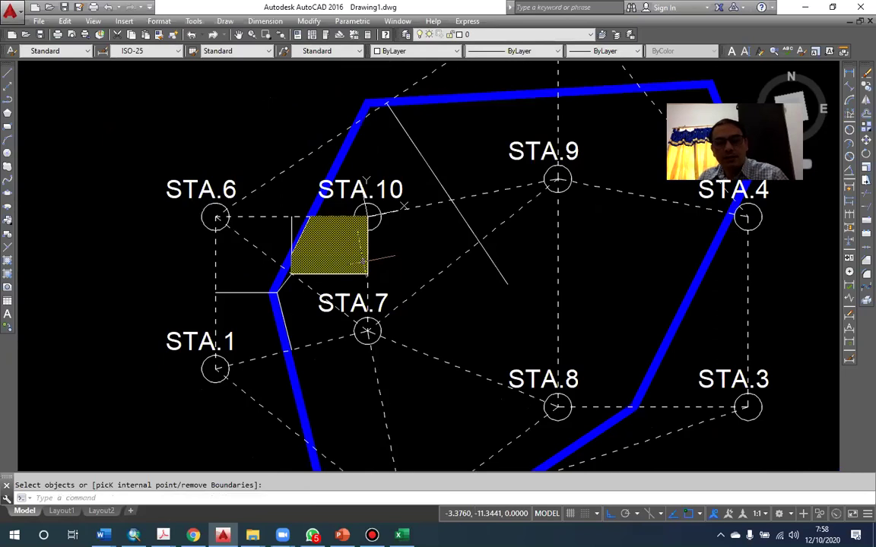
scroll(315, 262, up, 2)
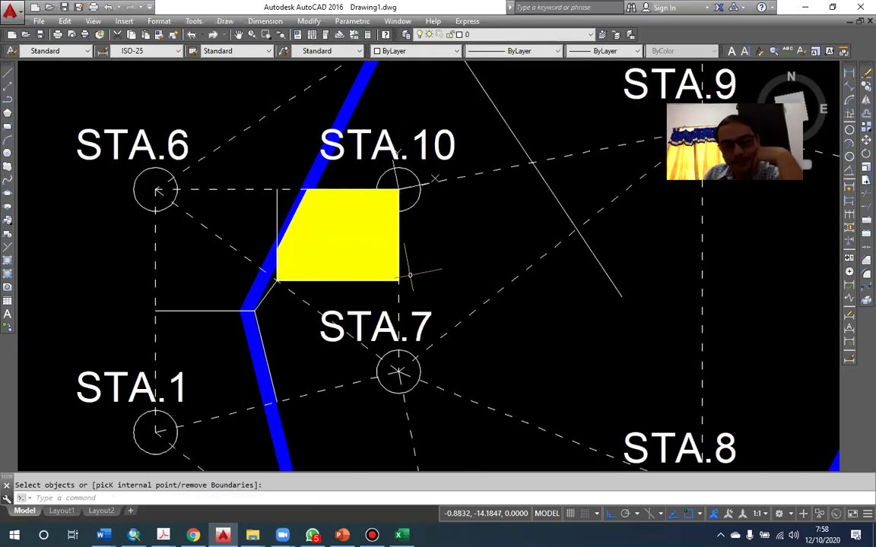
click(391, 245)
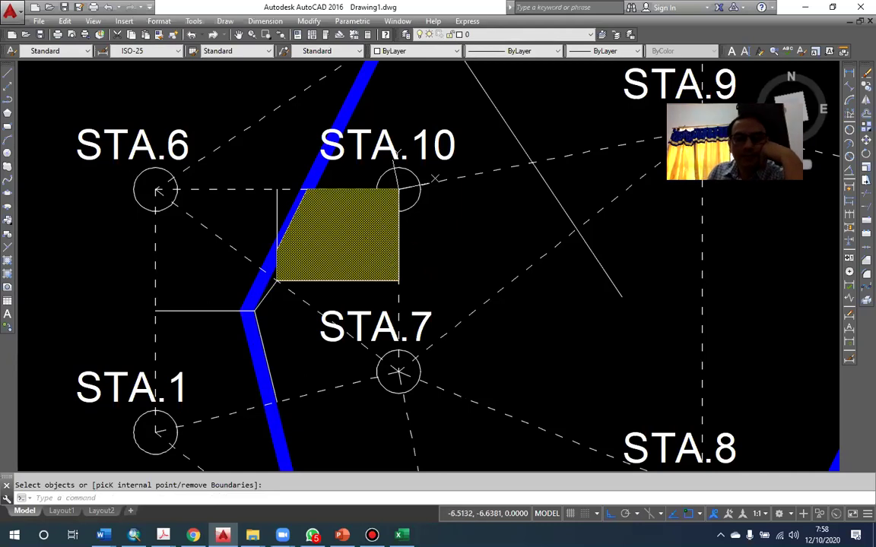
scroll(351, 231, down, 2)
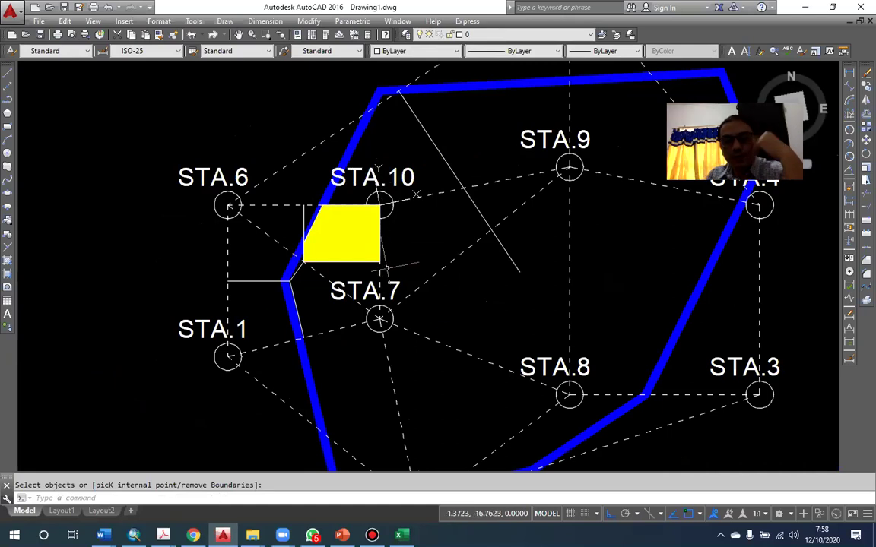
Step: Delete the yellow hatch, its outline beside STA.10 and the loose diagonal line crossing between STA.10 and STA.9
click(343, 234)
click(384, 231)
click(384, 232)
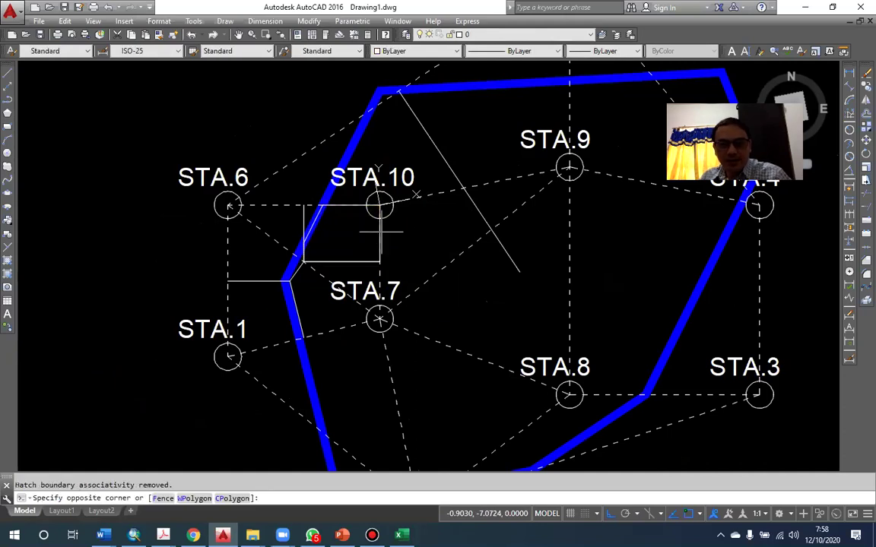
click(344, 199)
key(Delete)
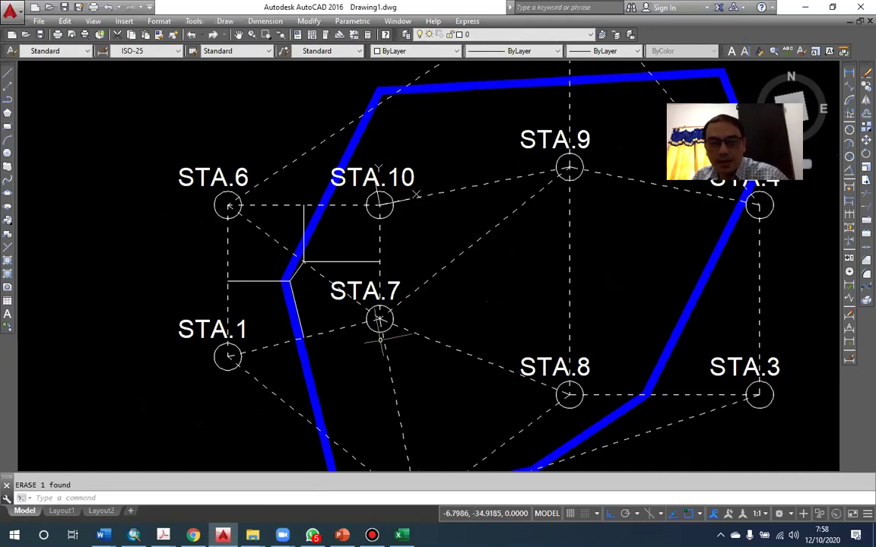
text(pl)
key(Return)
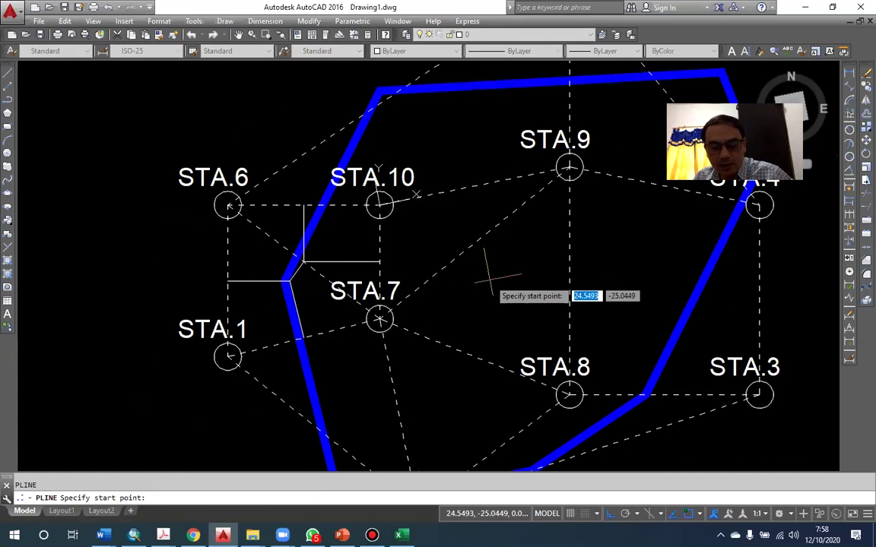
key(Escape)
Step: Align the UCS to the dashed line between STA.7 and STA.9 with the Object option
text(ucs)
key(Return)
text(OB)
key(Return)
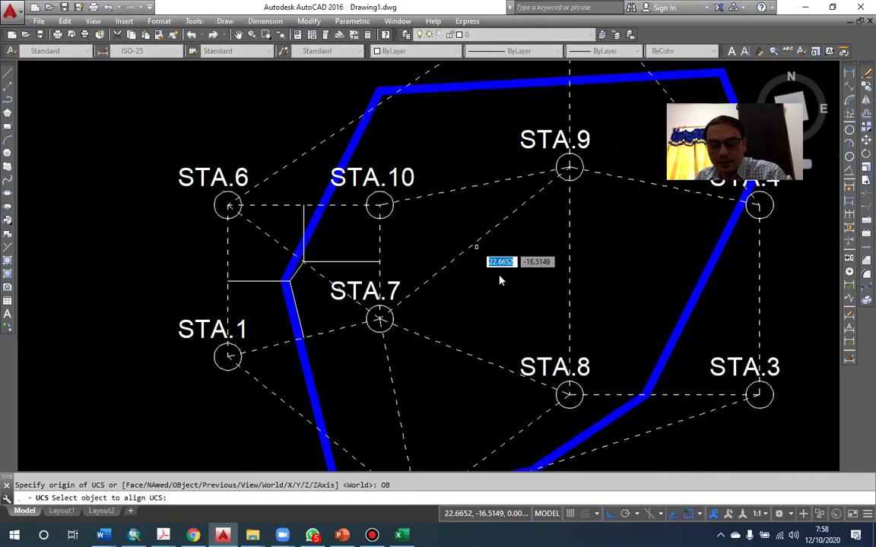
key(Escape)
Step: Draw a polyline from the midpoint of the STA.7–STA.9 line, perpendicular to it and running northwest past the blue boundary
text(pl)
key(Return)
shift+right_click(502, 274)
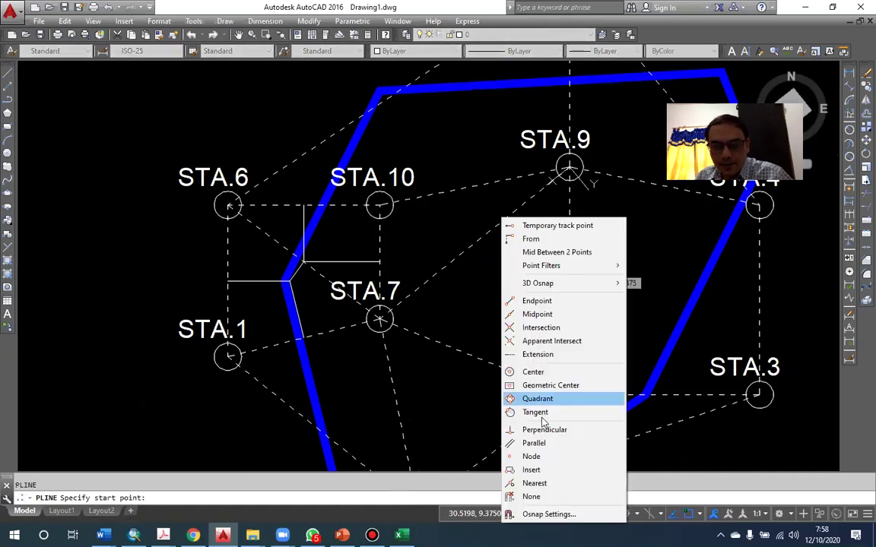
click(537, 314)
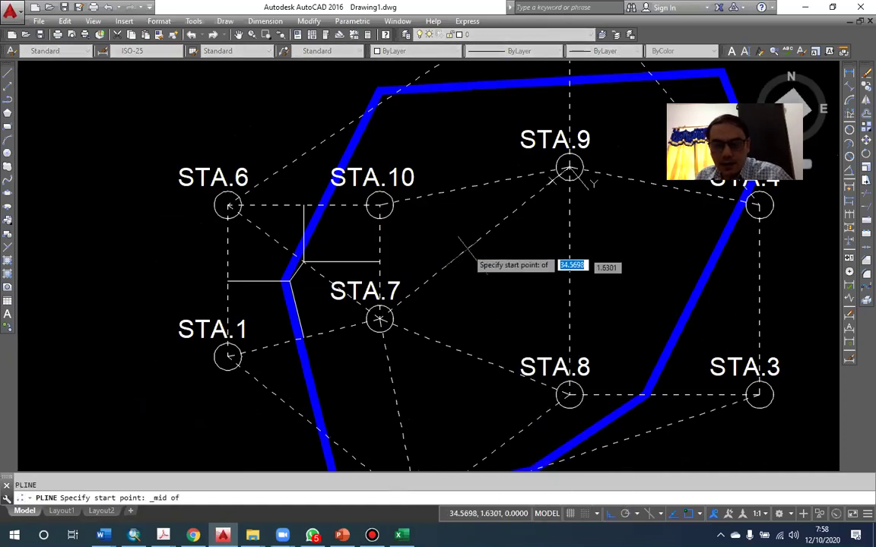
click(473, 245)
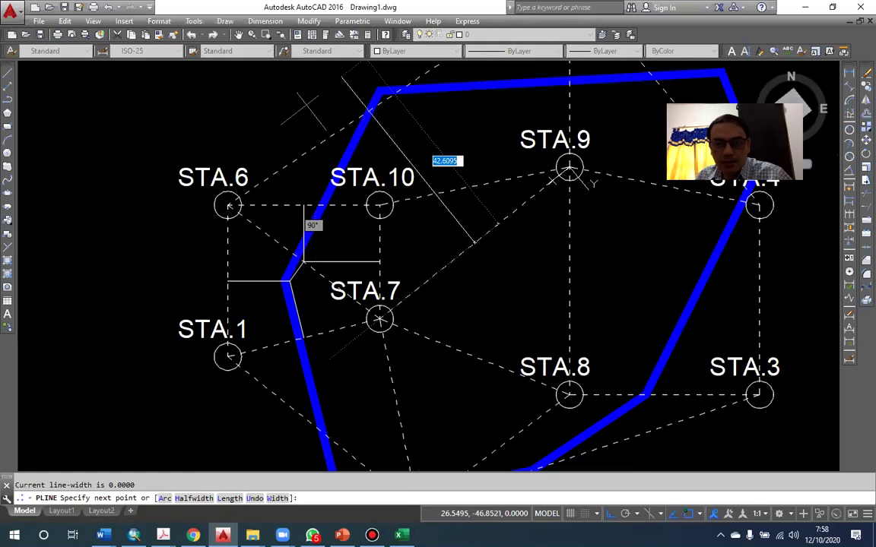
click(338, 70)
key(Return)
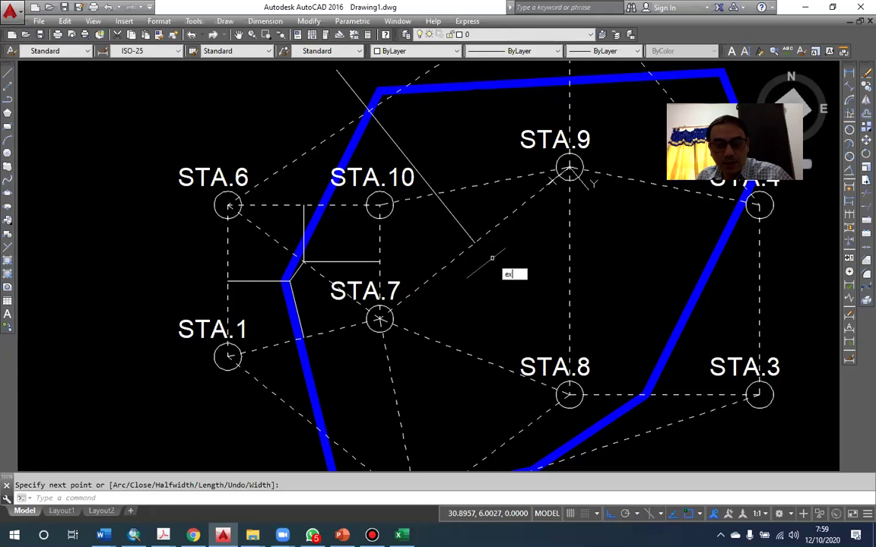
Step: Extend the STA.7–STA.9 bisector southeast to the dashed line toward STA.8
text(ex)
key(Return)
key(Return)
click(470, 242)
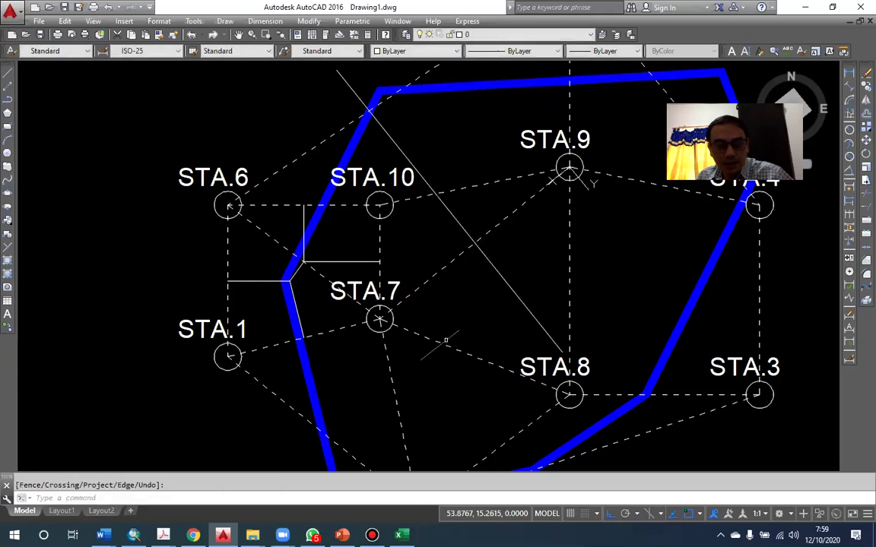
Step: Extend the horizontal bisector between STA.10 and STA.7 east until it meets the diagonal STA.7–STA.9 bisector
text(ex)
key(Return)
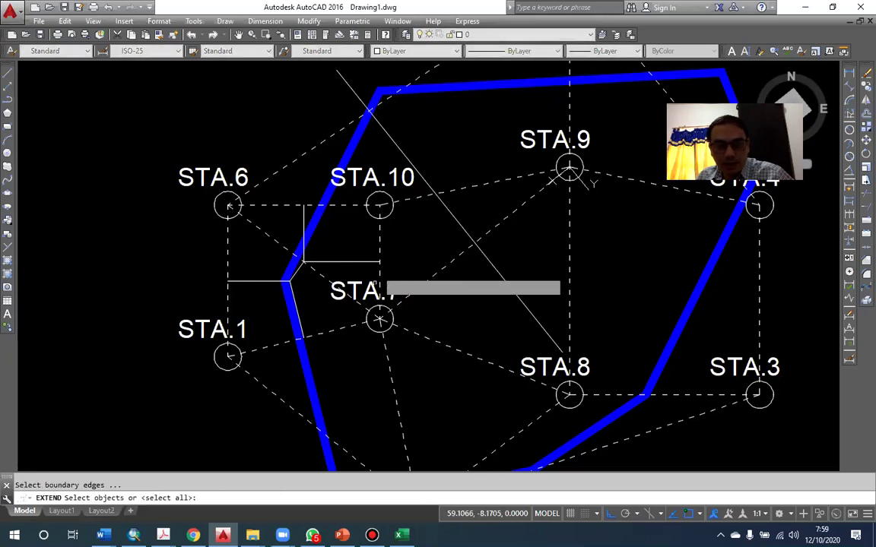
key(Return)
click(372, 261)
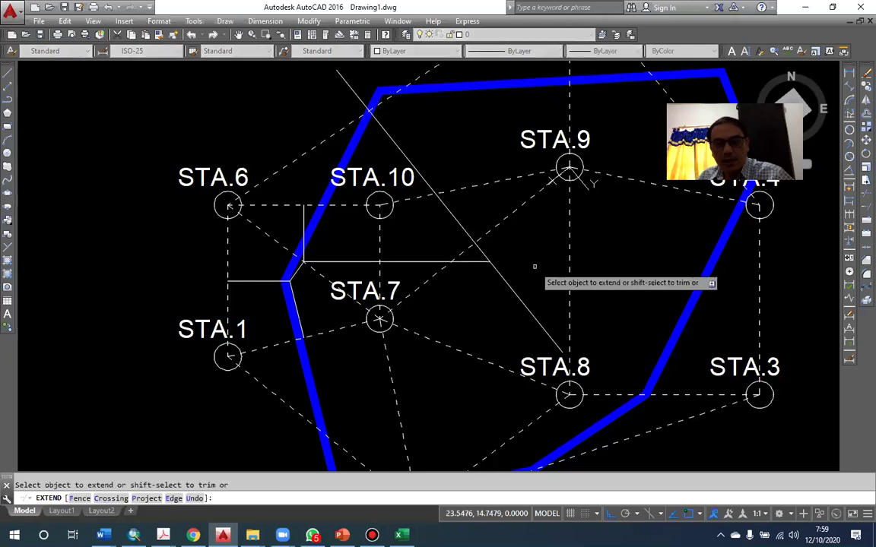
key(Return)
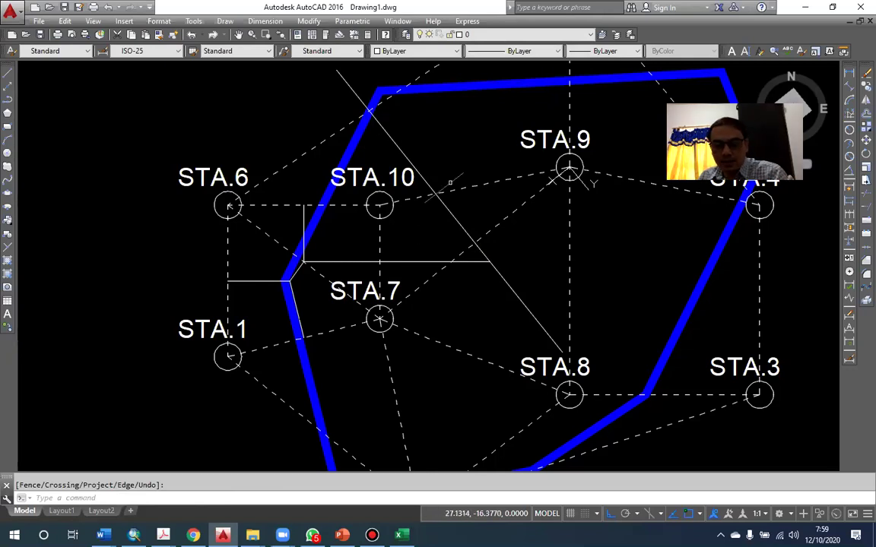
text(p)
key(Escape)
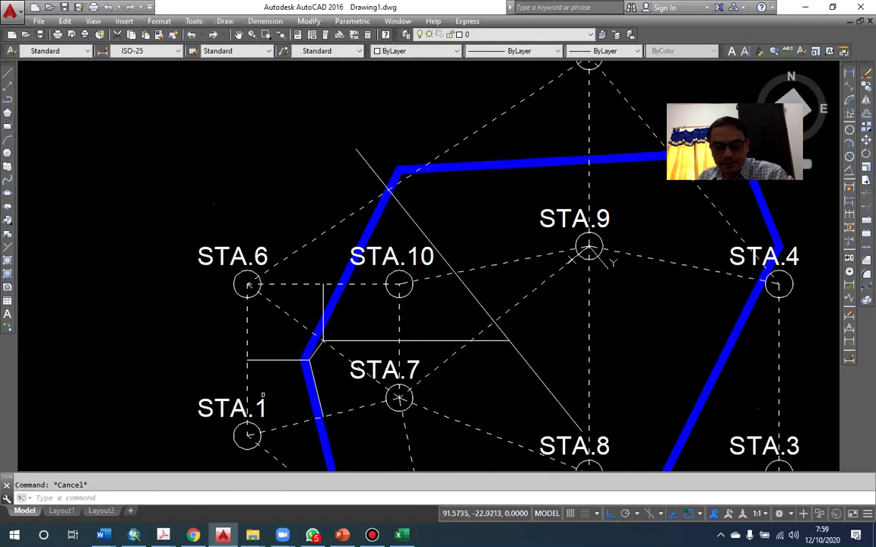
Step: Align the UCS to the dashed line running northeast from STA.6 with the Object option
text(ucs)
key(Return)
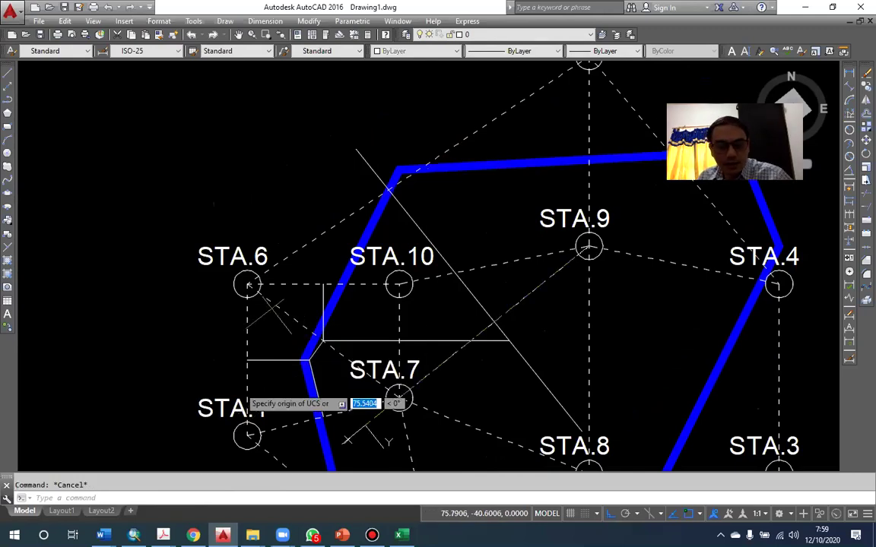
click(220, 498)
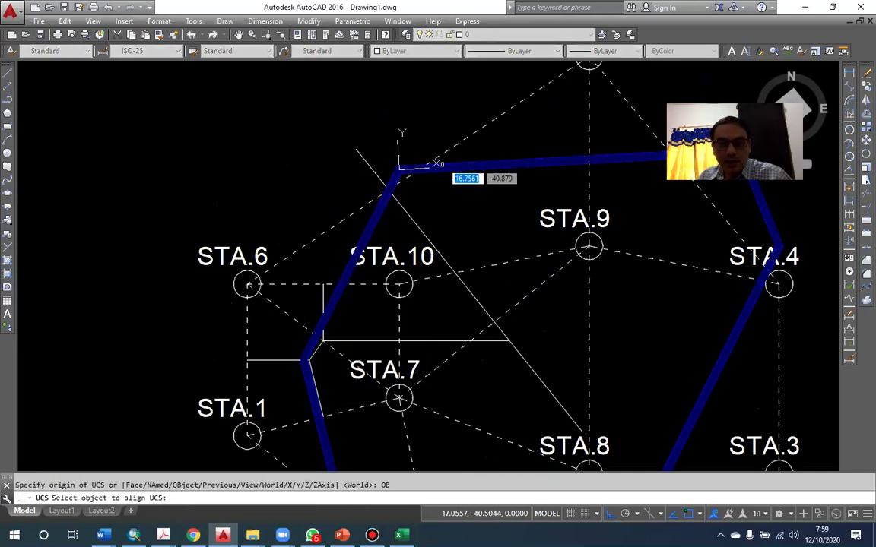
click(448, 153)
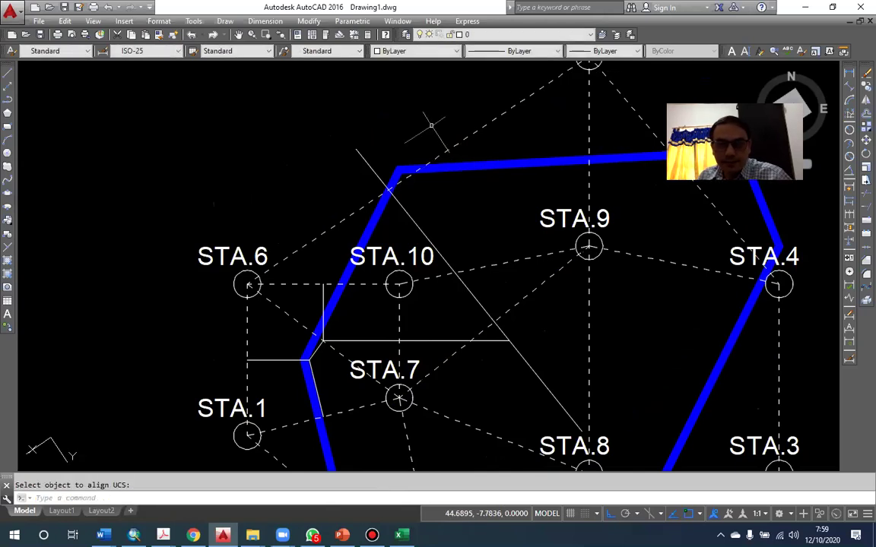
Step: Draw a perpendicular polyline about 20 units long, southeast from the midpoint of the dashed line running northeast from STA.6
text(pl)
key(Return)
click(419, 169)
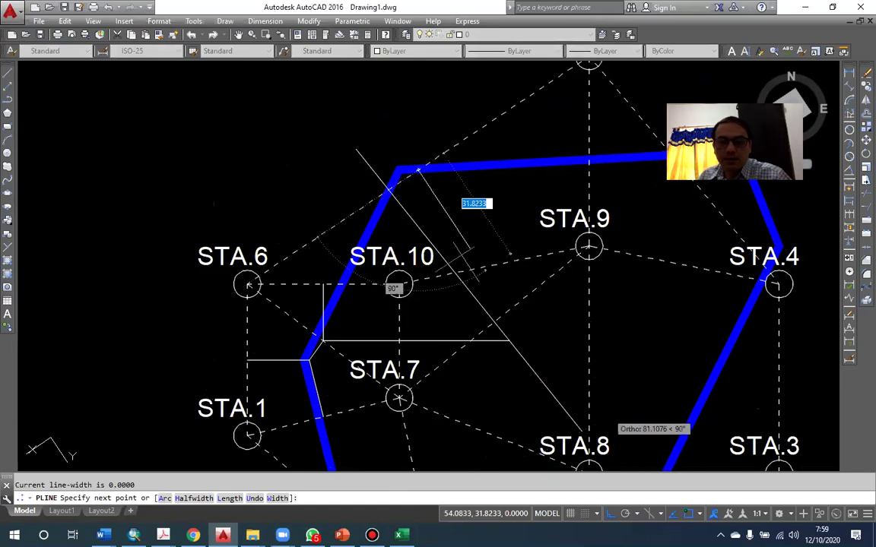
click(456, 232)
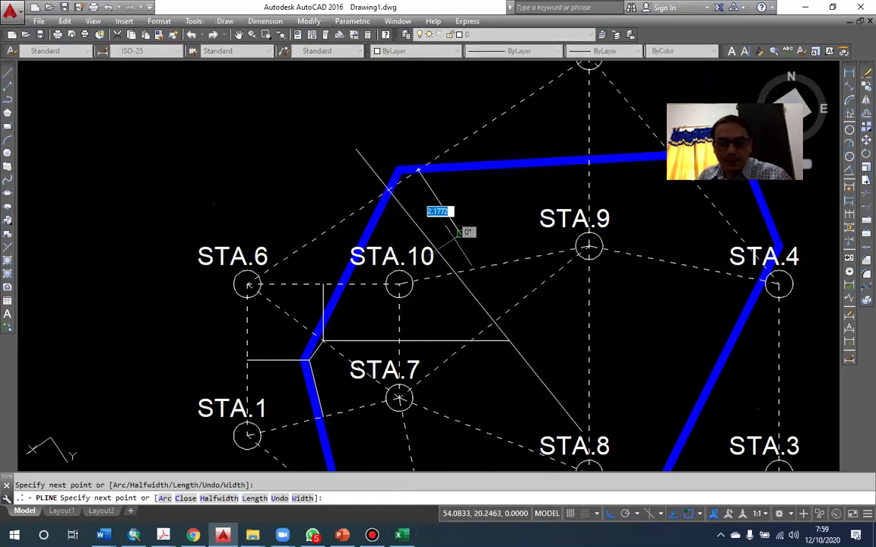
key(Escape)
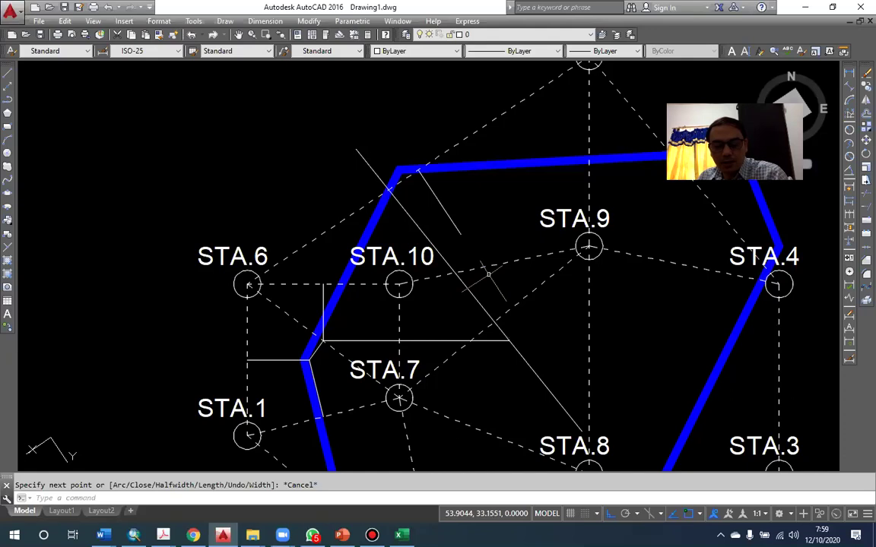
Step: Align the UCS to the dashed line between STA.10 and STA.9 with the Object option
text(ucs)
key(Return)
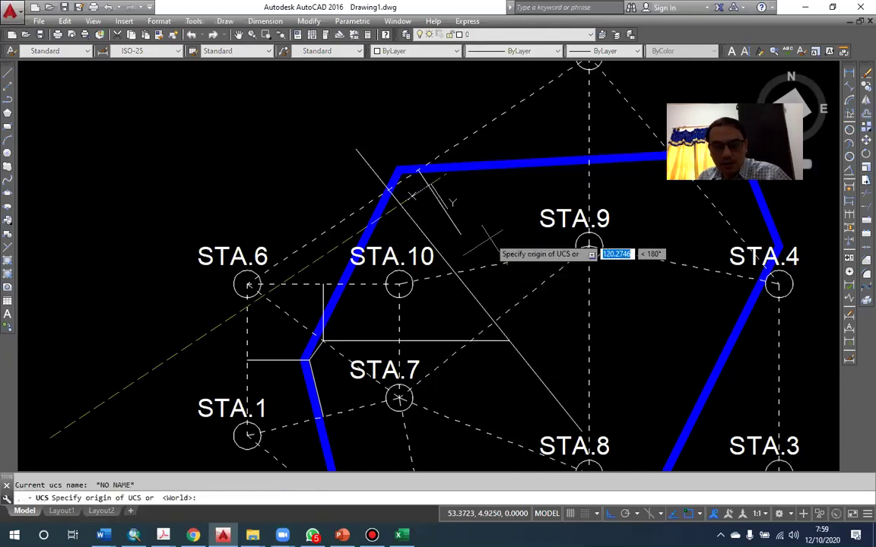
key(Escape)
text(u)
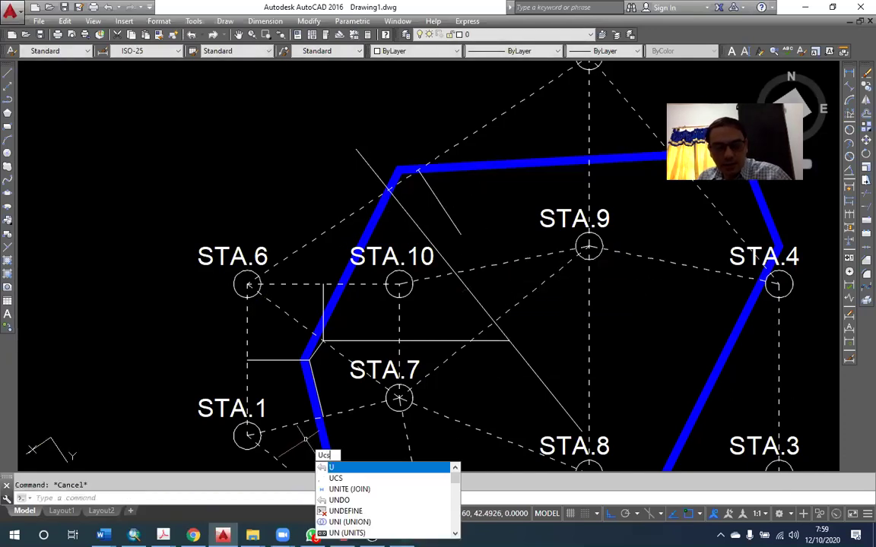
key(Return)
click(220, 498)
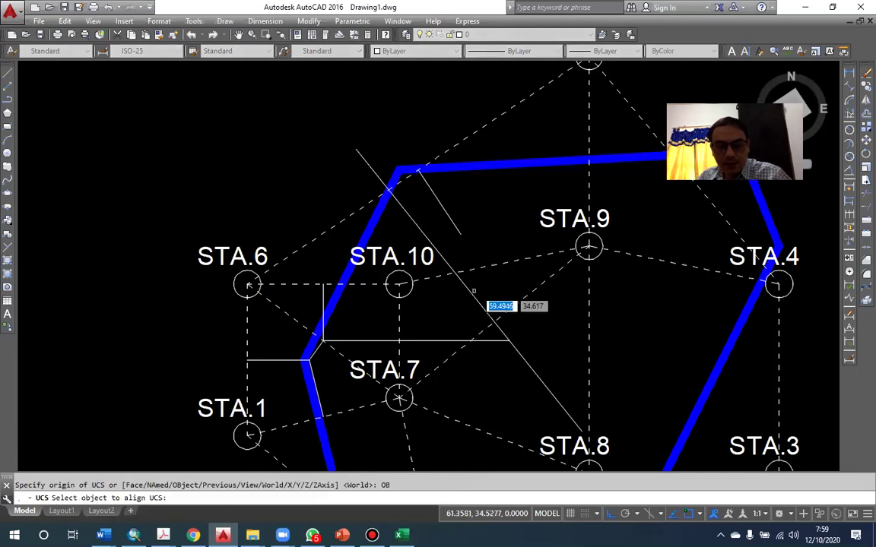
click(499, 265)
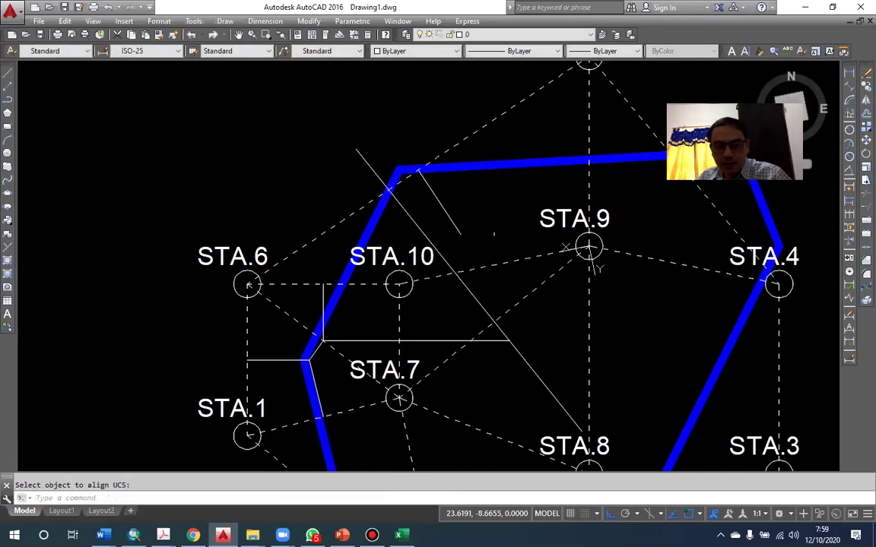
Step: Draw a perpendicular polyline from the midpoint of the STA.10–STA.9 line south past the horizontal bisector
shift+right_click(498, 242)
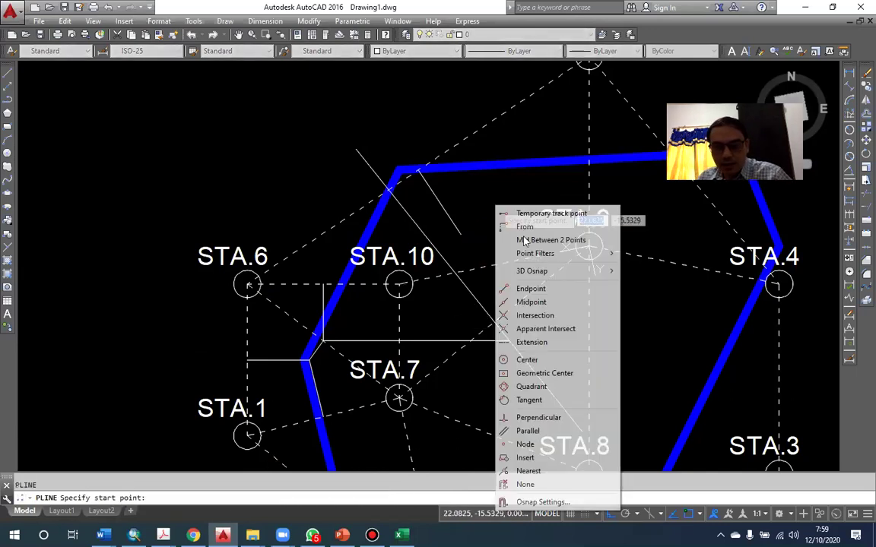
click(541, 304)
click(494, 268)
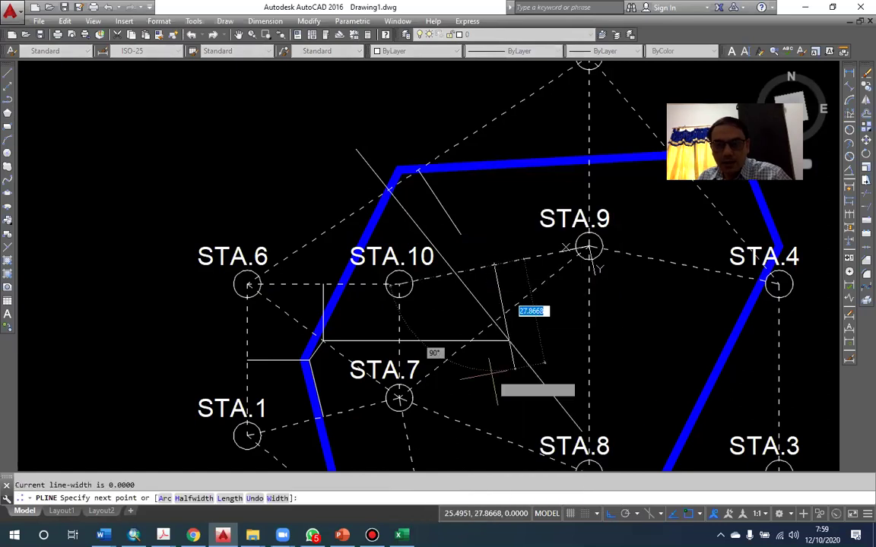
key(Escape)
Step: Trim the diagonal bisector northwest of the three-line junction and the STA.10–STA.9 bisector south of it
text(tr)
key(Return)
drag(514, 346, 499, 343)
key(Return)
click(492, 319)
click(516, 379)
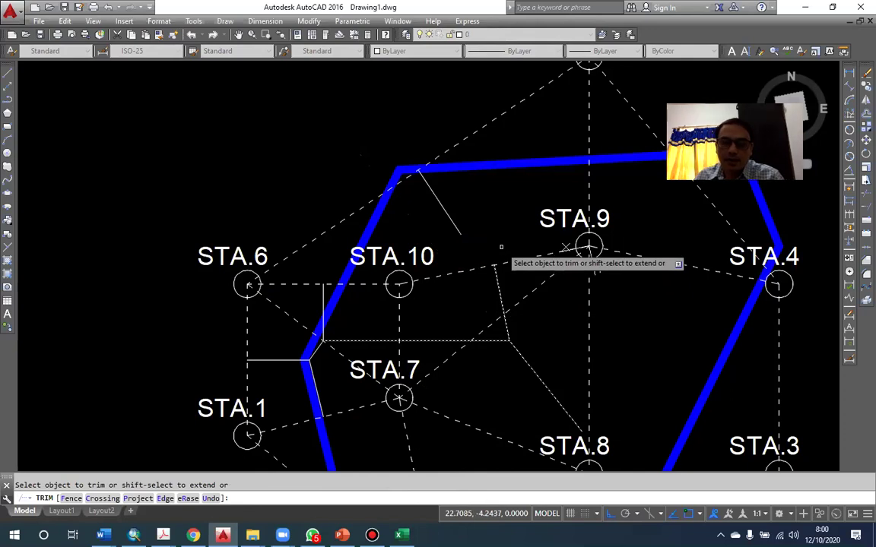
key(Escape)
Step: Extend the short bisector from the northern blue boundary southeast to the STA.10–STA.9 bisector
text(ex)
key(Return)
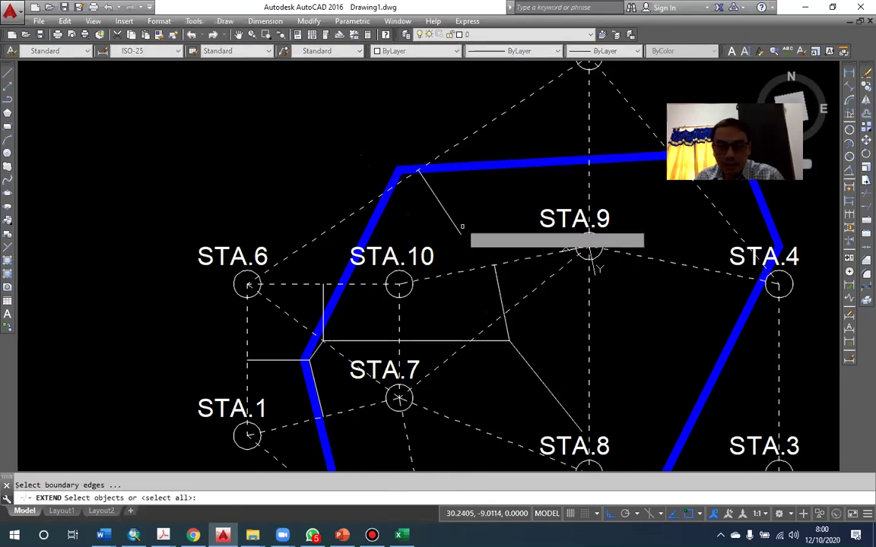
key(Return)
click(469, 250)
key(Return)
Step: Trim the stub of the STA.10–STA.9 bisector above its junction with the extended line
text(tr)
key(Return)
key(Return)
click(501, 270)
key(Return)
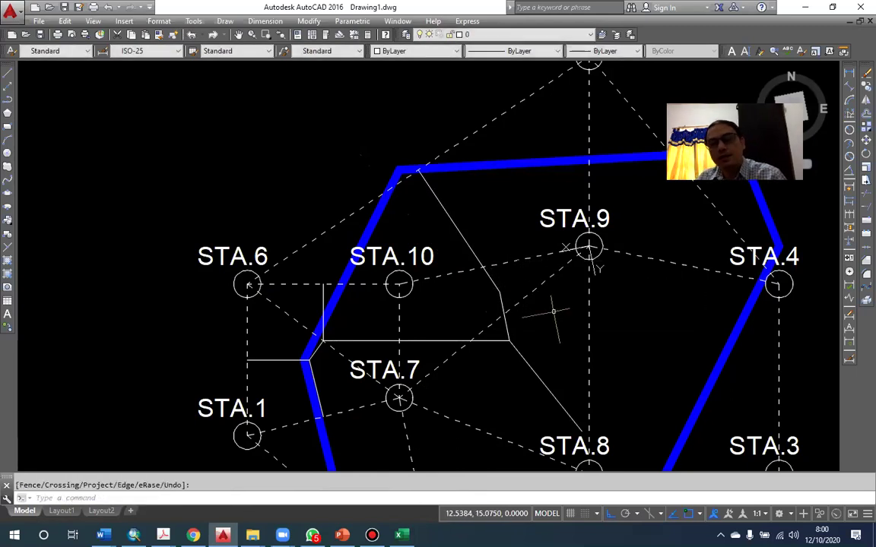
Step: Undo the last trim and trim the stub of the STA.10–STA.9 bisector above its junction with the extended line again
key(ctrl+z)
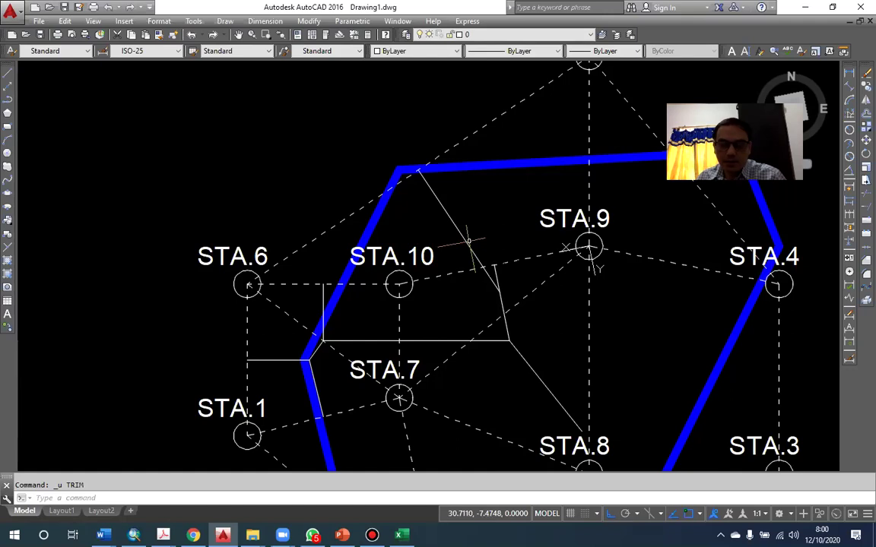
key(space)
key(space)
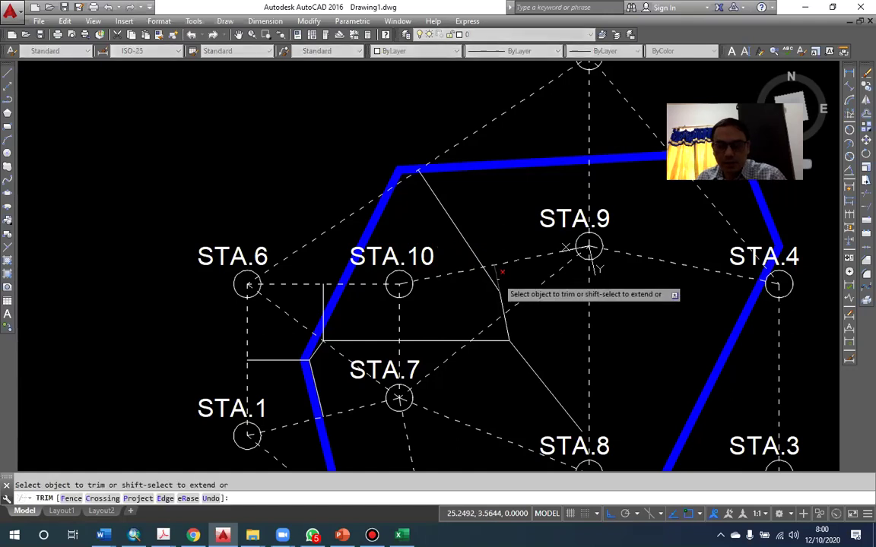
Step: Trace the STA.10 area with a closed polyline along the horizontal bisector, the bent eastern bisectors and the northwest corner of the blue boundary
drag(470, 308, 480, 265)
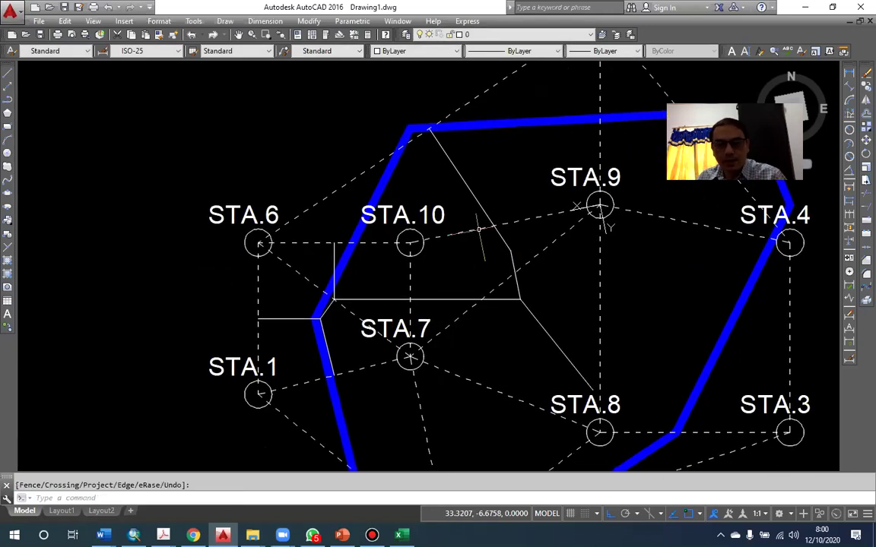
drag(479, 228, 498, 256)
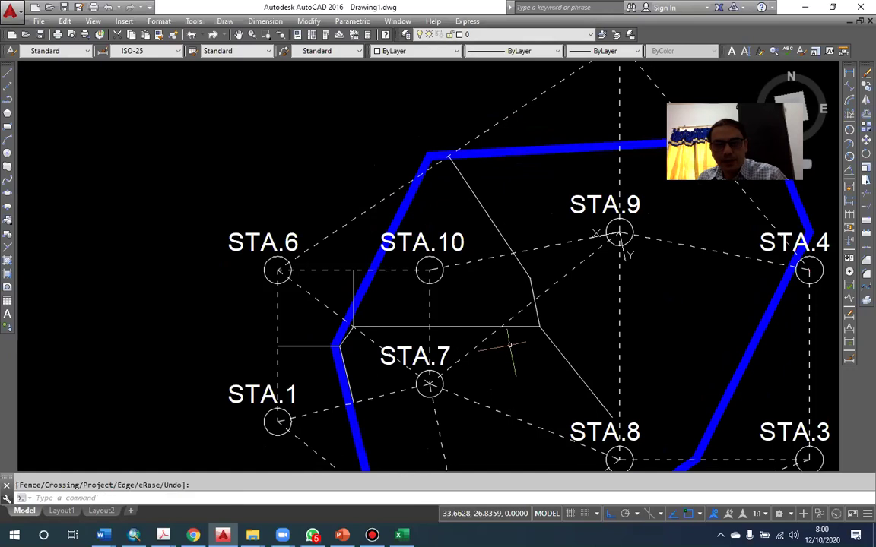
scroll(470, 215, up, 2)
key(Escape)
text(pl)
key(Return)
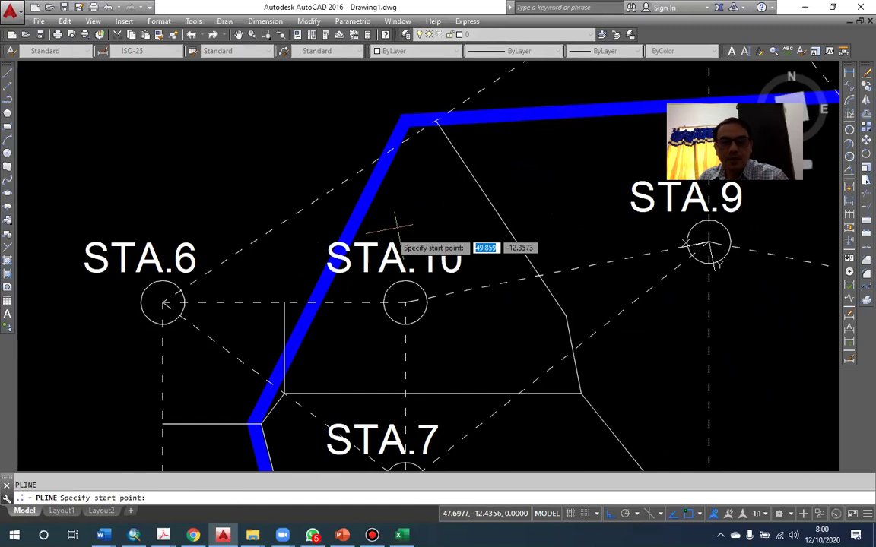
click(283, 393)
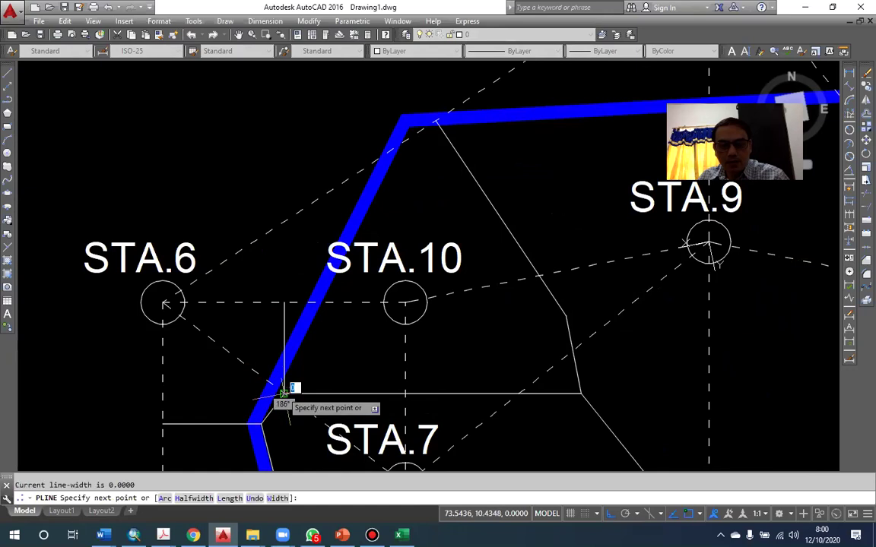
click(581, 393)
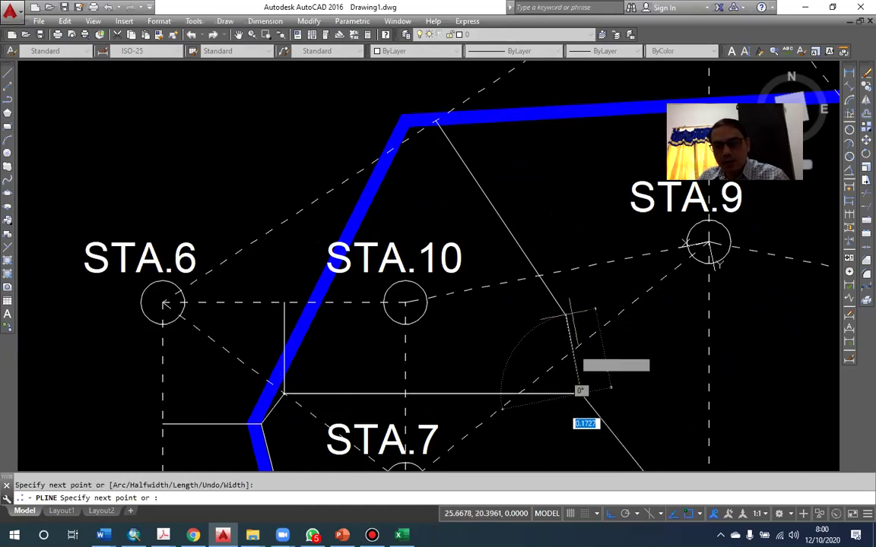
click(566, 312)
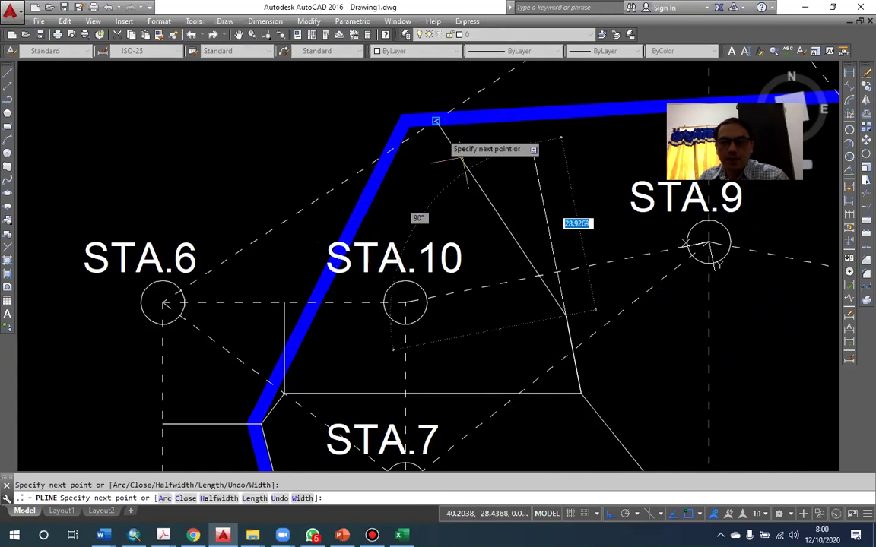
click(405, 120)
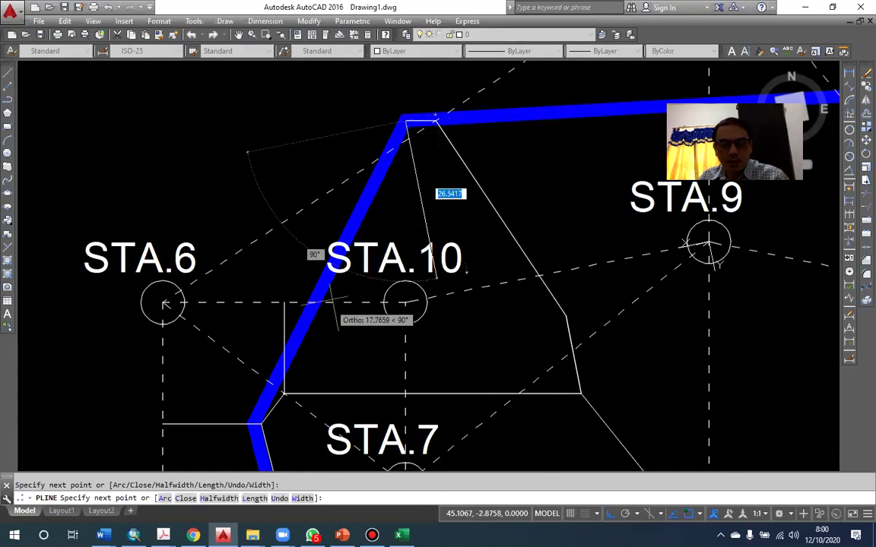
text(c)
key(Return)
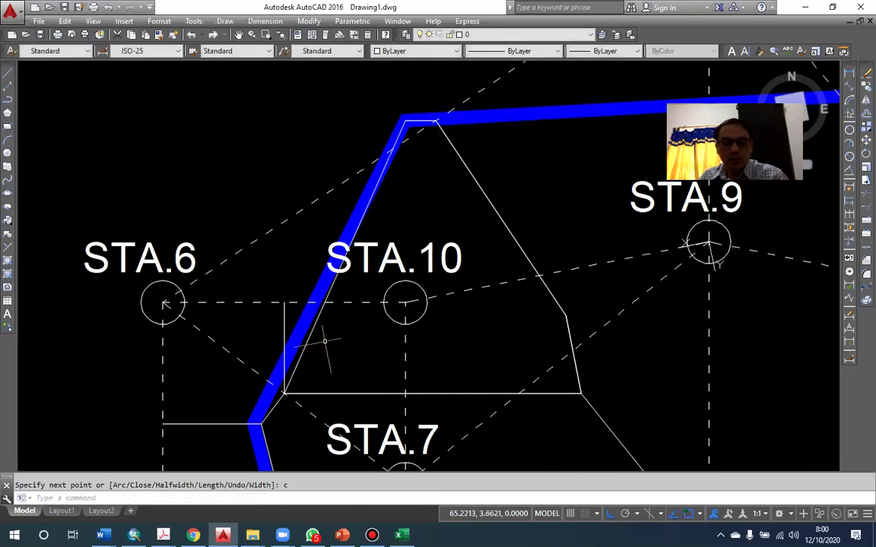
Step: Add a vertex to the polyline's west edge where the blue boundary crosses the dashed STA.6–STA.10 line
click(318, 324)
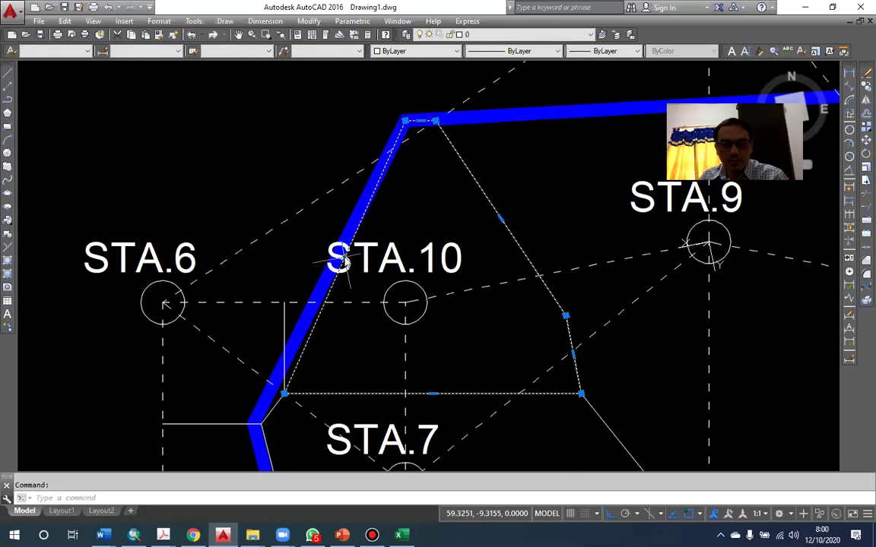
mouse_move(344, 257)
click(372, 292)
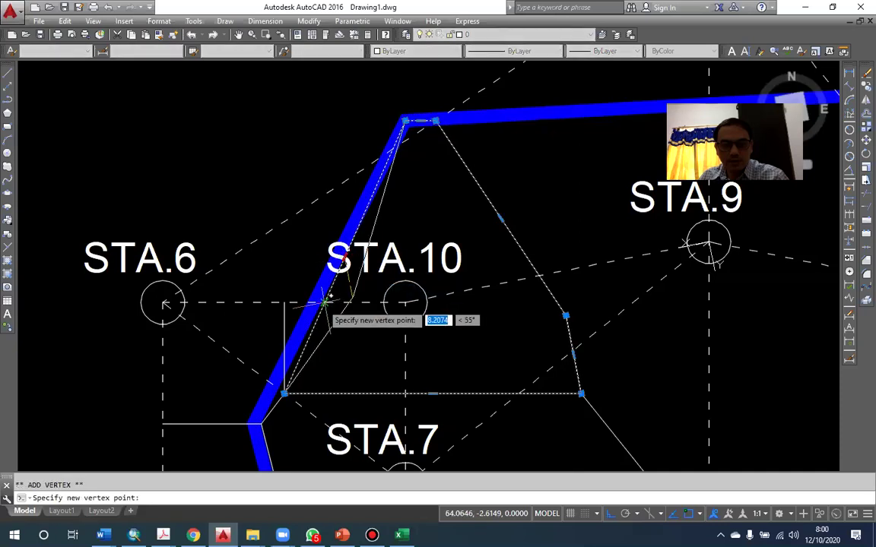
right_click(325, 302)
click(316, 302)
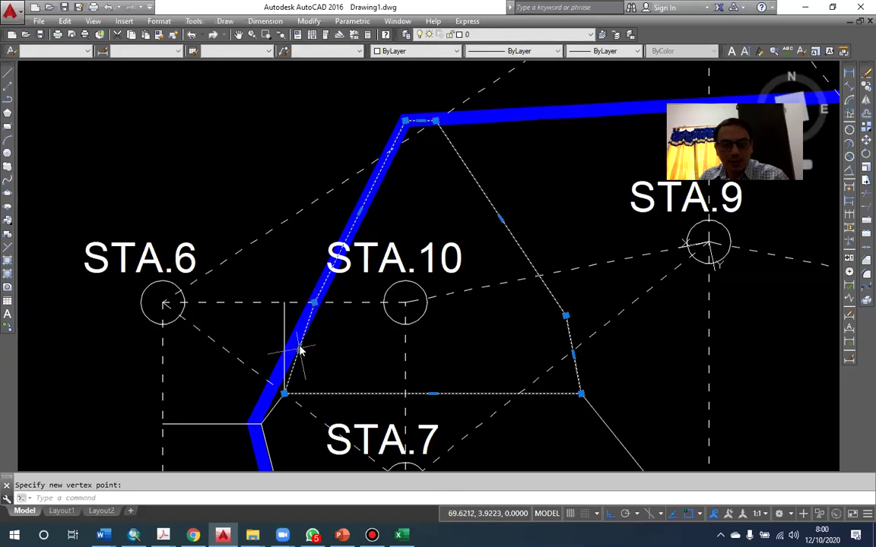
mouse_move(300, 348)
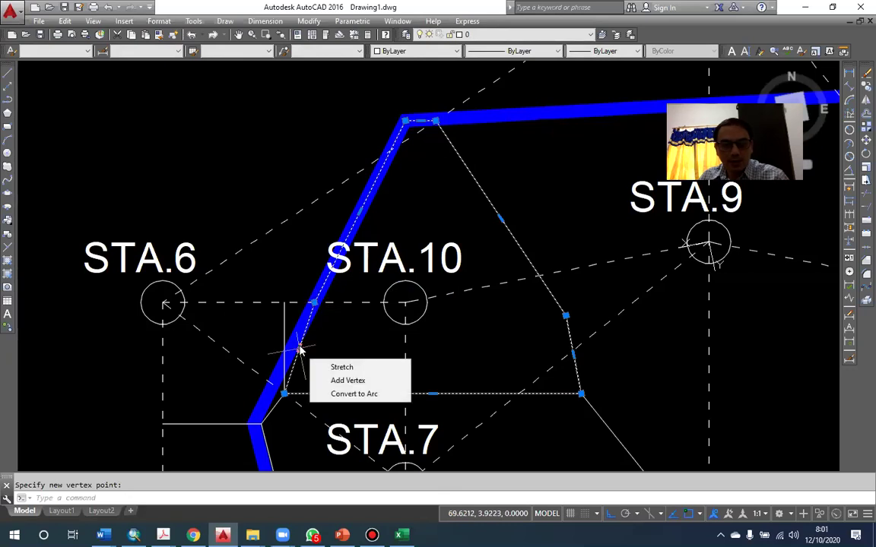
click(334, 380)
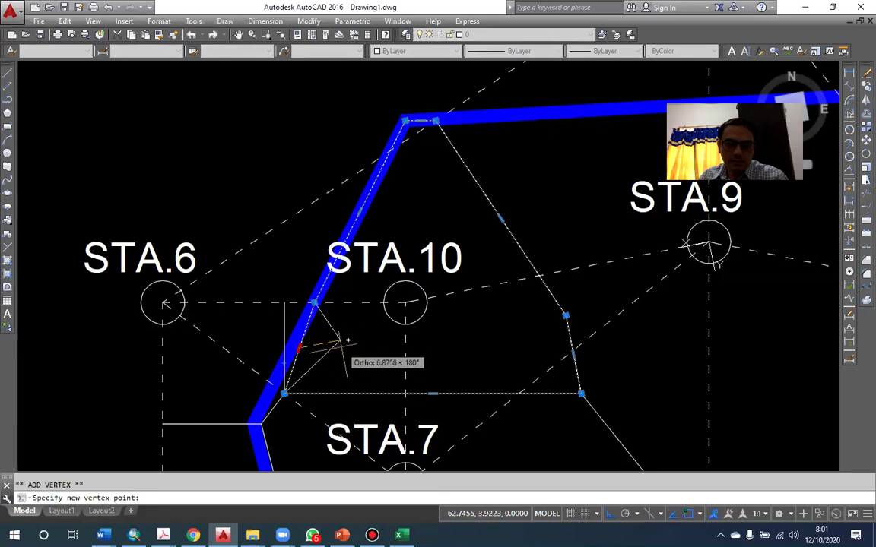
key(Escape)
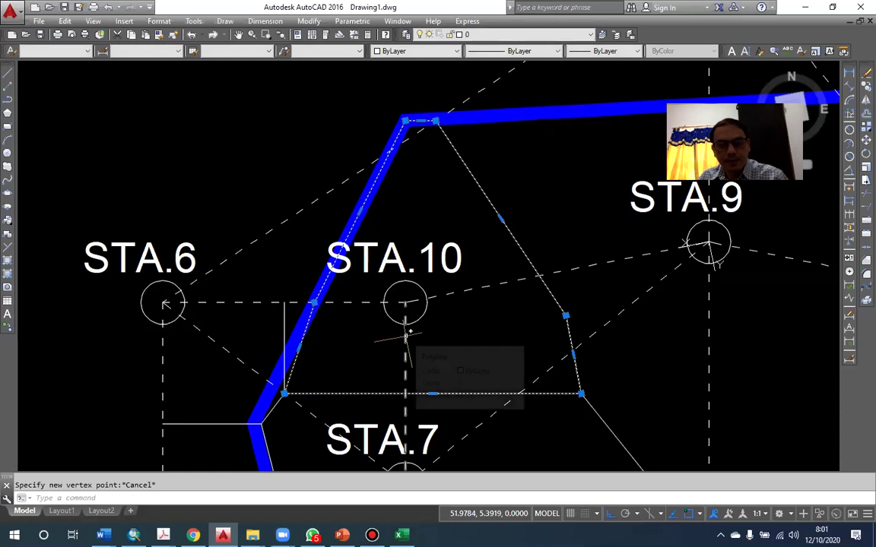
Step: Add a vertex on the lower west edge of the polyline where the vertical STA.6–STA.10 bisector meets the blue boundary
mouse_move(299, 346)
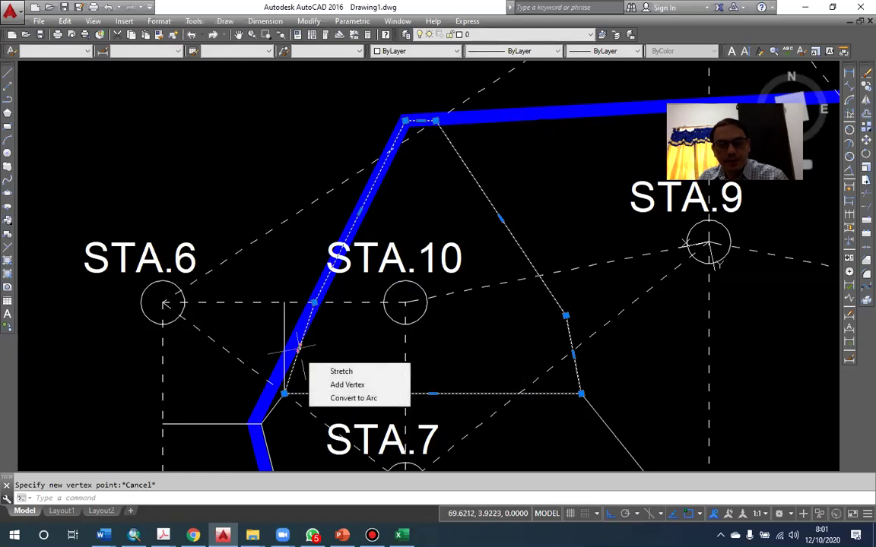
click(335, 387)
key(Escape)
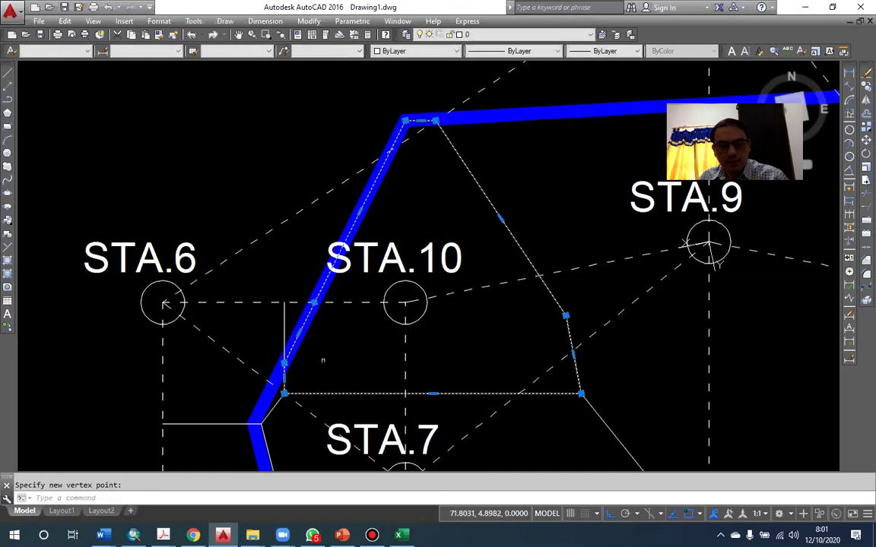
key(Escape)
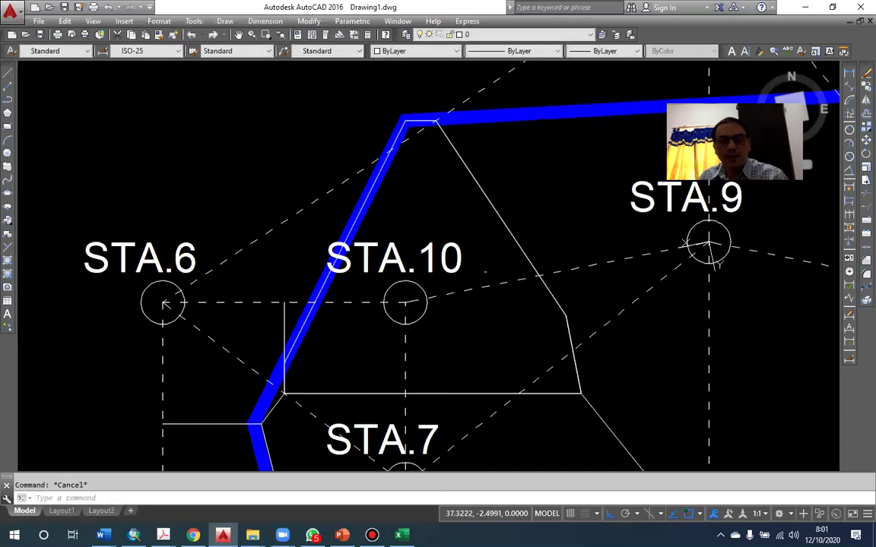
Step: Hatch the closed STA.10 polyline with the predefined SOLID pattern in yellow
click(480, 189)
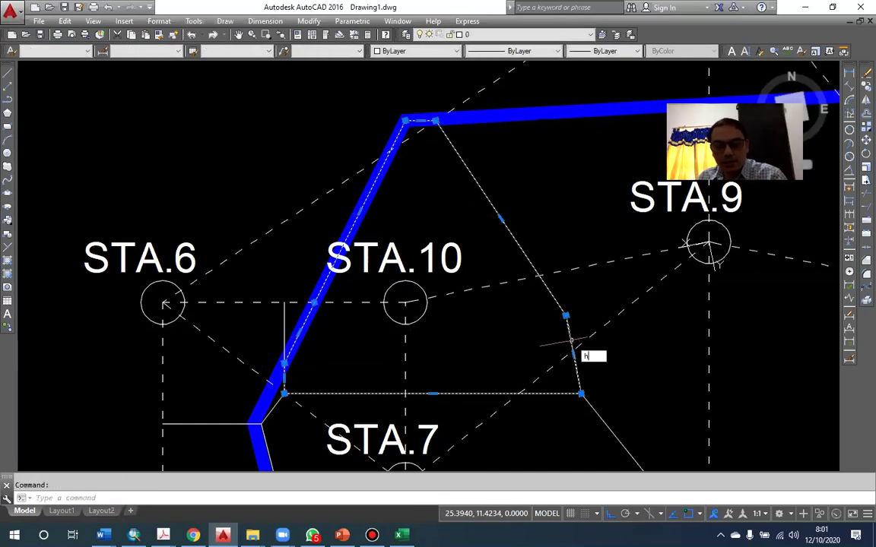
text(h)
key(Return)
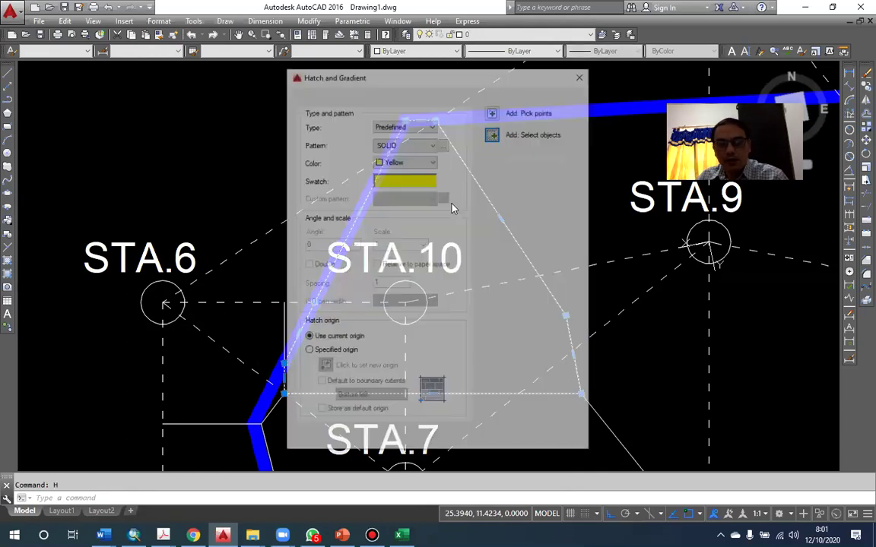
click(493, 133)
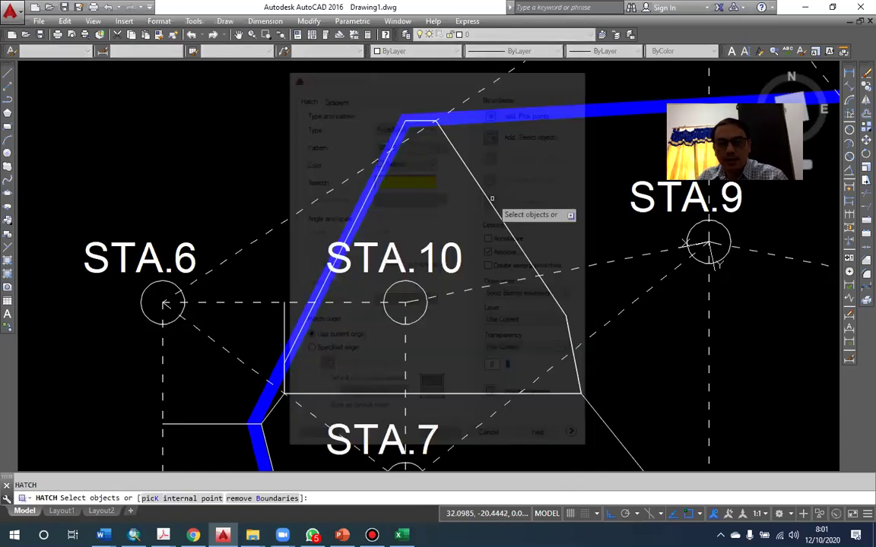
click(479, 182)
key(Return)
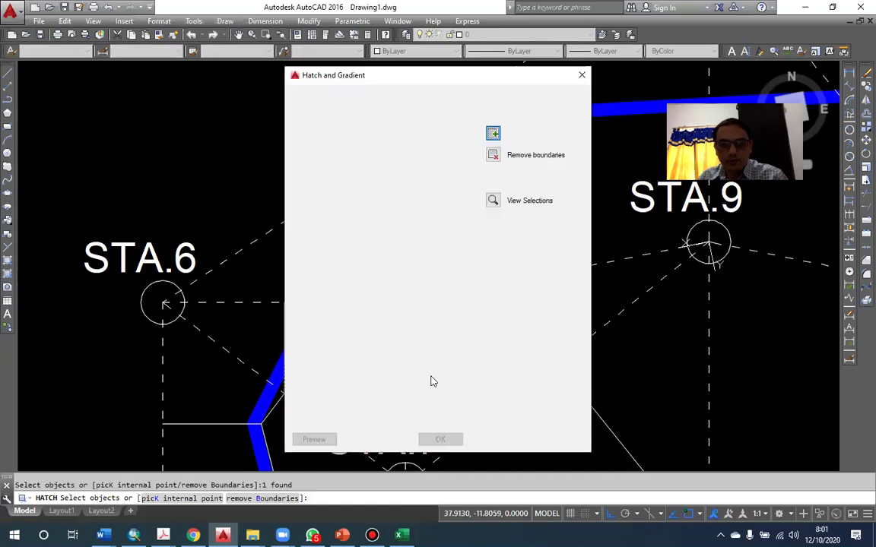
click(439, 440)
Step: Send the yellow STA.10 hatch to the back of the draw order
scroll(329, 191, down, 2)
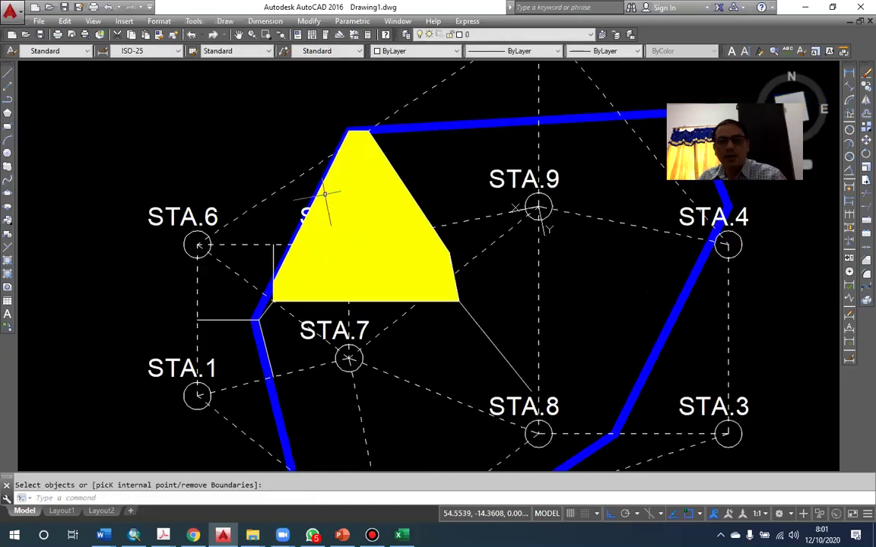
scroll(328, 192, up, 2)
click(373, 184)
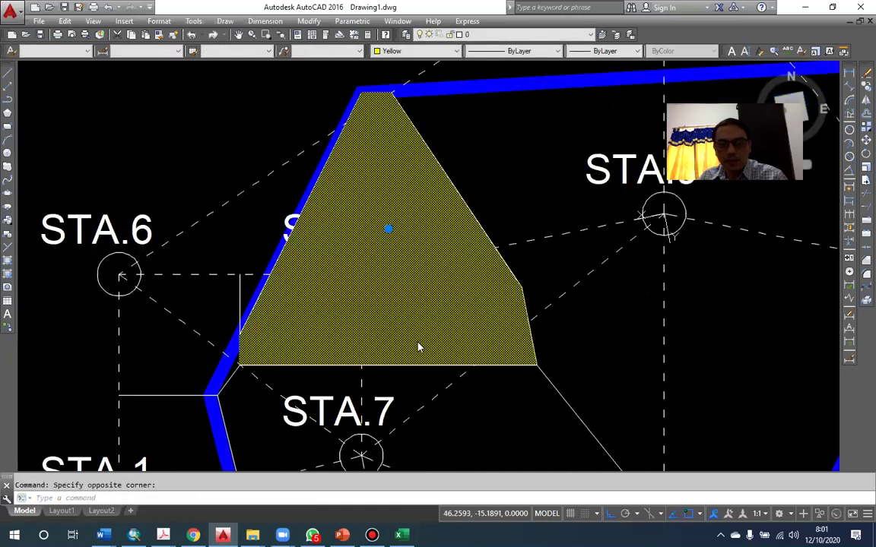
right_click(377, 353)
mouse_move(490, 367)
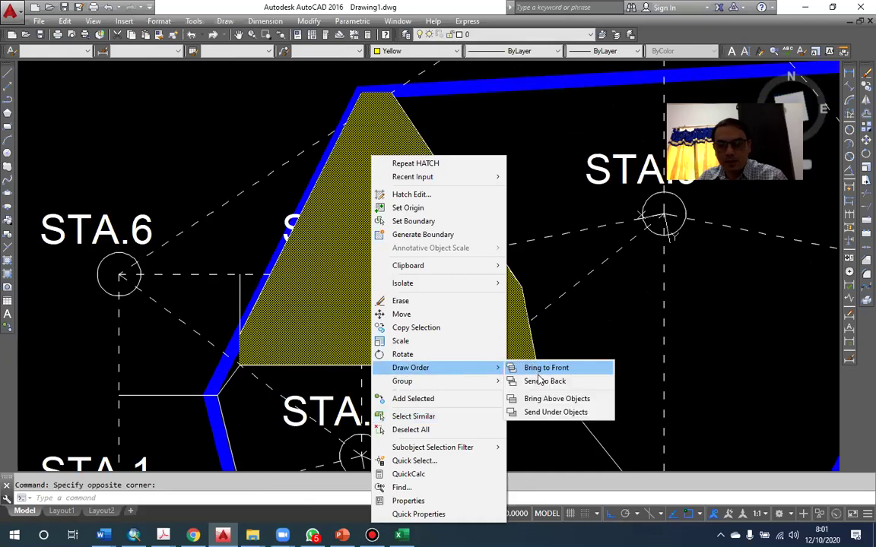
click(546, 380)
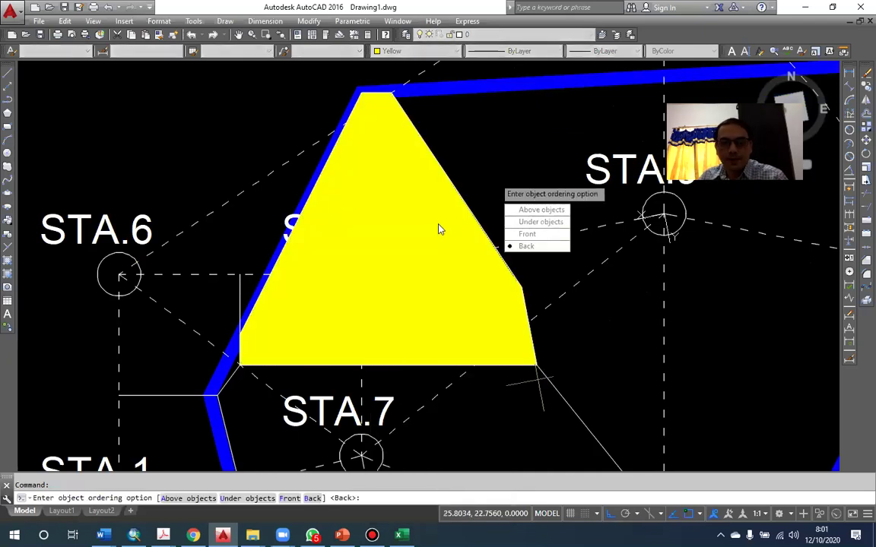
key(Escape)
right_click(428, 203)
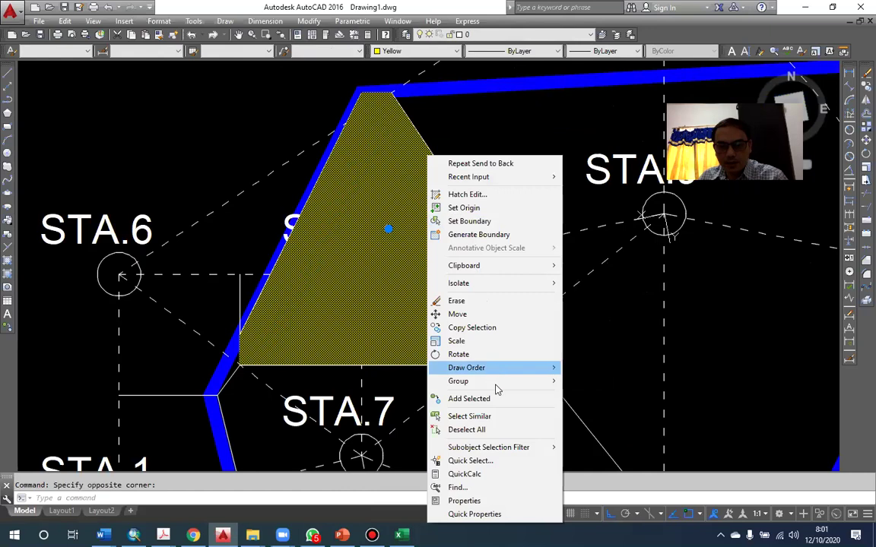
mouse_move(490, 367)
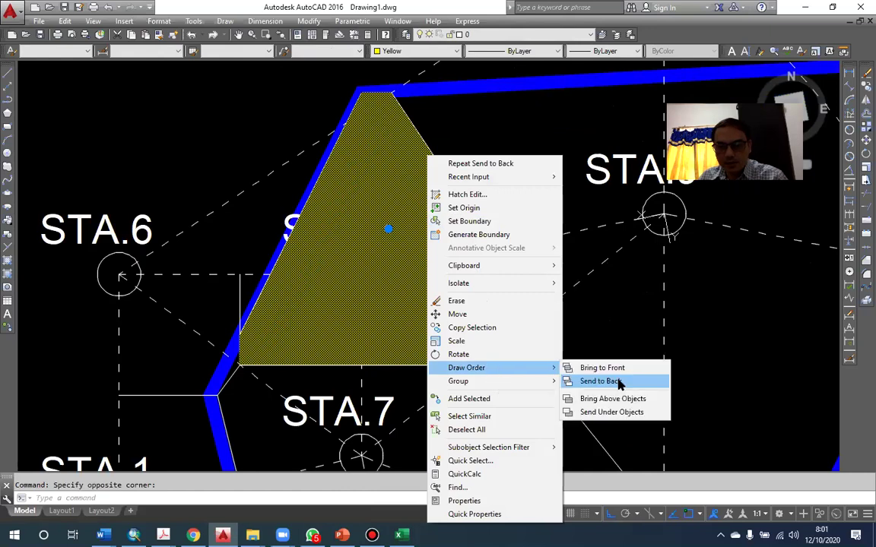
click(601, 381)
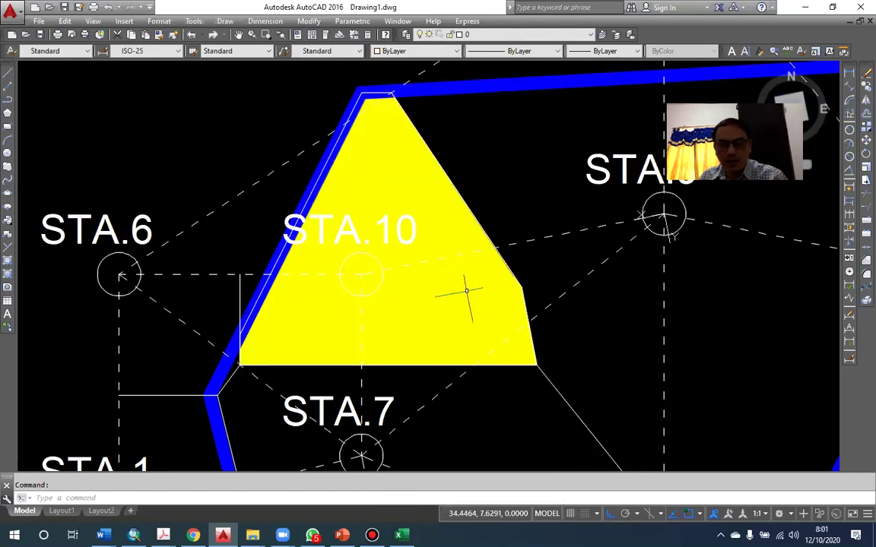
key(Escape)
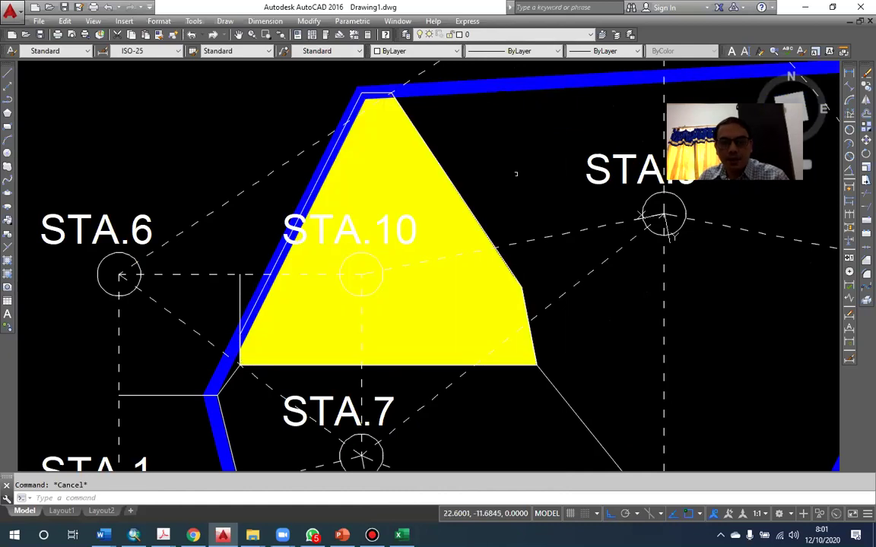
Step: Open the properties of the yellow STA.10 hatch and check its area
scroll(515, 174, down, 2)
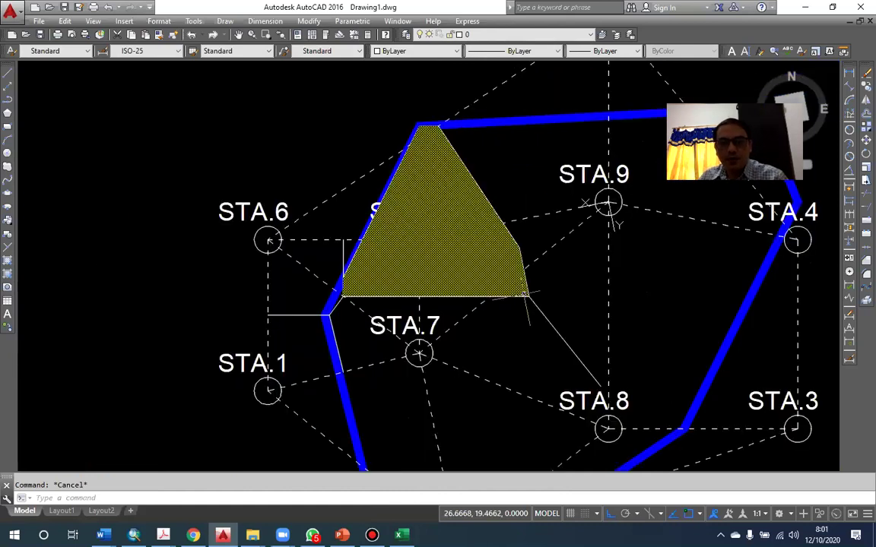
scroll(602, 289, up, 2)
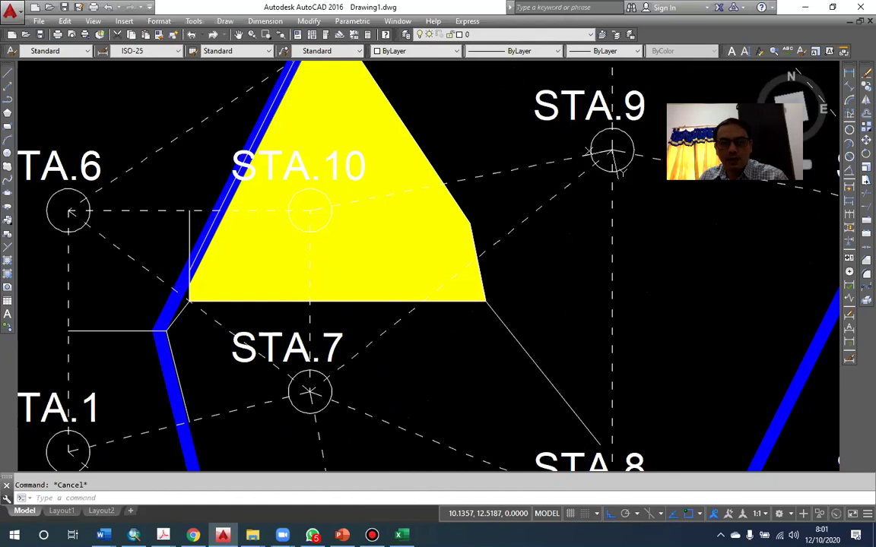
scroll(365, 236, up, 1)
click(365, 236)
right_click(364, 236)
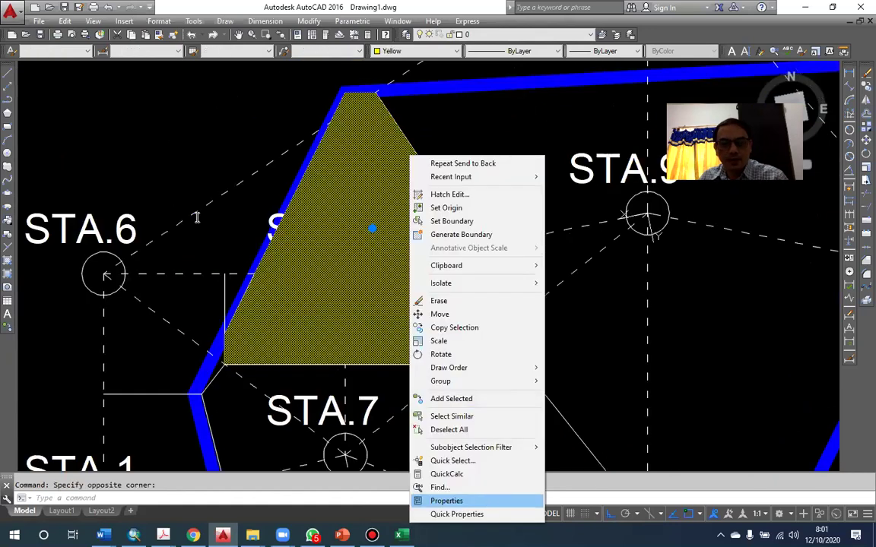
click(449, 501)
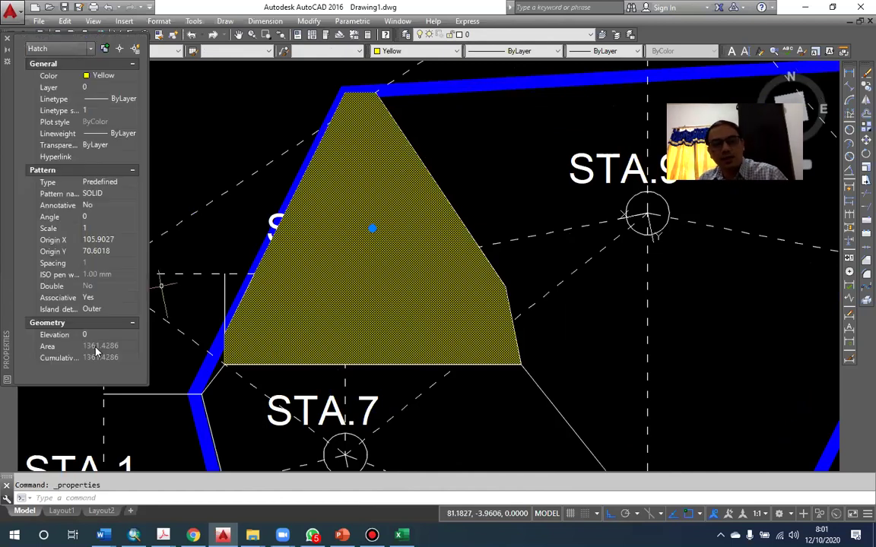
Step: Copy the STA.10 hatch's area, switch to the Excel workbook, head cell D2 with "A" and enter 1361.4286 in D3
click(133, 348)
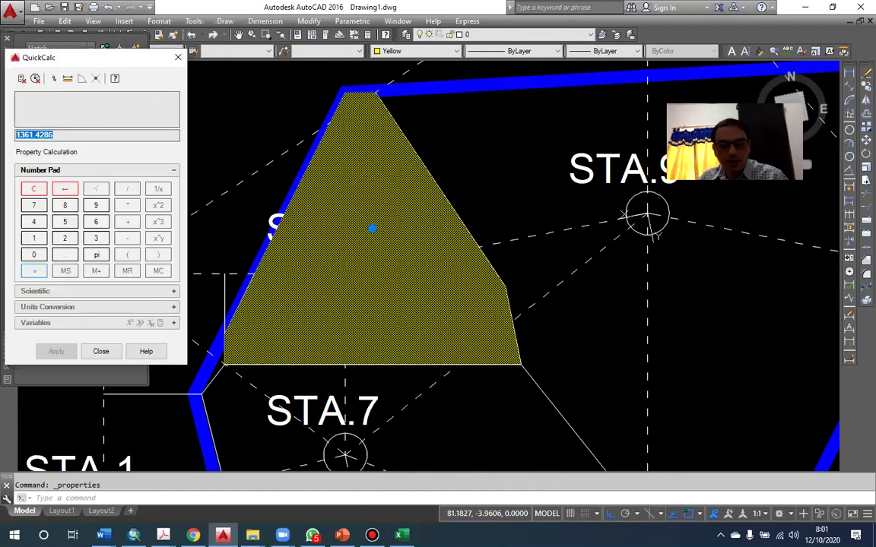
key(Escape)
key(alt+Tab)
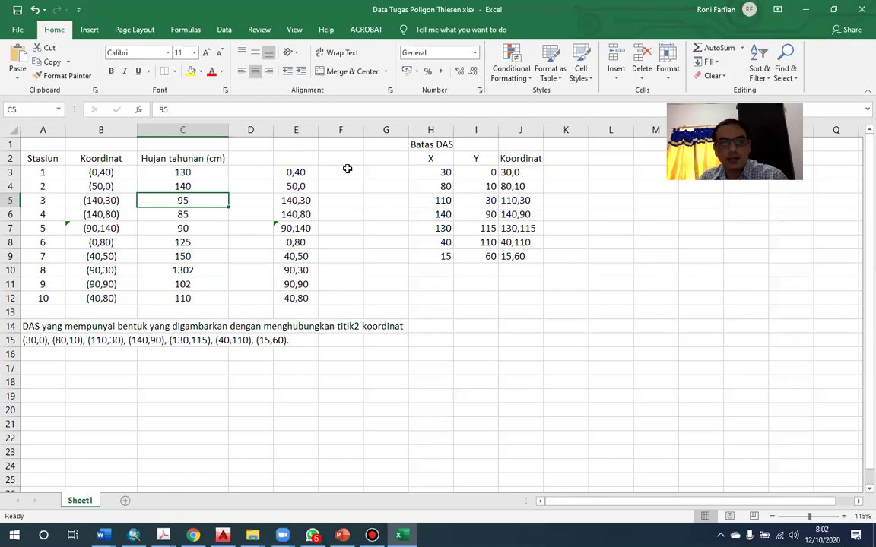
click(259, 155)
text(A)
key(Return)
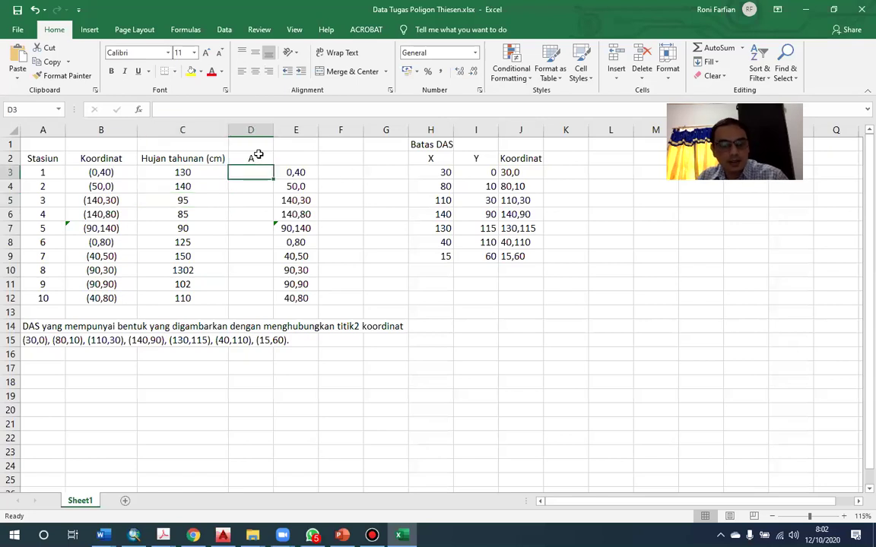
text(1361.4286)
Step: Clear the unbracketed station coordinates from cells E3 to E12
click(312, 176)
drag(300, 219, 305, 295)
key(Delete)
Step: Move the area value from cell D3 to D12, in the row of station 10
key(Left)
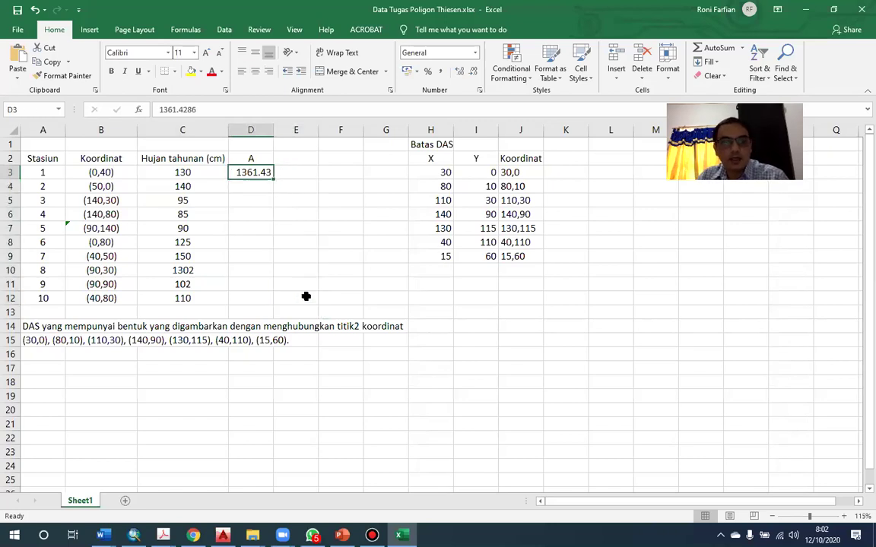
key(ctrl+c)
key(Down)
key(Down)
key(Down)
key(Down)
key(Down)
key(Down)
key(Down)
key(Down)
key(Down)
key(Down)
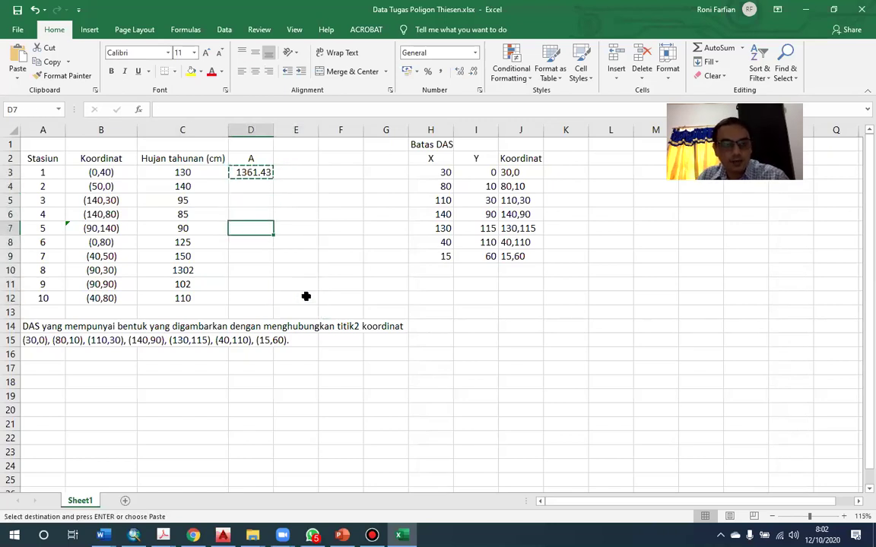
key(Up)
key(Return)
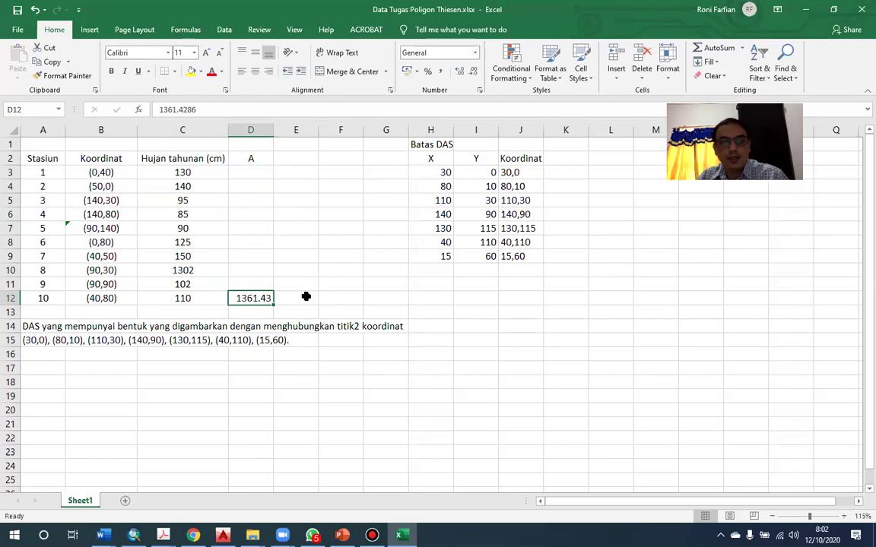
key(ctrl+Up)
key(Down)
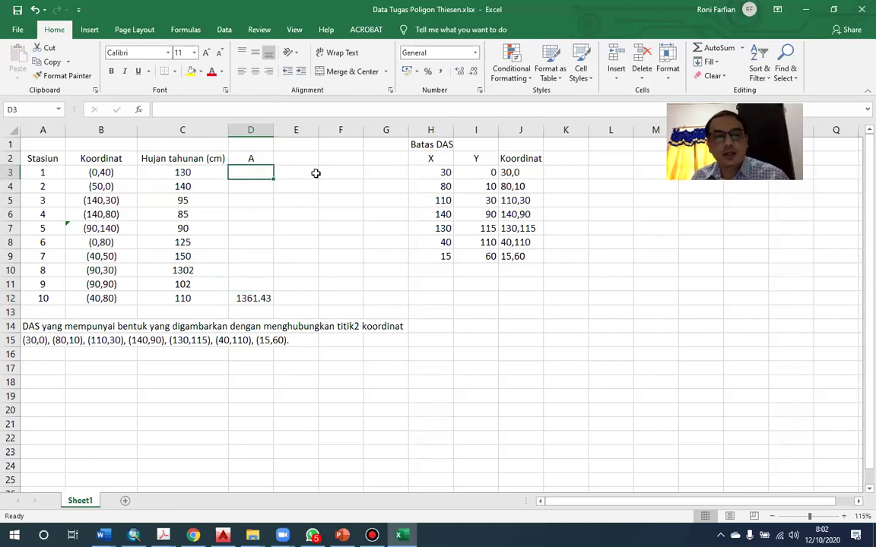
click(295, 310)
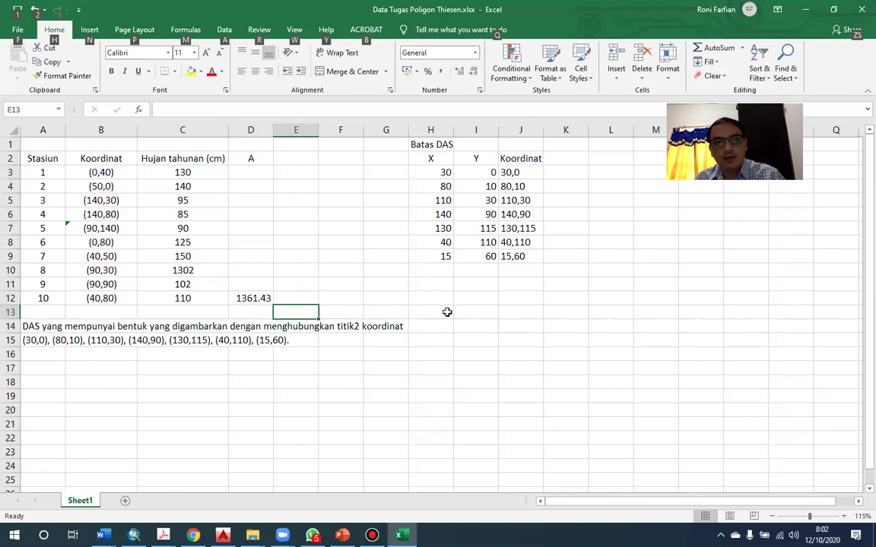
Step: Switch back to AutoCAD and delete the yellow STA.10 hatch
key(super+Tab)
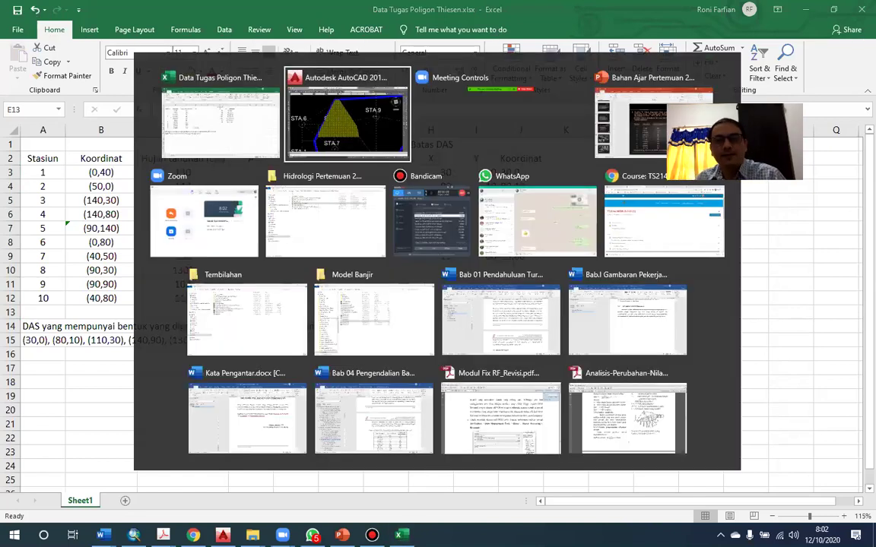
key(Return)
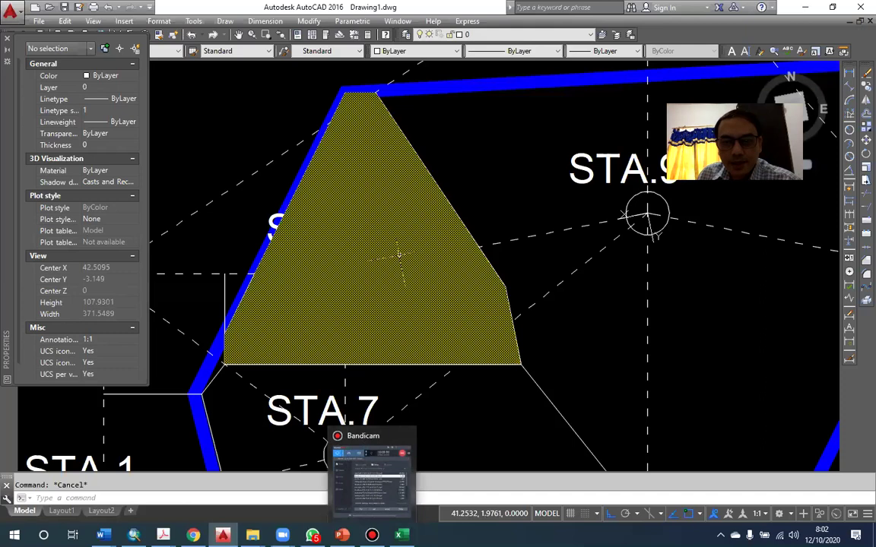
scroll(398, 255, down, 4)
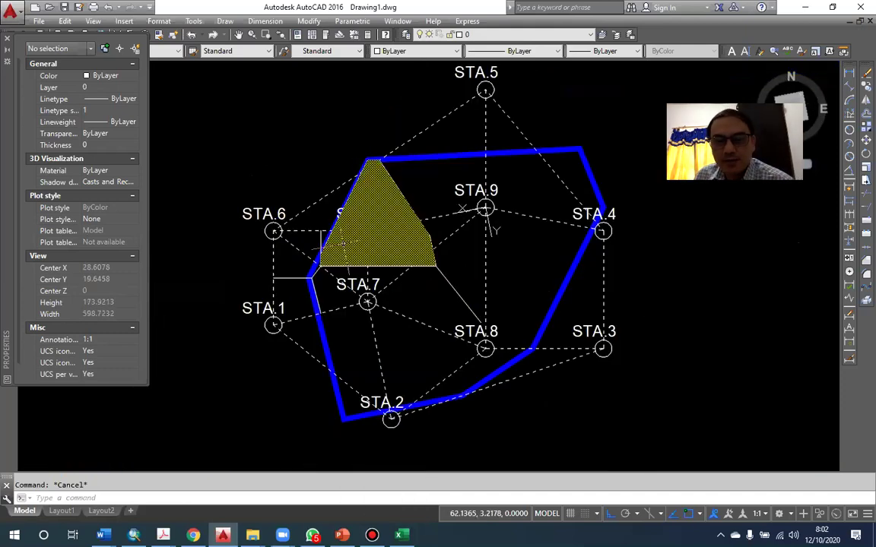
scroll(339, 243, down, 1)
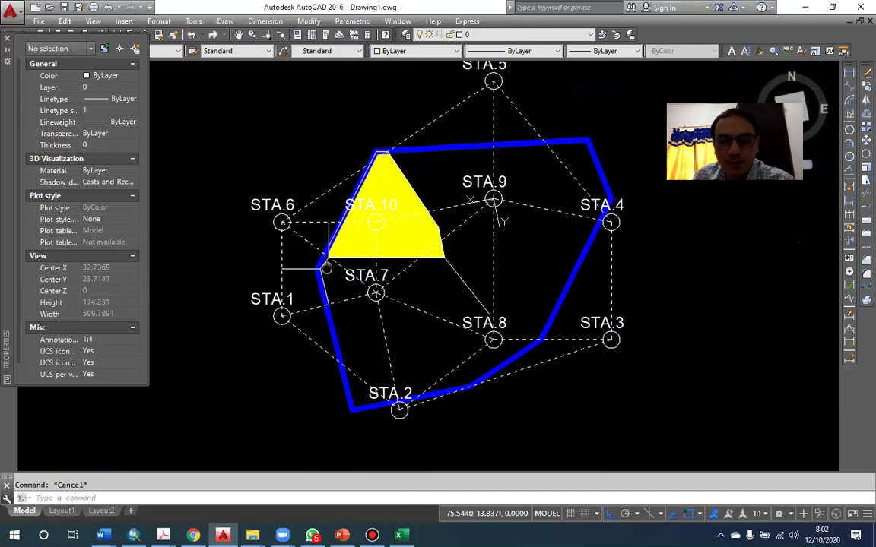
scroll(340, 285, up, 1)
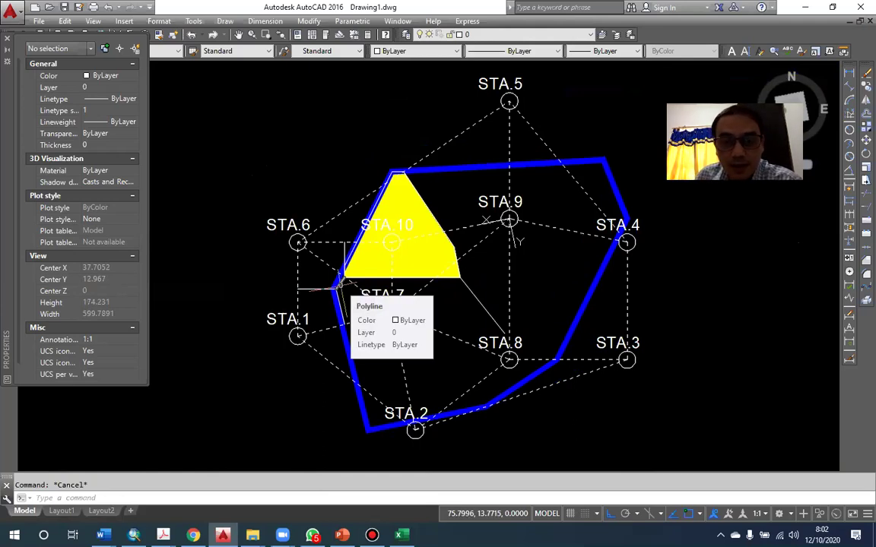
click(395, 243)
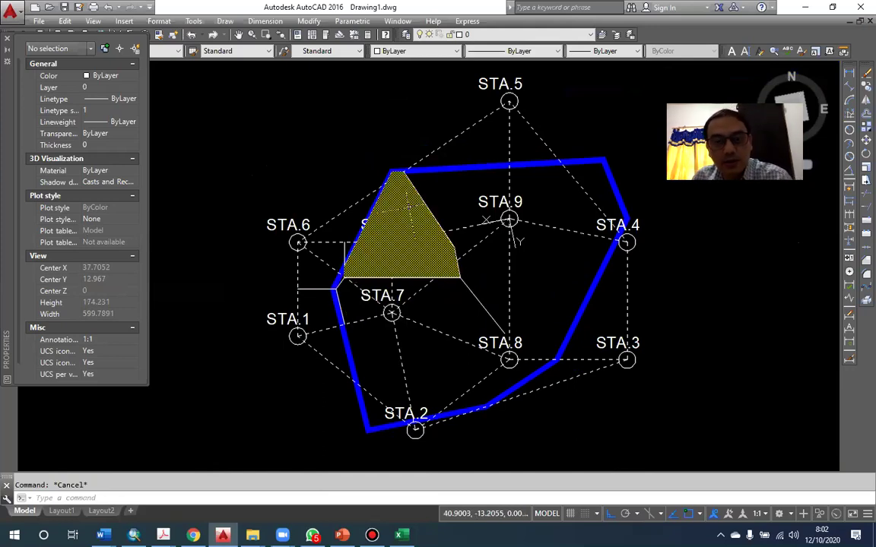
click(417, 205)
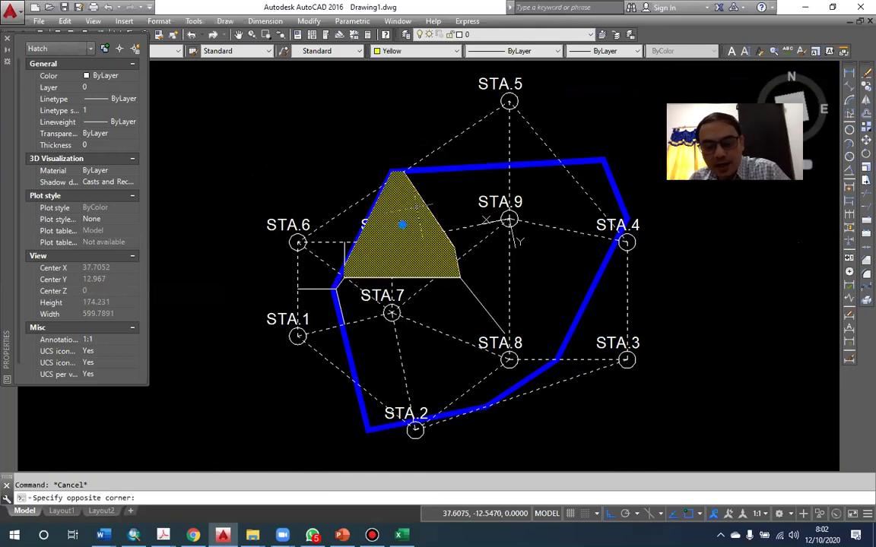
key(Delete)
Step: Reset the UCS to World and close the Properties palette
text(u)
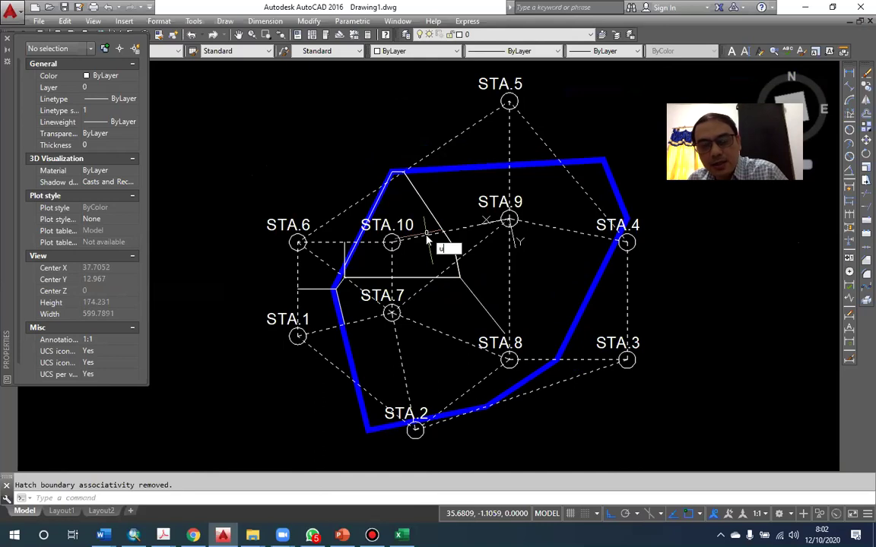
text(cs)
key(Return)
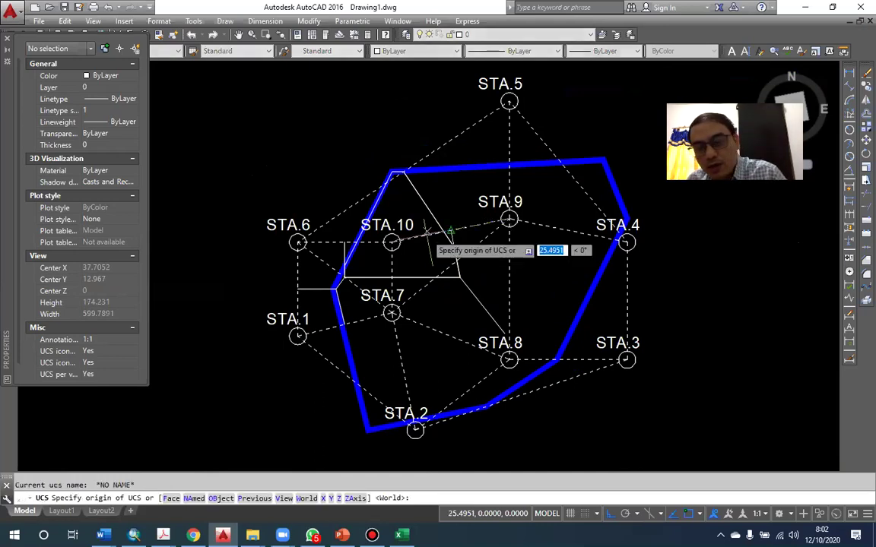
text(w)
key(Return)
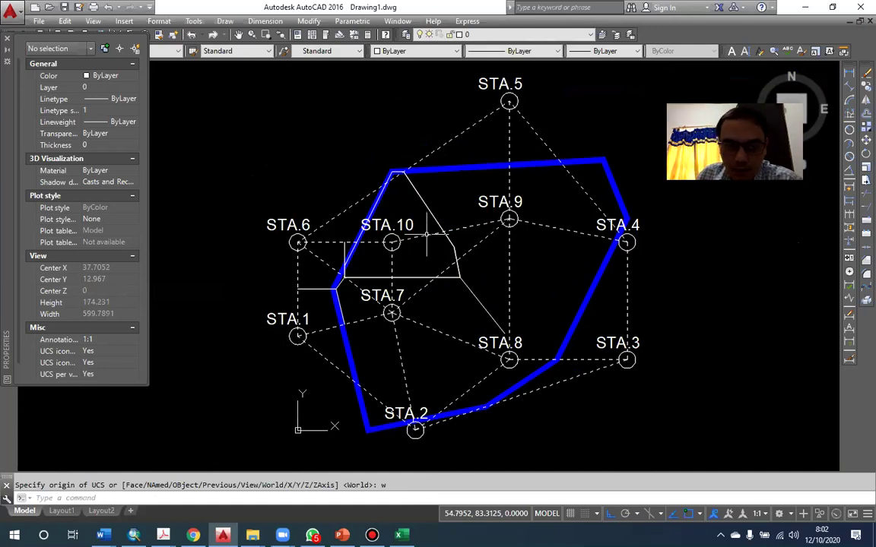
key(ctrl+1)
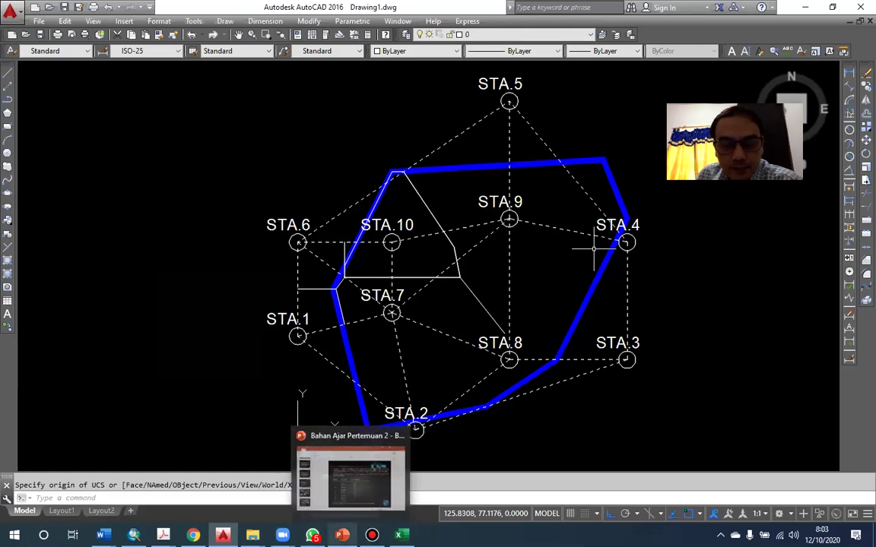
Step: Switch to the PowerPoint lecture and review the Thiessen example slides, ending on the "3 Metode Isohyet" slide
click(342, 535)
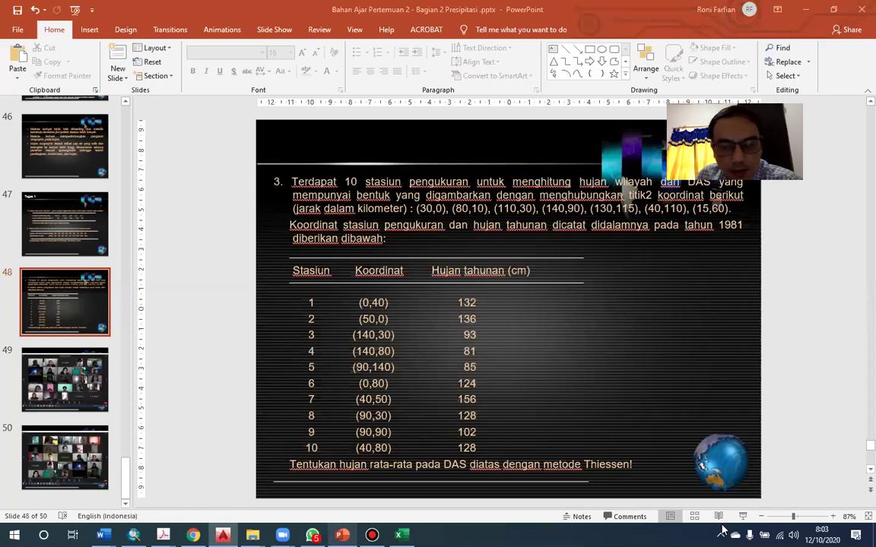
scroll(781, 222, up, 6)
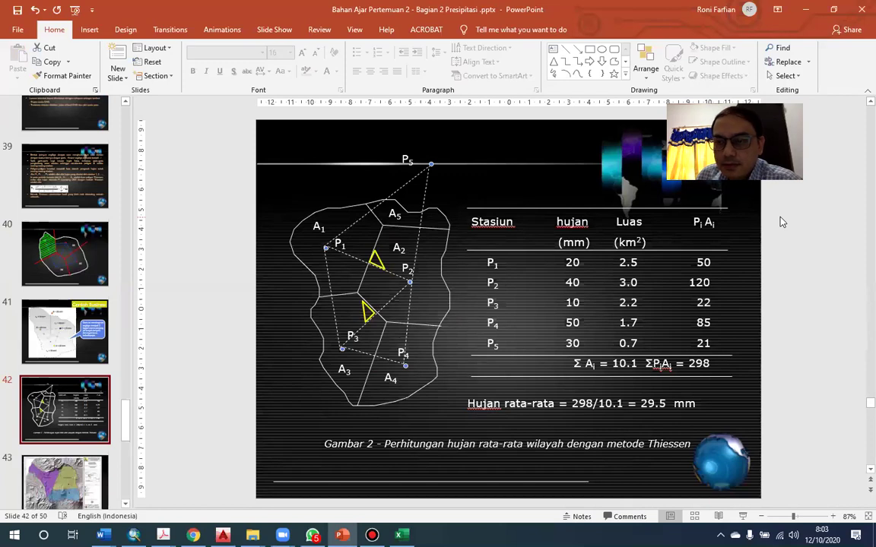
scroll(62, 430, up, 1)
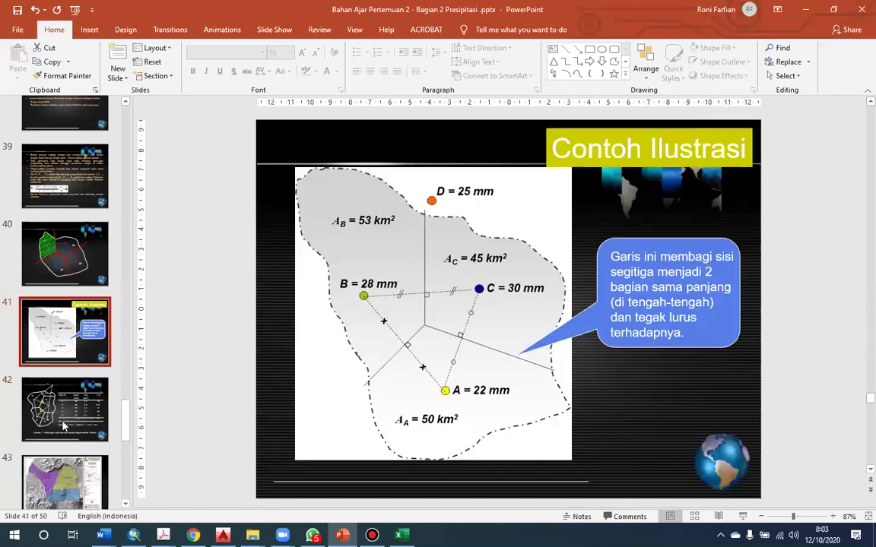
scroll(62, 429, down, 2)
scroll(563, 453, down, 1)
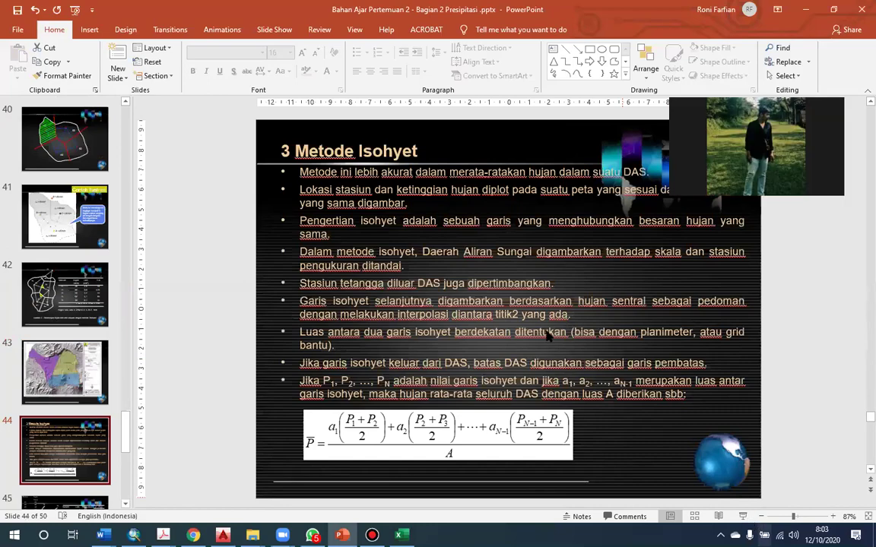
Step: Present the "3 Metode Isohyet" slide full screen, view the isohyet calculation slide and return to the method slide
key(shift+F5)
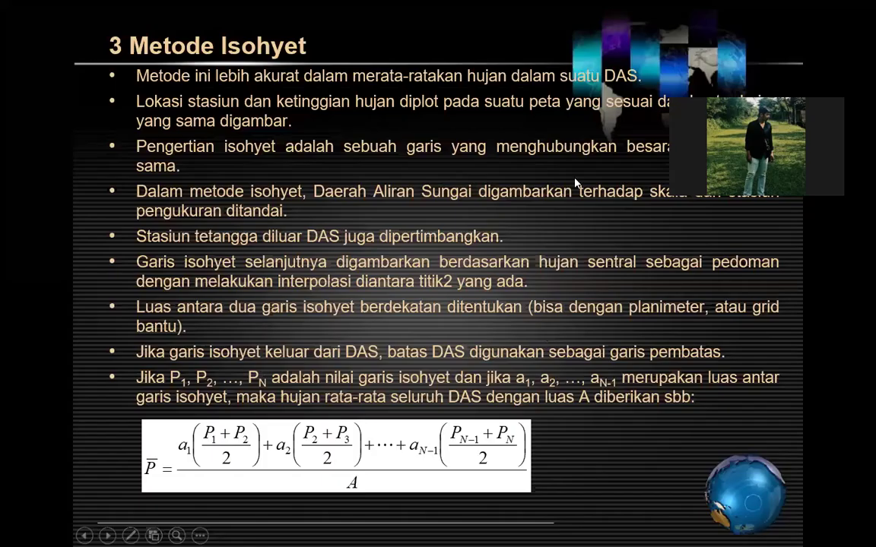
click(649, 286)
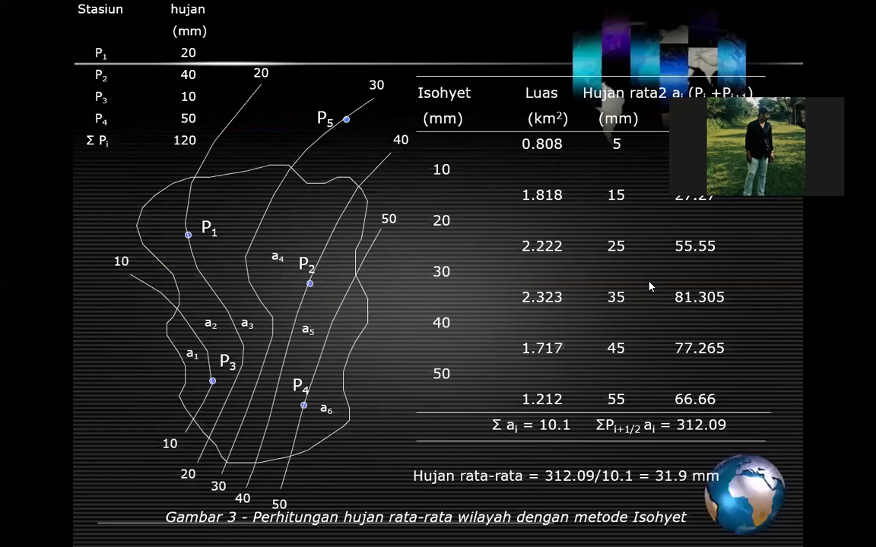
key(Left)
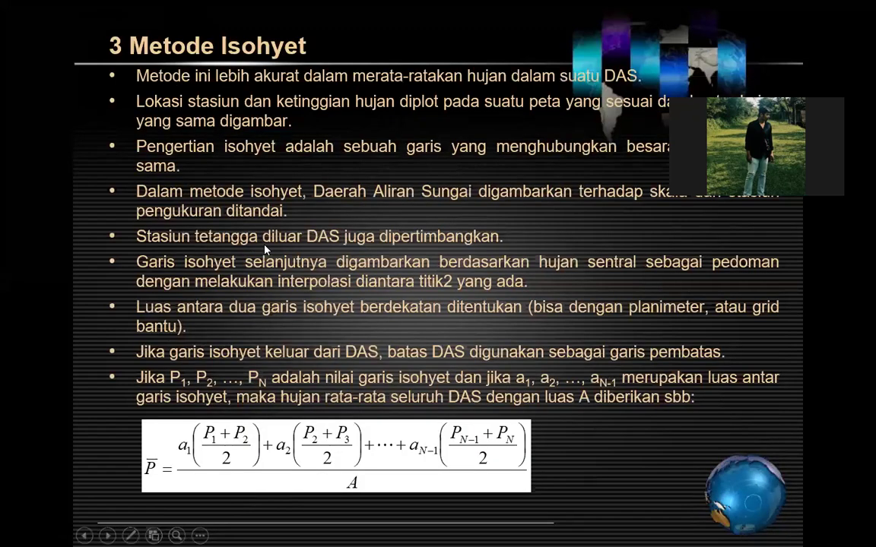
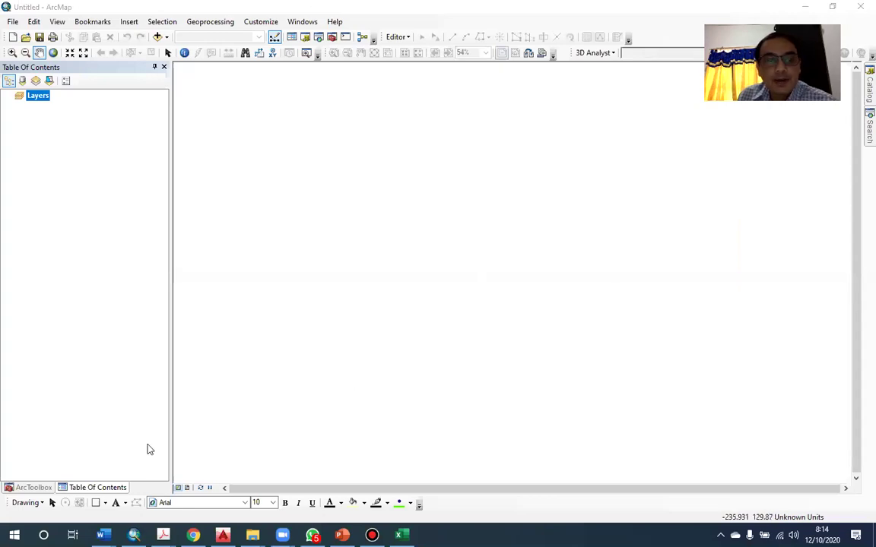
Step: Search the installed programs for "arc" and return to the empty ArcMap document
click(15, 535)
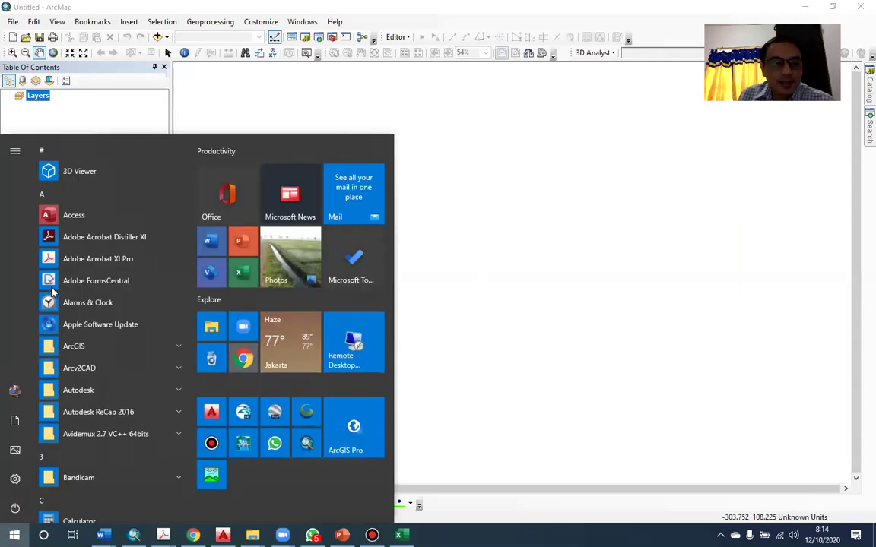
text(arc)
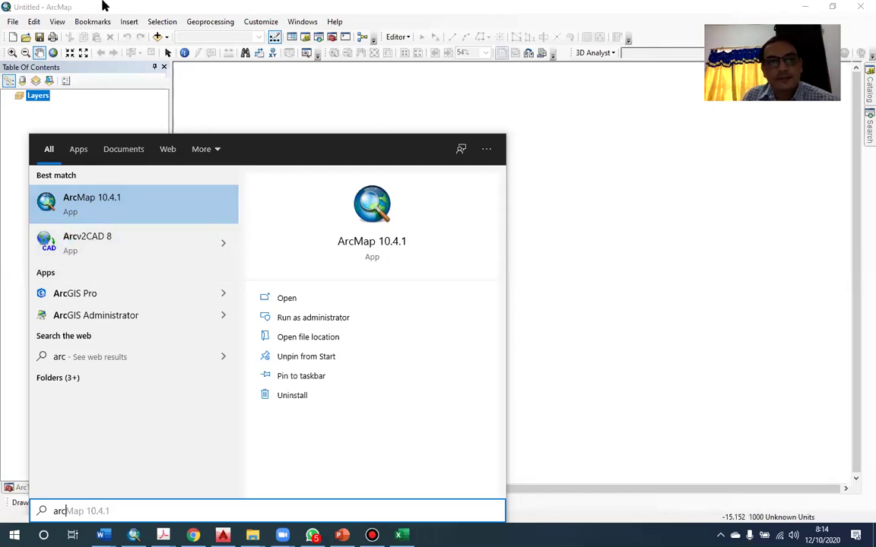
click(716, 285)
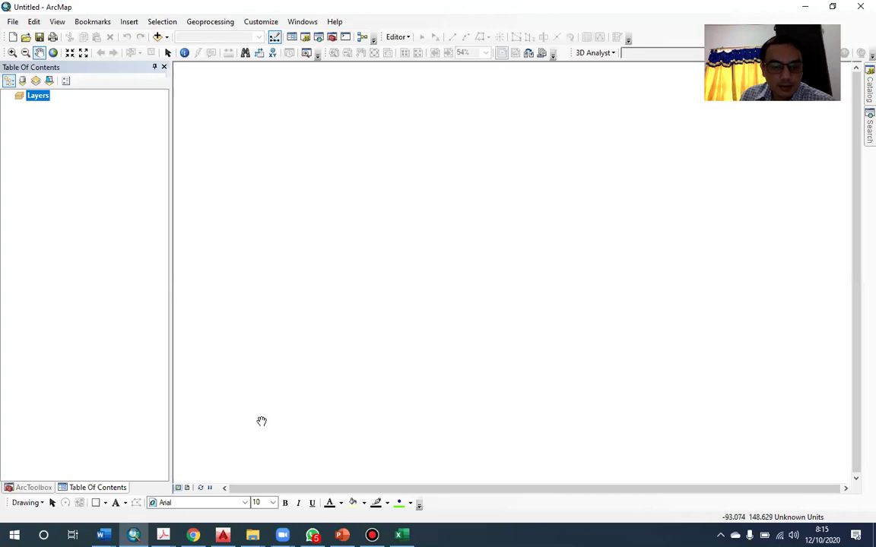
Step: Switch to File Explorer, browse drive E: to Bahan Ajar > GIS_Unjani > Data Raster and select Dem_Jabar.img
click(252, 535)
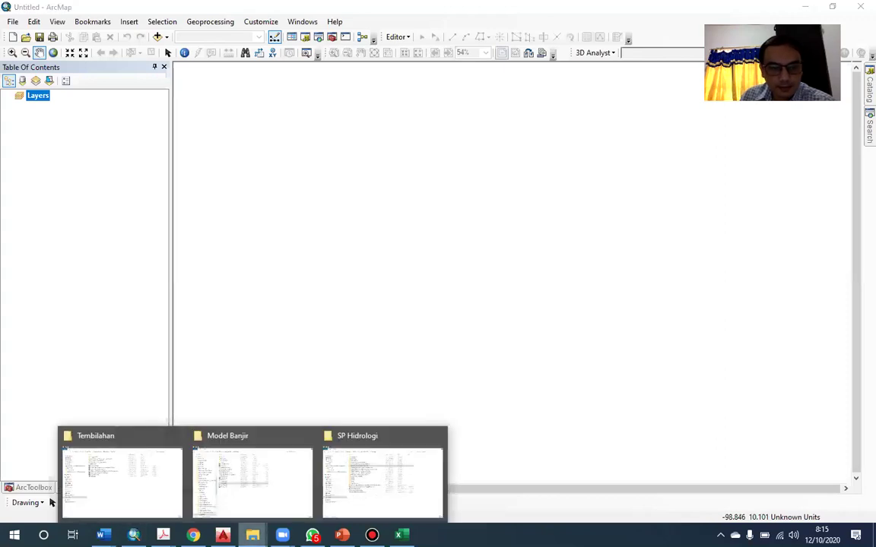
click(253, 475)
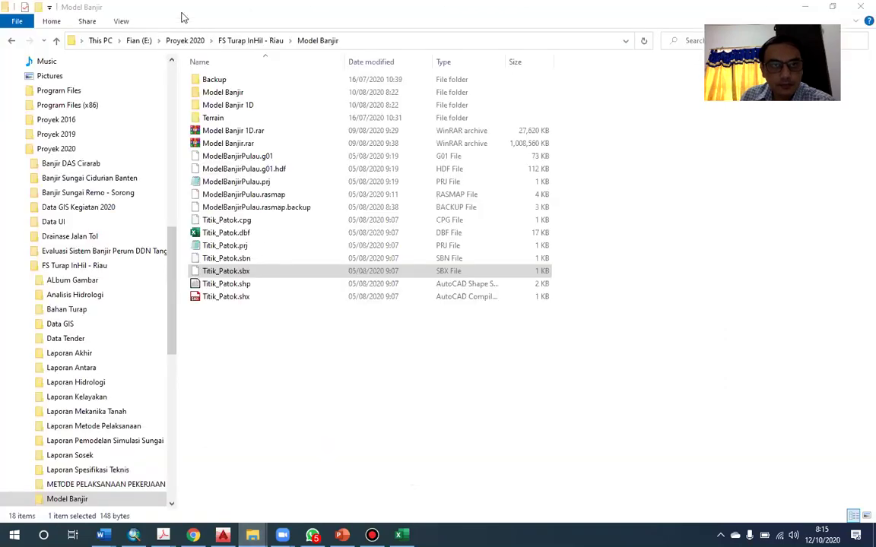
click(140, 42)
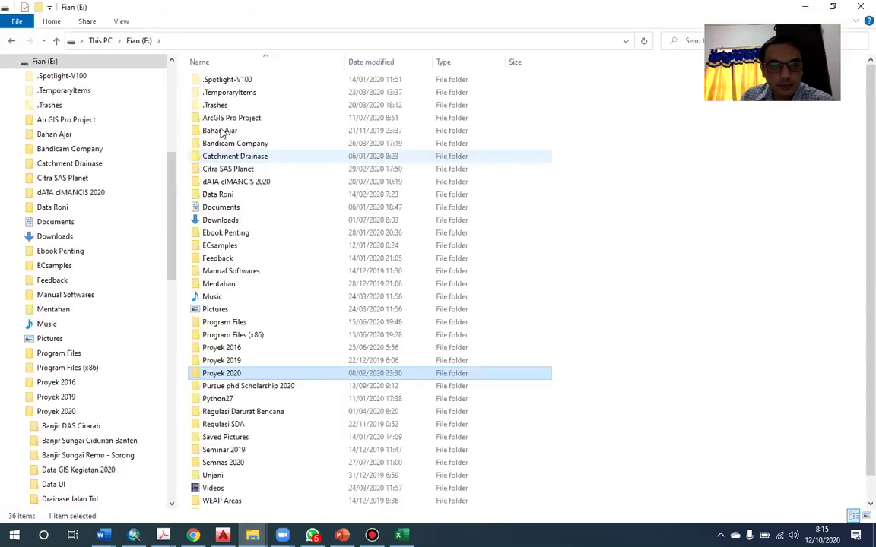
double_click(214, 130)
double_click(220, 131)
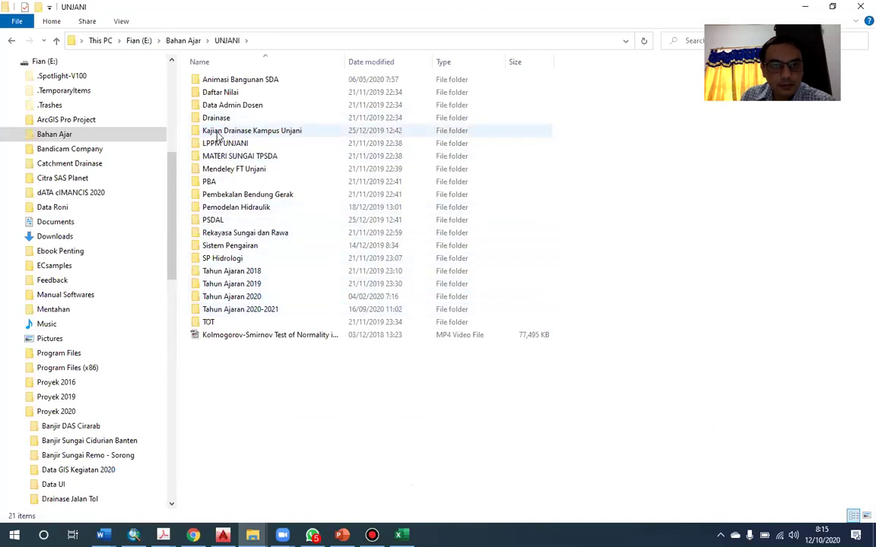
click(187, 40)
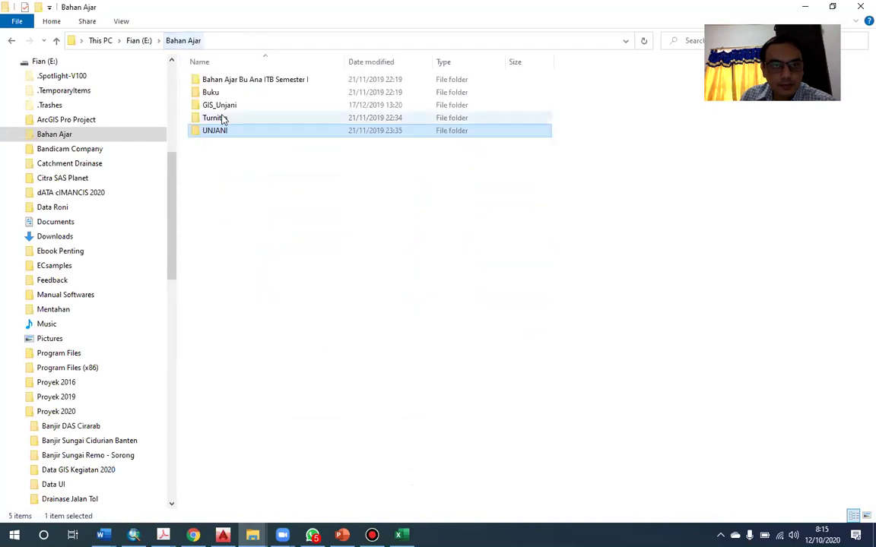
double_click(221, 105)
click(222, 94)
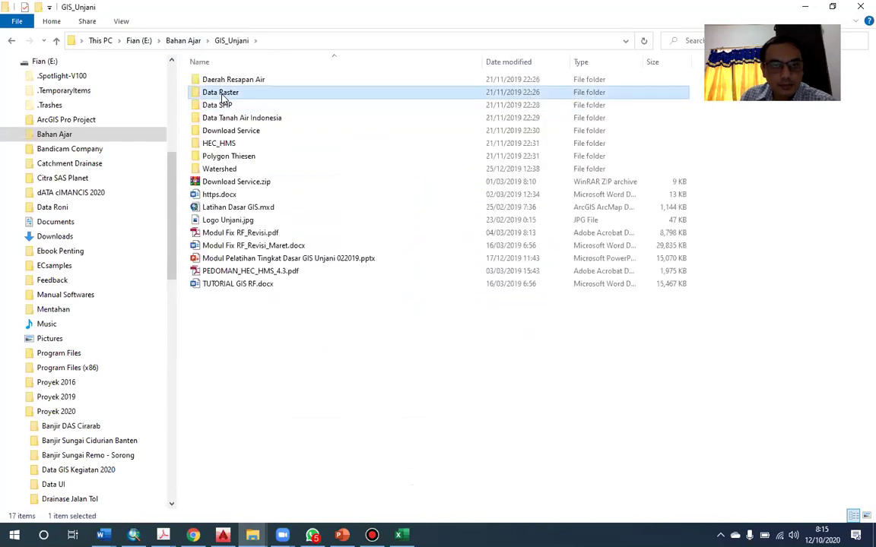
double_click(222, 94)
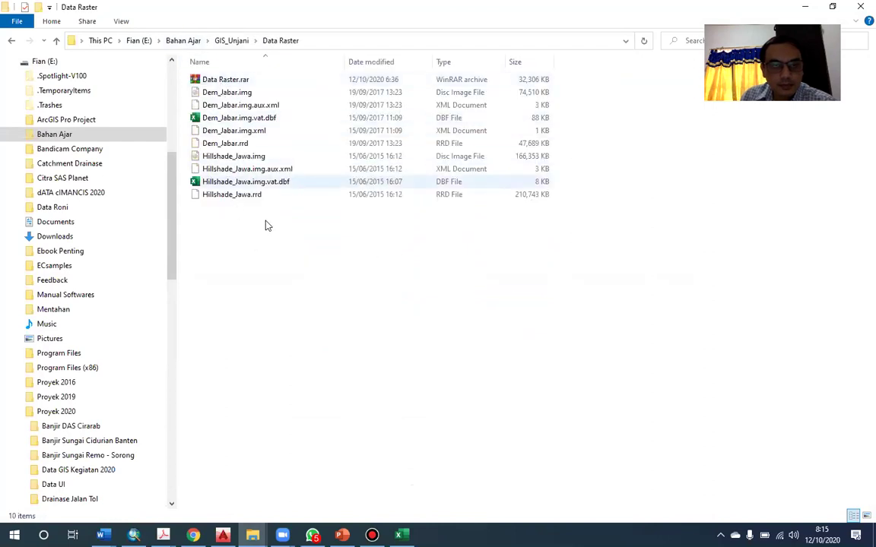
click(237, 92)
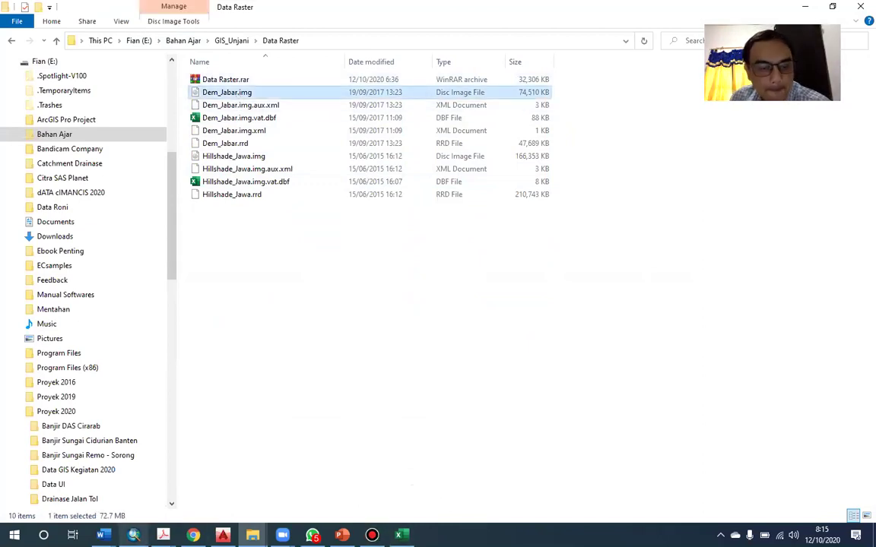
Step: Return to ArcMap and enable the 3D Analyst, ArcScan, Geostatistical Analyst, Network Analyst, Publisher, Schematics and Spatial Analyst extensions
click(133, 535)
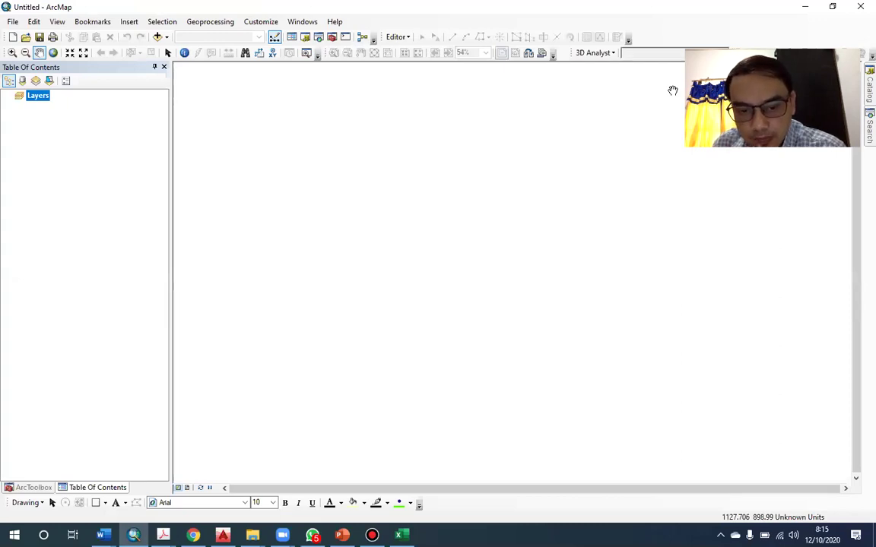
drag(592, 242, 569, 240)
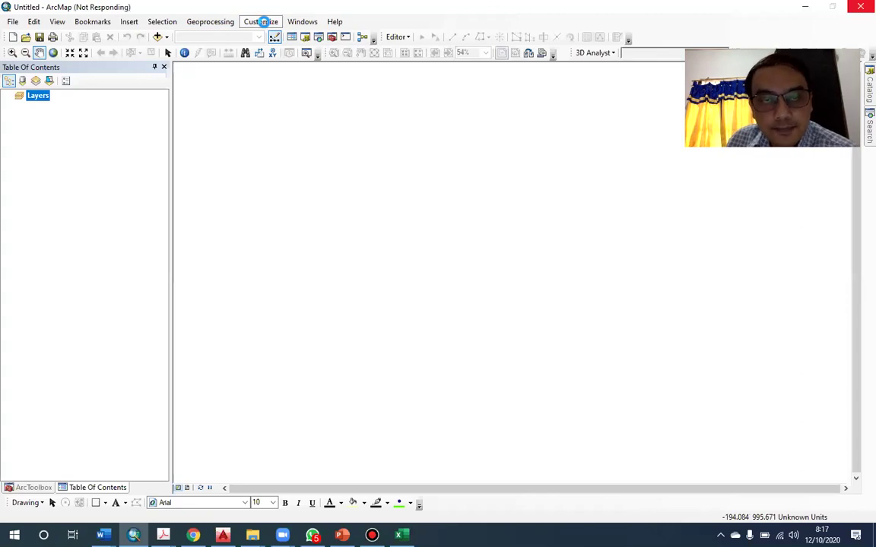
click(262, 22)
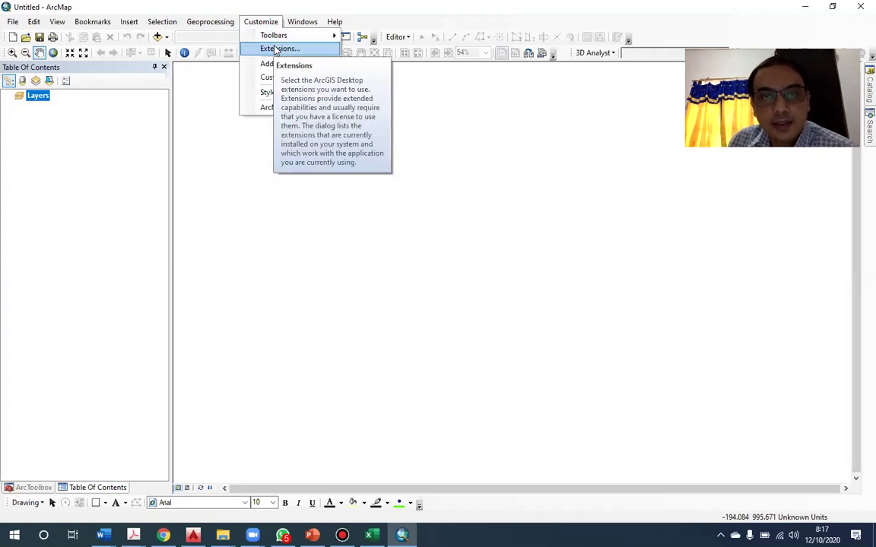
click(273, 48)
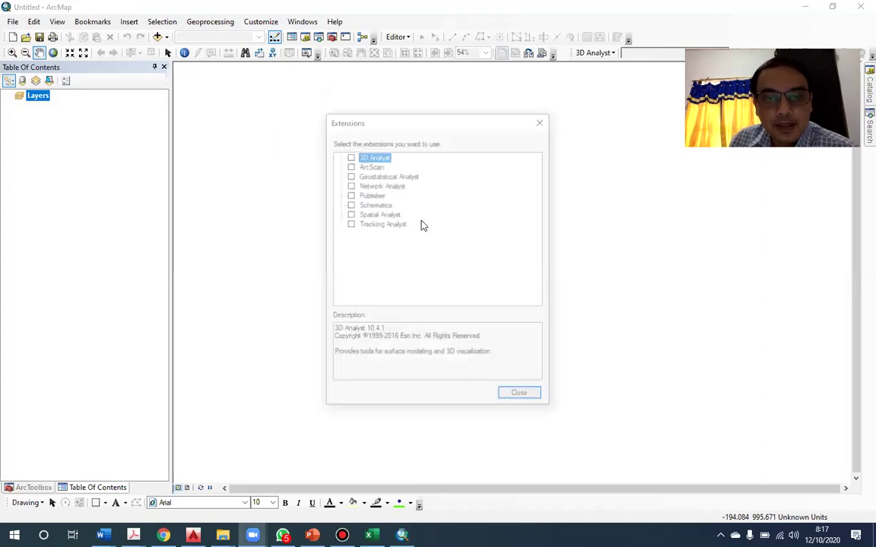
click(349, 155)
click(349, 165)
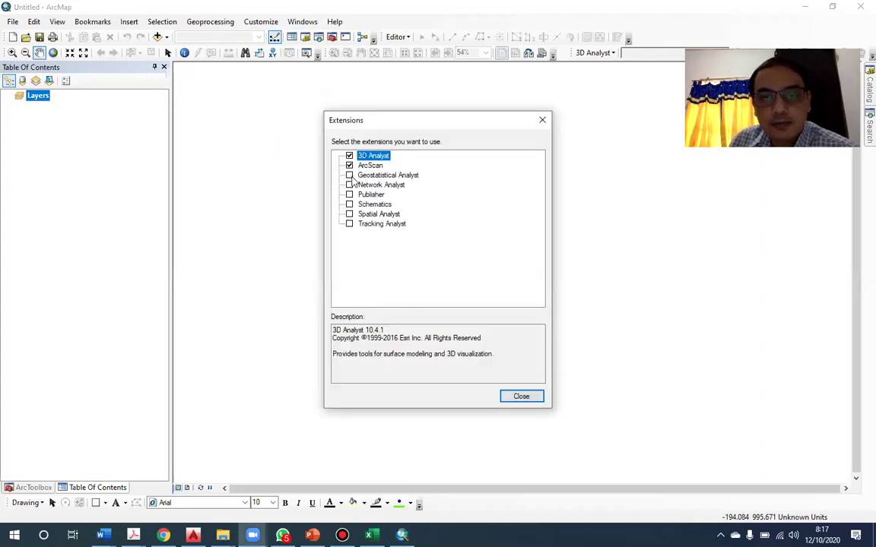
click(348, 176)
click(349, 184)
click(348, 194)
click(349, 204)
click(348, 213)
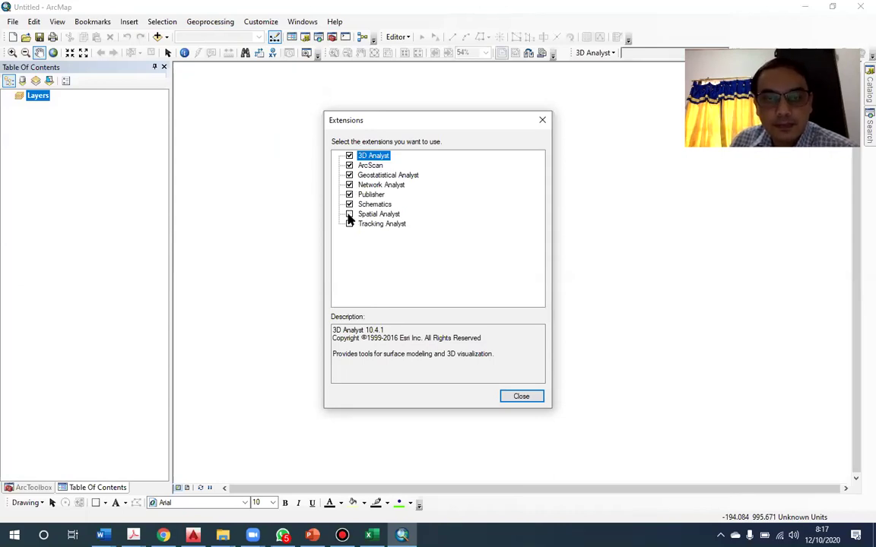
click(520, 398)
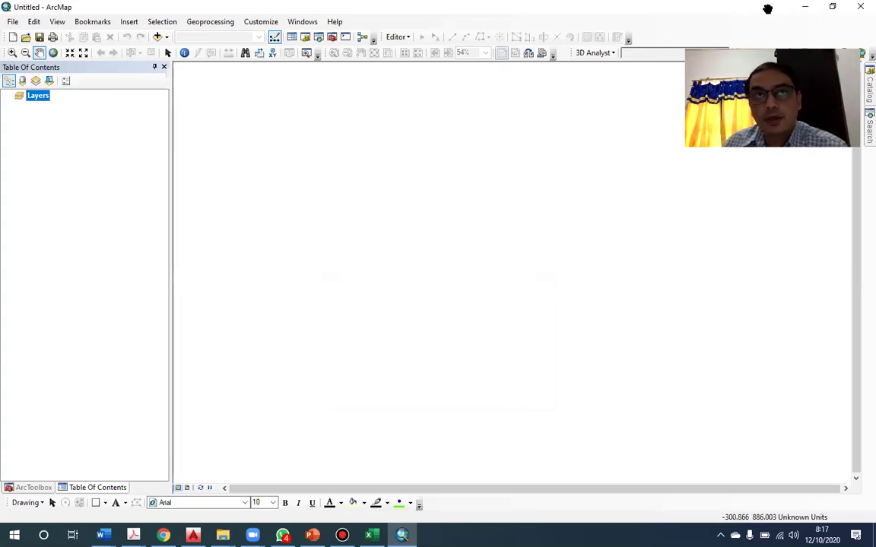
Step: Switch to Modul Fix RF_Revisi.pdf in Adobe Acrobat and go back from the hydrology flow chart to page 13
drag(767, 8, 702, 26)
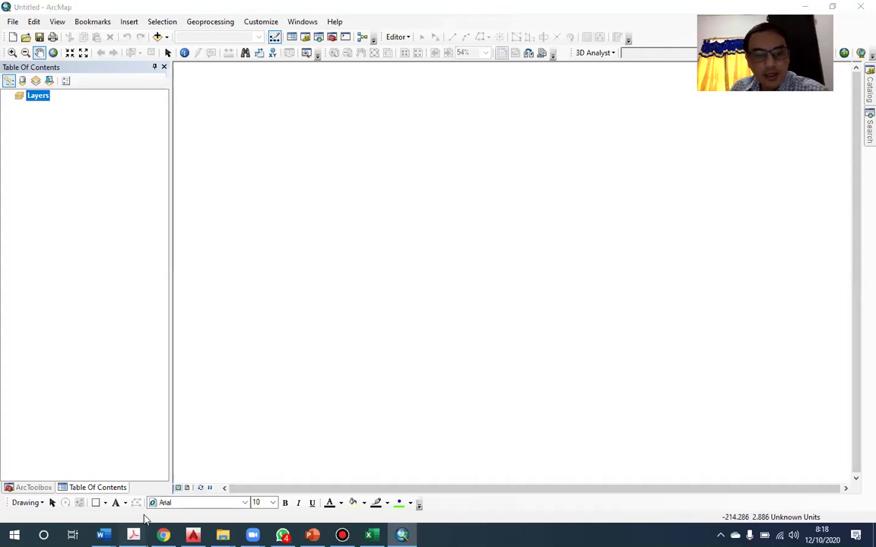
click(133, 535)
click(330, 475)
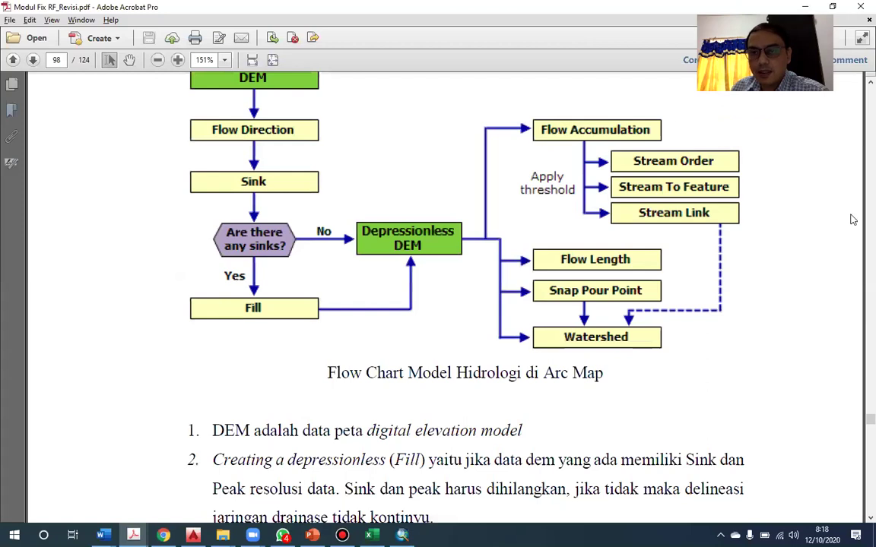
drag(856, 425, 857, 199)
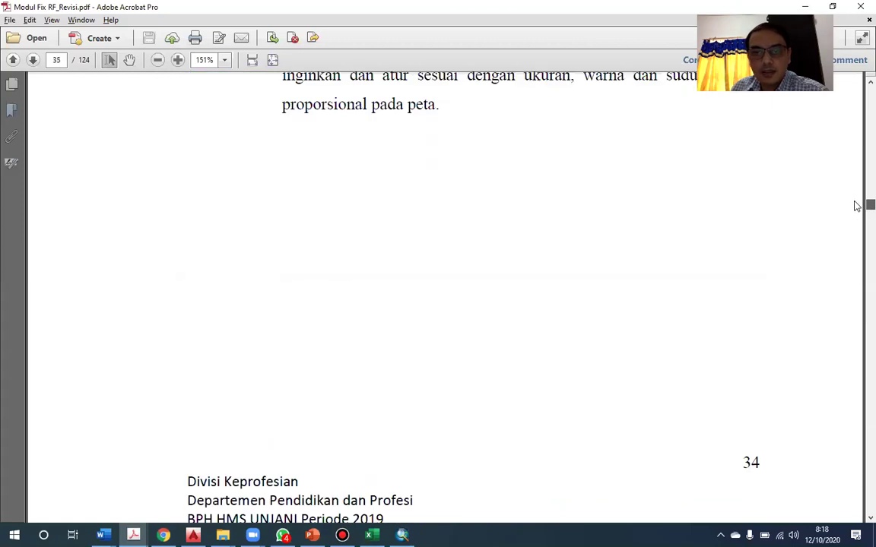
click(856, 141)
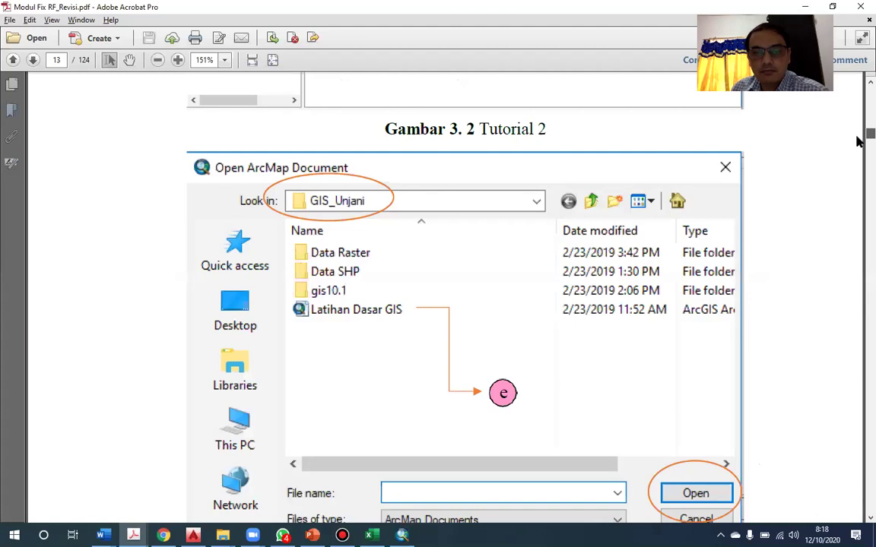
Step: Search the training module PDF for "download data"
click(31, 20)
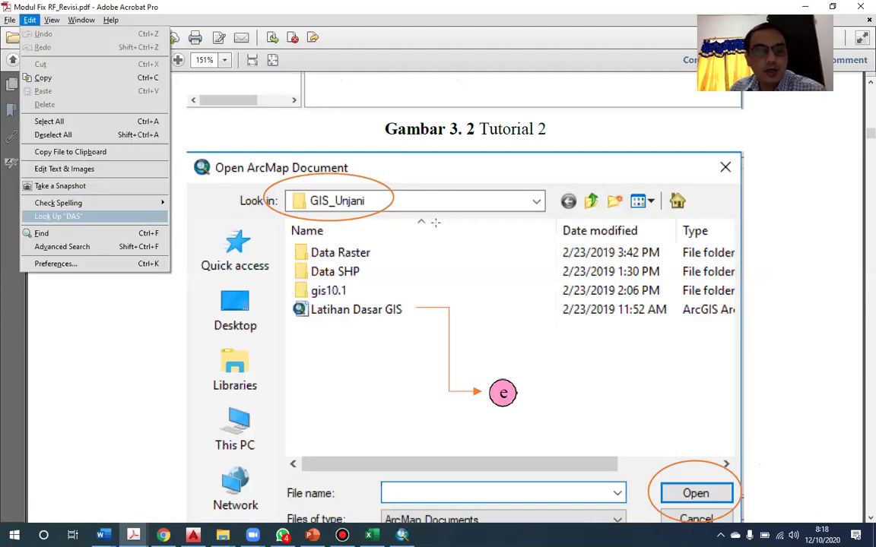
key(ctrl+f)
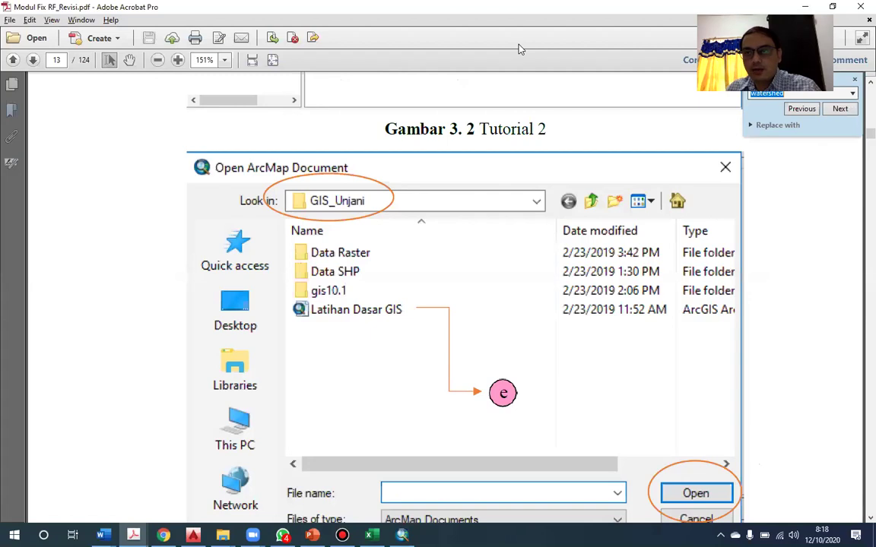
text(d)
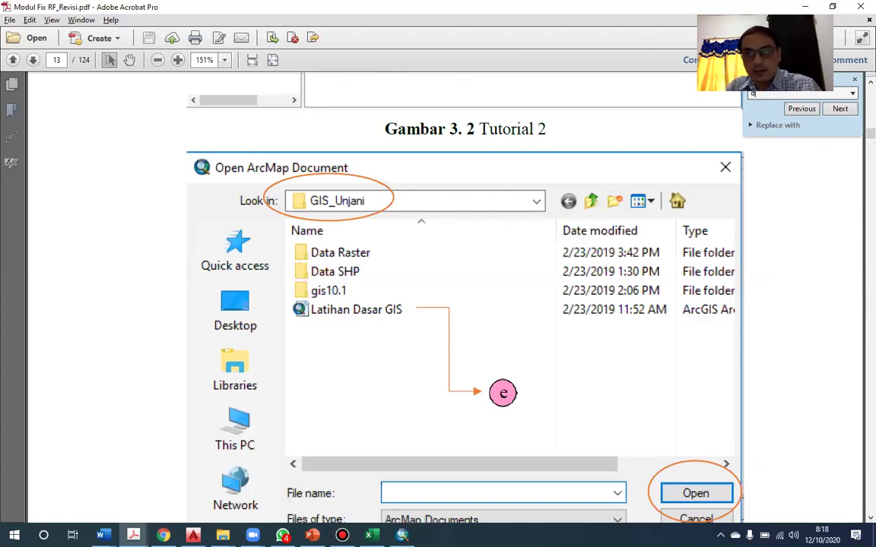
text(o)
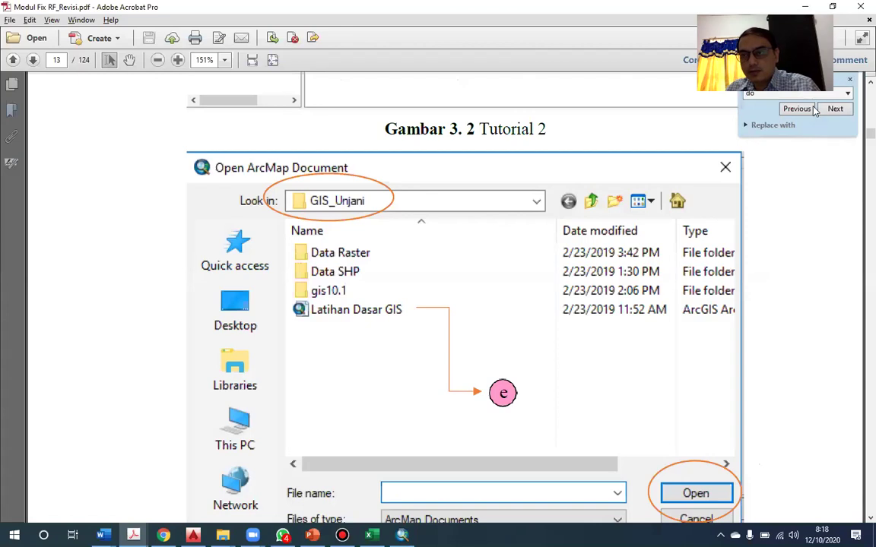
click(793, 92)
text(download data)
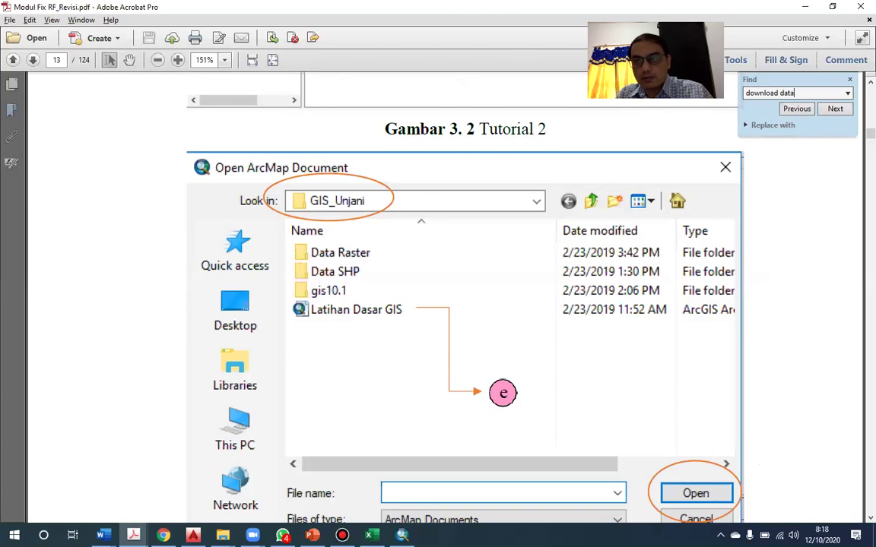
key(Return)
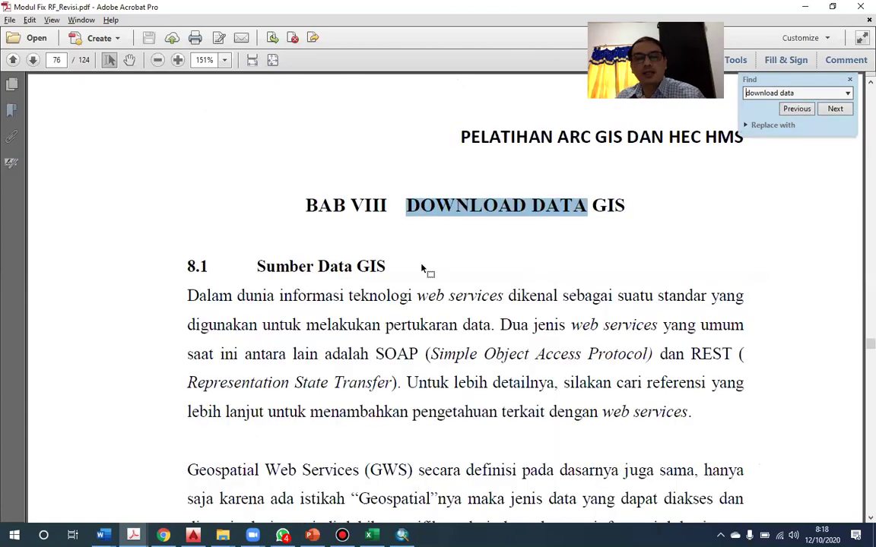
Step: Read through section 8.1 on GIS data sources and its lists of geospatial web service links by institution and region
click(367, 257)
scroll(332, 289, down, 3)
scroll(331, 289, down, 7)
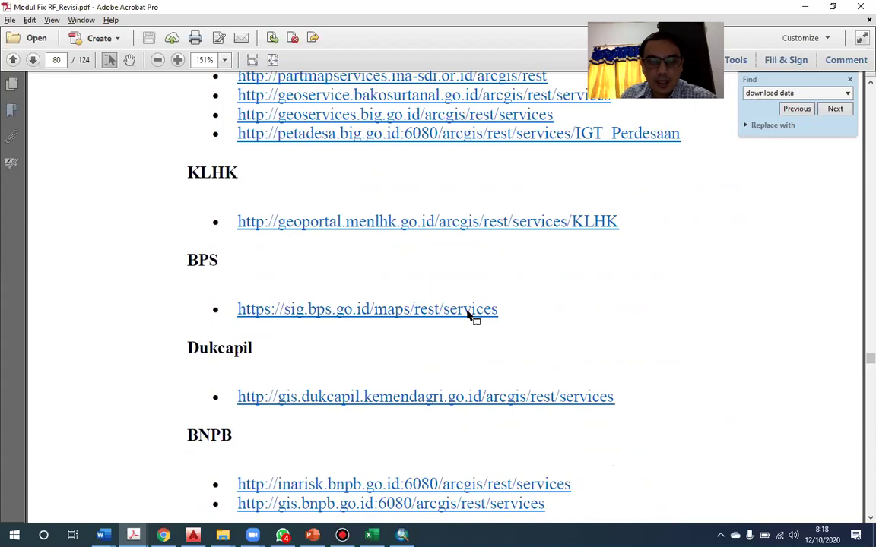
scroll(402, 293, down, 5)
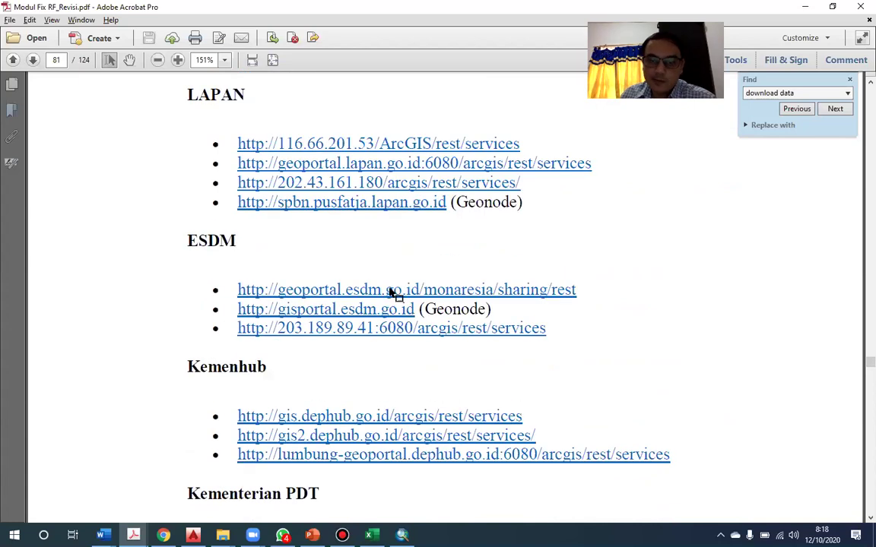
scroll(375, 301, down, 5)
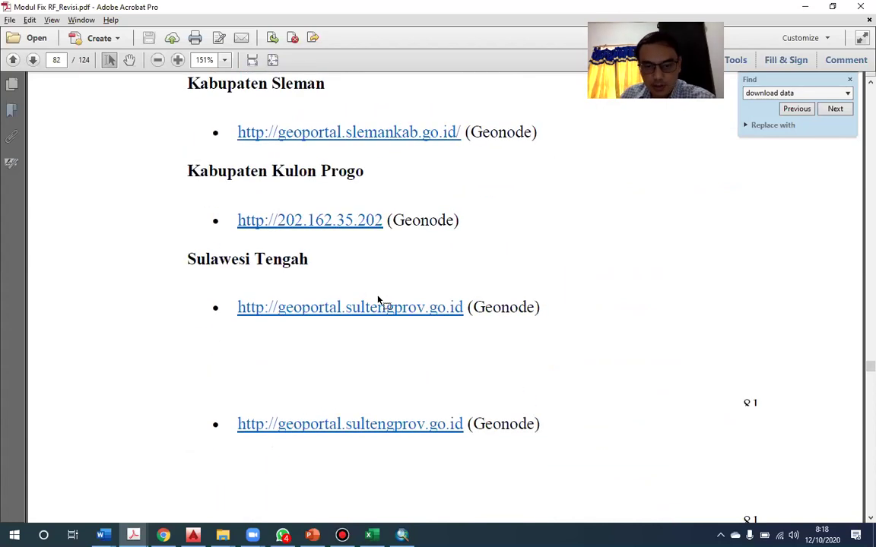
scroll(369, 304, down, 5)
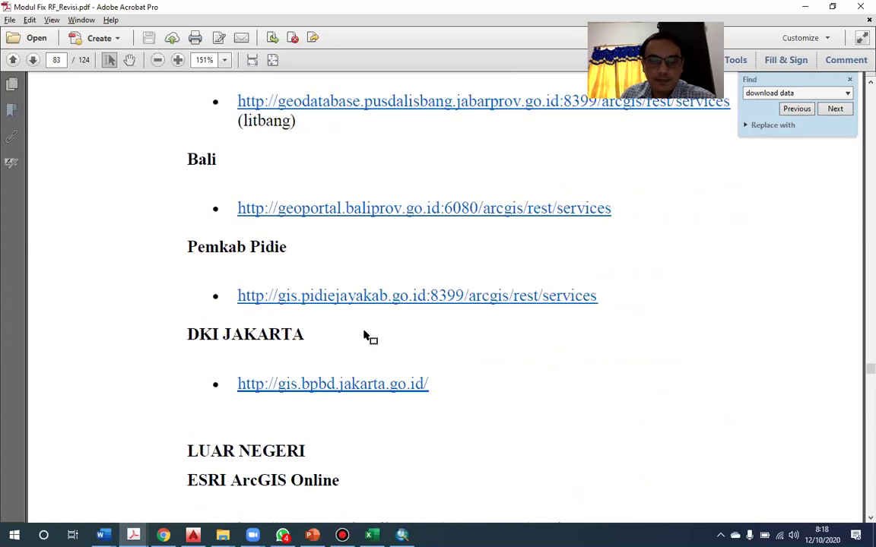
scroll(319, 298, down, 5)
scroll(315, 258, down, 5)
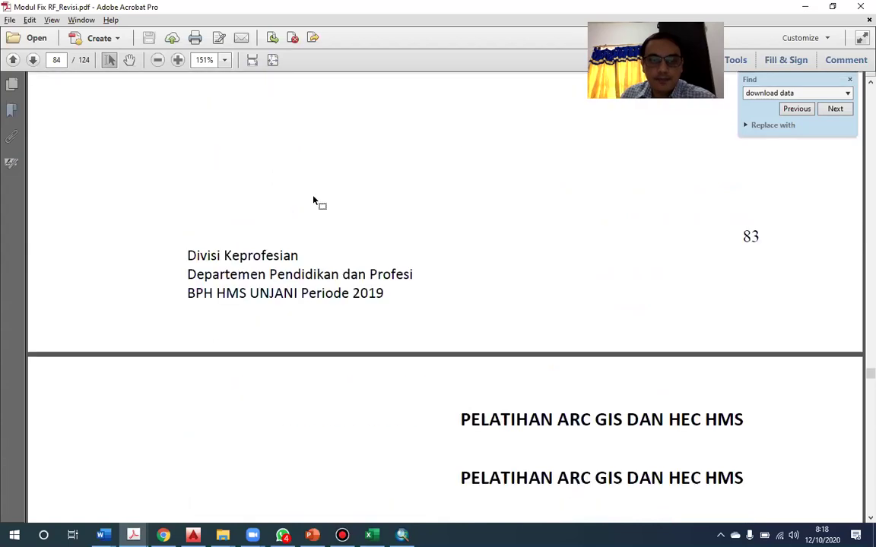
Step: Review section 8.2 on downloading vector maps from the BIG portal, including the portal link and account registration steps
scroll(411, 230, down, 3)
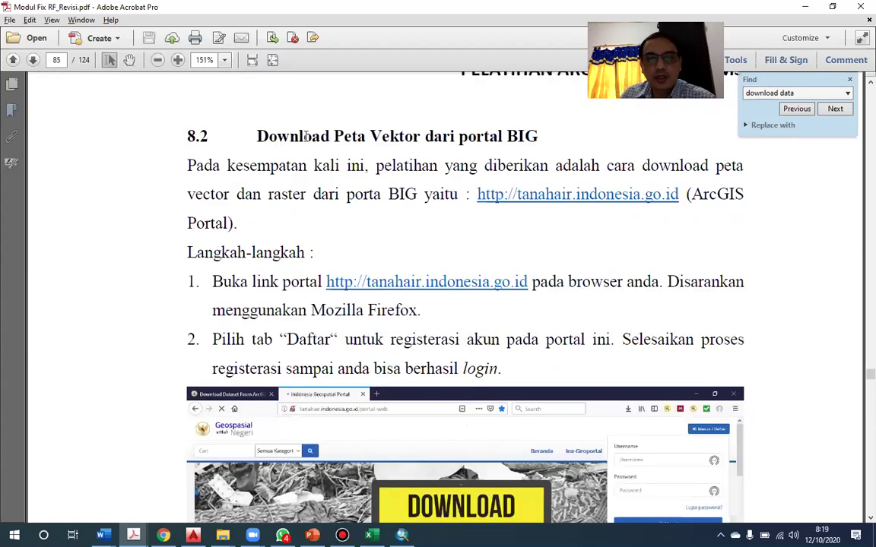
scroll(509, 194, down, 1)
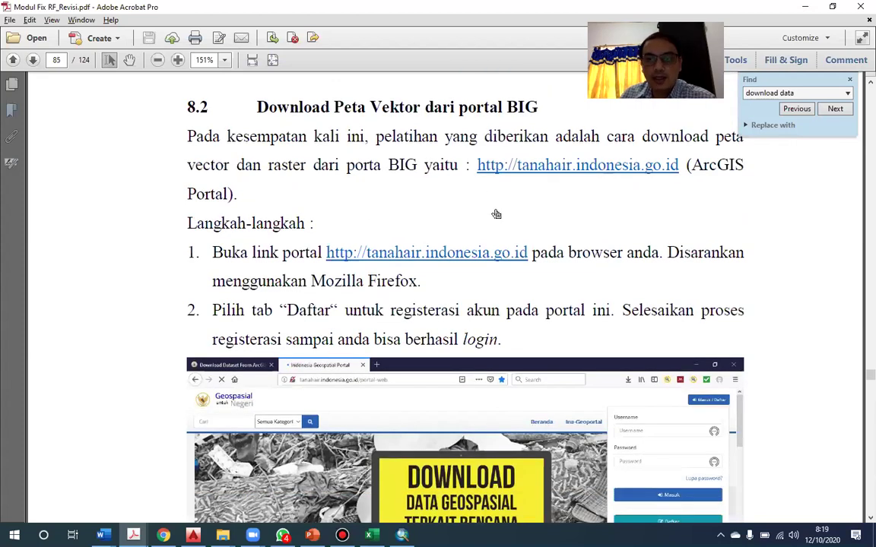
scroll(496, 213, down, 2)
scroll(515, 249, down, 1)
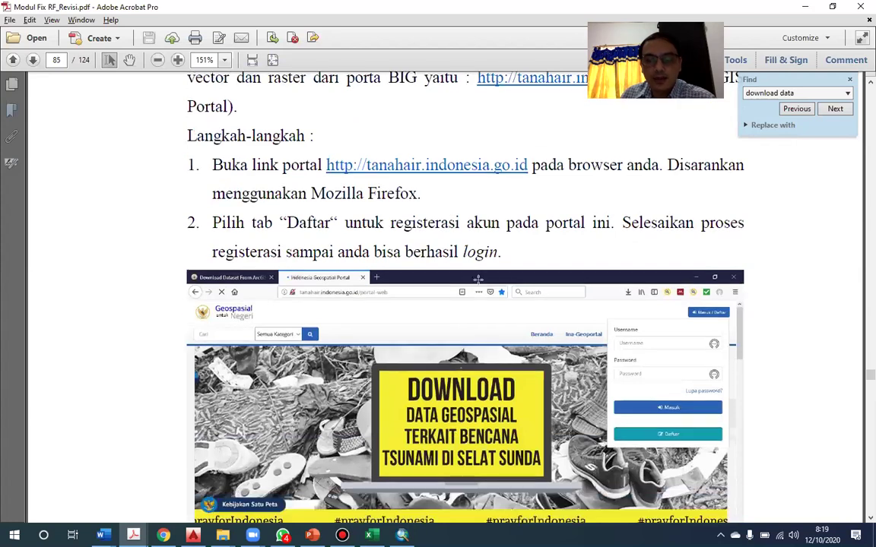
scroll(500, 267, down, 12)
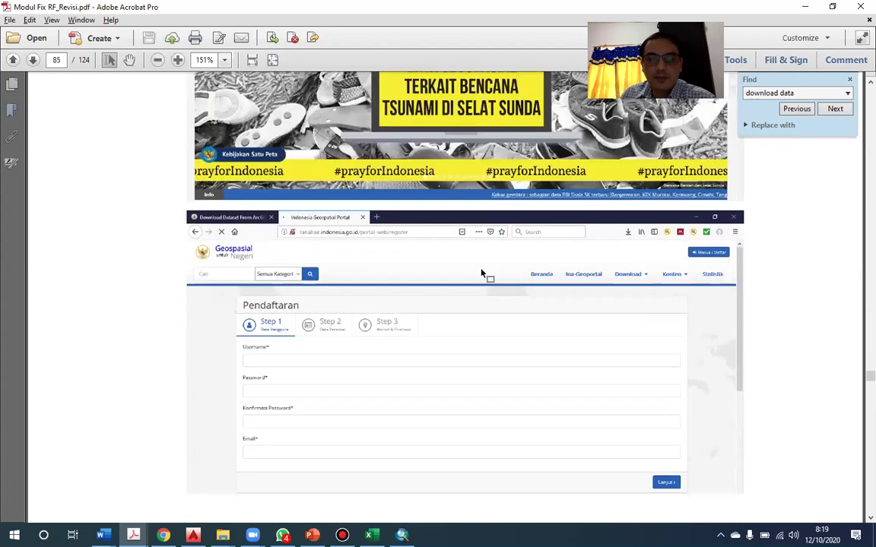
scroll(479, 275, down, 8)
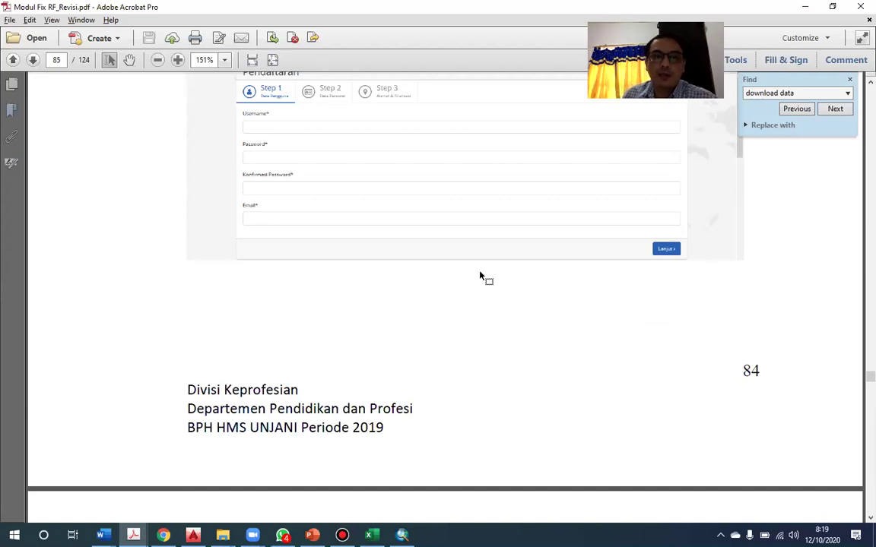
Step: Read module instructions 3 to 6 on downloading a regional vector map through Peta Per Wilayah, using Kabupaten Tasikmalaya as the example
scroll(598, 275, down, 6)
scroll(498, 313, down, 5)
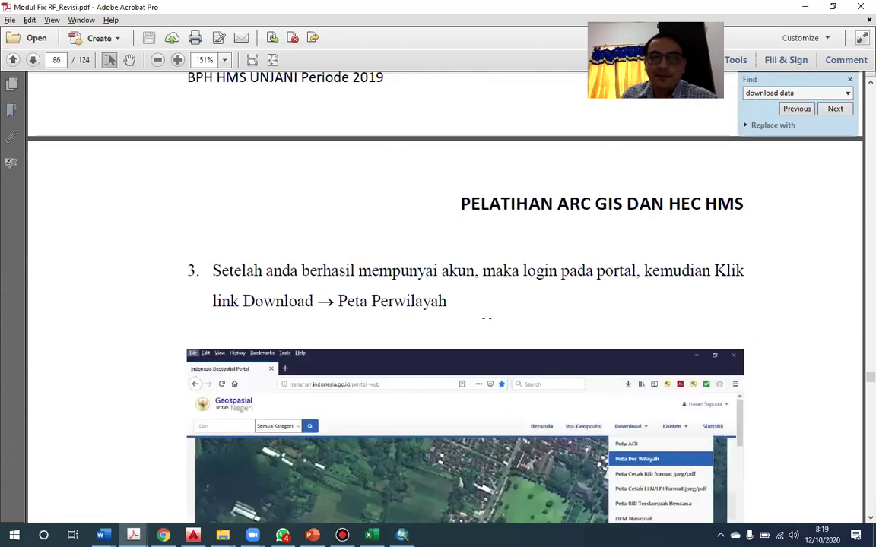
scroll(475, 198, down, 3)
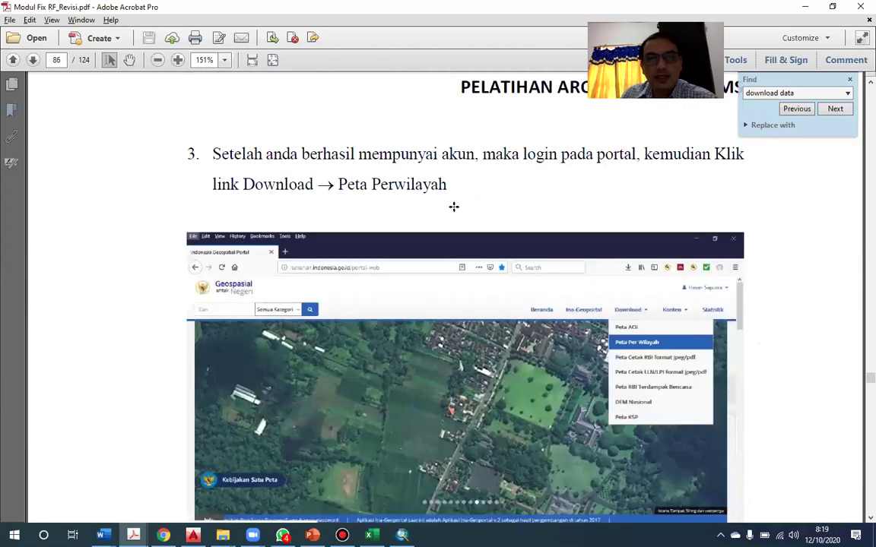
scroll(454, 206, down, 1)
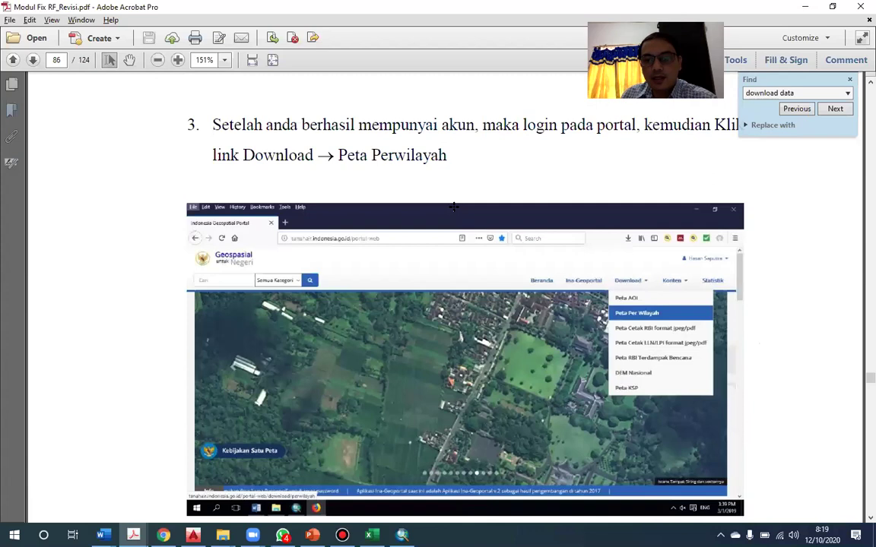
scroll(441, 236, down, 2)
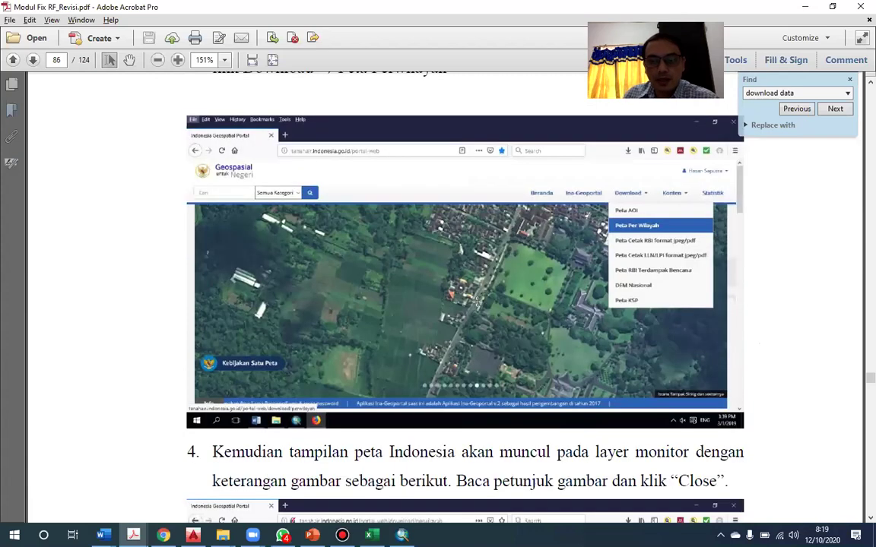
scroll(425, 270, down, 8)
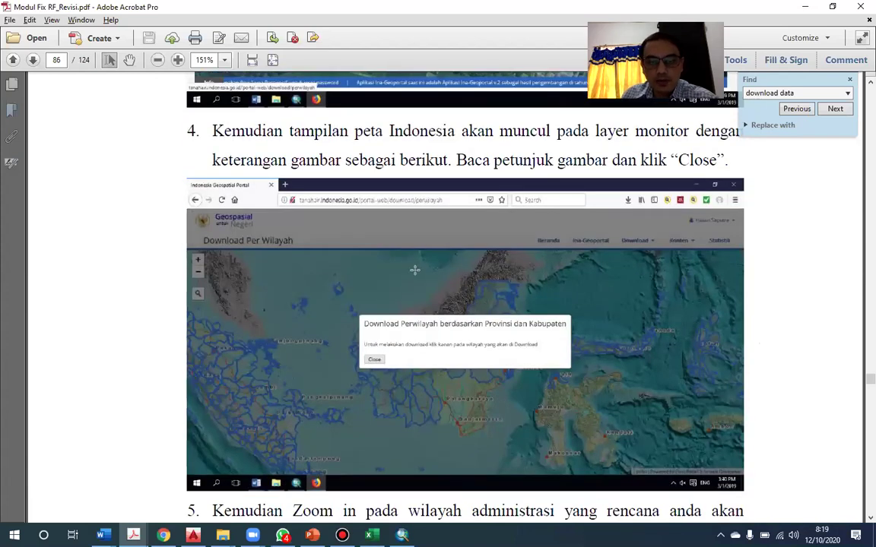
scroll(415, 270, down, 15)
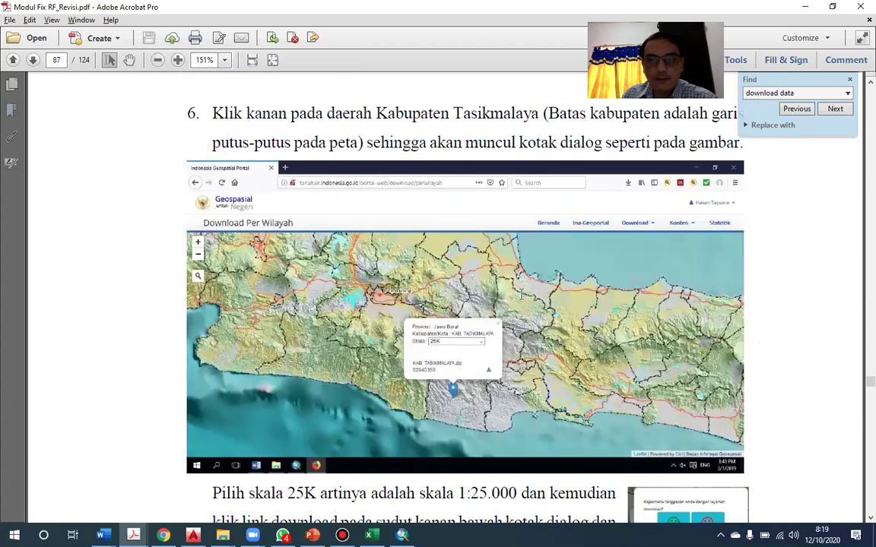
Step: Skim the DEM background pages covering its definition, derived information, application fields and SRTM data, up to the raster download section
scroll(521, 292, down, 10)
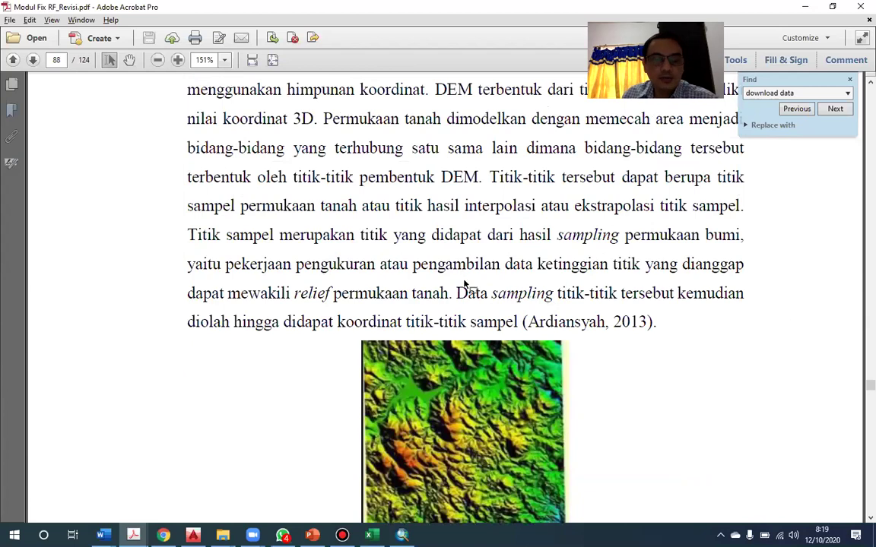
scroll(463, 287, down, 5)
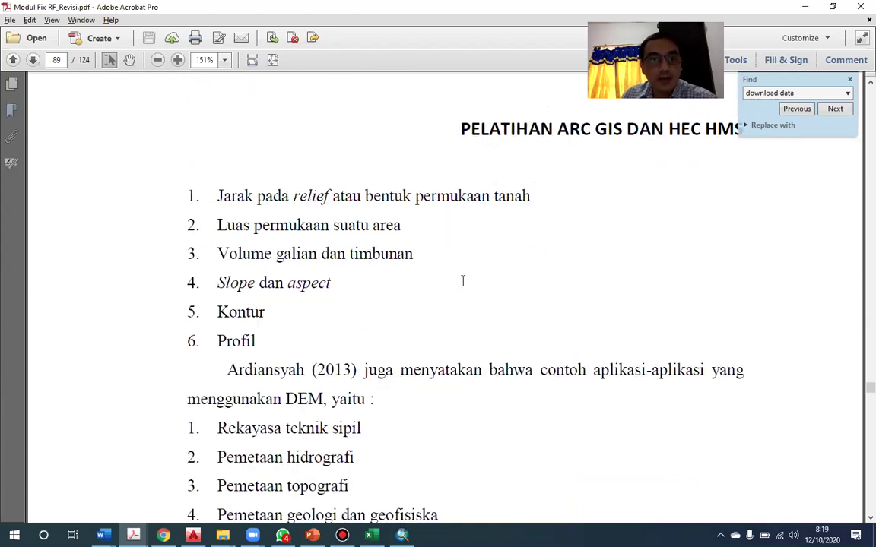
scroll(400, 270, down, 7)
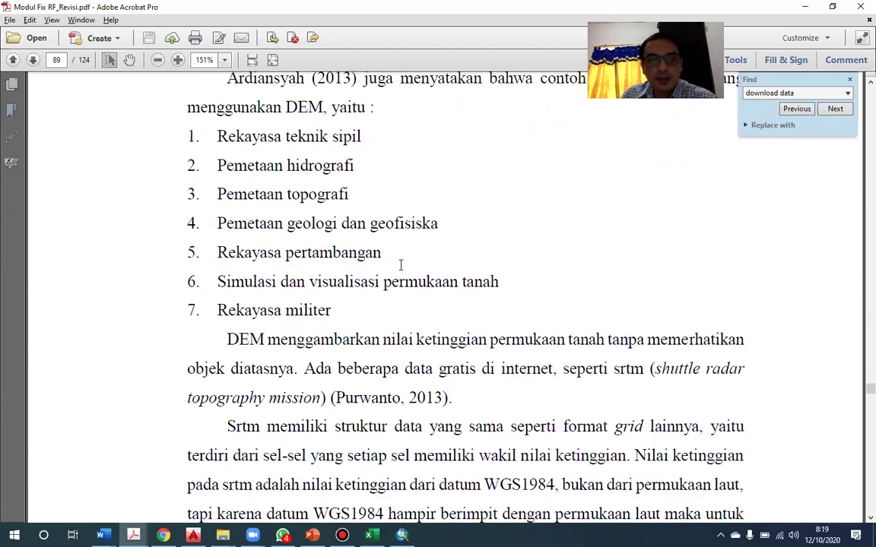
scroll(403, 273, down, 10)
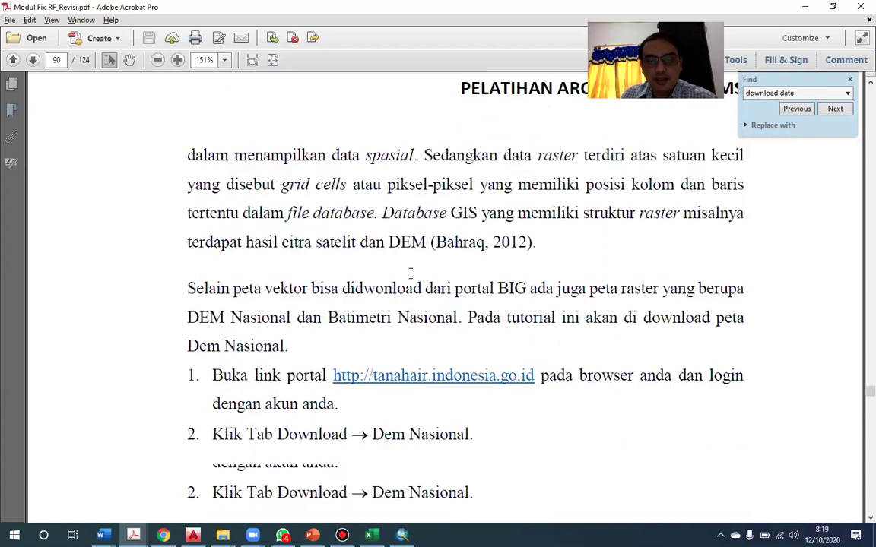
Step: Review the DEM Nasional download instructions, from opening the DEMNAS portal to registering a separate account and choosing an island
scroll(412, 275, down, 8)
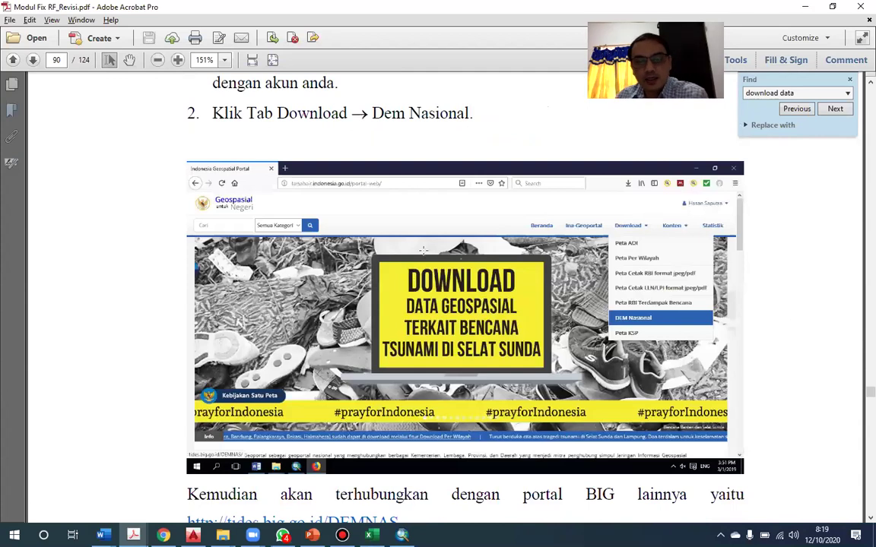
scroll(413, 275, down, 4)
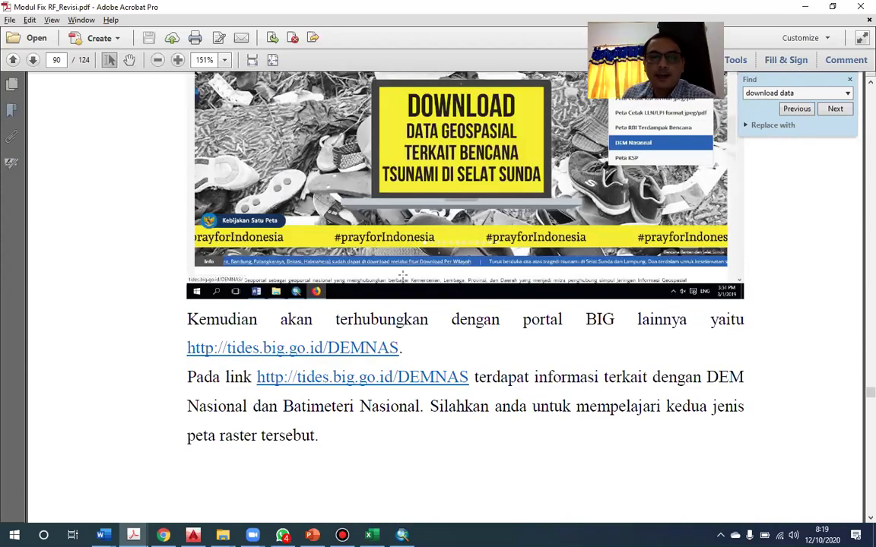
scroll(402, 274, down, 10)
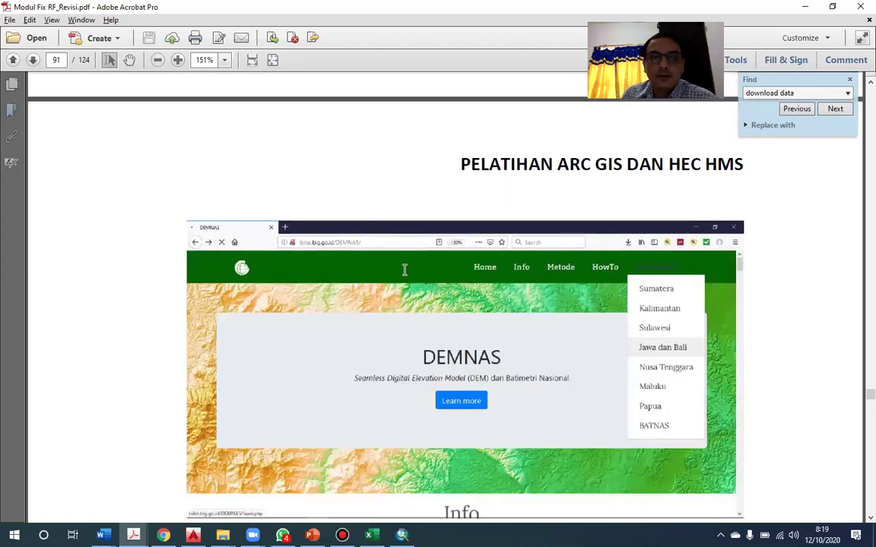
scroll(405, 269, down, 5)
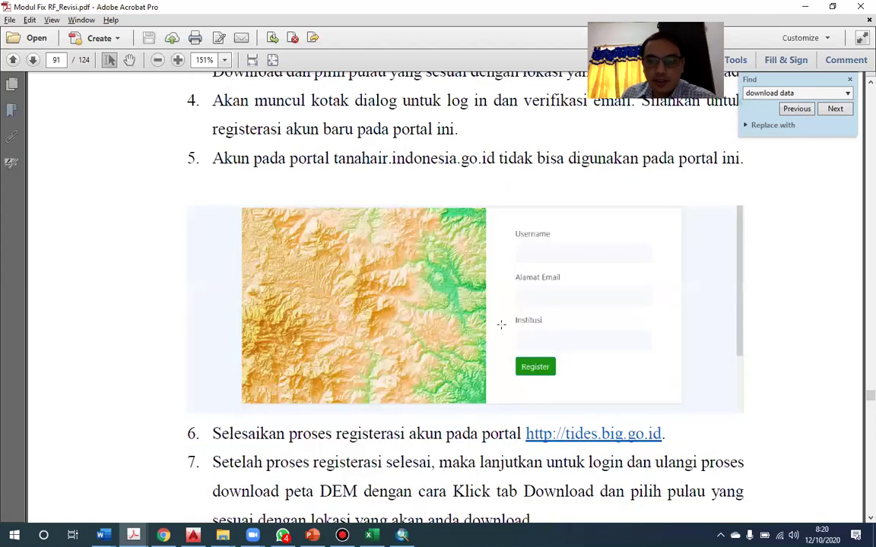
scroll(484, 296, down, 4)
scroll(484, 295, down, 1)
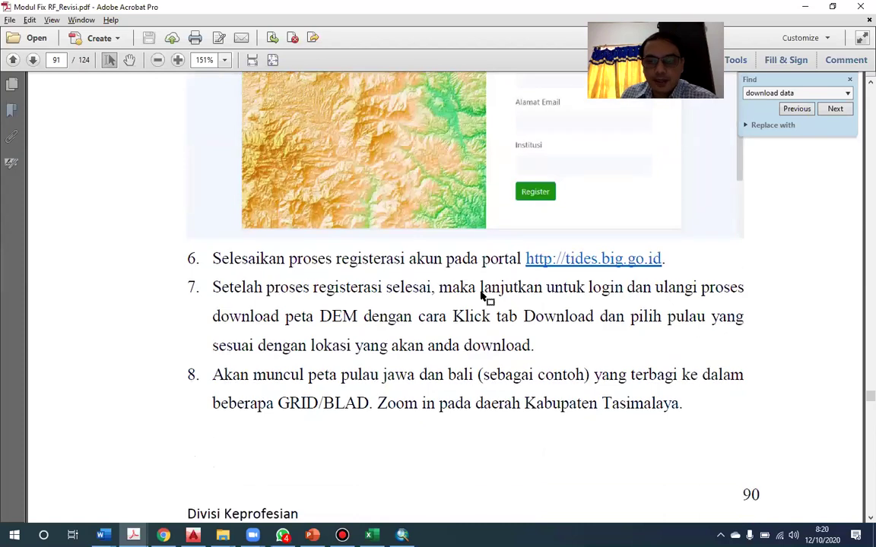
Step: Examine the Tasikmalaya grid map and instructions 9 and 10 on downloading each DEMNAS grid file
scroll(482, 305, down, 10)
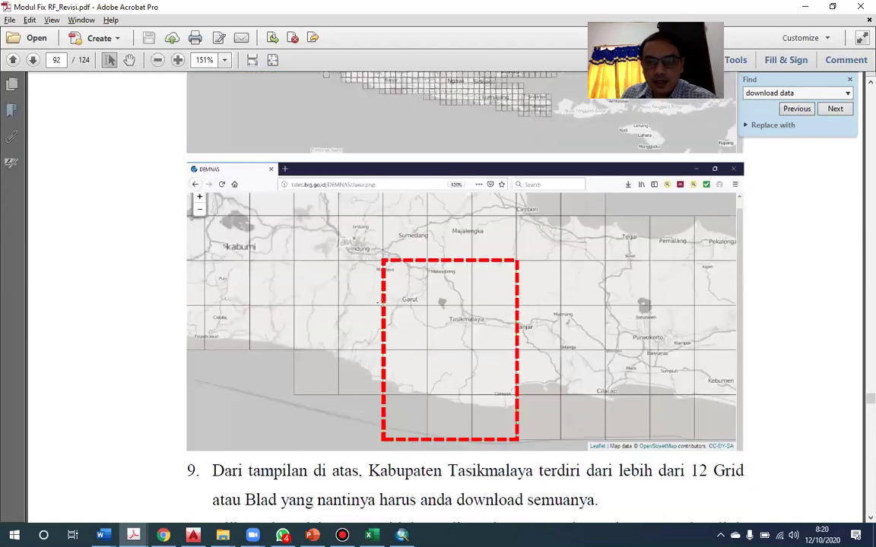
scroll(468, 306, down, 1)
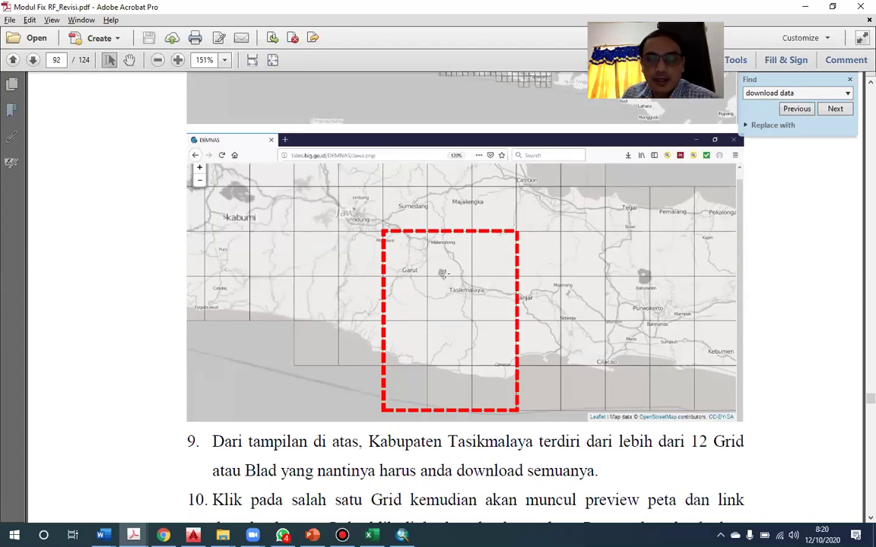
scroll(450, 266, down, 5)
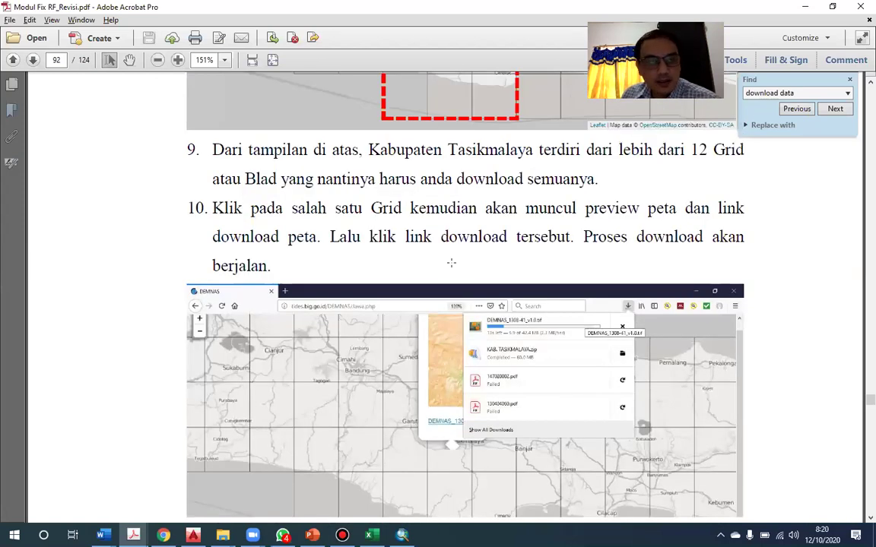
scroll(450, 263, down, 2)
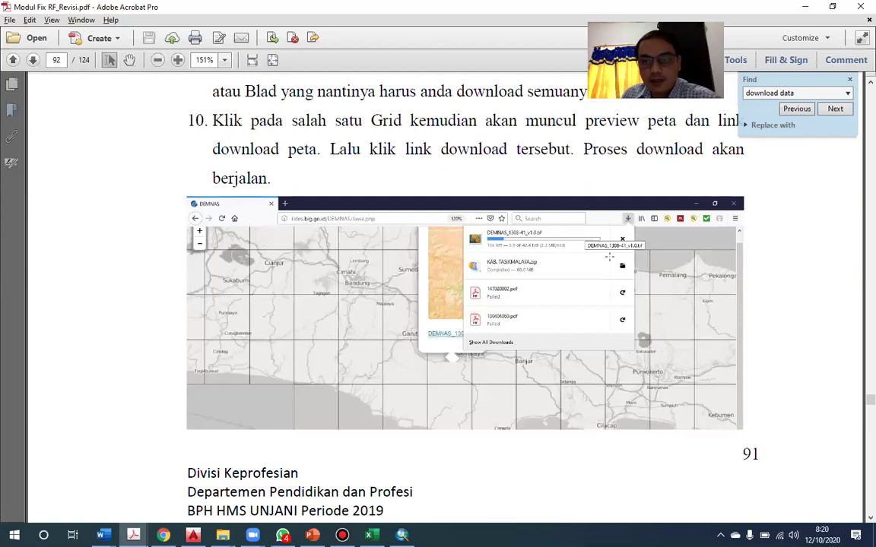
scroll(451, 266, down, 1)
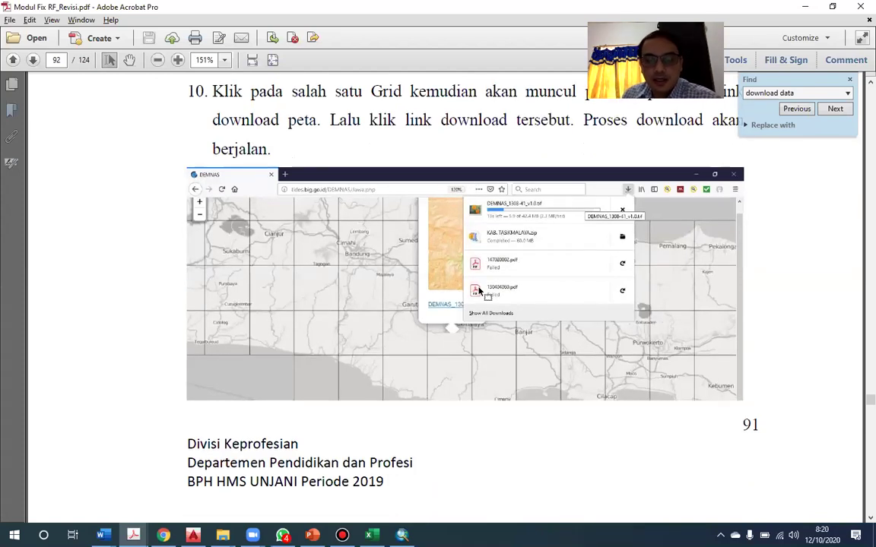
scroll(479, 291, down, 5)
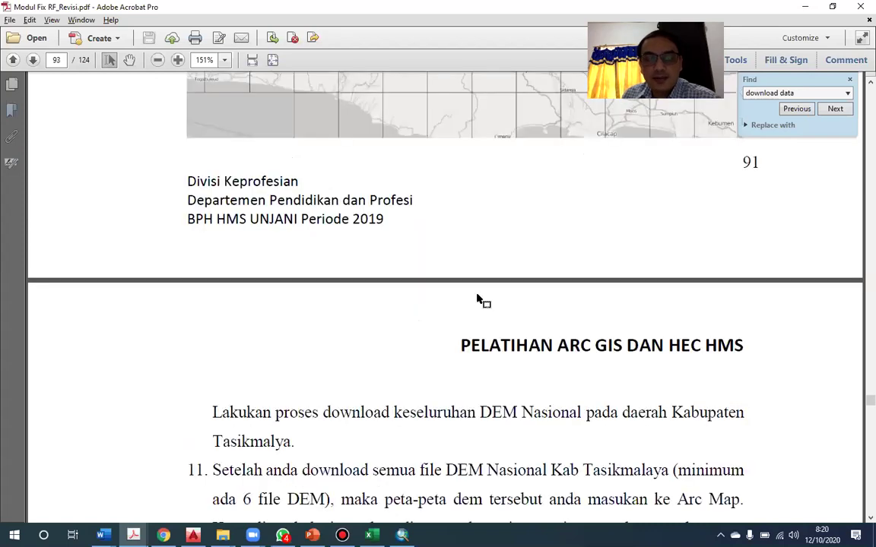
drag(247, 221, 349, 221)
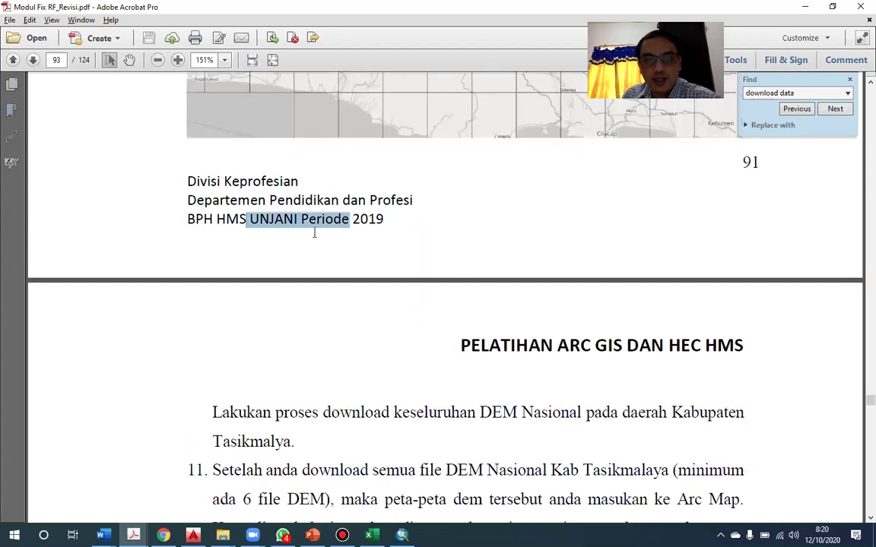
click(387, 219)
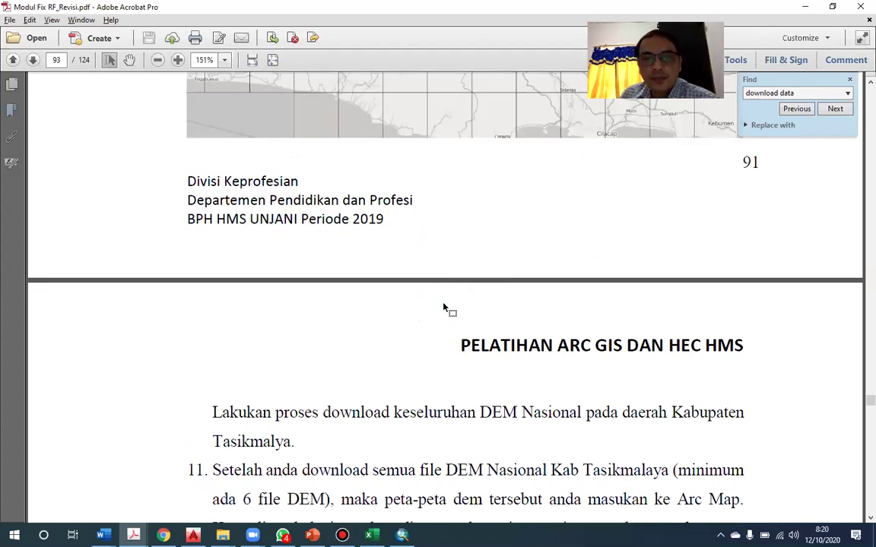
Step: Read instruction 11 on adding the DEM files to ArcMap, highlighting its opening words about the minimum of 6 DEM files
scroll(443, 304, down, 1)
scroll(437, 295, down, 2)
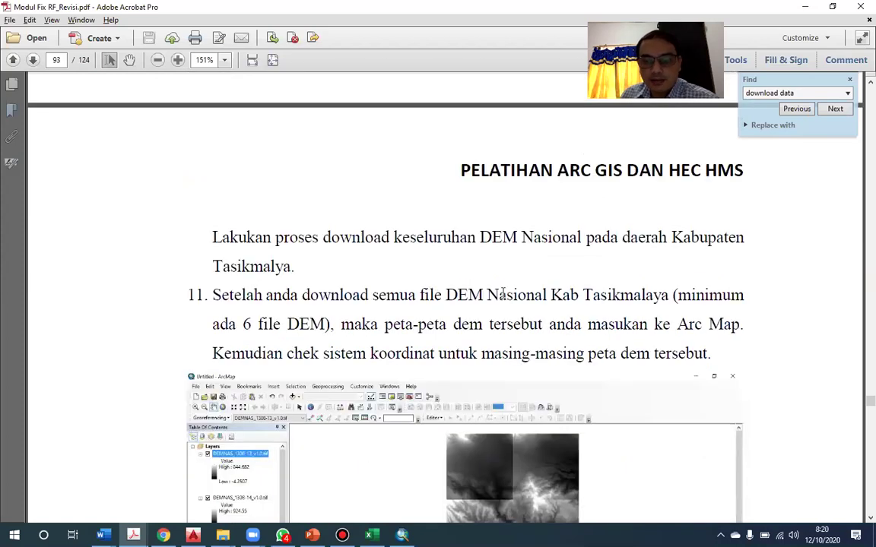
scroll(429, 269, down, 2)
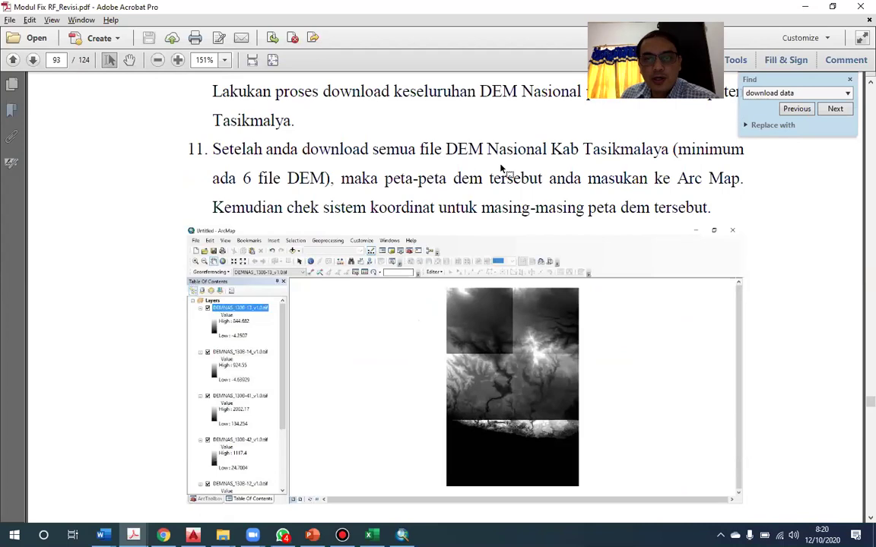
scroll(384, 227, up, 2)
scroll(453, 205, down, 1)
drag(213, 208, 684, 203)
drag(371, 235, 356, 240)
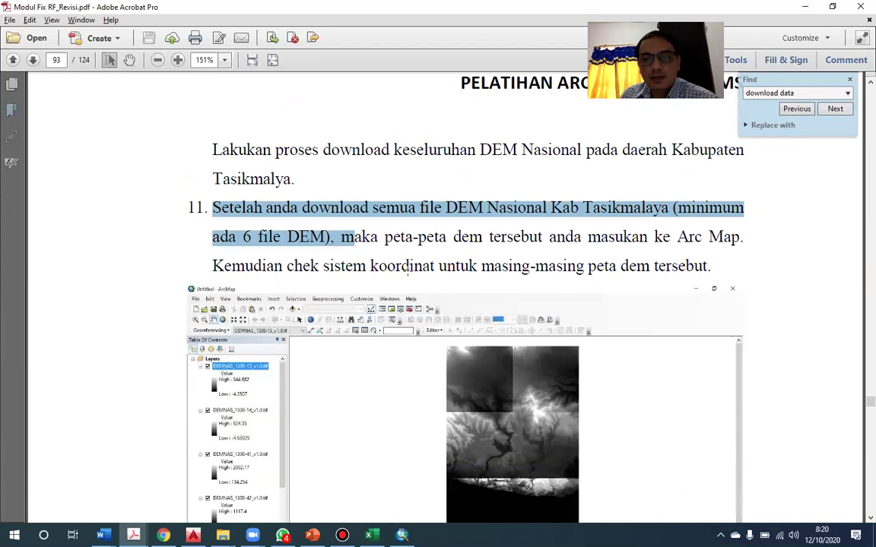
scroll(355, 239, down, 1)
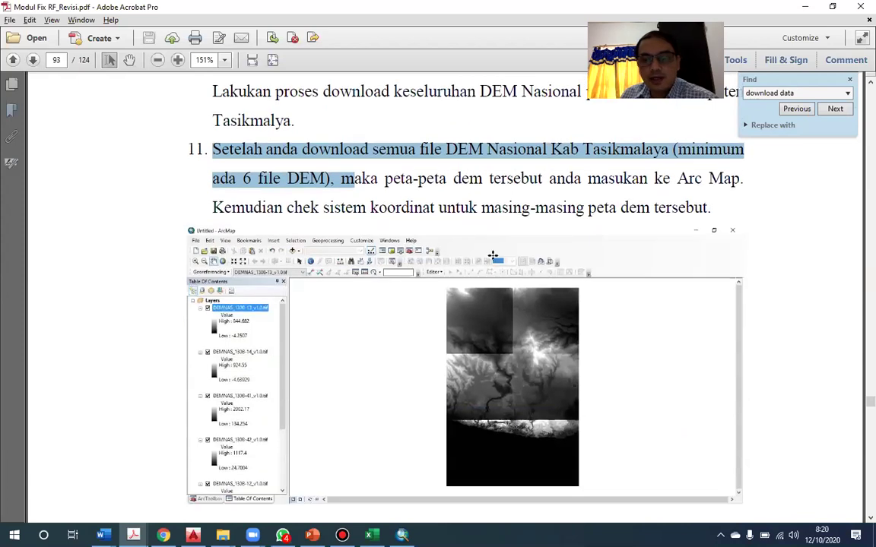
Step: Review instructions 12 and 13 on checking a DEM layer's spatial reference and assigning WGS1984 with Define Projection
scroll(473, 380, down, 2)
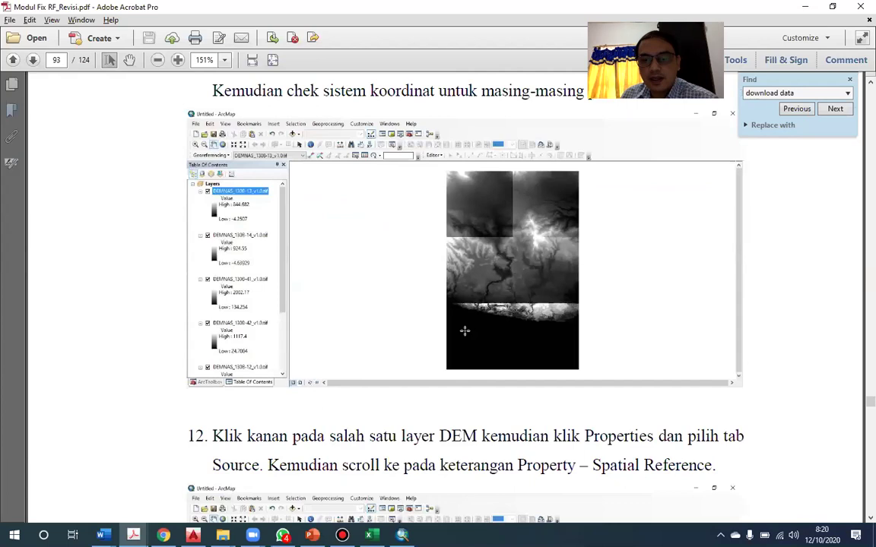
scroll(480, 320, down, 7)
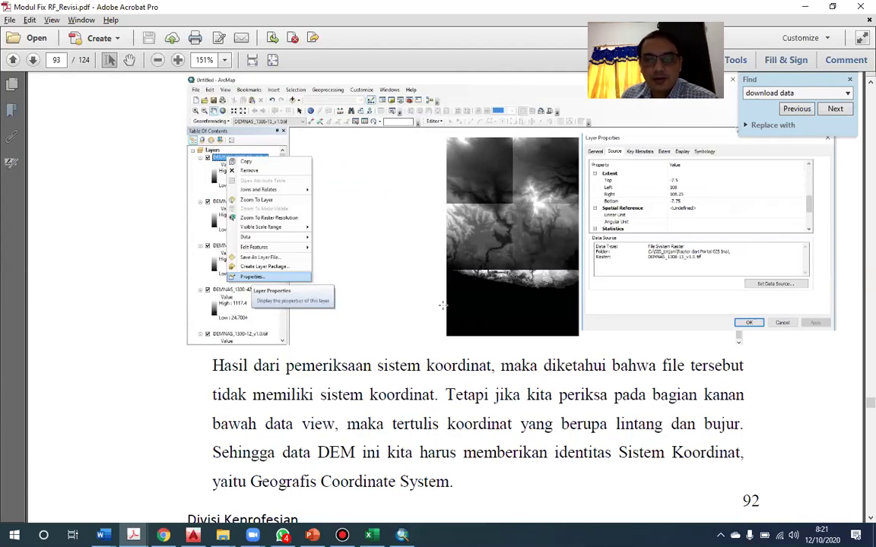
scroll(333, 222, down, 8)
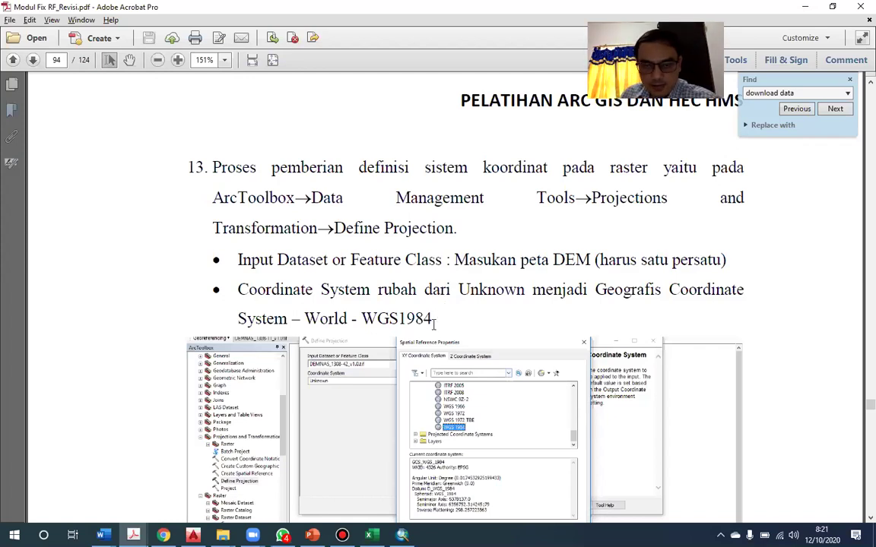
scroll(435, 325, down, 1)
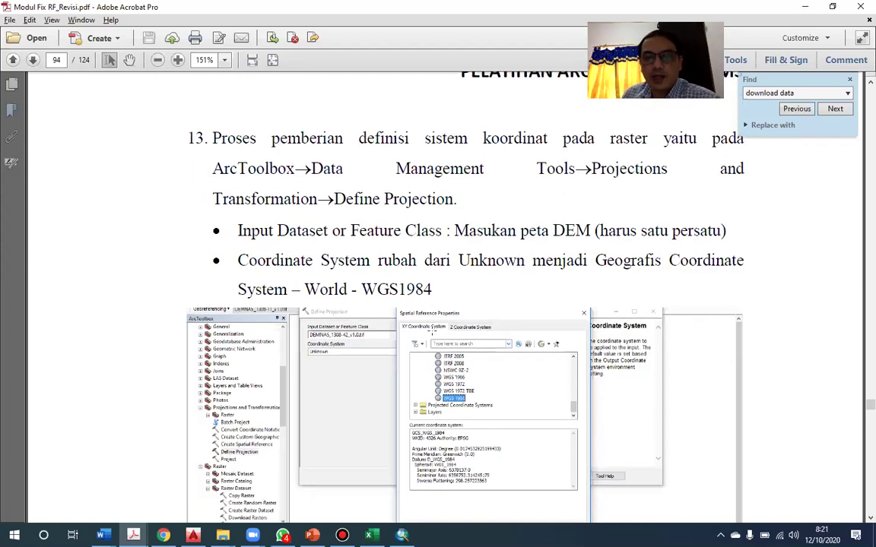
scroll(430, 331, down, 6)
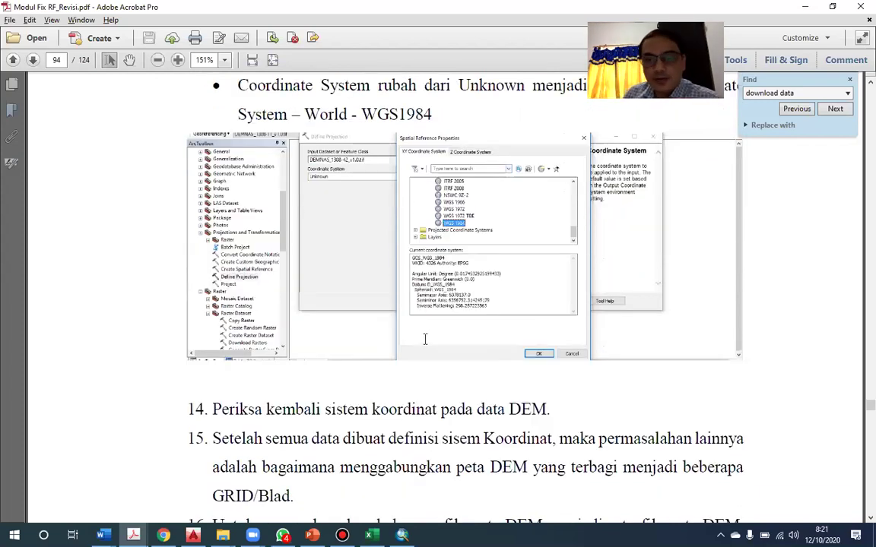
Step: Review instruction 16 on merging the DEM files with Mosaic To New Raster, including its parameters and the pixel type options
scroll(424, 336, down, 13)
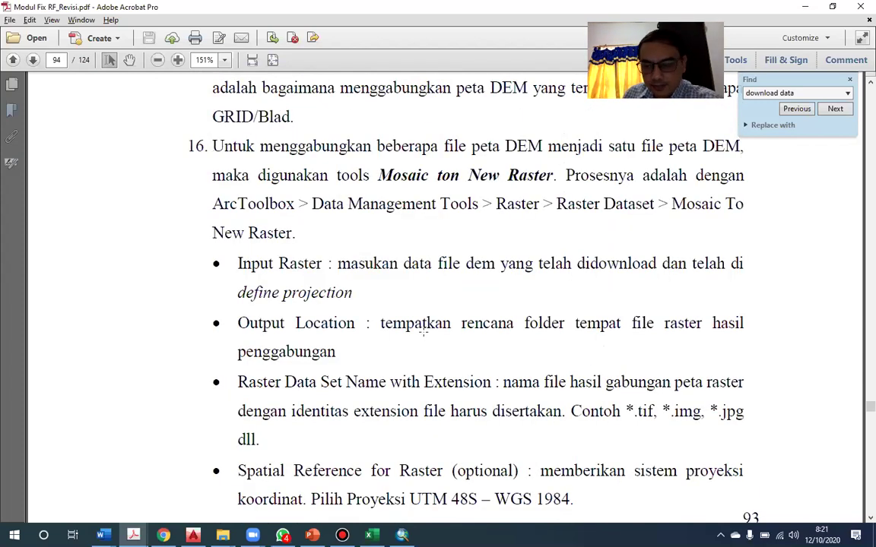
scroll(423, 329, down, 15)
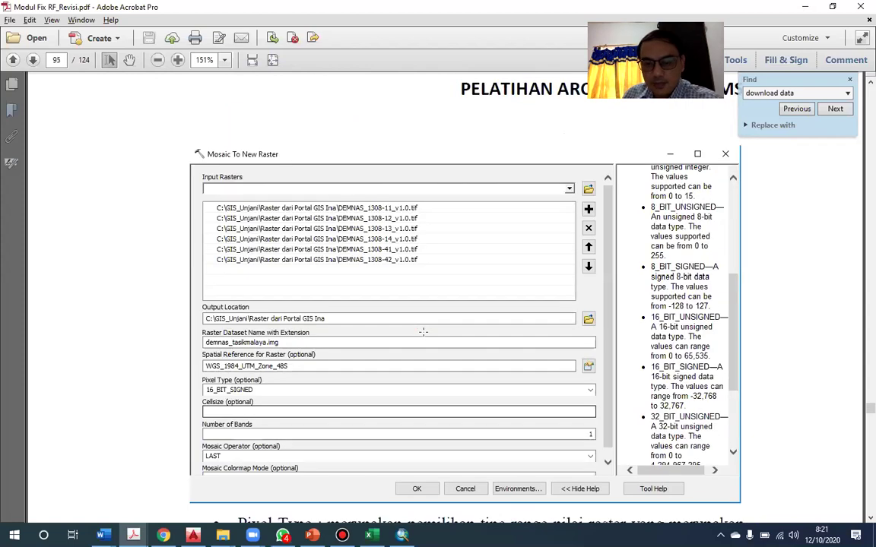
scroll(424, 331, down, 20)
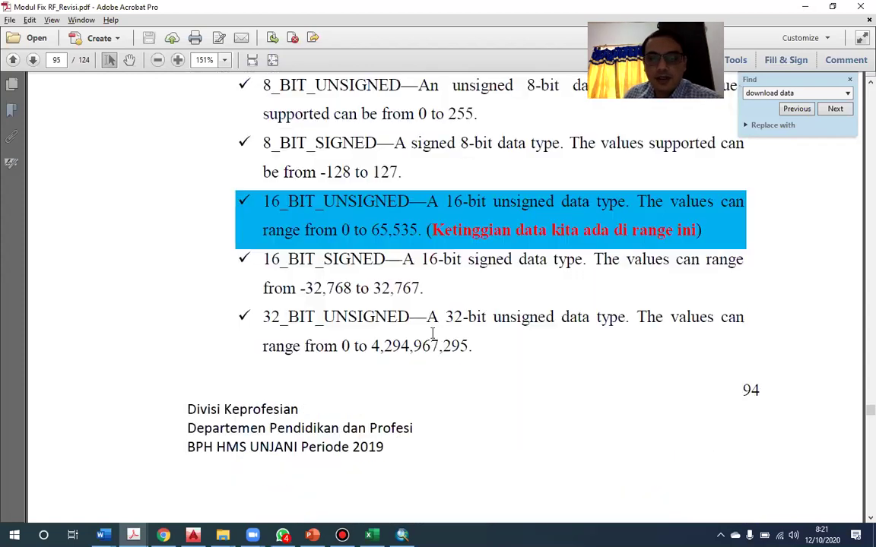
Step: Review the Mosaic To New Raster pixel type options, the highlighted 16_BIT_UNSIGNED entry and the remaining settings such as Number of Bands
scroll(432, 336, down, 14)
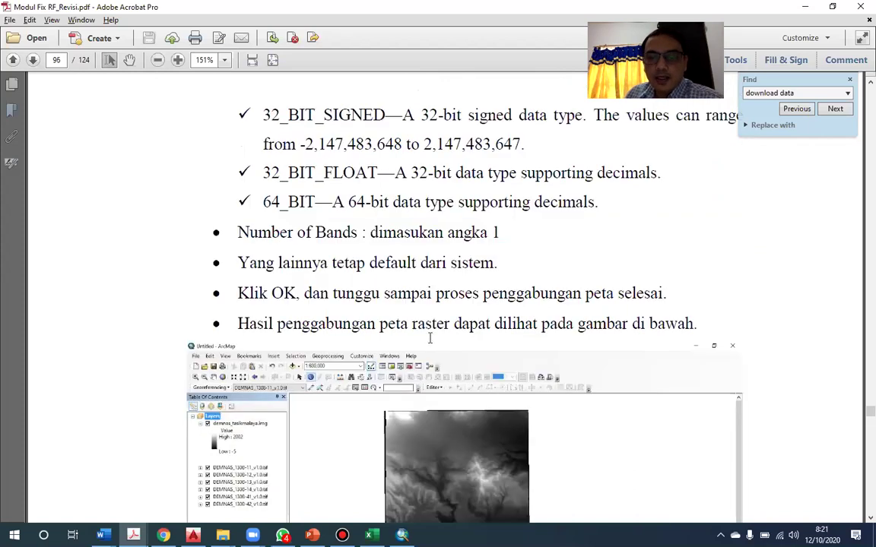
scroll(429, 345, up, 20)
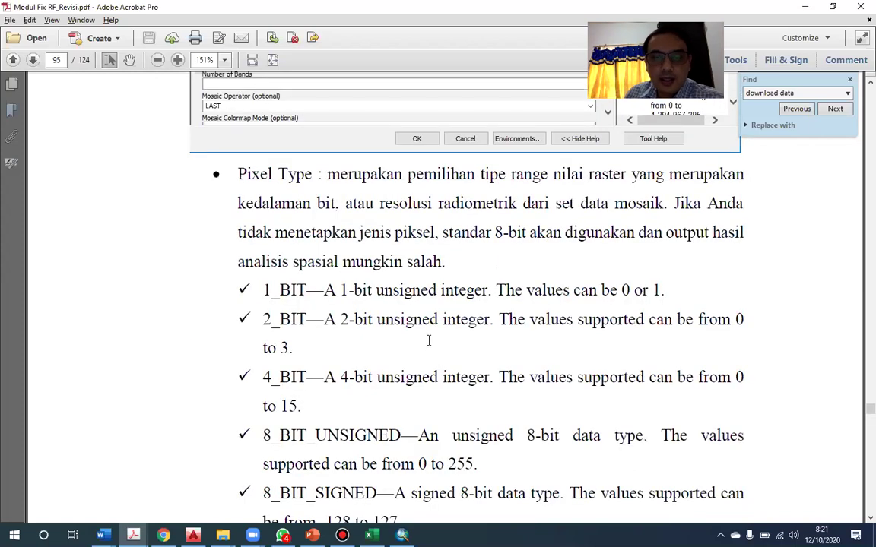
scroll(429, 342, down, 7)
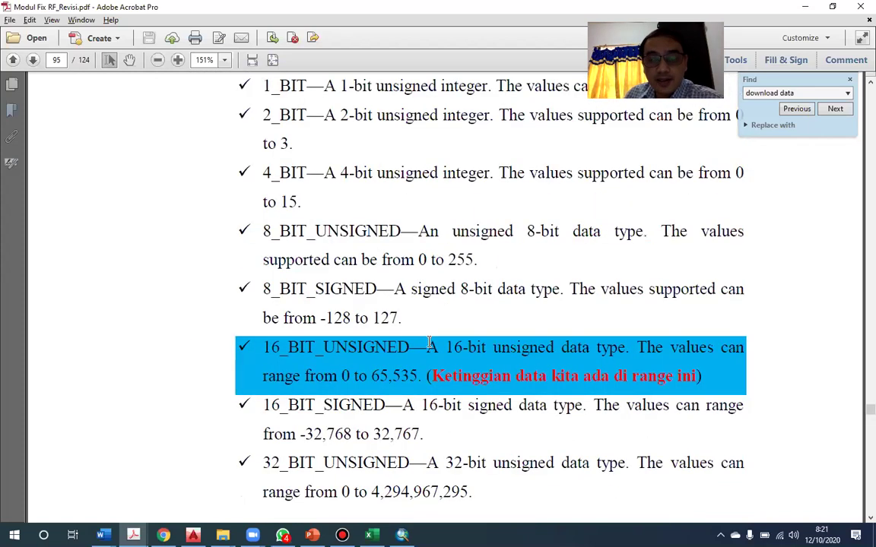
scroll(429, 343, down, 2)
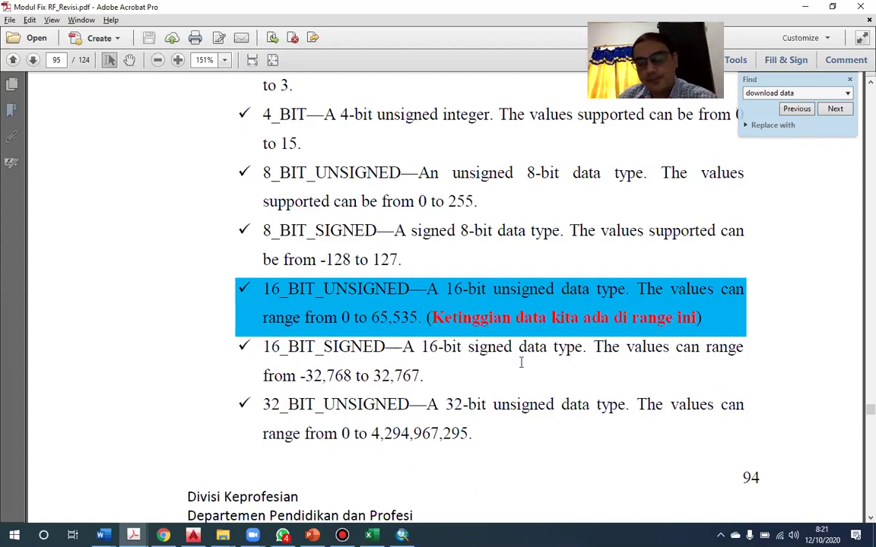
scroll(426, 385, down, 3)
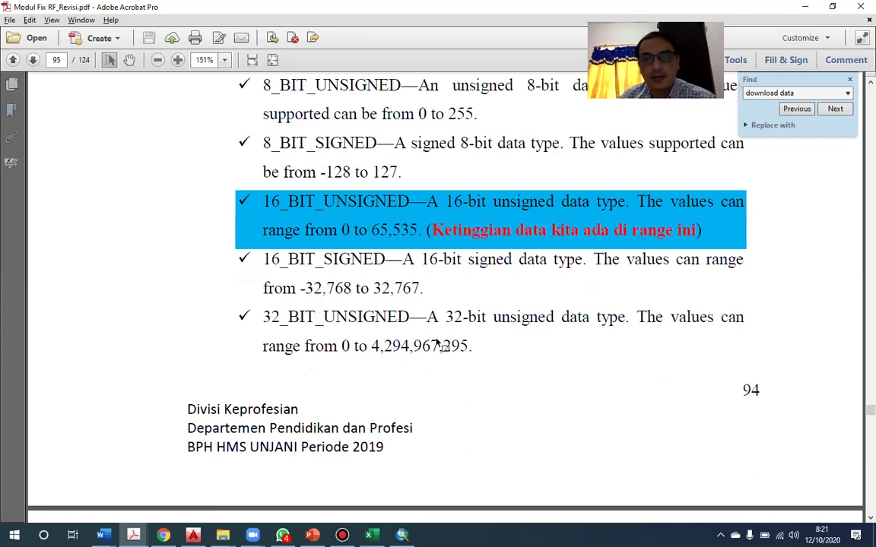
scroll(433, 335, down, 2)
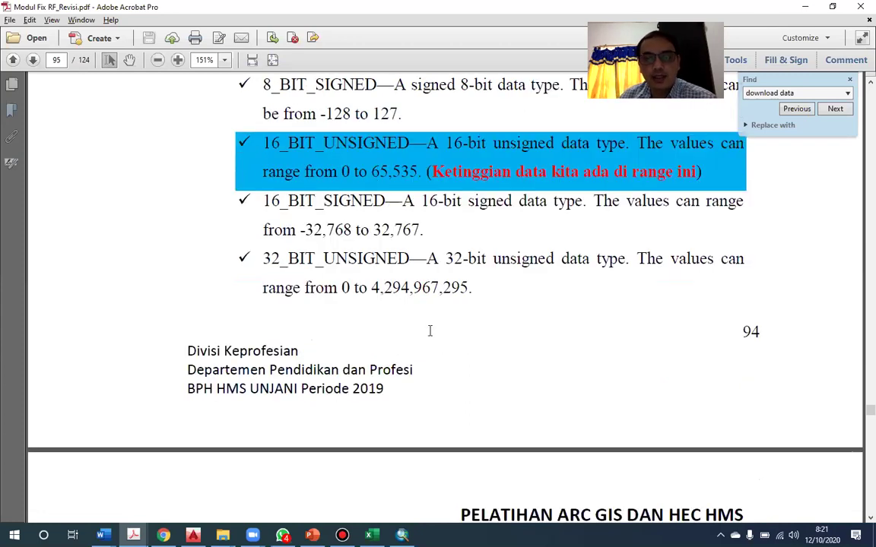
scroll(430, 330, up, 4)
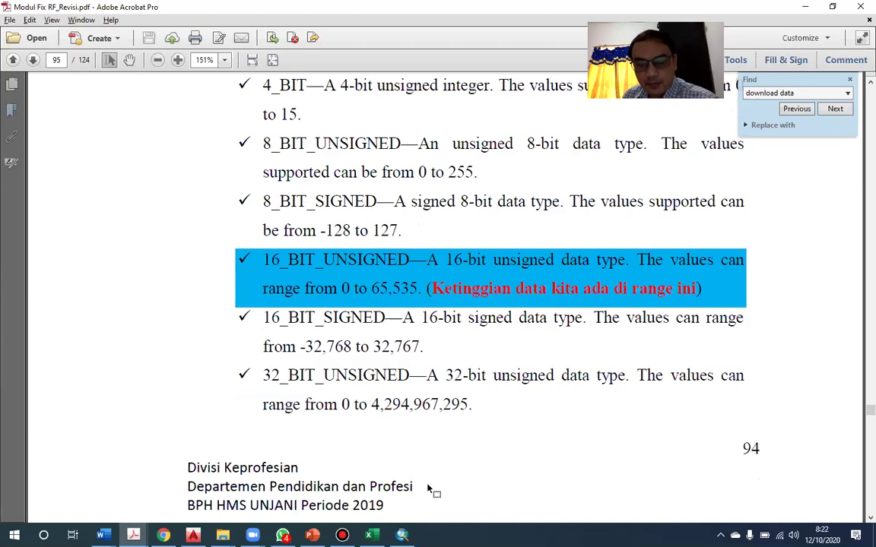
Step: Switch to File Explorer and locate Dem_Jabar.img in the Data Raster folder of GIS_Unjani
click(403, 535)
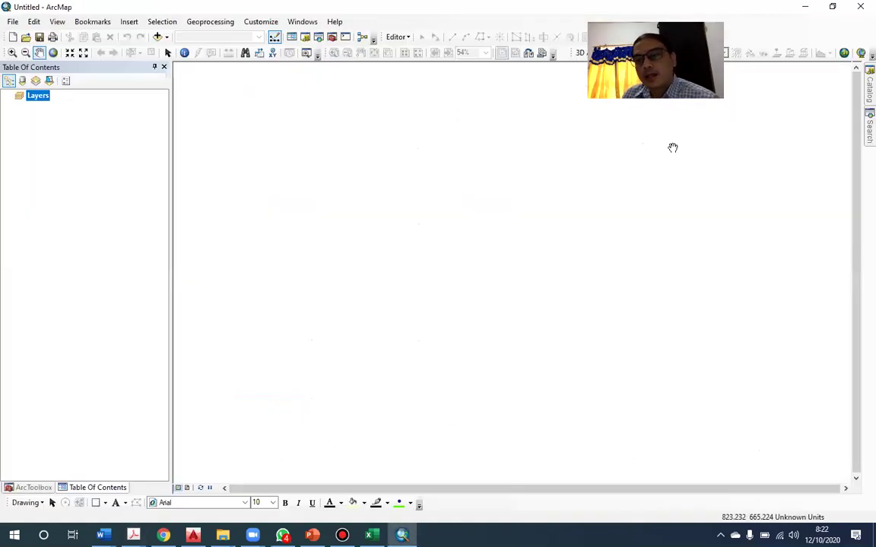
click(222, 536)
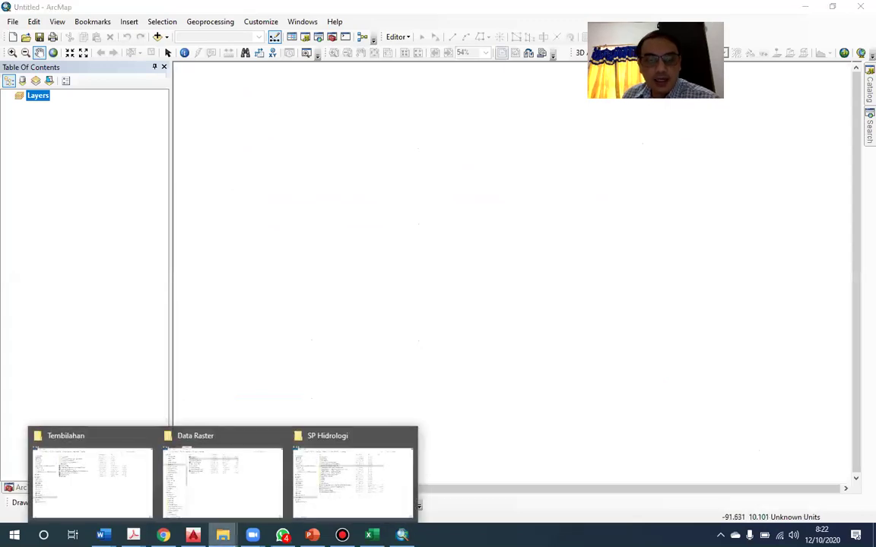
click(239, 486)
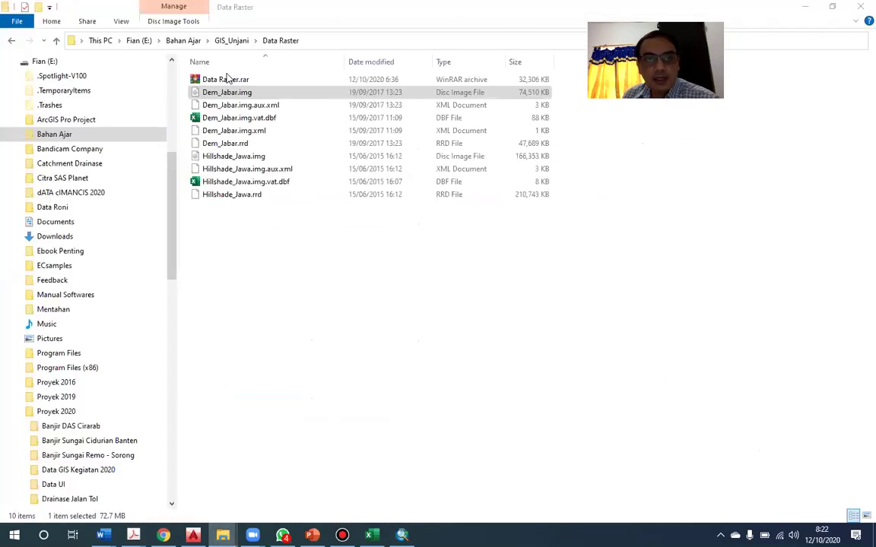
click(232, 94)
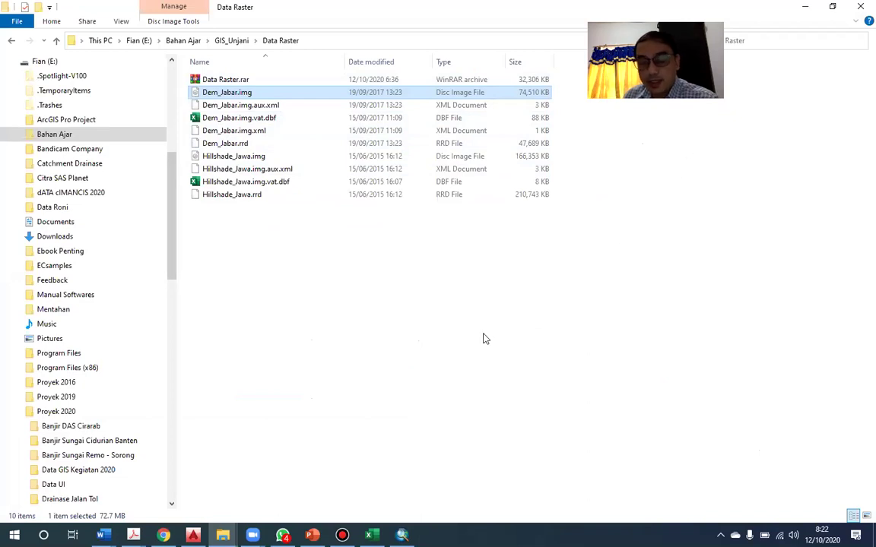
Step: Switch back to ArcMap, collapse the Catalog's Home folder and connect the E:\ drive as a folder connection
click(402, 535)
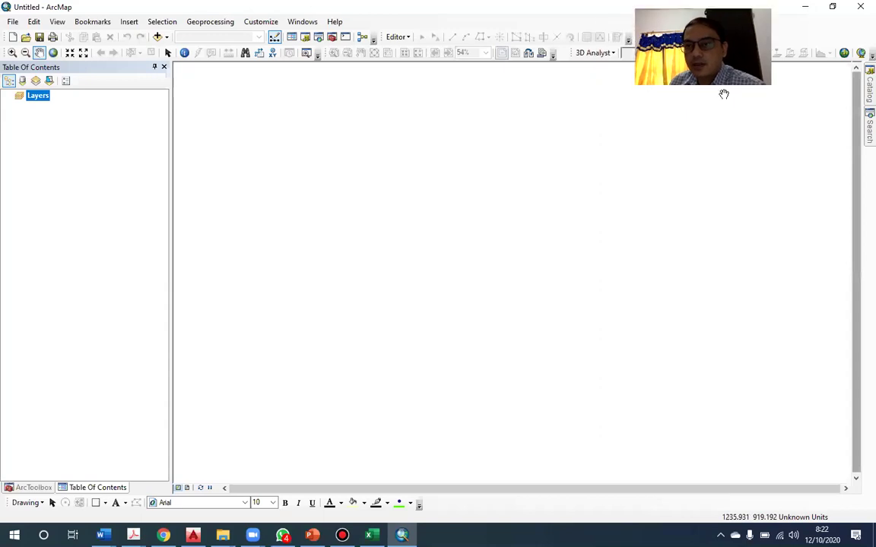
mouse_move(857, 89)
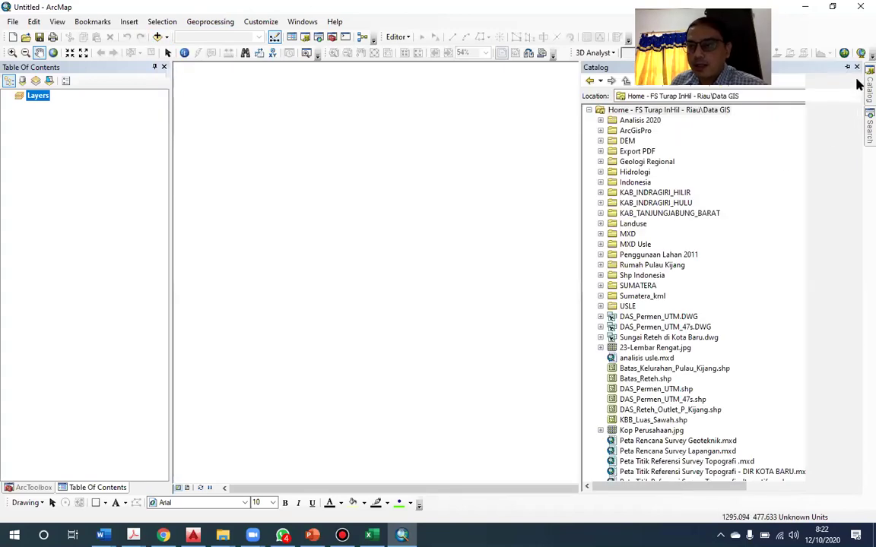
click(589, 110)
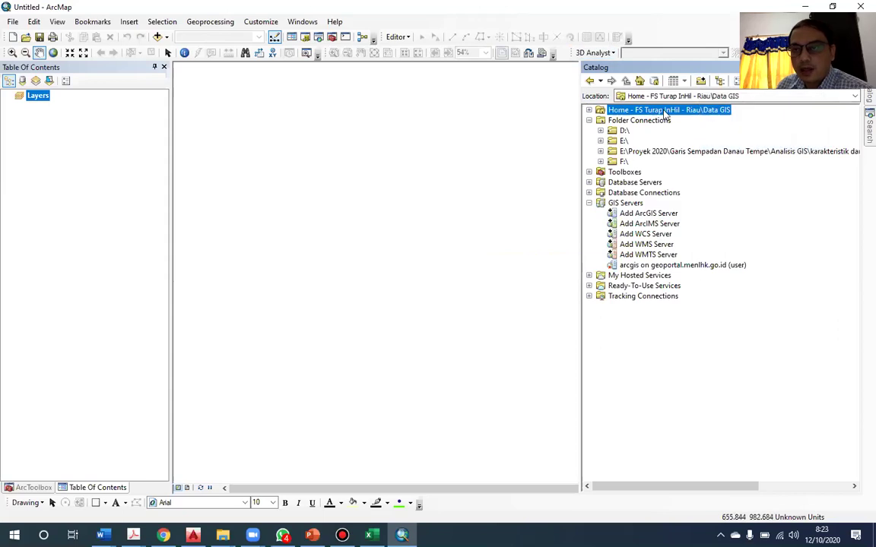
click(699, 81)
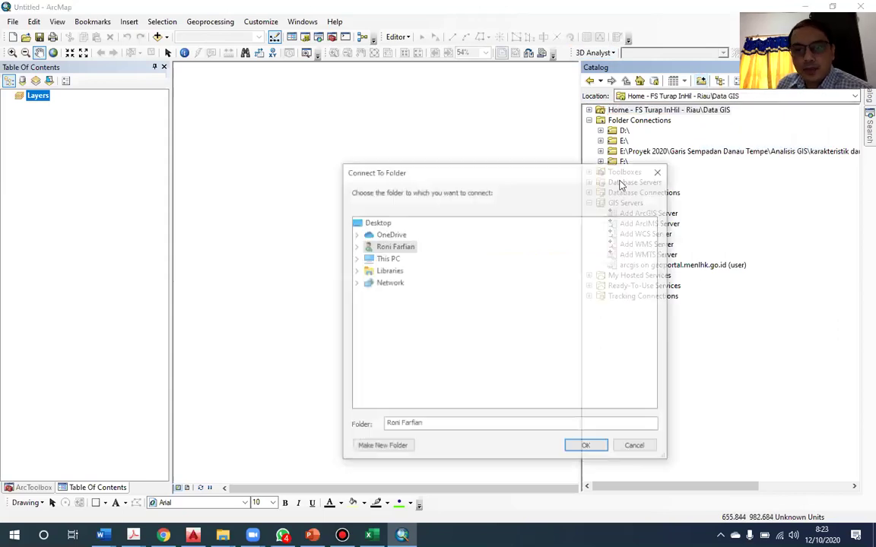
click(355, 259)
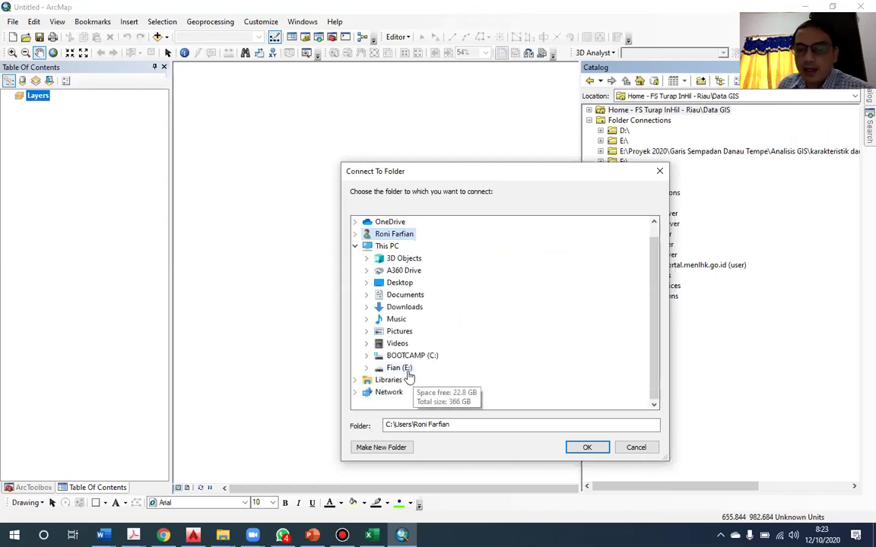
click(403, 368)
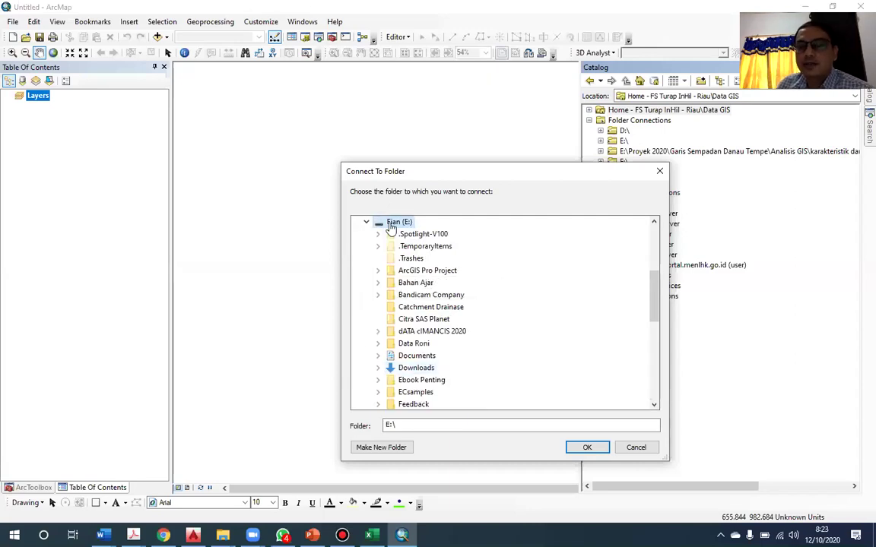
click(588, 447)
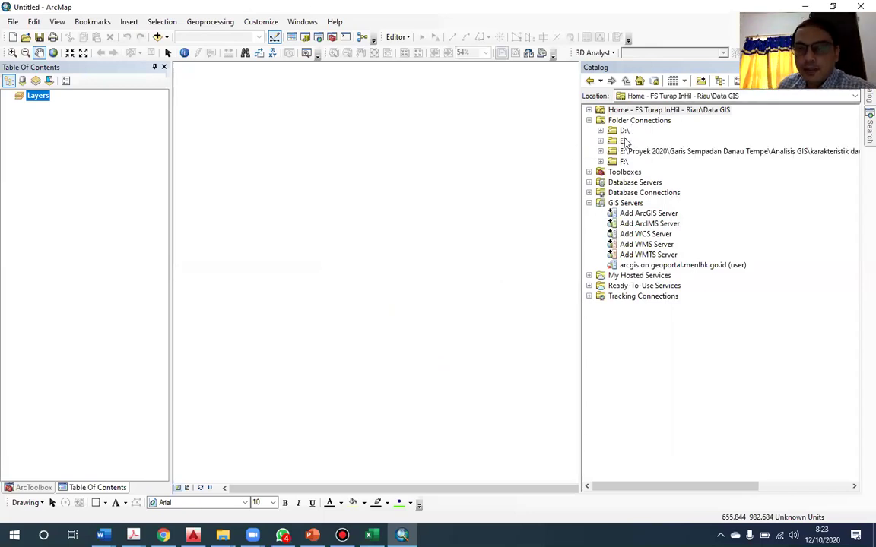
Step: Add Dem_Jabar.img from E:\Bahan Ajar\GIS_Unjani\Data Raster to the map as a layer
click(622, 142)
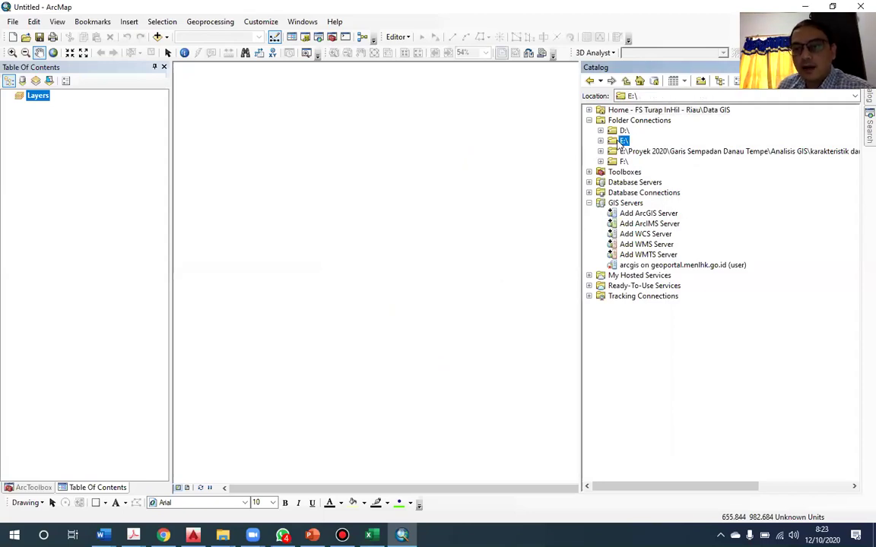
click(600, 141)
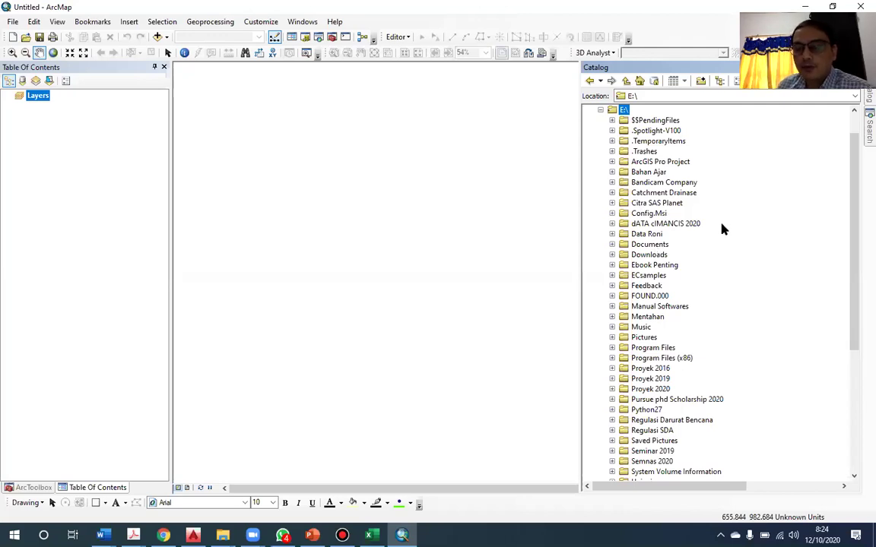
click(612, 172)
click(624, 203)
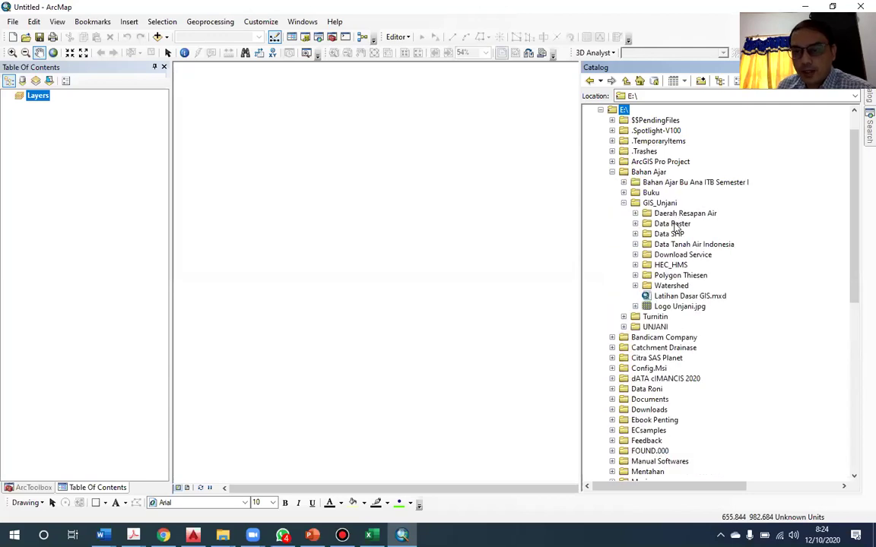
double_click(672, 223)
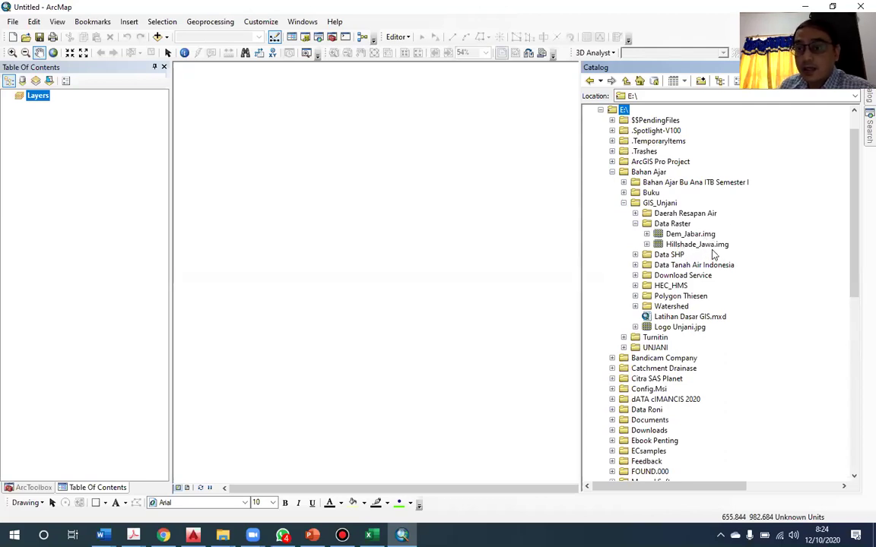
click(689, 234)
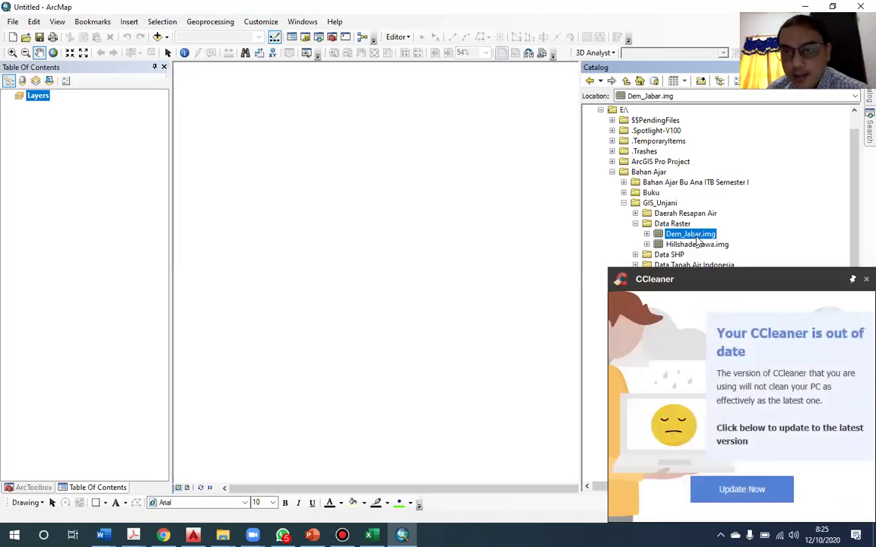
click(864, 280)
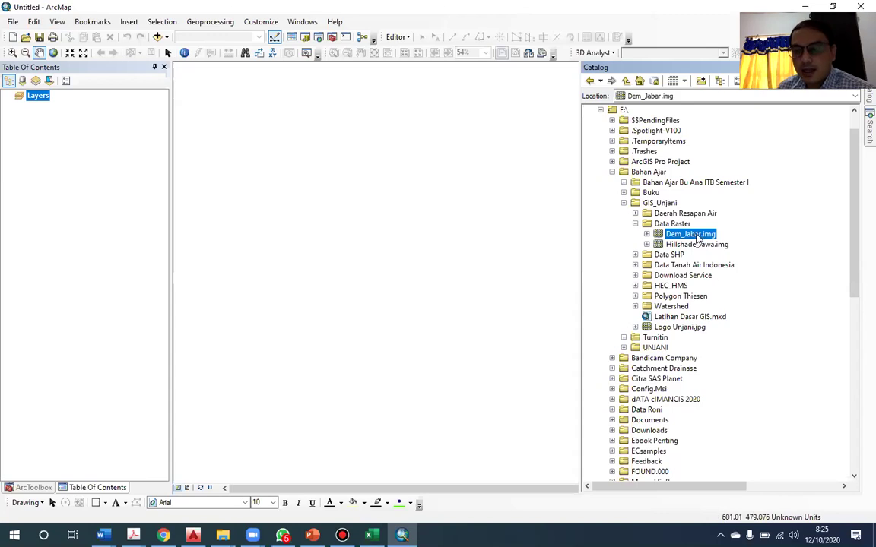
drag(696, 241, 99, 158)
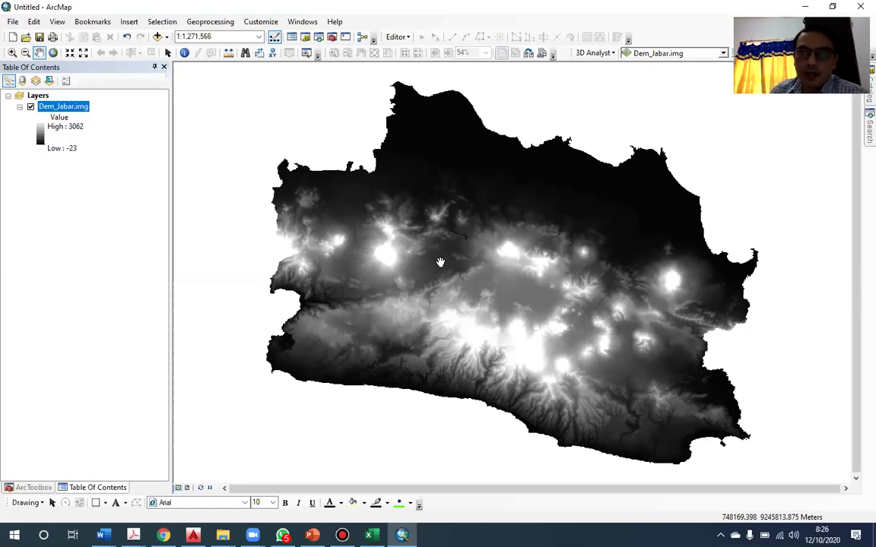
right_click(75, 110)
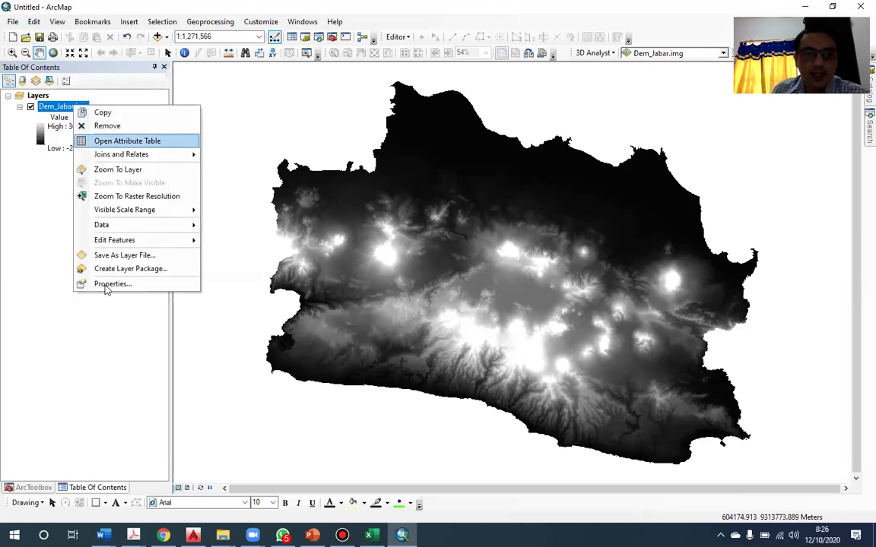
click(20, 264)
click(67, 107)
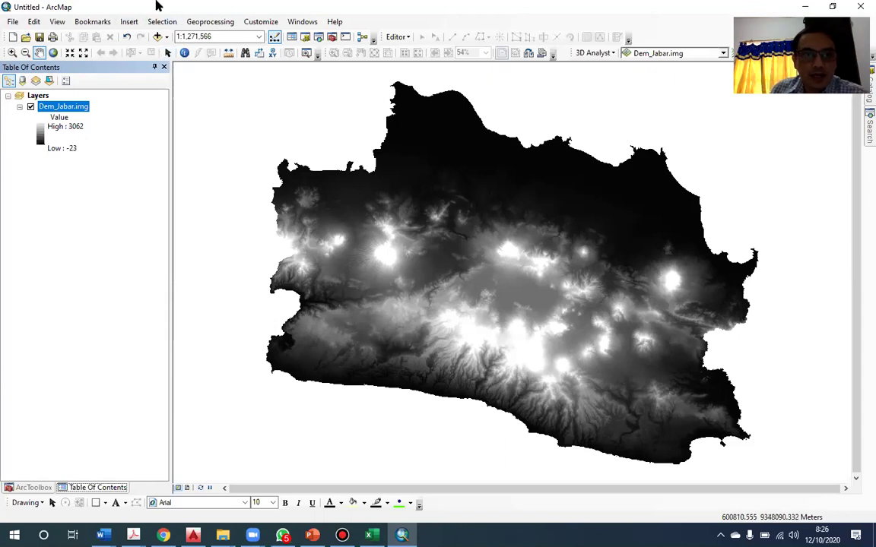
Step: Add the Imagery basemap beneath the Dem_Jabar.img layer
click(166, 38)
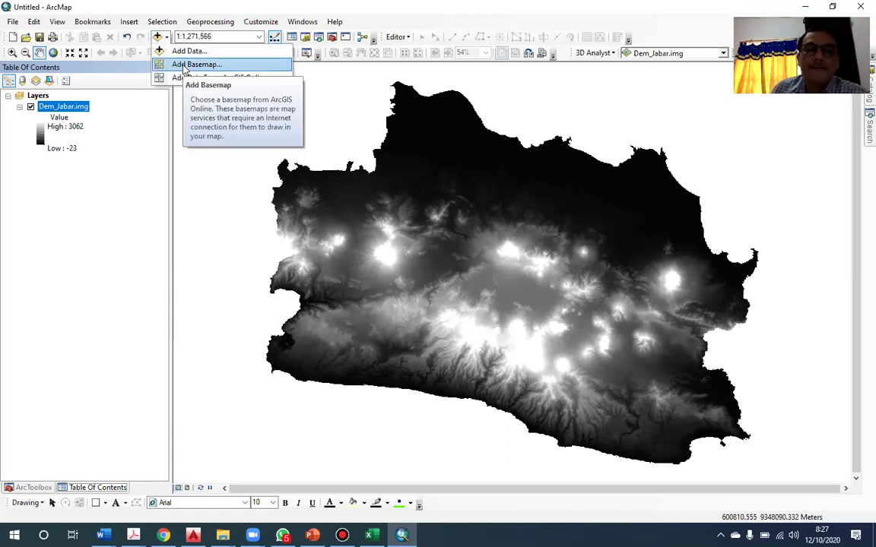
click(184, 66)
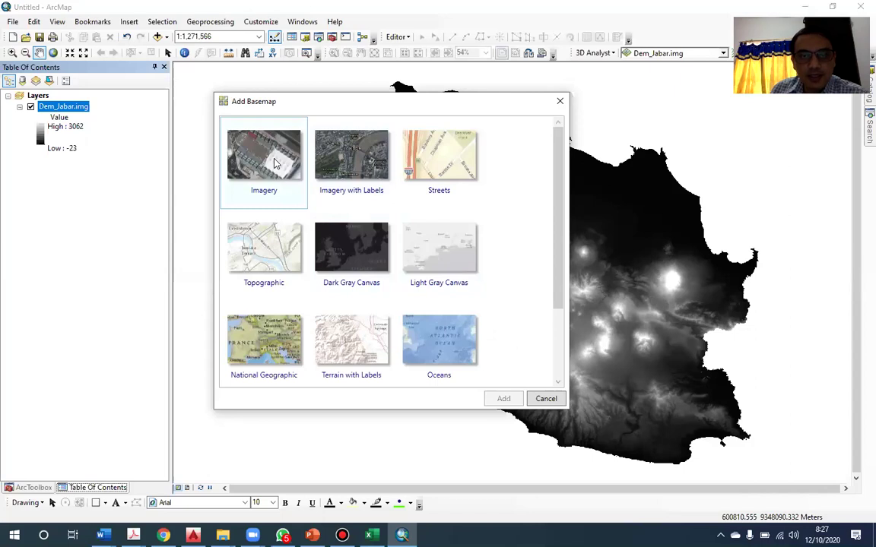
click(249, 147)
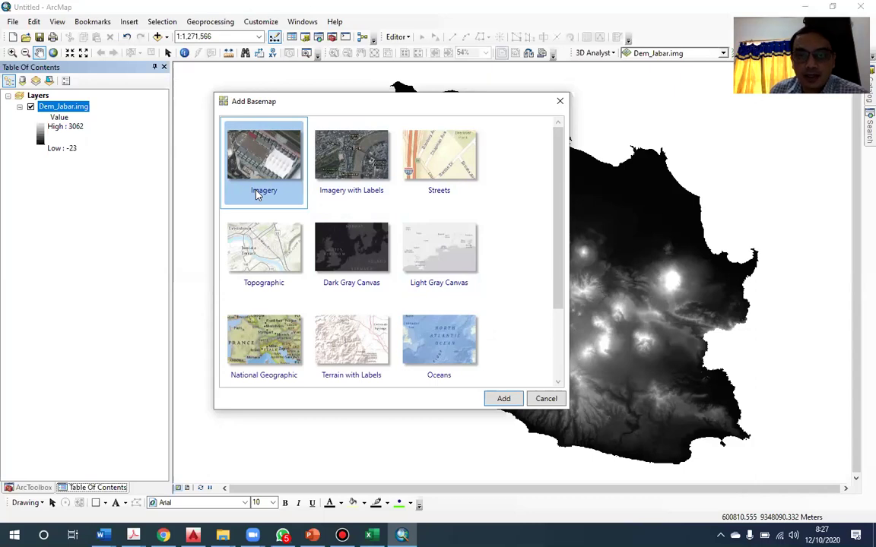
click(500, 398)
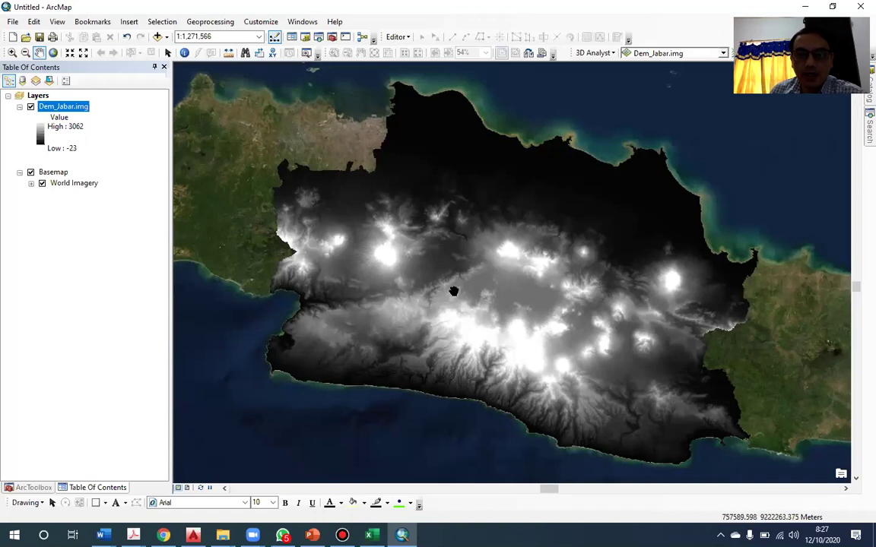
Step: Examine the Dem_Jabar.img elevation raster against the World Imagery basemap, from a regional view down to the mountain and valley detail
scroll(452, 273, up, 2)
scroll(450, 266, up, 2)
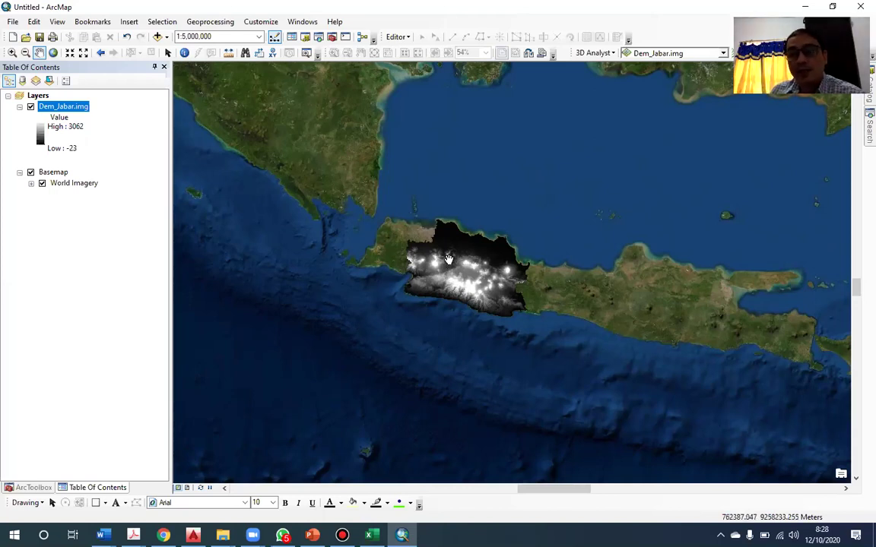
scroll(447, 249, up, 1)
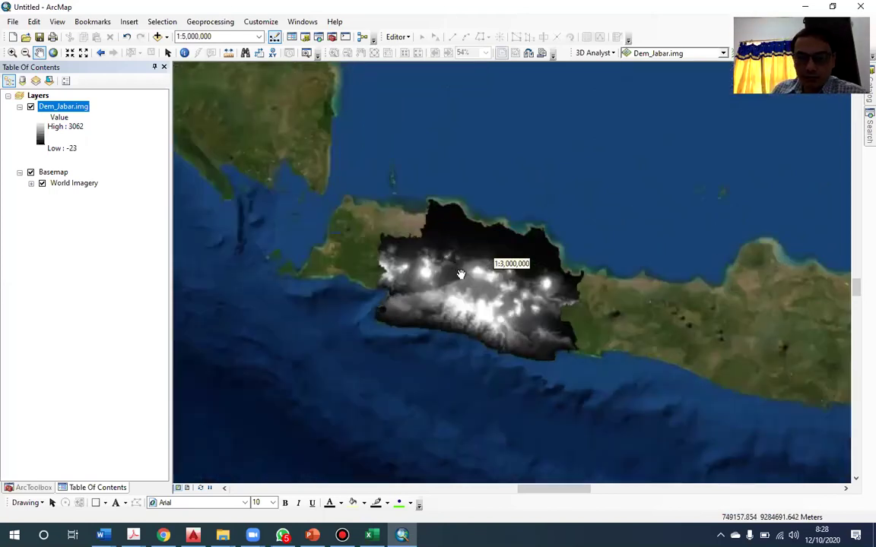
scroll(452, 276, up, 1)
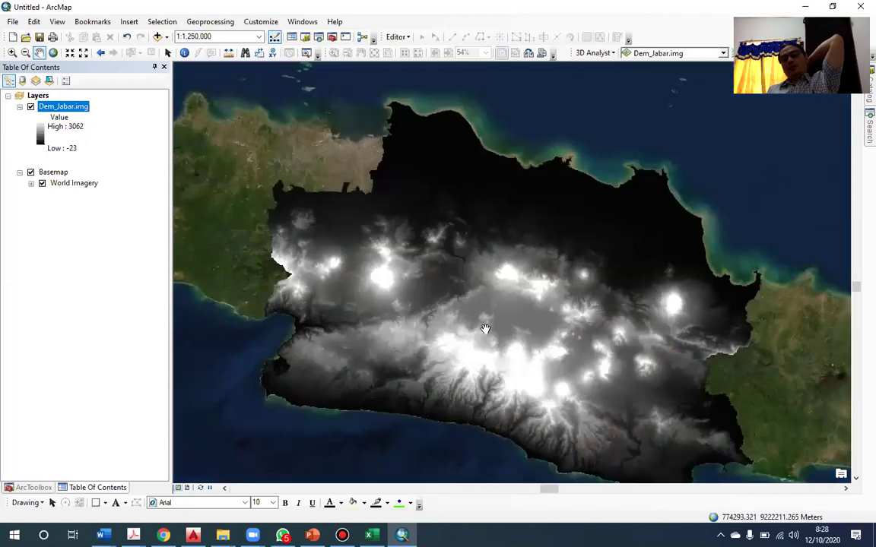
scroll(453, 322, up, 2)
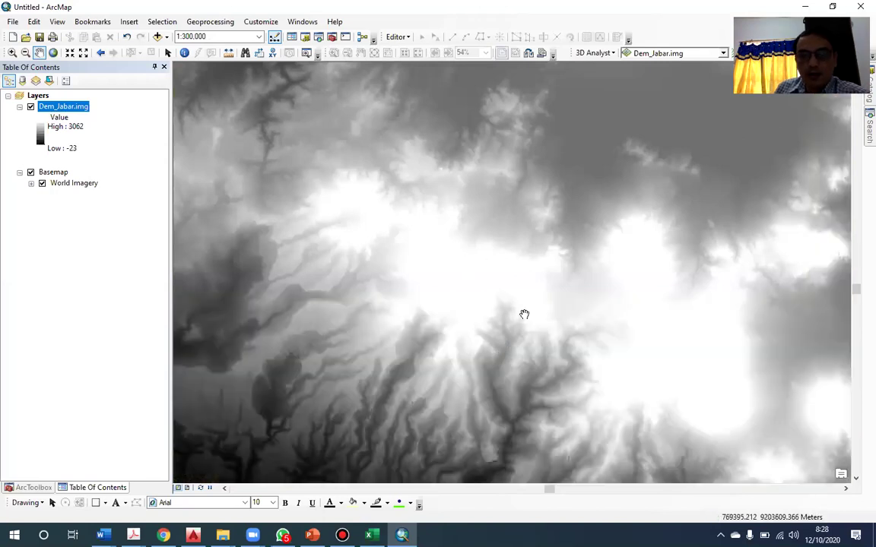
Step: Compare the Dem_Jabar.img layer with the imagery beneath it, then hide the Basemap so only the elevation raster is shown
click(31, 107)
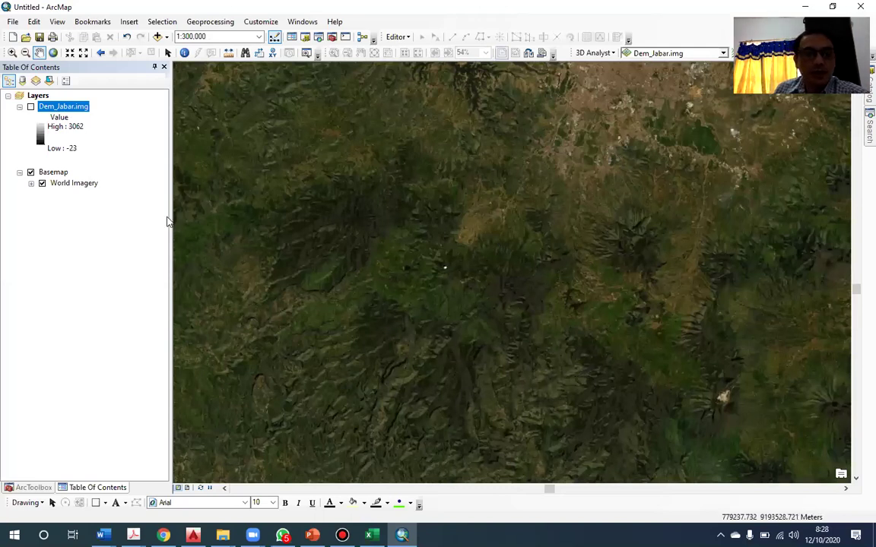
click(32, 107)
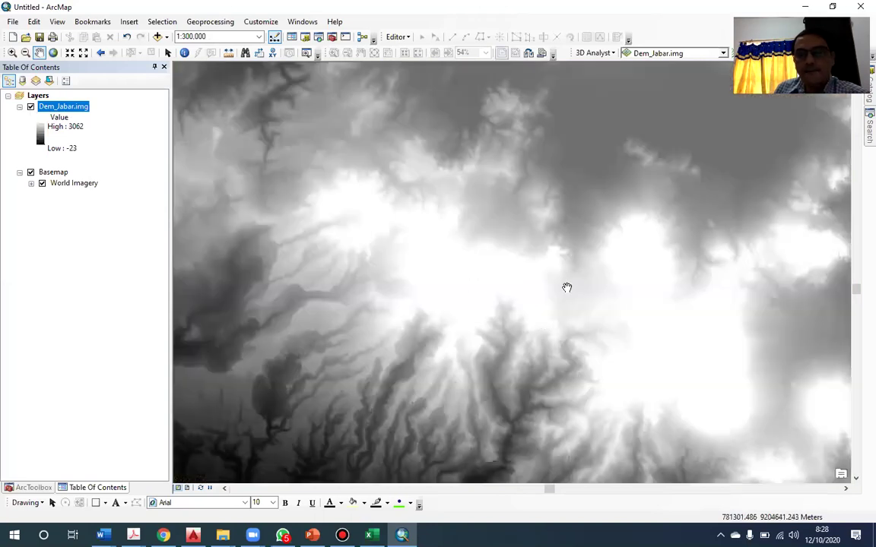
click(30, 107)
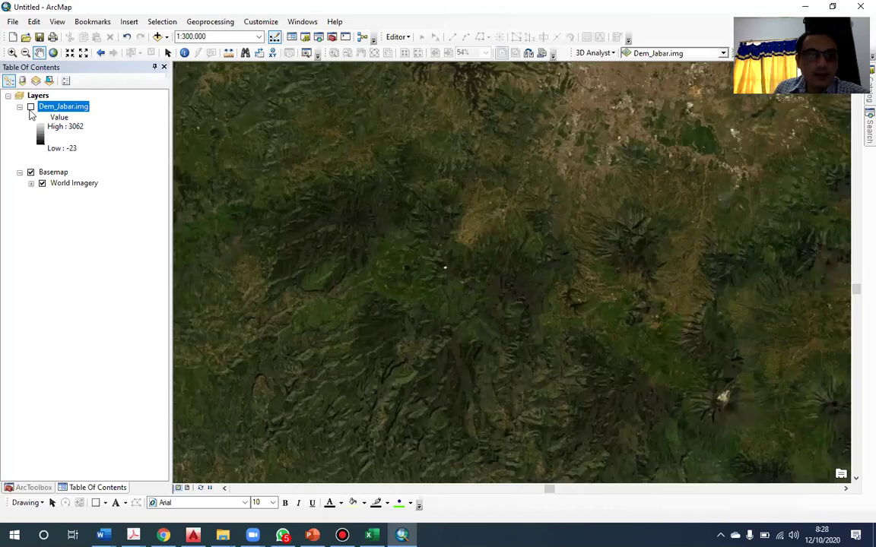
click(31, 171)
click(30, 107)
scroll(382, 278, up, 3)
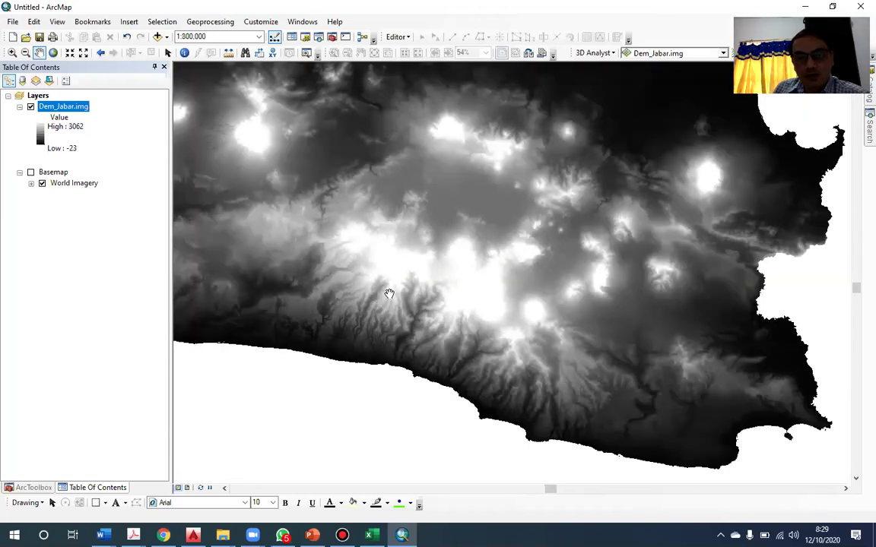
drag(388, 294, 504, 344)
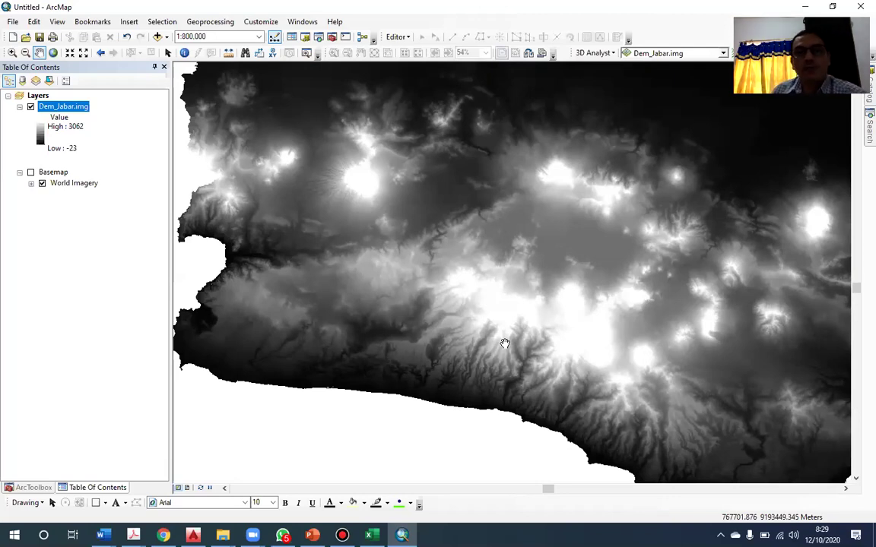
Step: Review the Dem_Jabar.img layer's symbology, general and source properties, including its cell size, without changing any settings
double_click(69, 111)
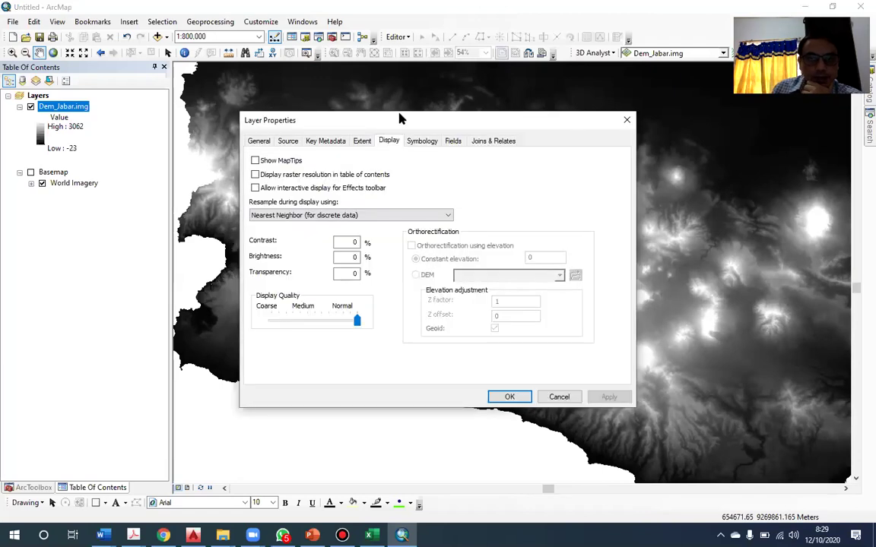
drag(401, 120, 347, 92)
click(376, 115)
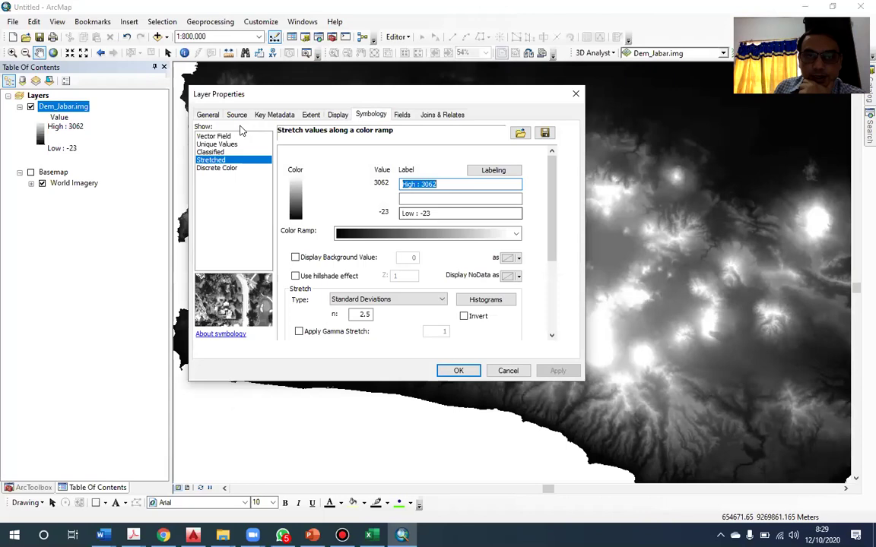
click(201, 113)
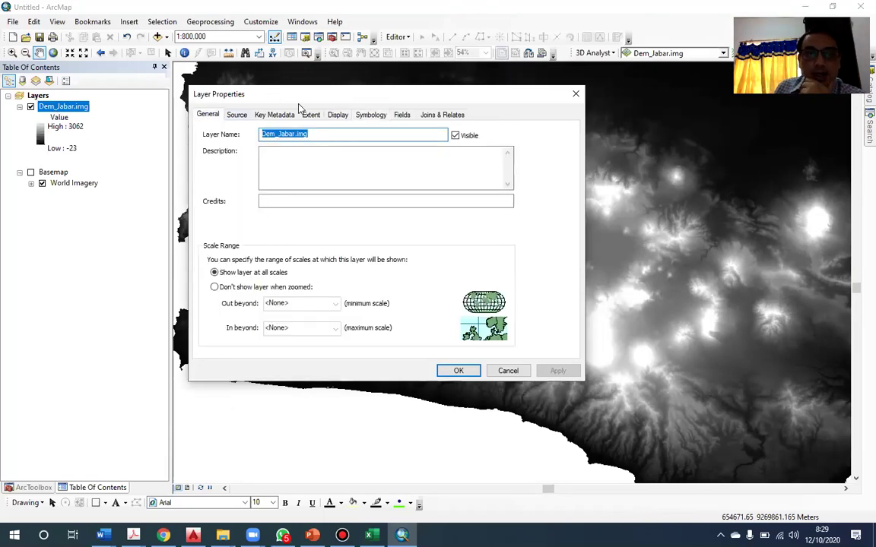
drag(266, 99, 280, 105)
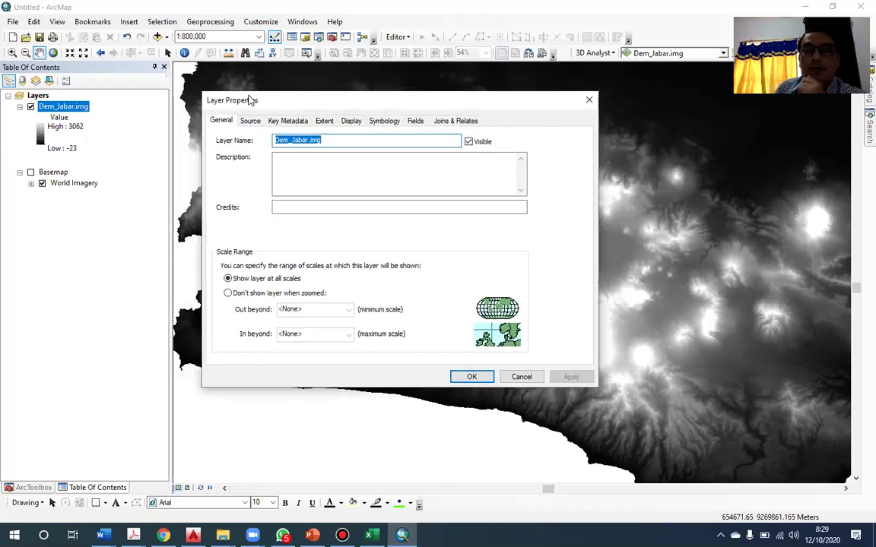
click(329, 141)
drag(276, 140, 371, 143)
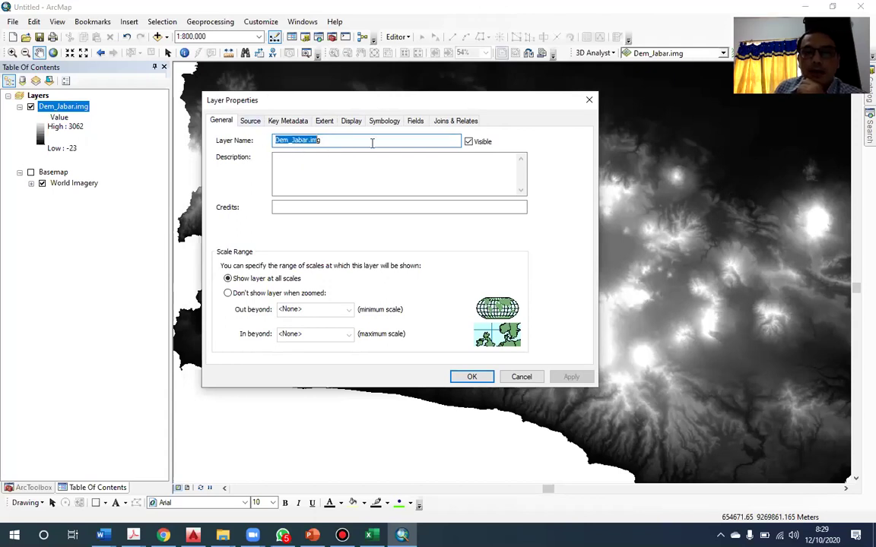
click(251, 122)
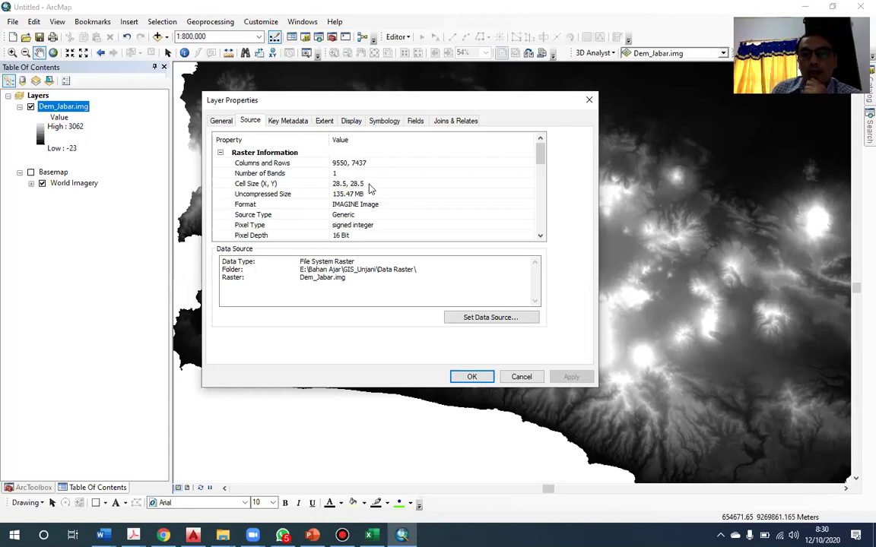
click(591, 100)
Step: Examine the DEM's southwestern coastline and inland terrain at close range until the individual raster cells are distinguishable
scroll(189, 360, down, 3)
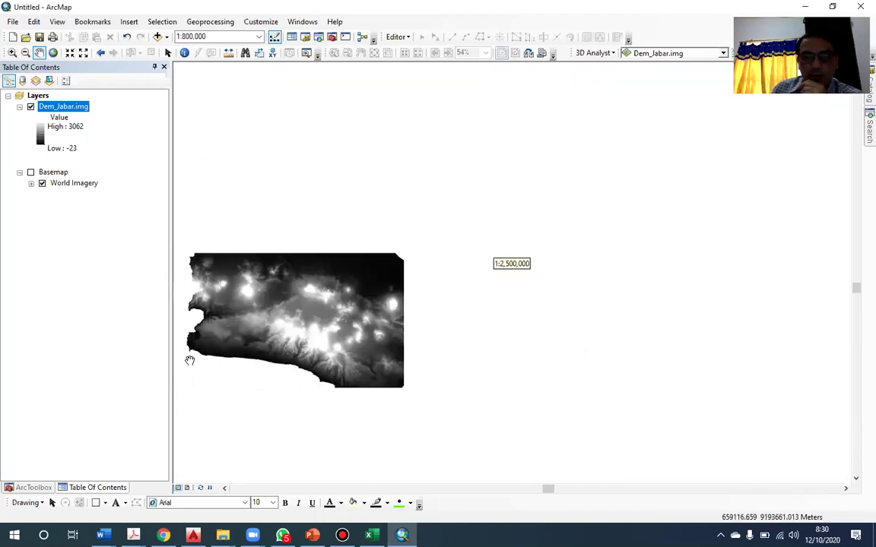
scroll(190, 361, up, 3)
scroll(189, 360, up, 6)
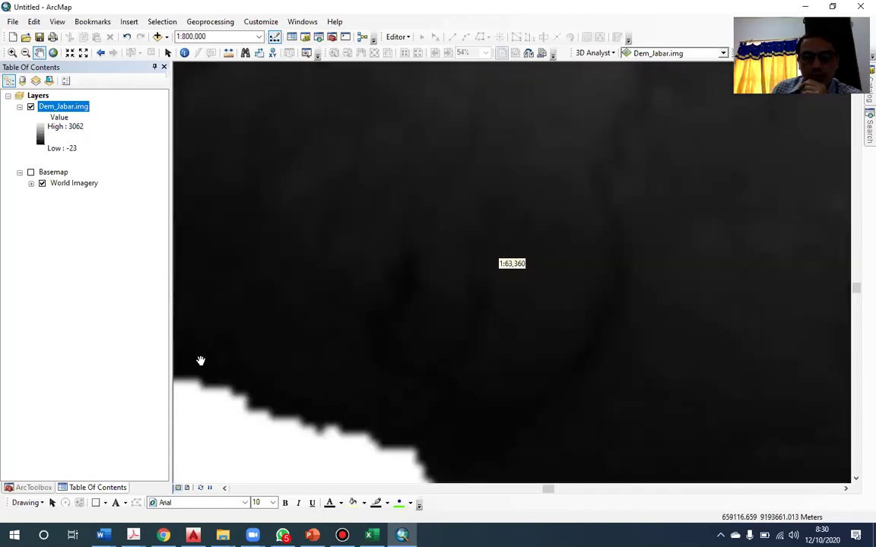
scroll(211, 412, up, 4)
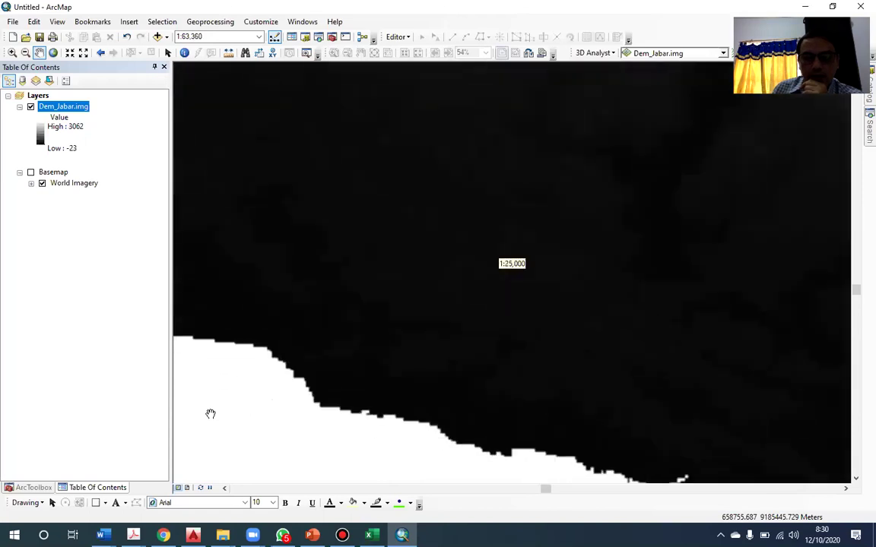
scroll(335, 361, up, 4)
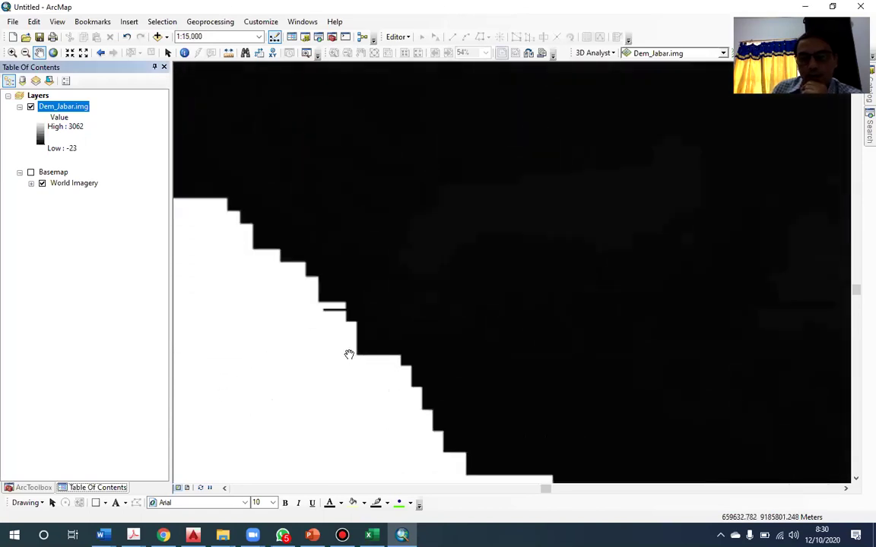
scroll(378, 329, up, 2)
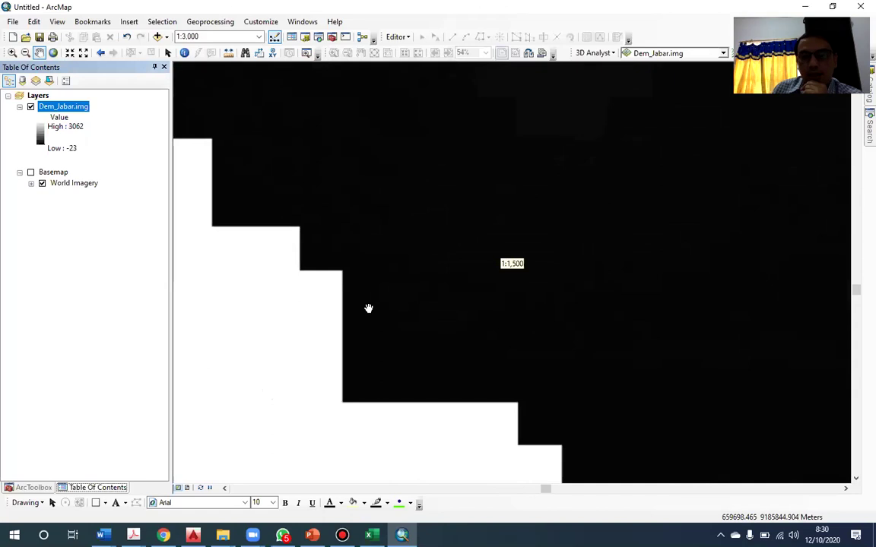
scroll(388, 295, down, 5)
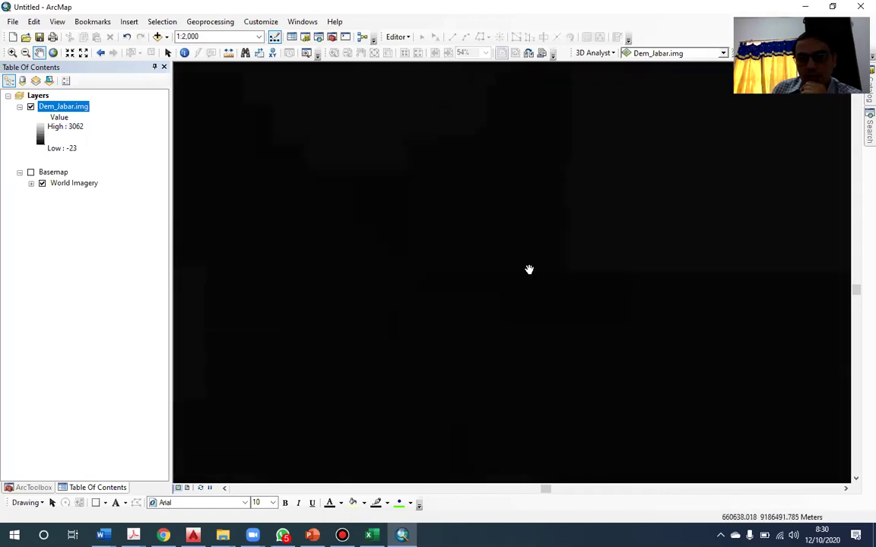
scroll(527, 270, down, 5)
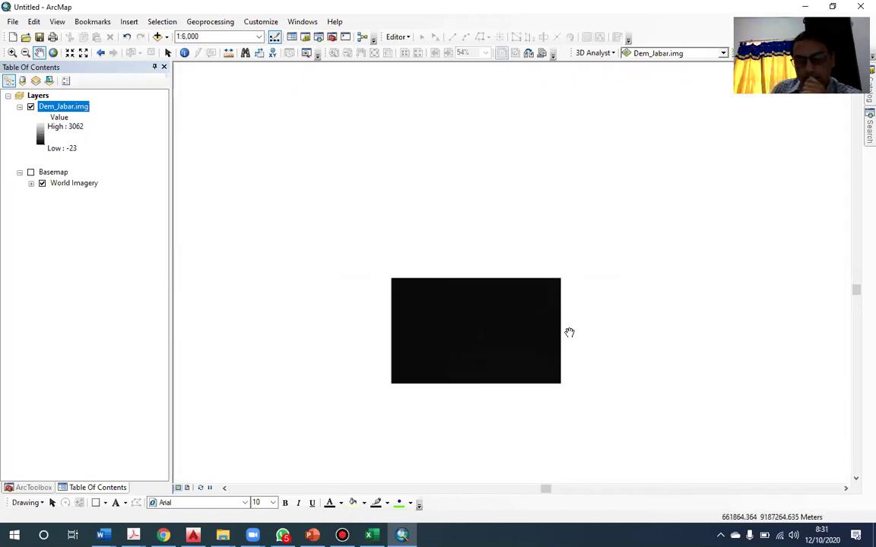
scroll(570, 327, down, 5)
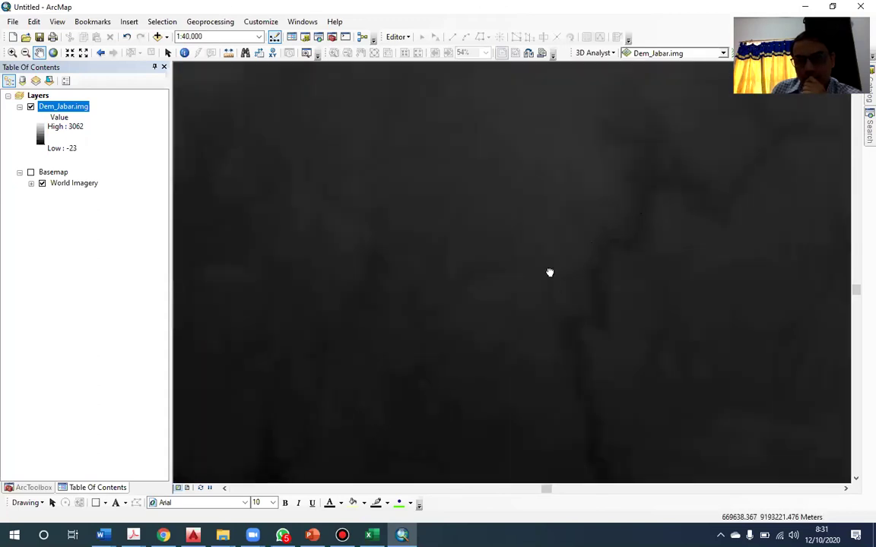
scroll(533, 256, up, 3)
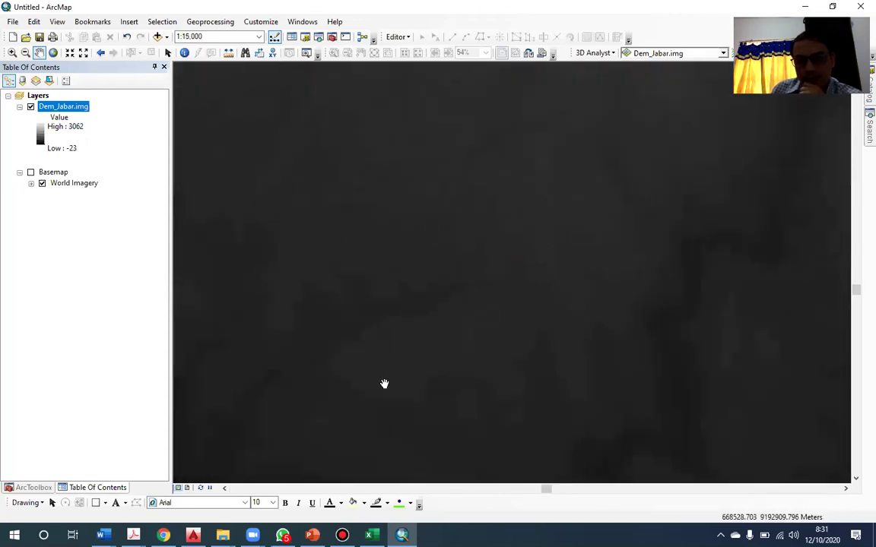
scroll(357, 338, up, 3)
scroll(342, 331, up, 3)
scroll(405, 285, up, 2)
Step: Identify the location and elevation pixel value of a single Dem_Jabar.img cell
click(184, 52)
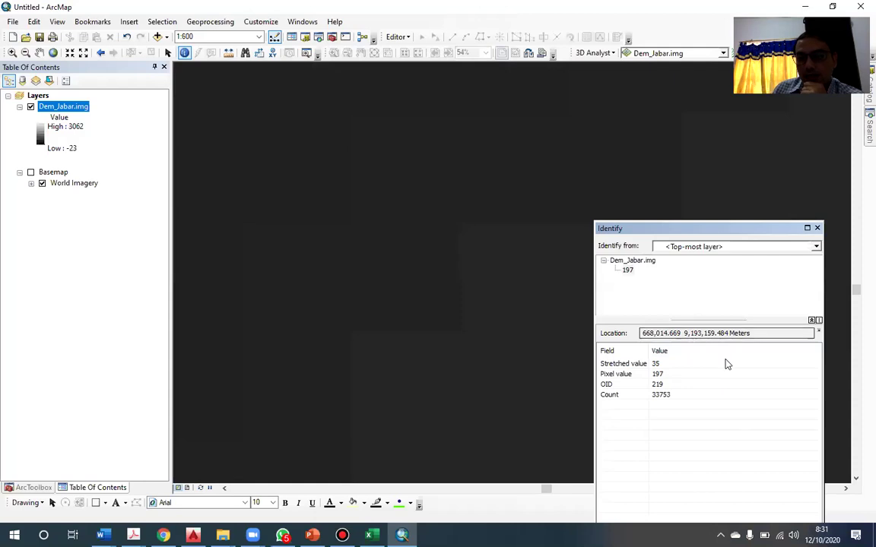
drag(641, 333, 766, 333)
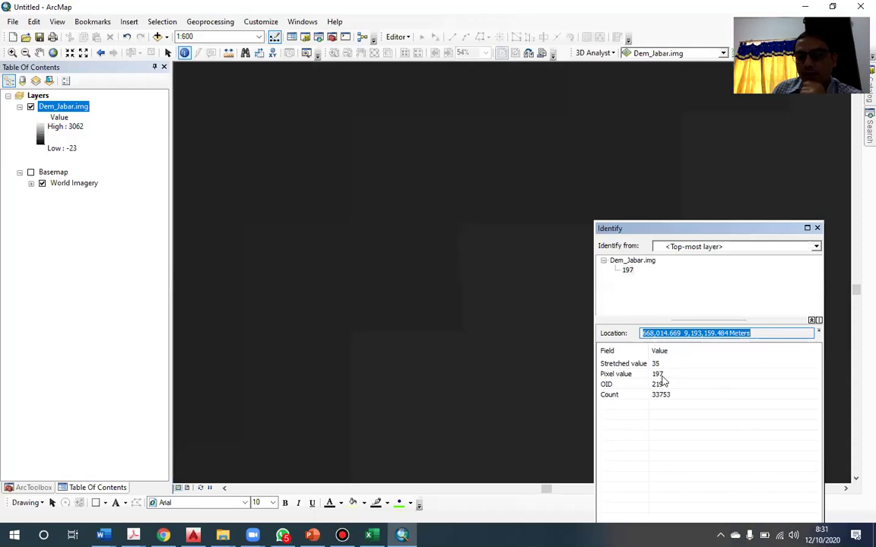
click(409, 268)
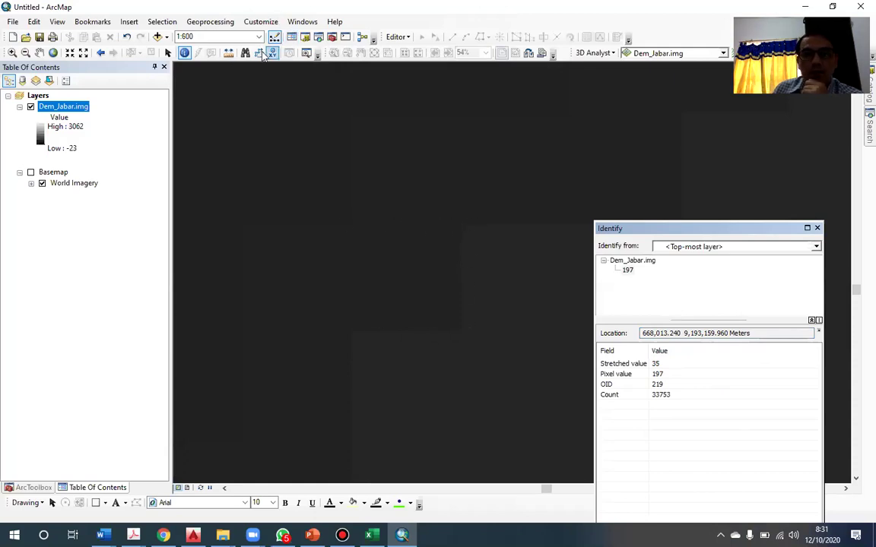
Step: Measure the side lengths of one DEM cell, then close the measurement and identify results
click(228, 53)
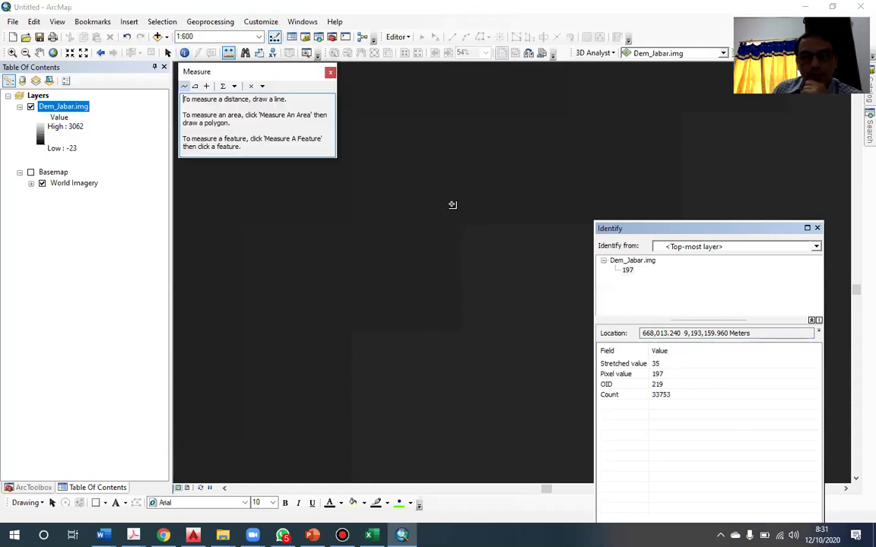
double_click(353, 226)
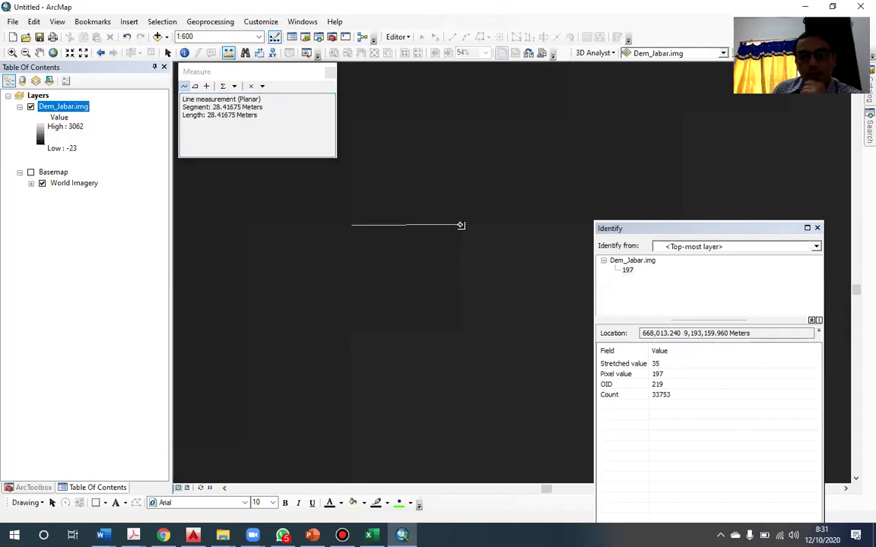
click(460, 225)
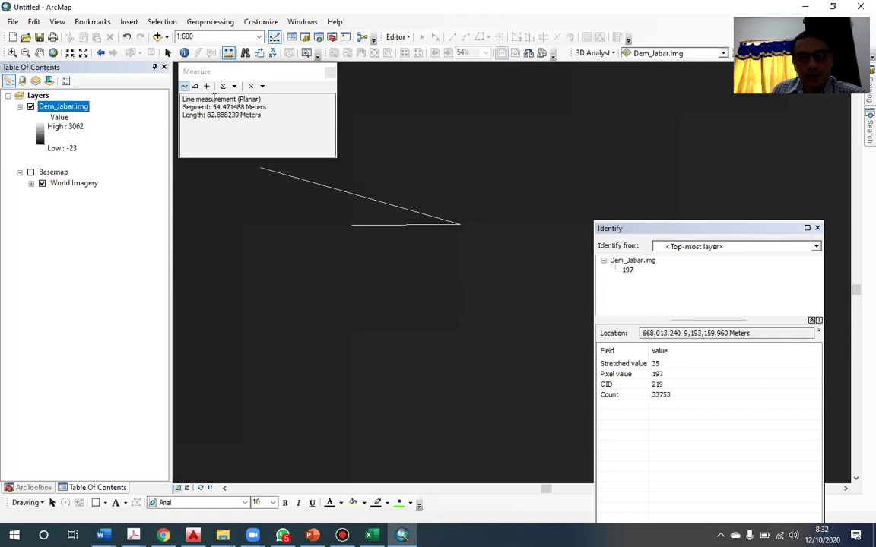
double_click(466, 231)
click(460, 222)
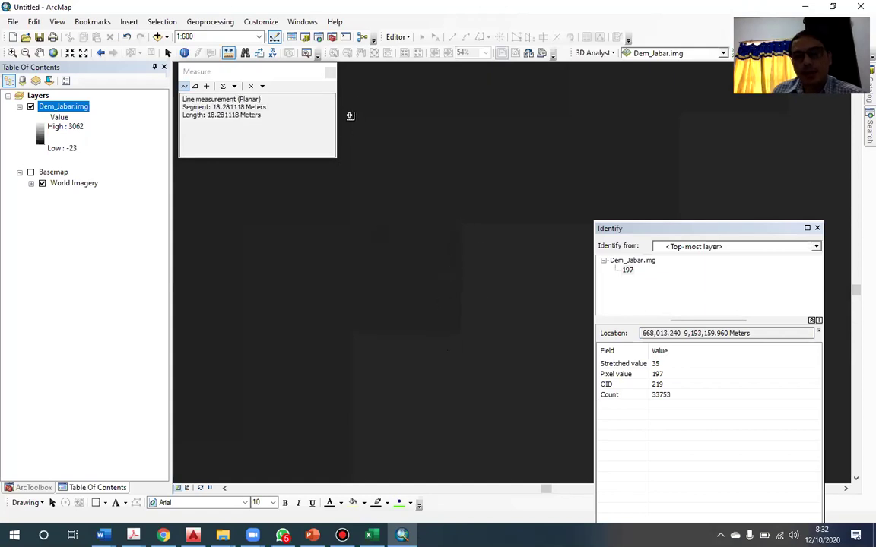
click(330, 73)
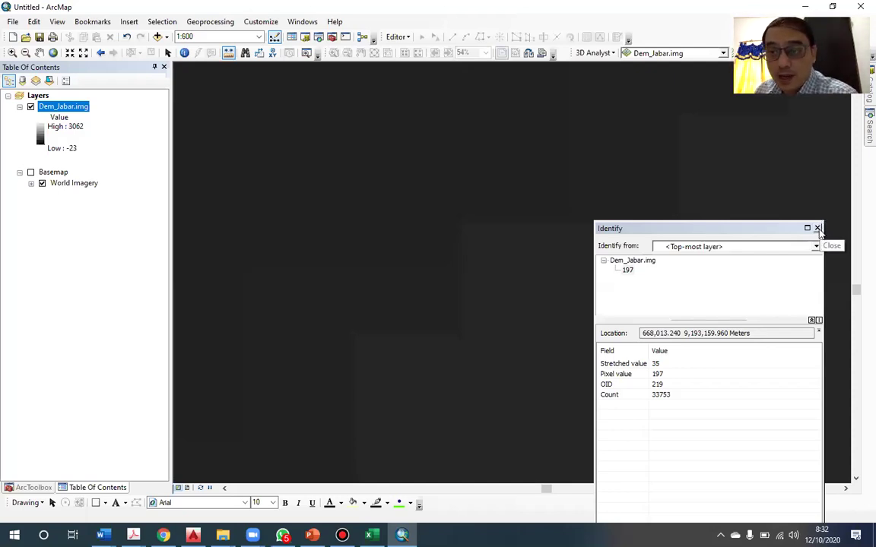
click(818, 228)
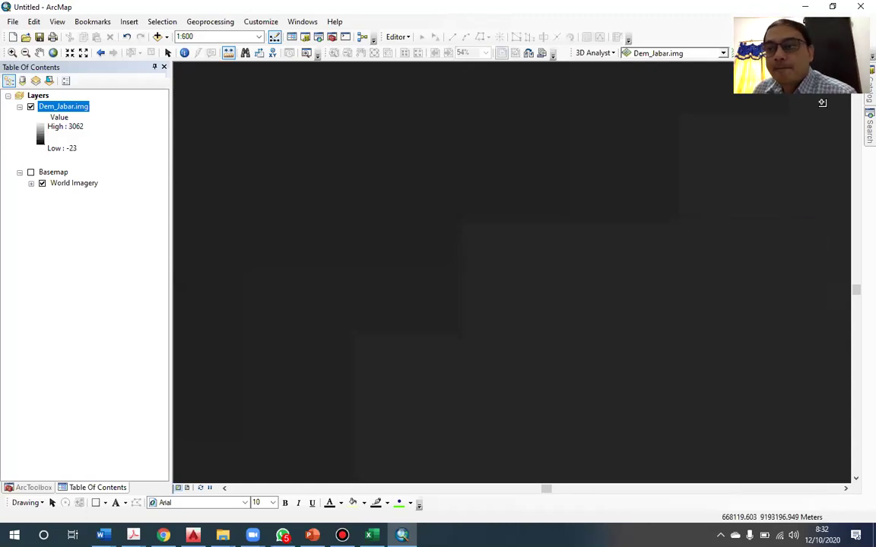
Step: Review the raster information in Dem_Jabar.img's source properties, including its cell size, uncompressed size and format
scroll(400, 242, up, 2)
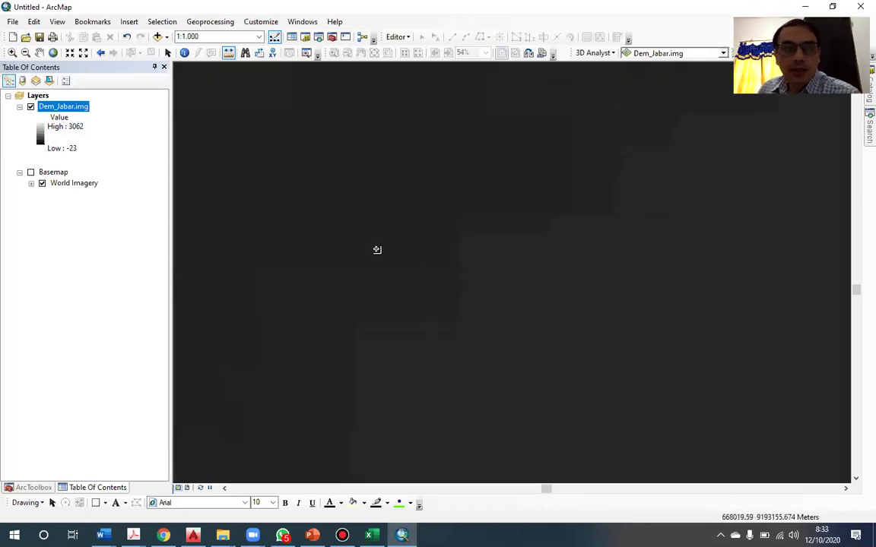
double_click(79, 107)
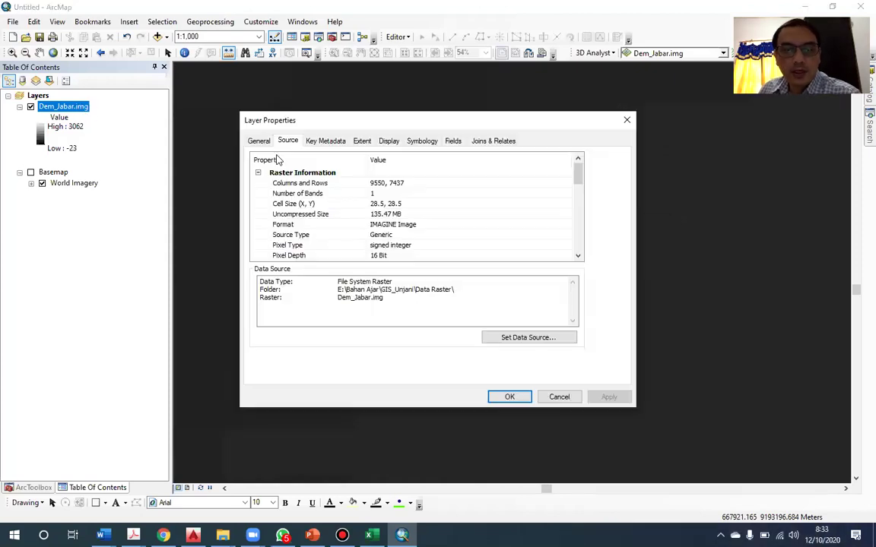
click(388, 203)
scroll(400, 201, down, 1)
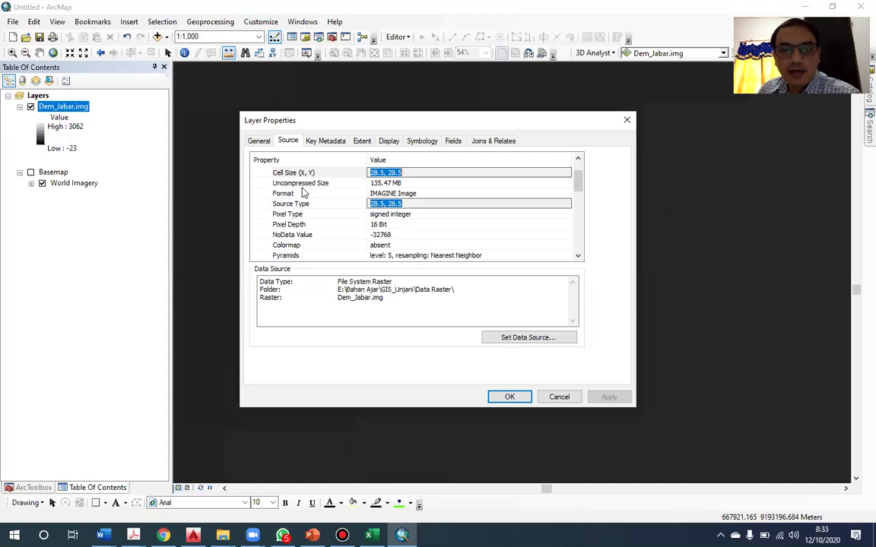
click(428, 183)
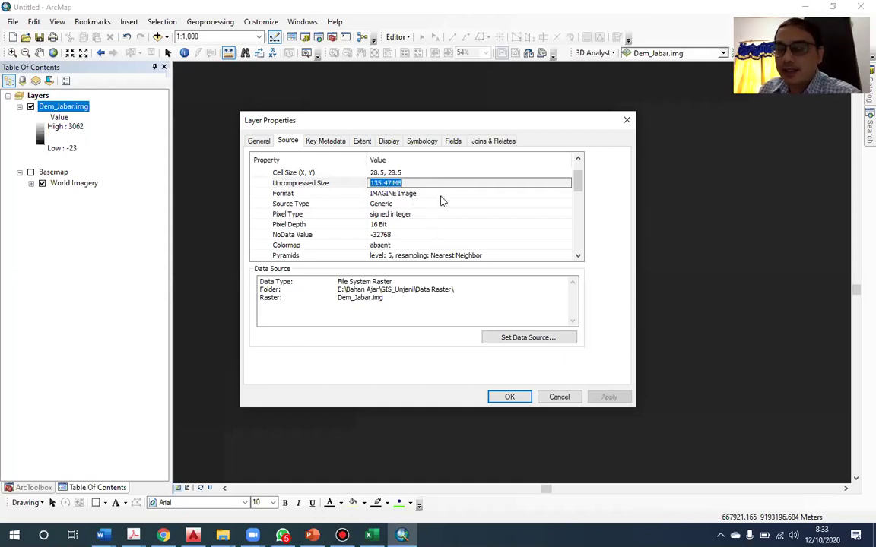
click(445, 196)
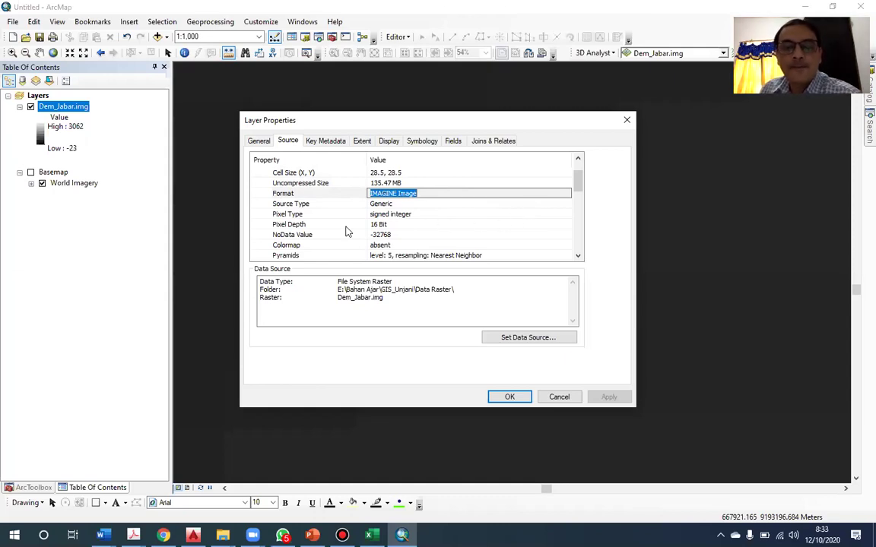
Step: Examine the extent coordinates on all four sides and the spatial reference in Dem_Jabar.img's source properties
scroll(354, 171, down, 3)
scroll(425, 215, down, 2)
click(369, 194)
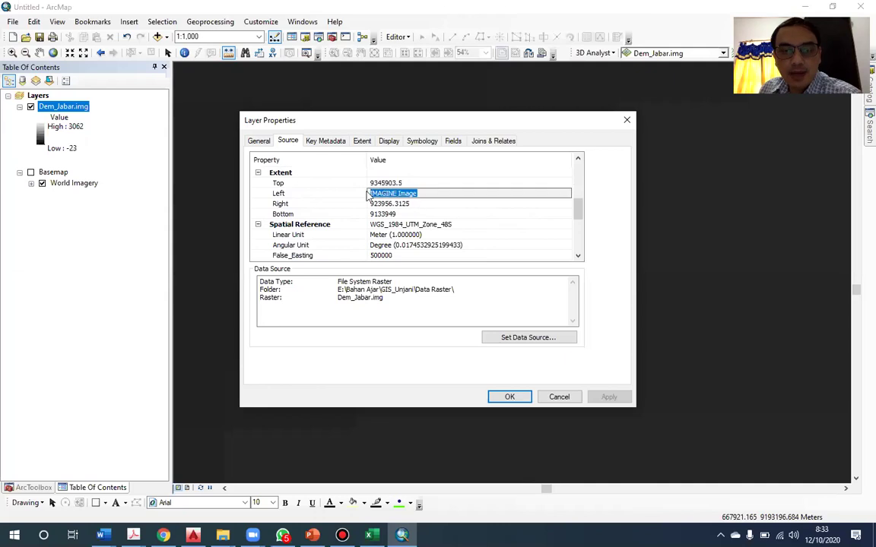
click(412, 183)
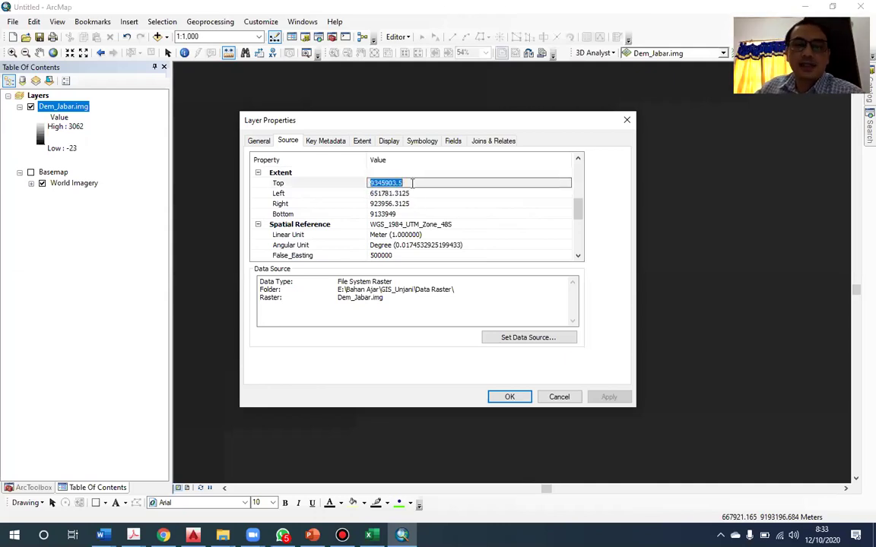
click(414, 183)
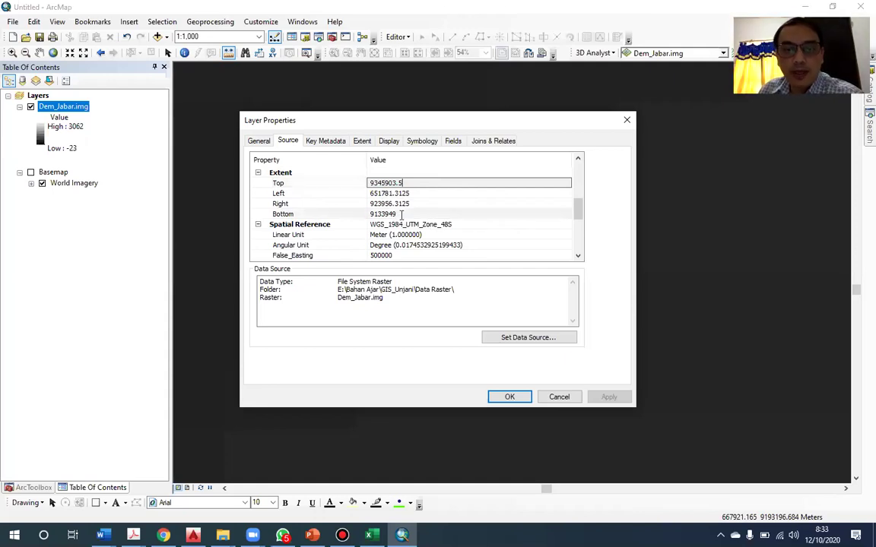
click(521, 213)
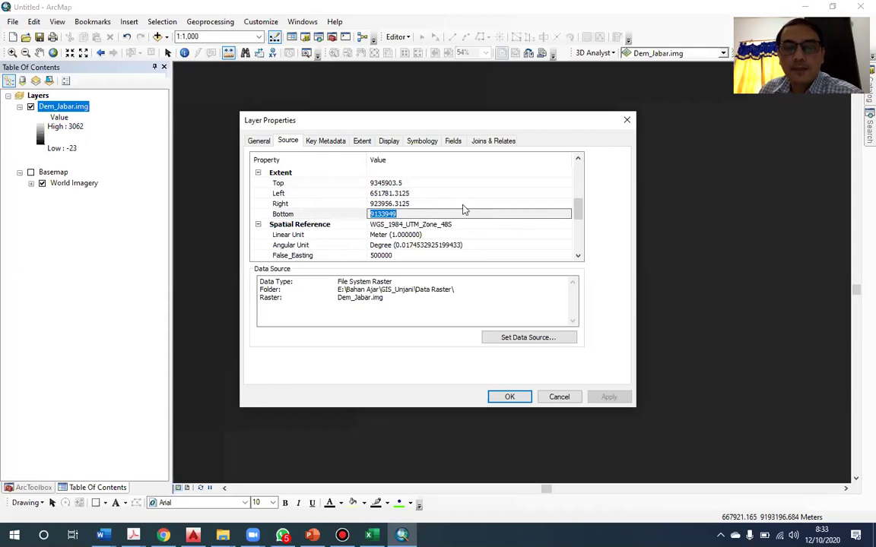
click(417, 193)
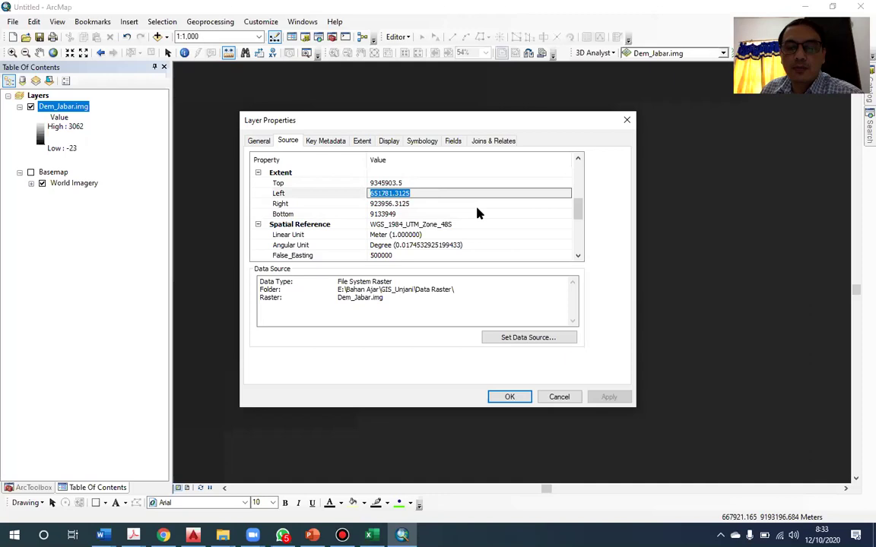
click(426, 204)
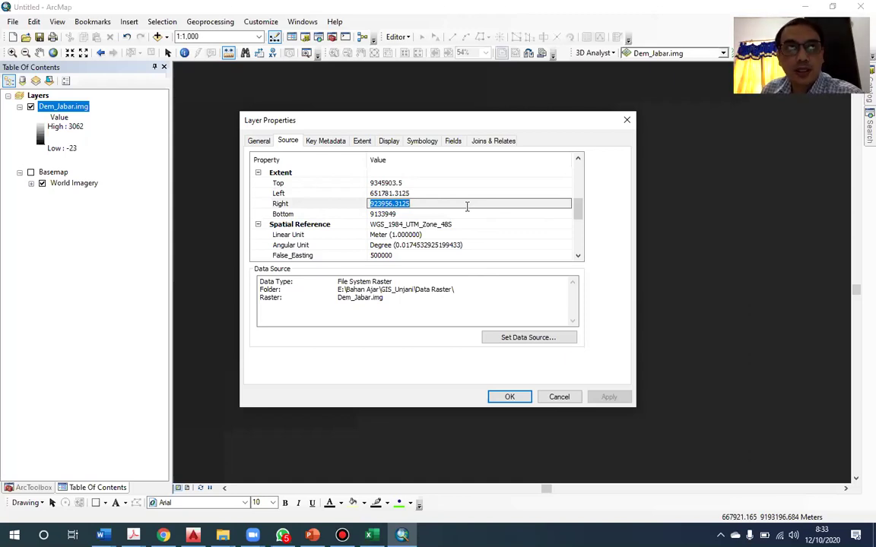
scroll(434, 190, down, 1)
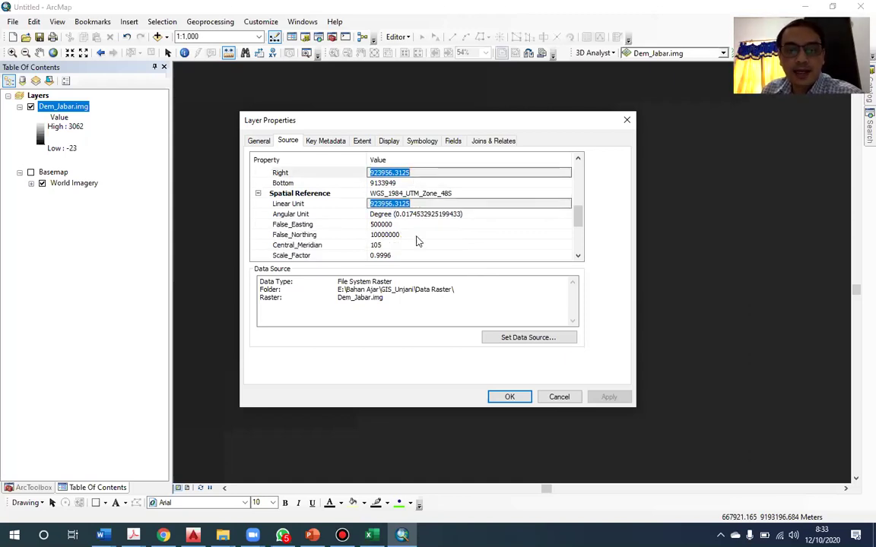
click(447, 194)
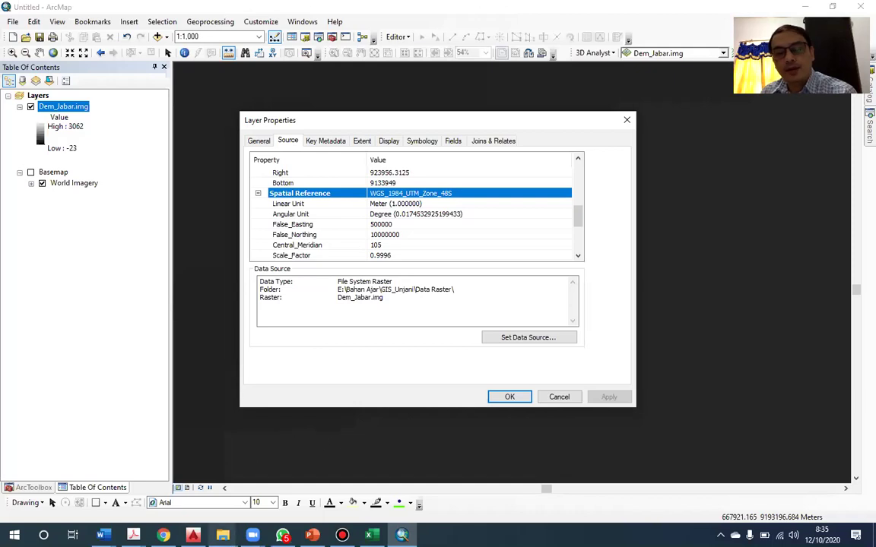
Step: Switch to File Explorer and open Modul Pelatihan Tingkat Dasar GIS Unjani 022019.pptx from the GIS_Unjani folder in PowerPoint
mouse_move(222, 535)
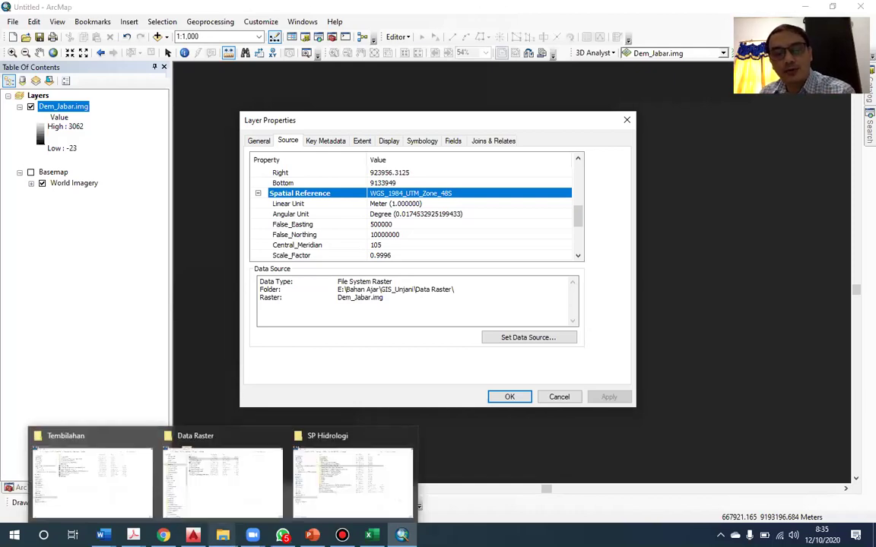
click(229, 439)
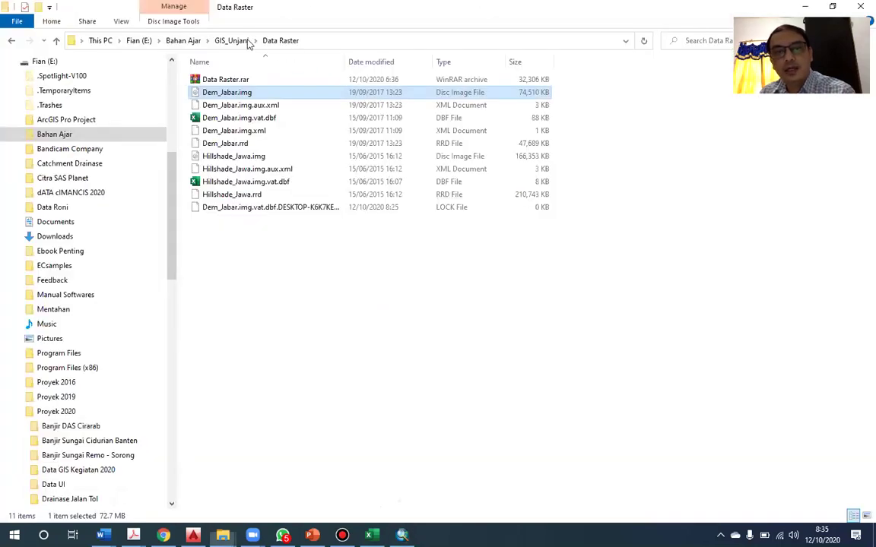
key(alt+Up)
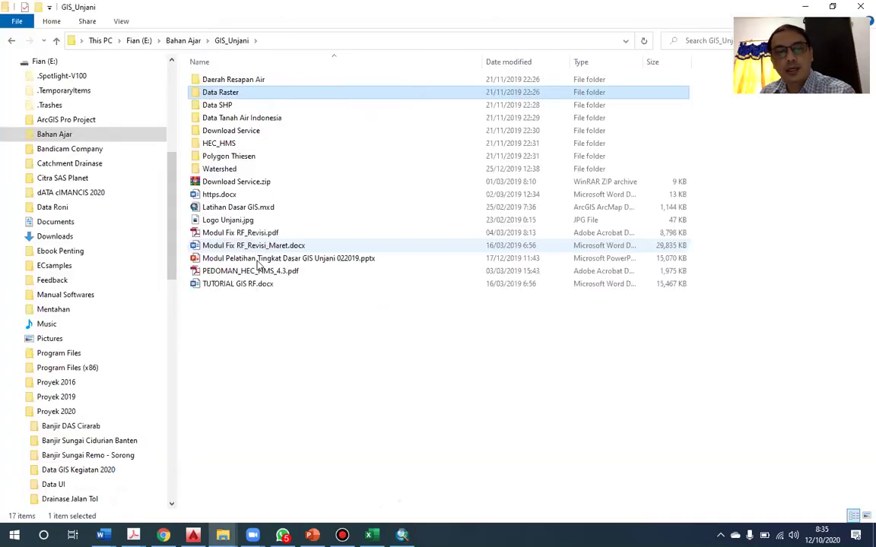
double_click(420, 259)
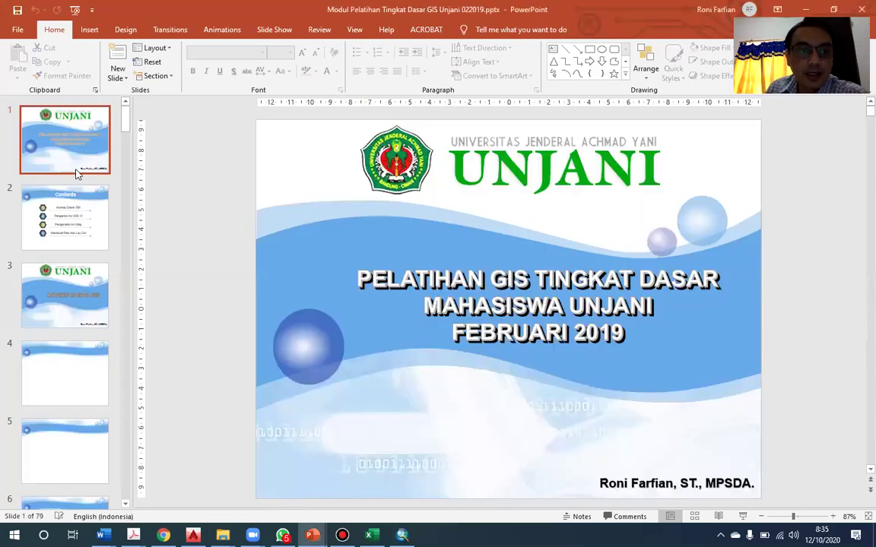
Step: Review slides 17 and 18 on projection and coordinate systems, including the map of Indonesia's UTM zones
scroll(67, 295, down, 5)
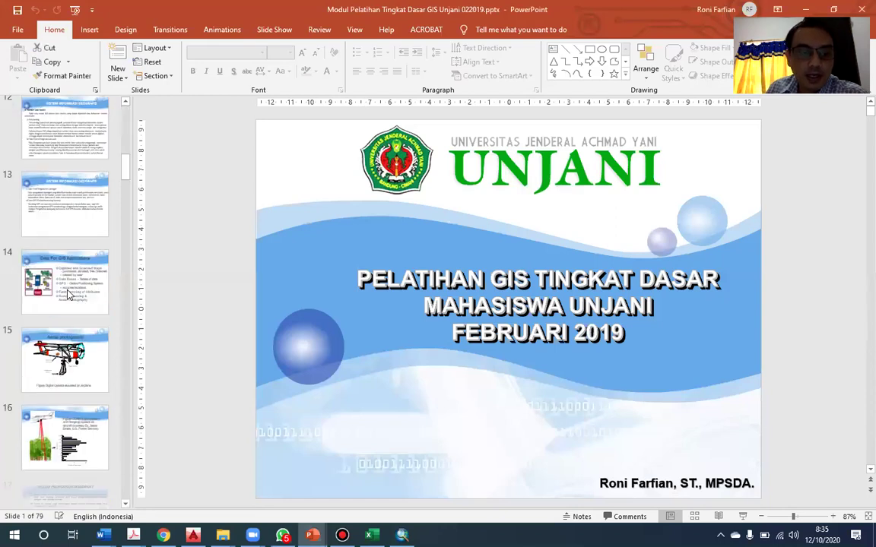
scroll(67, 295, down, 2)
click(67, 295)
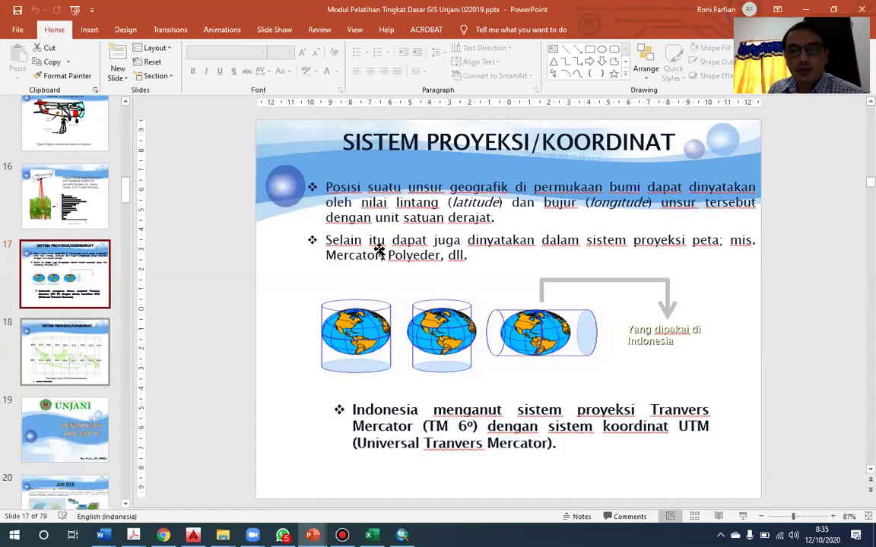
key(Page_Down)
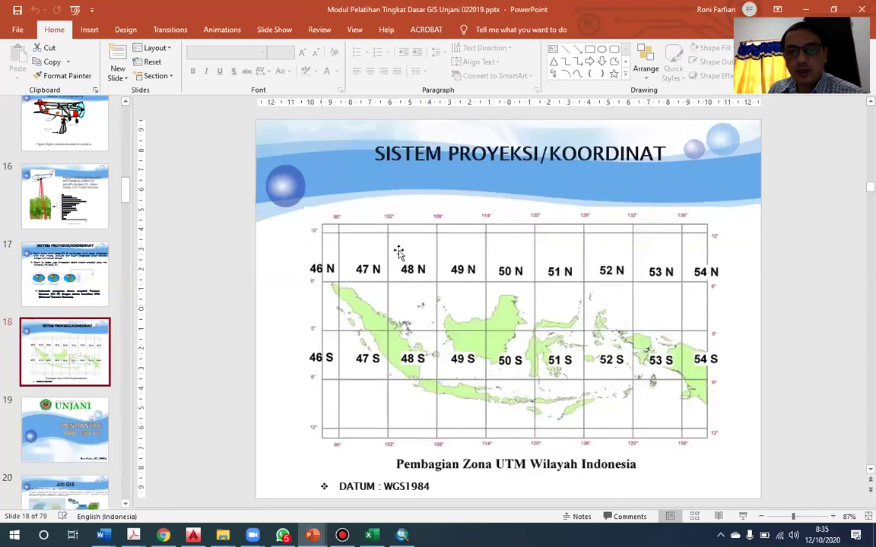
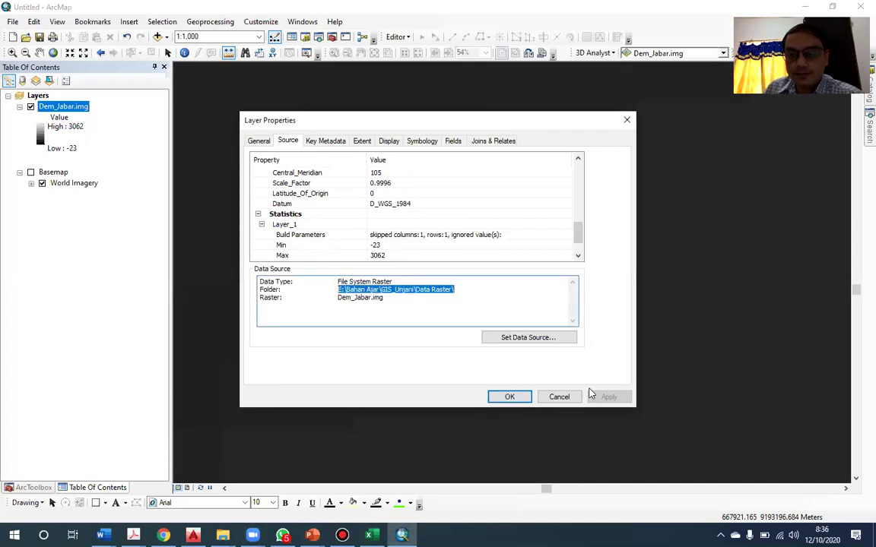
Step: Dismiss Dem_Jabar.img's layer properties in ArcMap without changes and view the West Java DEM at 1:1,000,000 scale
click(559, 396)
scroll(515, 374, up, 3)
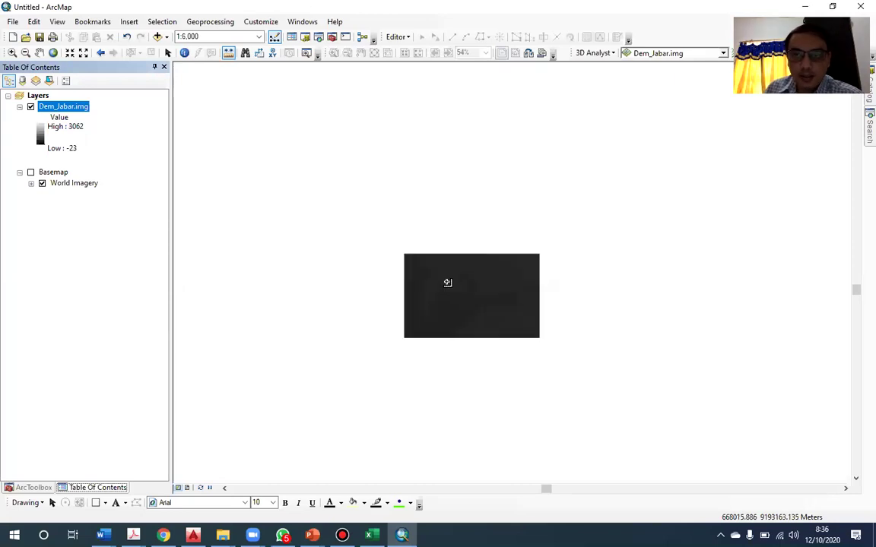
scroll(449, 287, up, 5)
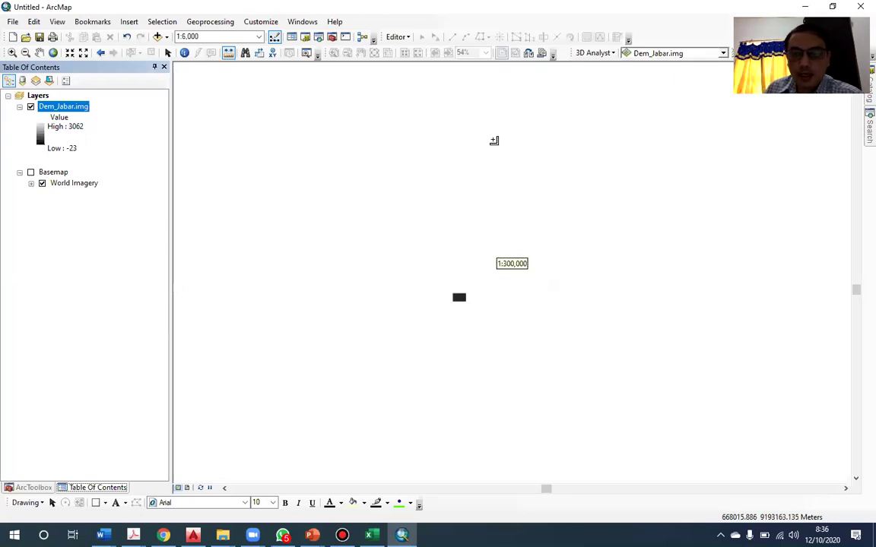
scroll(494, 141, up, 1)
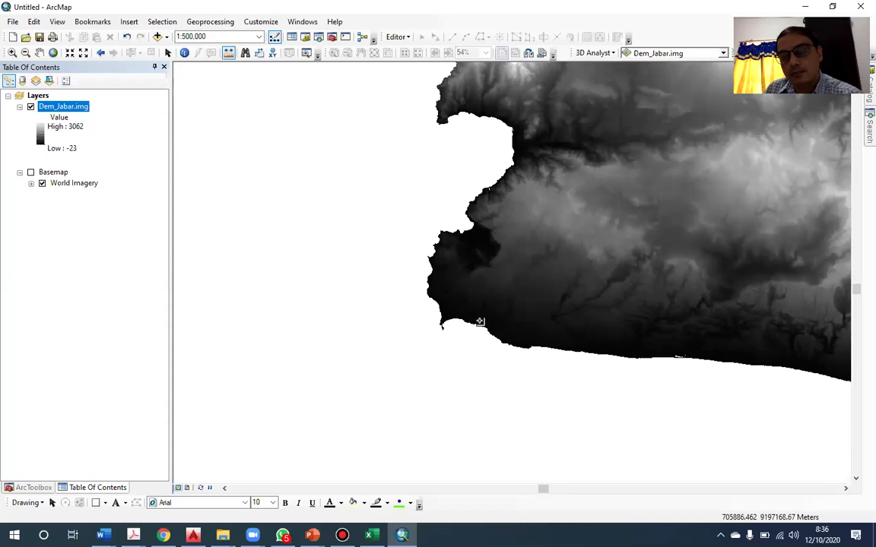
scroll(629, 236, up, 1)
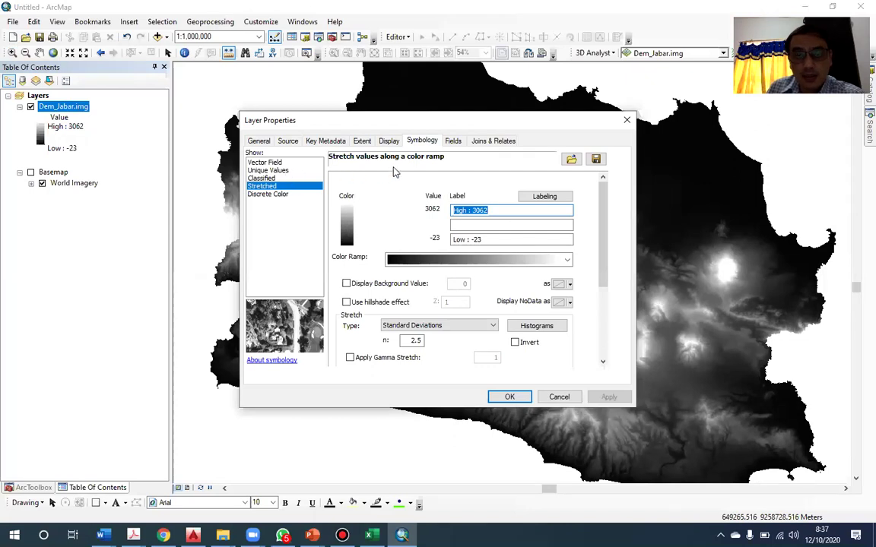
Step: Review Dem_Jabar.img's source, key metadata, extent and display properties, including the transparency setting, without changing any values
click(287, 142)
click(333, 143)
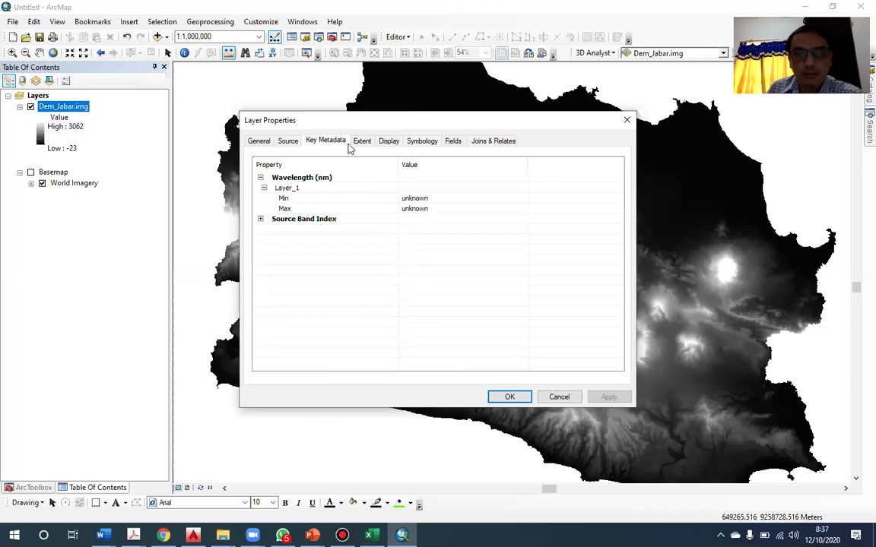
click(360, 144)
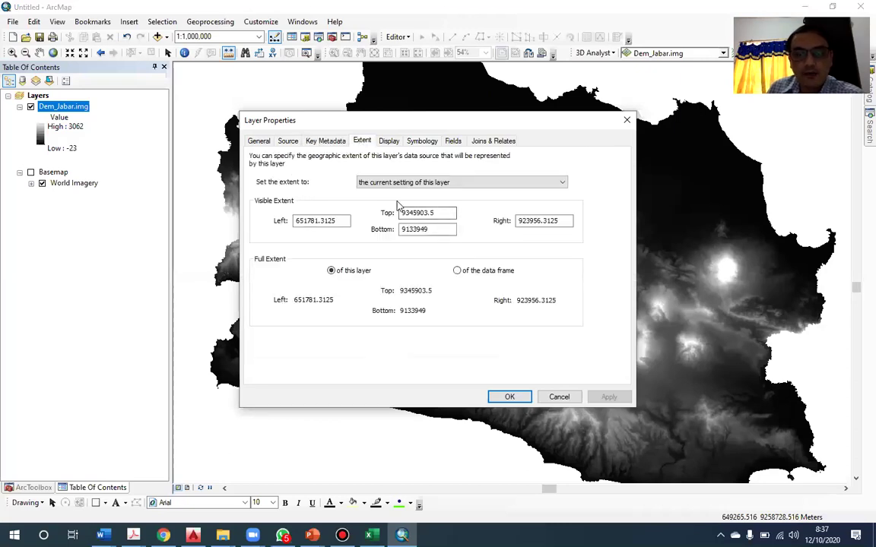
click(389, 141)
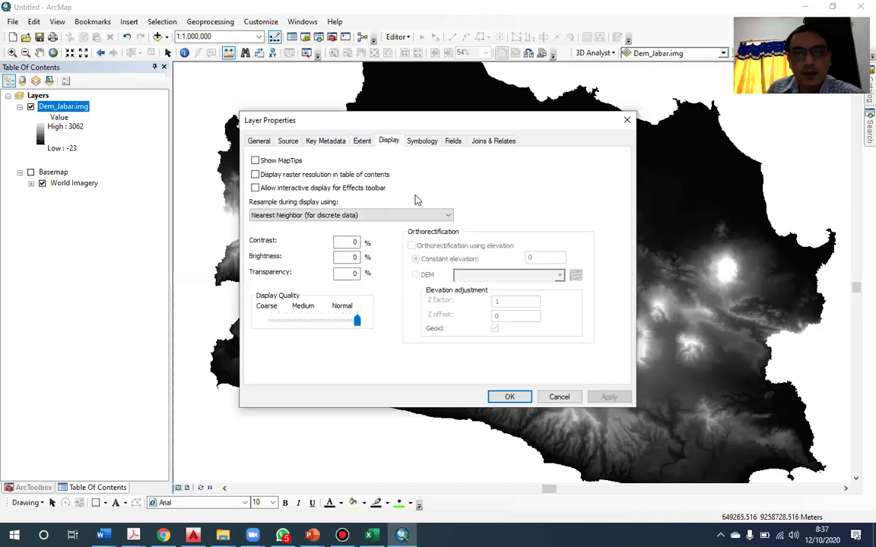
click(348, 273)
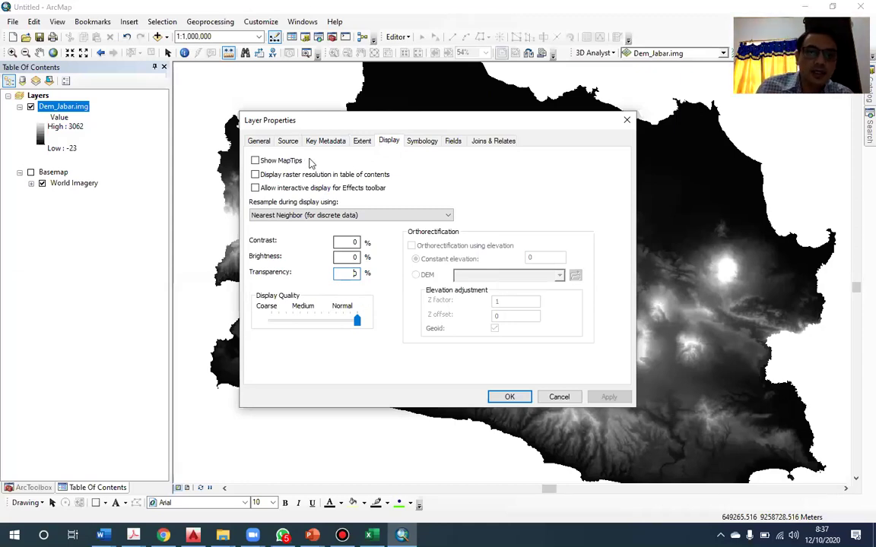
Step: Set Dem_Jabar.img's symbology to Classified with 10 classes and check the resulting elevation ranges
click(422, 142)
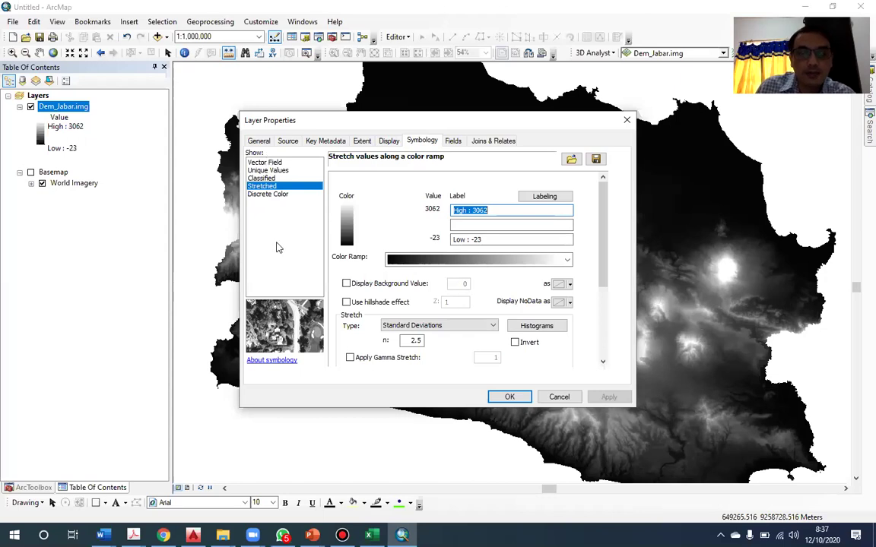
click(272, 179)
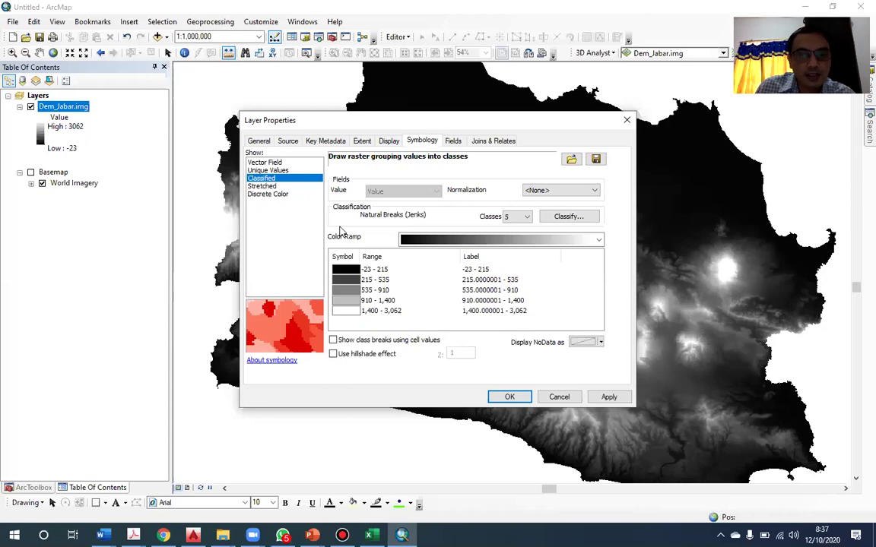
click(526, 217)
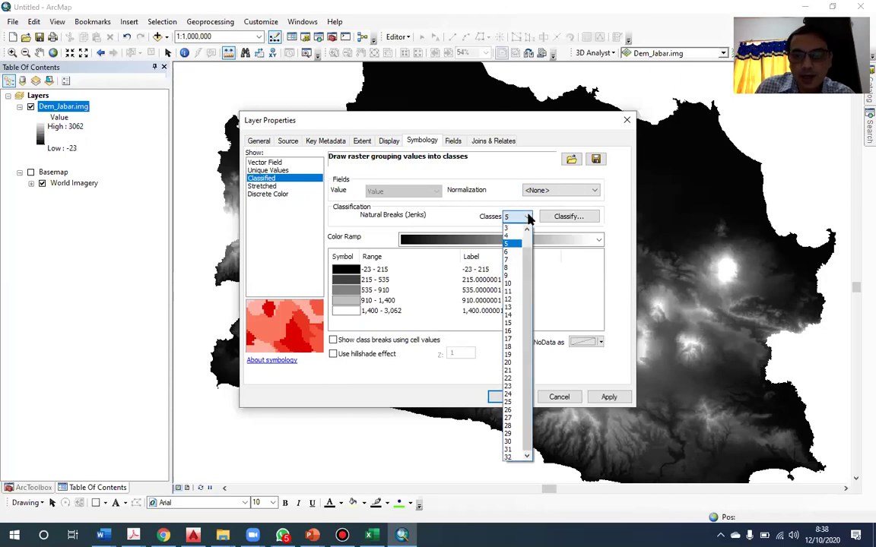
click(513, 284)
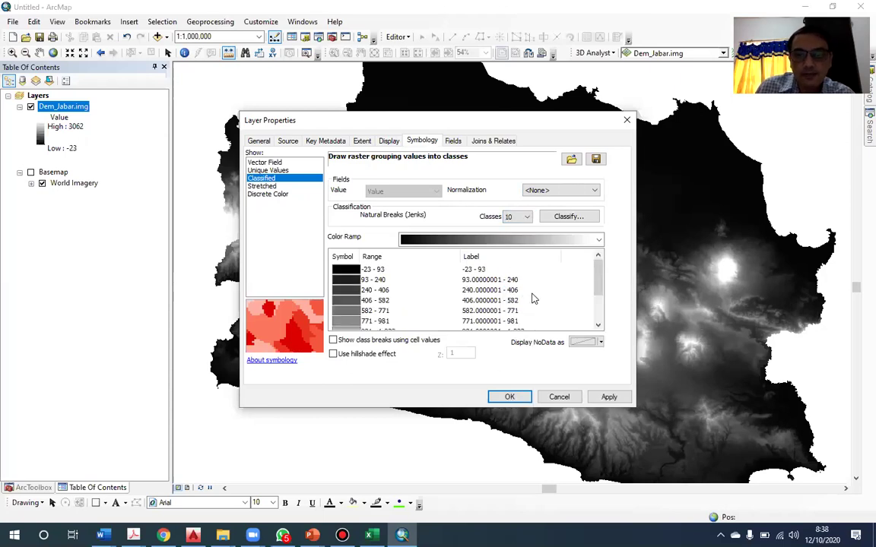
scroll(381, 281, down, 2)
scroll(382, 281, up, 2)
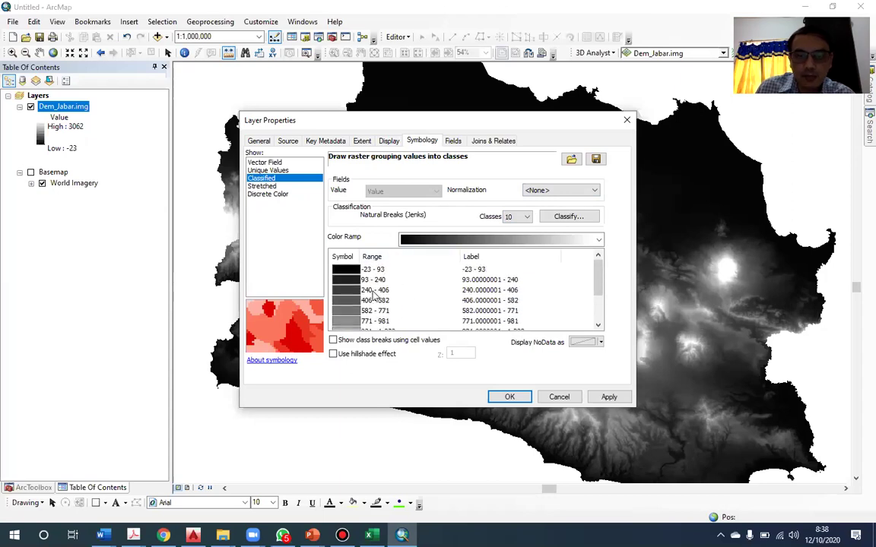
scroll(382, 282, down, 2)
scroll(376, 304, up, 1)
scroll(375, 305, up, 1)
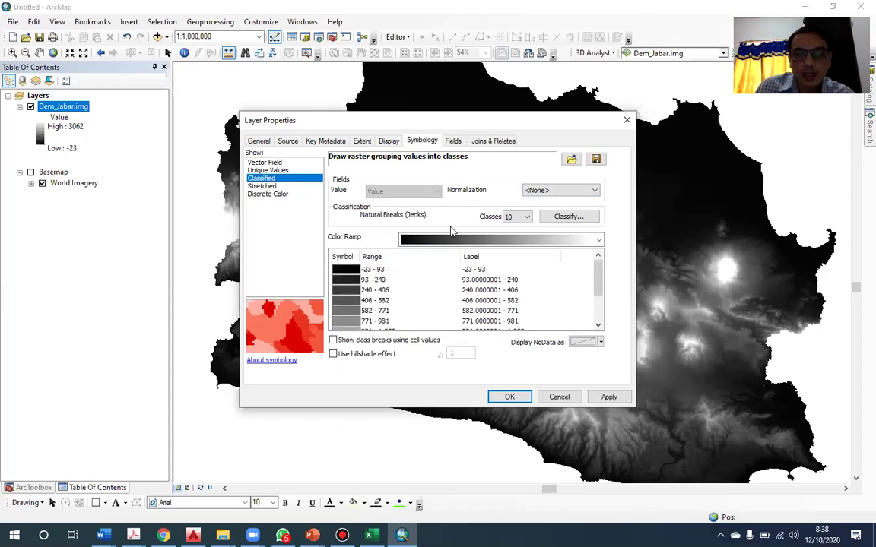
Step: Apply the blue-to-yellow-to-red color ramp to the 10 elevation classes of Dem_Jabar.img
click(491, 240)
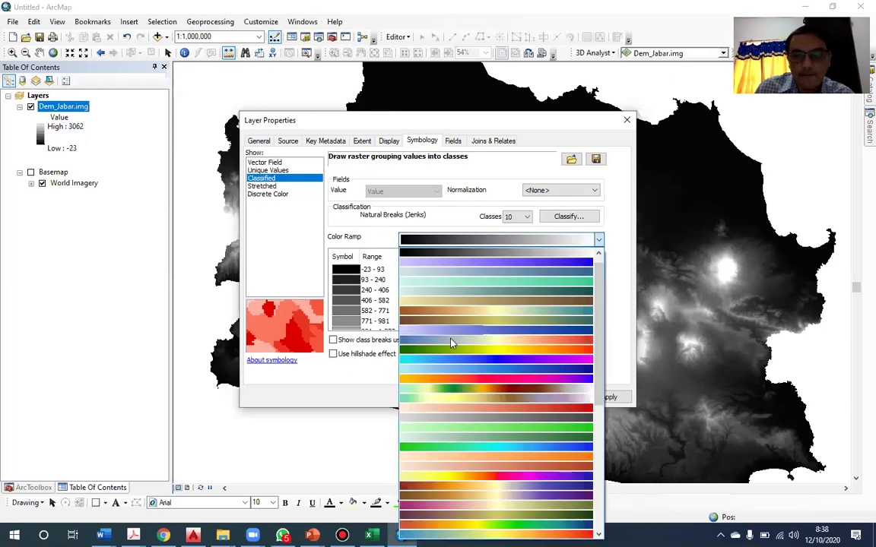
click(595, 293)
scroll(598, 278, down, 2)
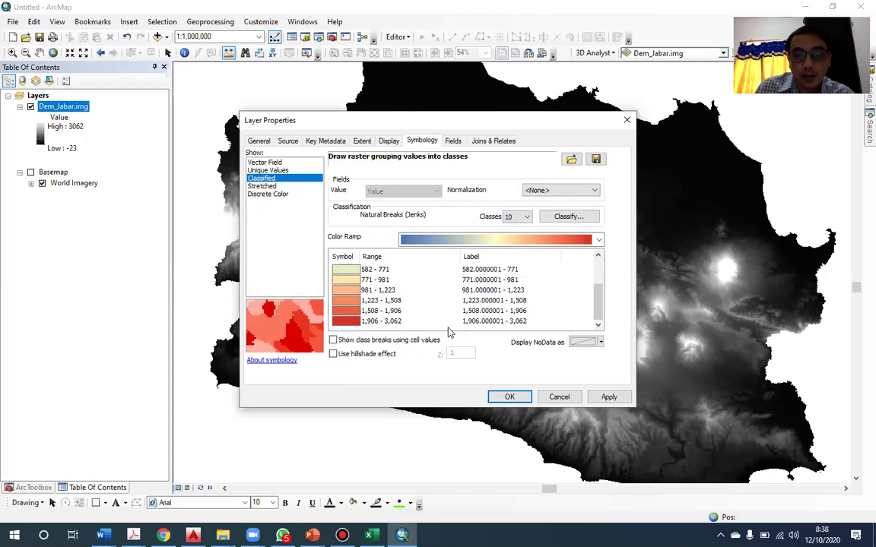
Step: Enable the hillshade effect with a Z factor of 3 and apply the classified symbology to Dem_Jabar.img
click(365, 355)
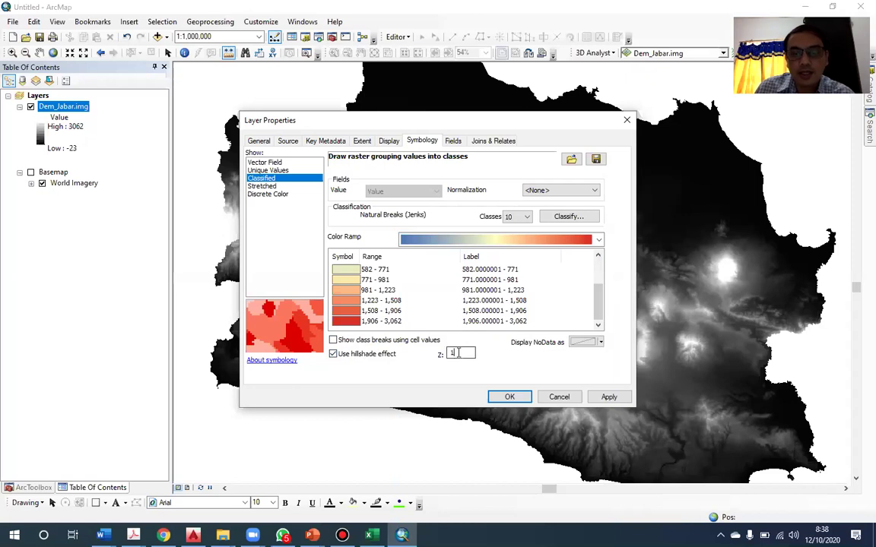
drag(458, 353, 442, 356)
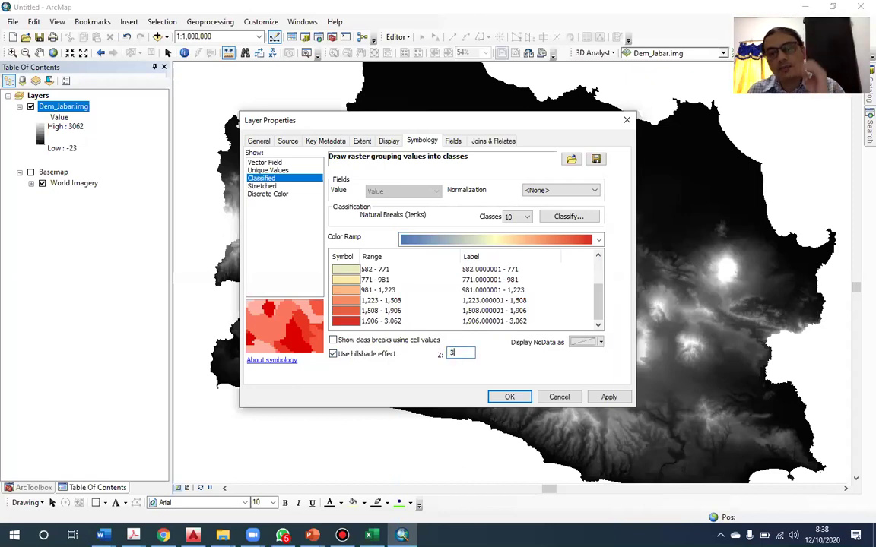
text(3)
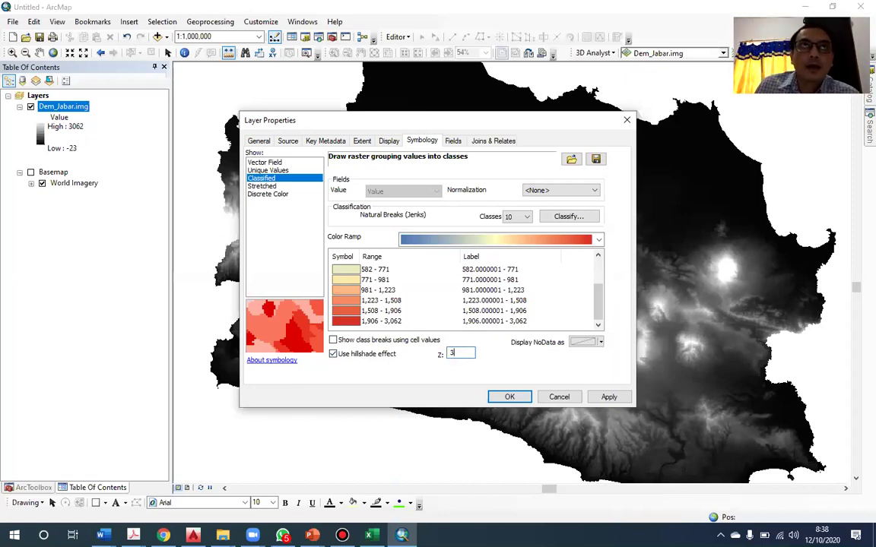
click(607, 399)
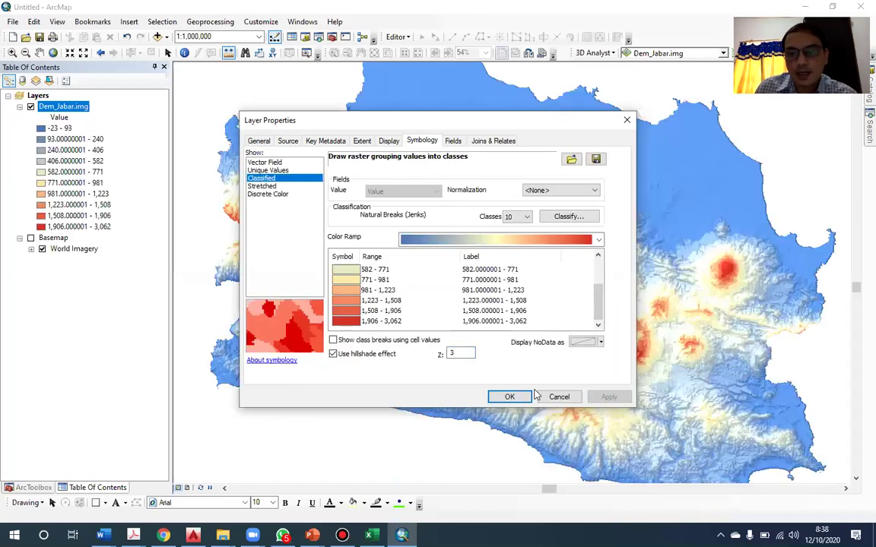
click(511, 396)
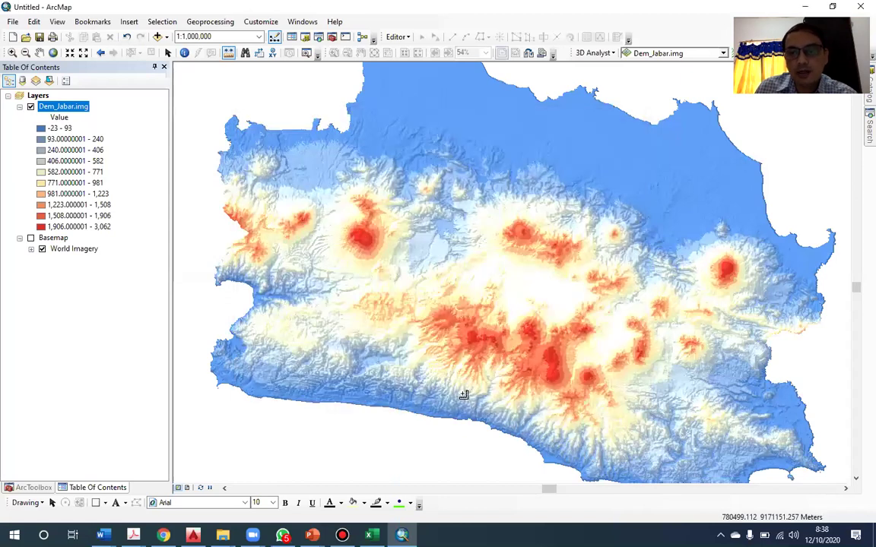
Step: Show the Basemap imagery and set Dem_Jabar.img's transparency to 50%
scroll(463, 394, down, 1)
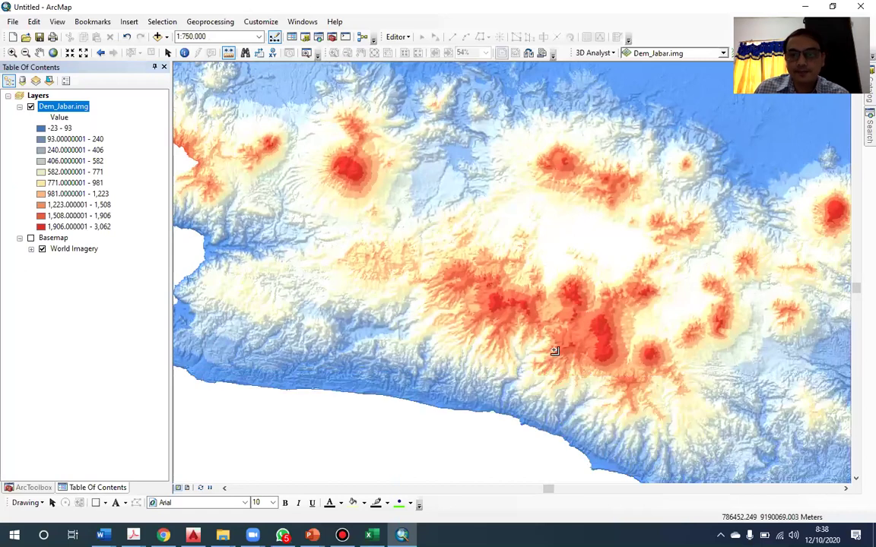
click(30, 238)
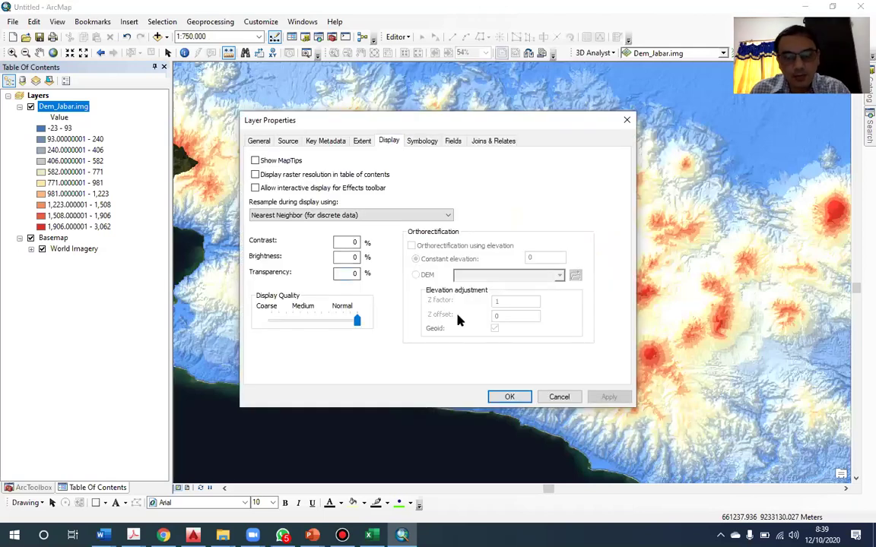
click(610, 397)
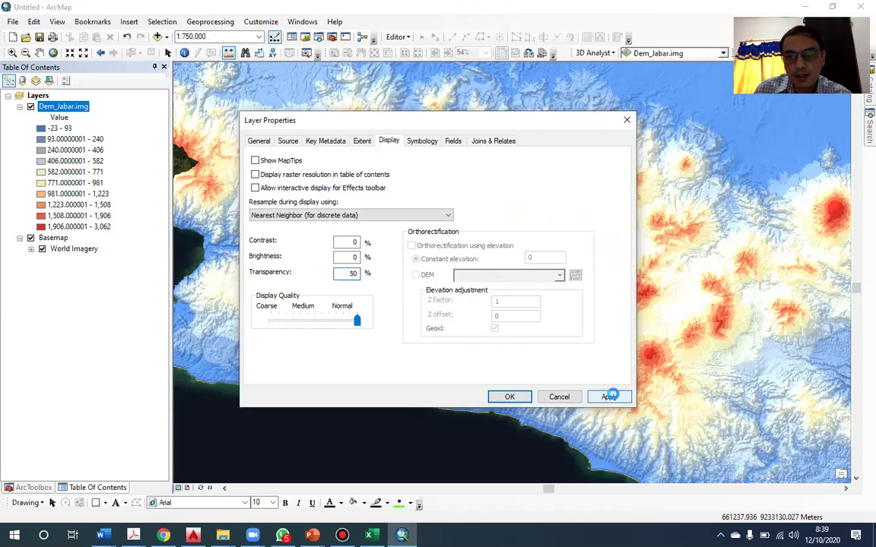
click(508, 397)
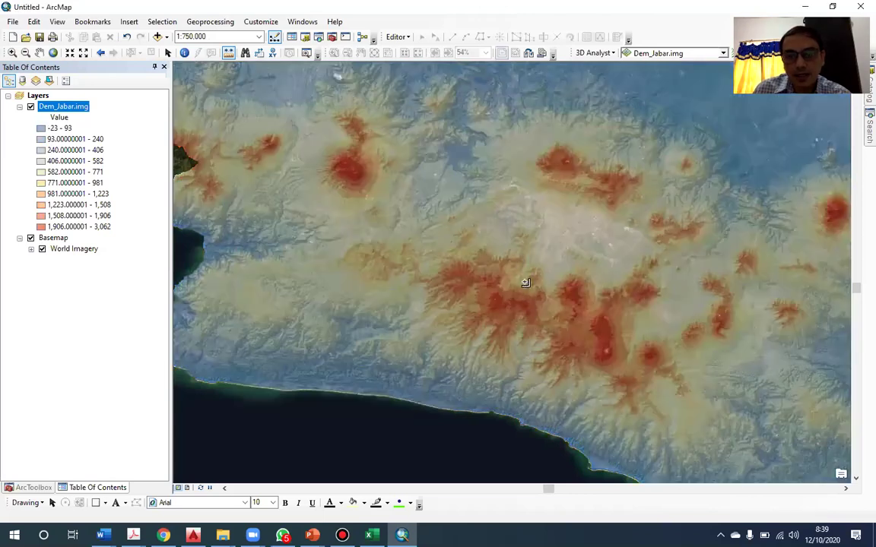
Step: Increase Dem_Jabar.img's transparency to 70% over the basemap imagery
scroll(524, 282, down, 2)
scroll(594, 350, down, 1)
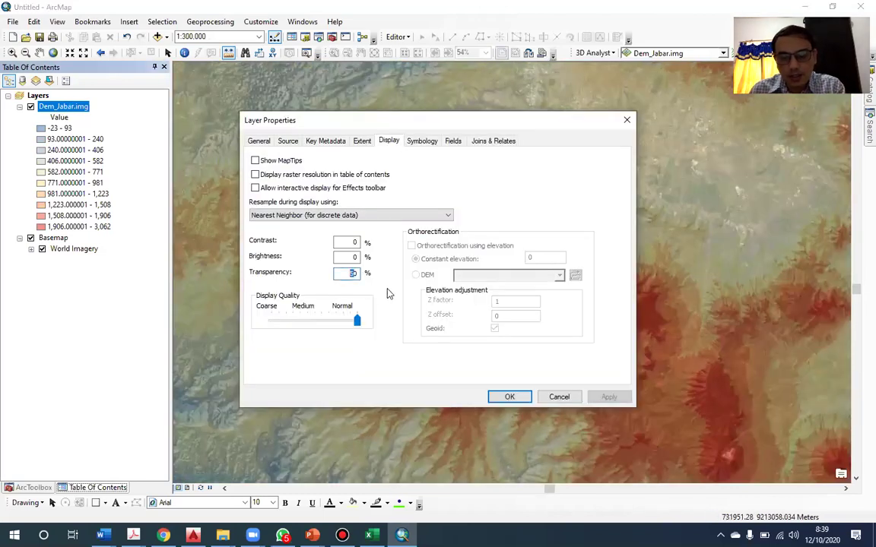
text(70)
click(609, 397)
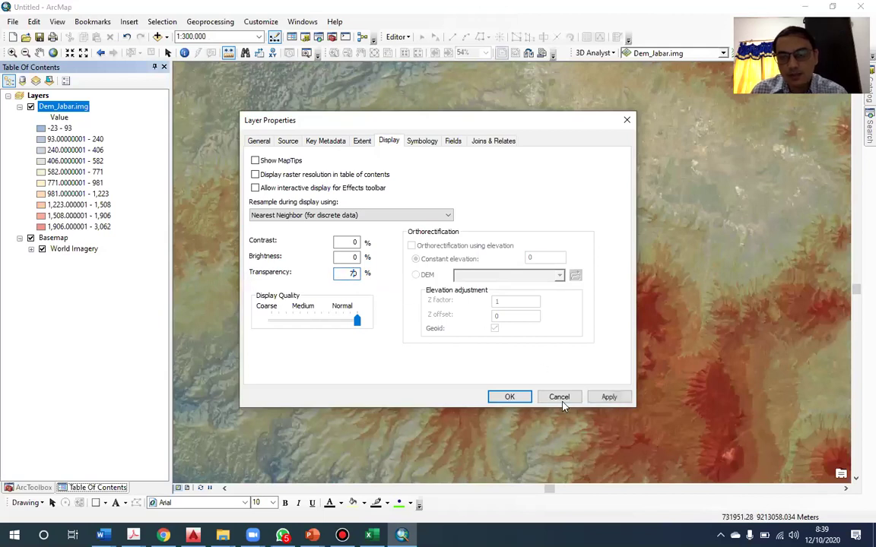
click(509, 397)
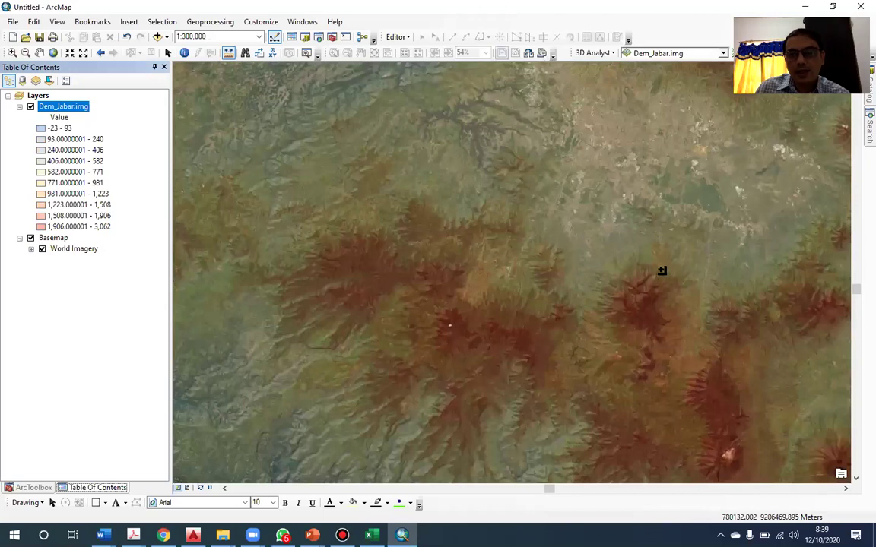
Step: View the DEM overlay at several scales and collapse the Basemap and Dem_Jabar.img entries in the layer list
scroll(661, 274, down, 2)
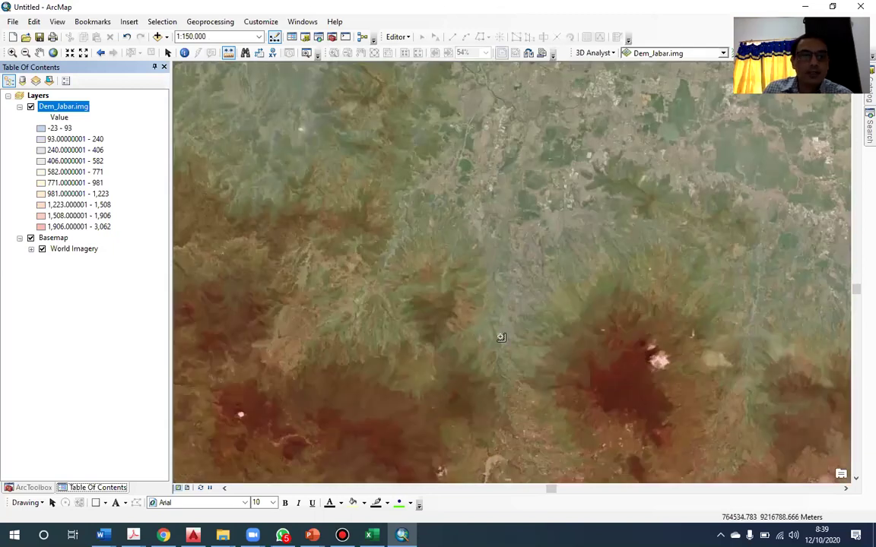
scroll(451, 304, down, 3)
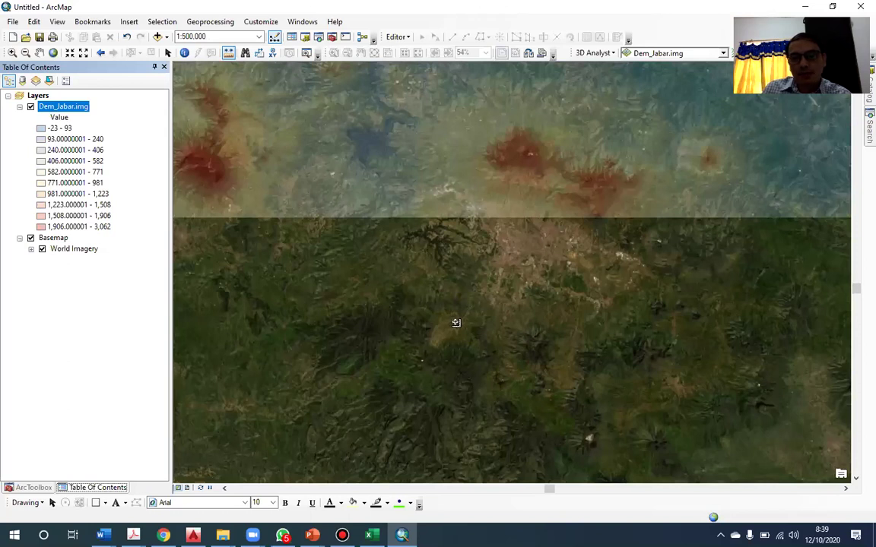
scroll(442, 275, down, 1)
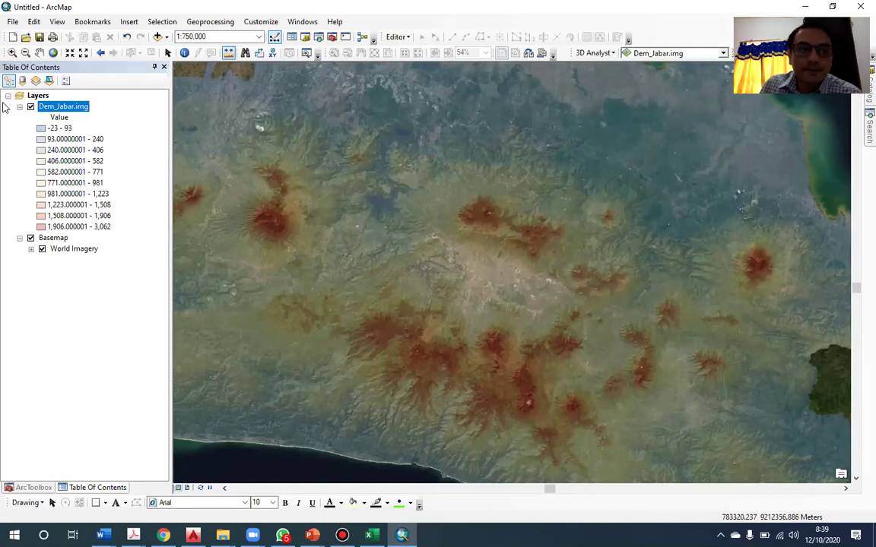
click(19, 238)
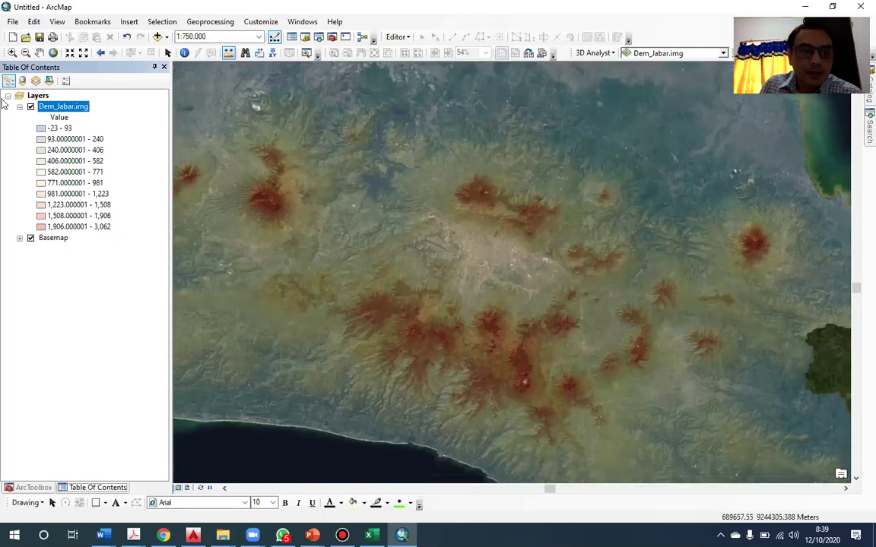
click(19, 107)
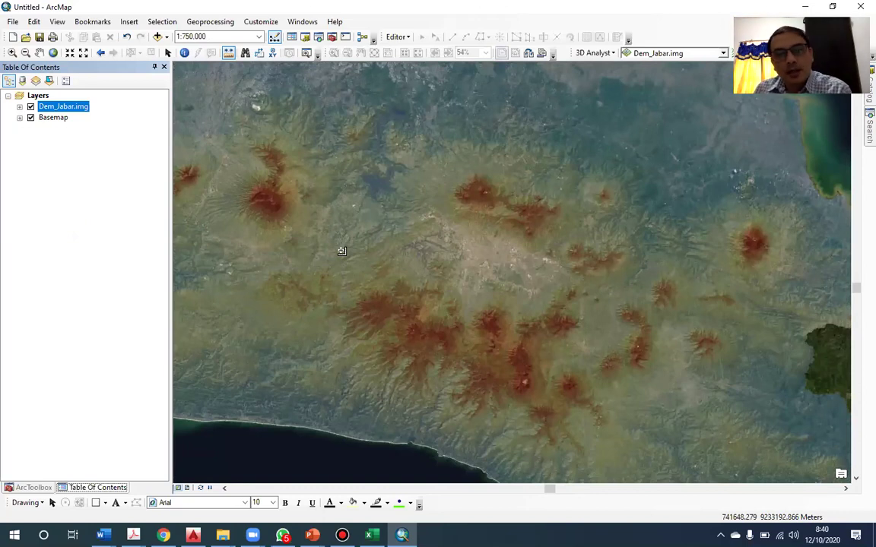
Step: Hide the Basemap and set Dem_Jabar.img's transparency to 30%
click(32, 118)
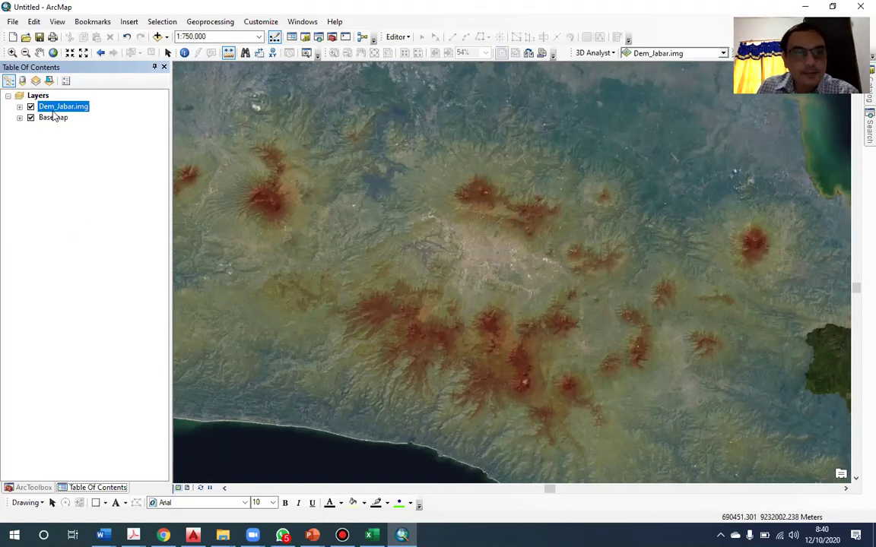
double_click(53, 106)
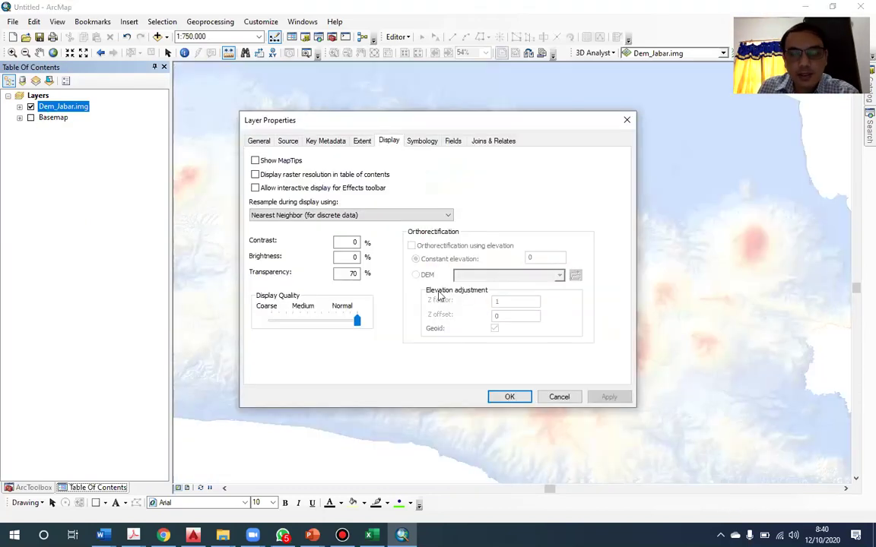
double_click(350, 274)
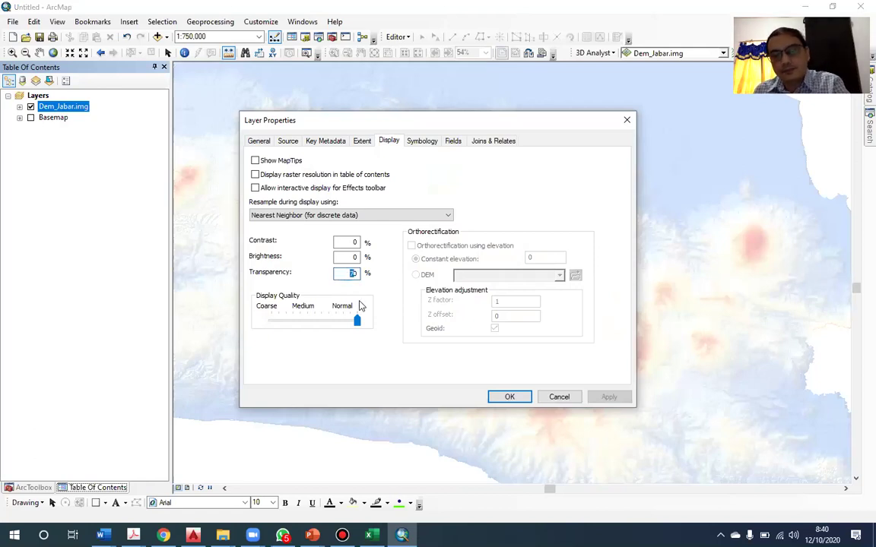
text(30)
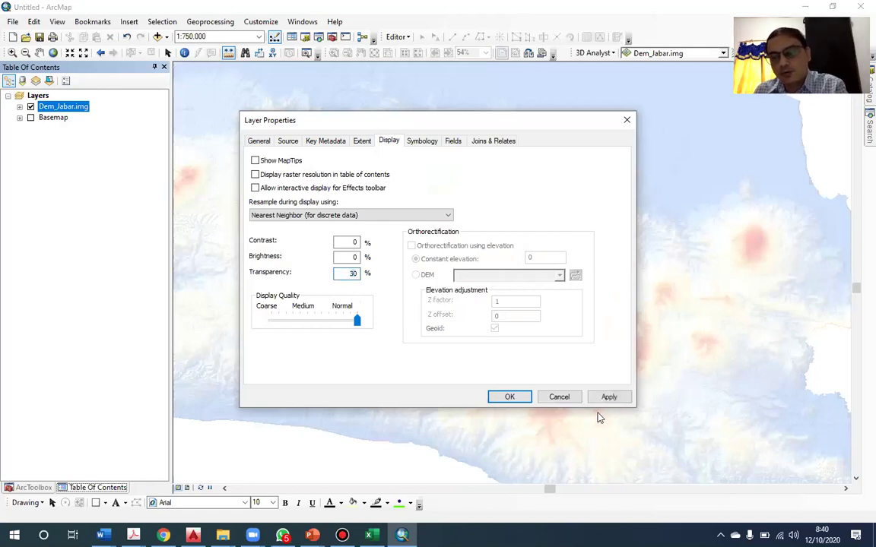
click(609, 397)
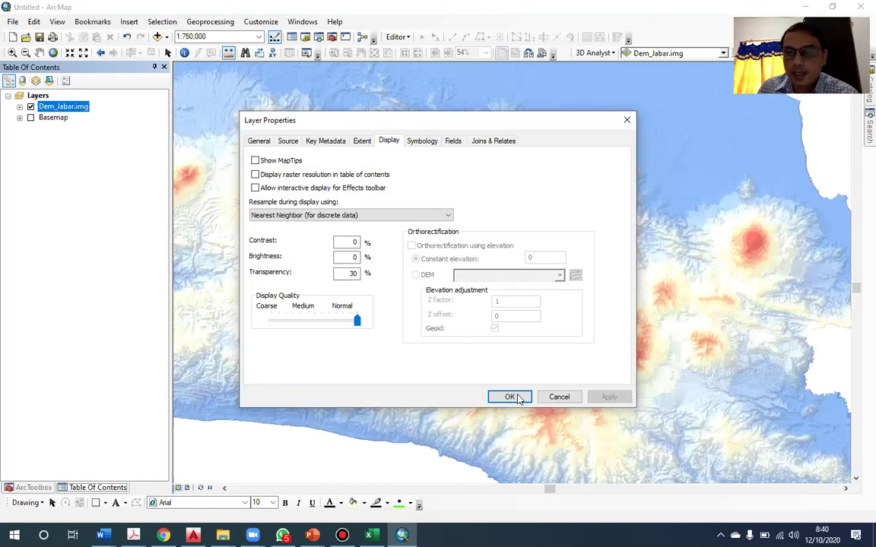
click(517, 399)
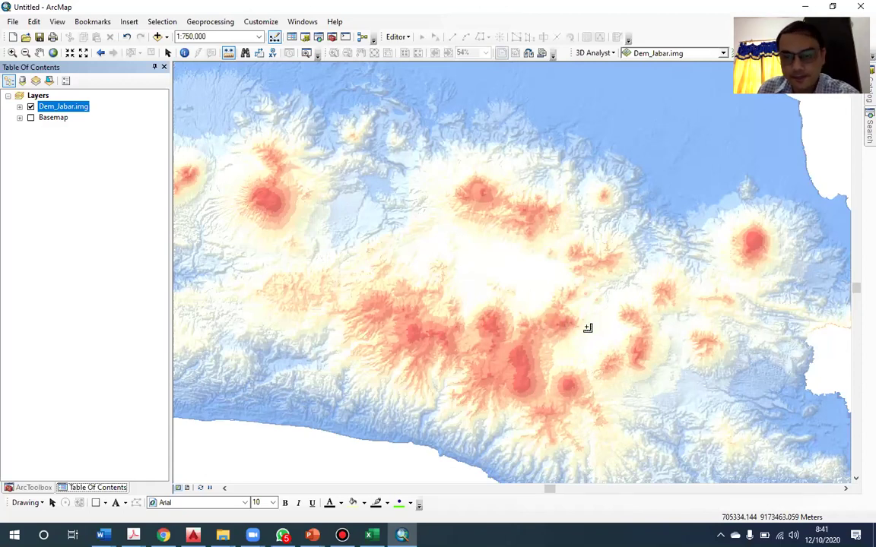
Step: View the whole DEM at 1:1,250,000, locate the Project tool under Projections and Transformations in ArcToolbox, and collapse that toolset
scroll(582, 336, up, 2)
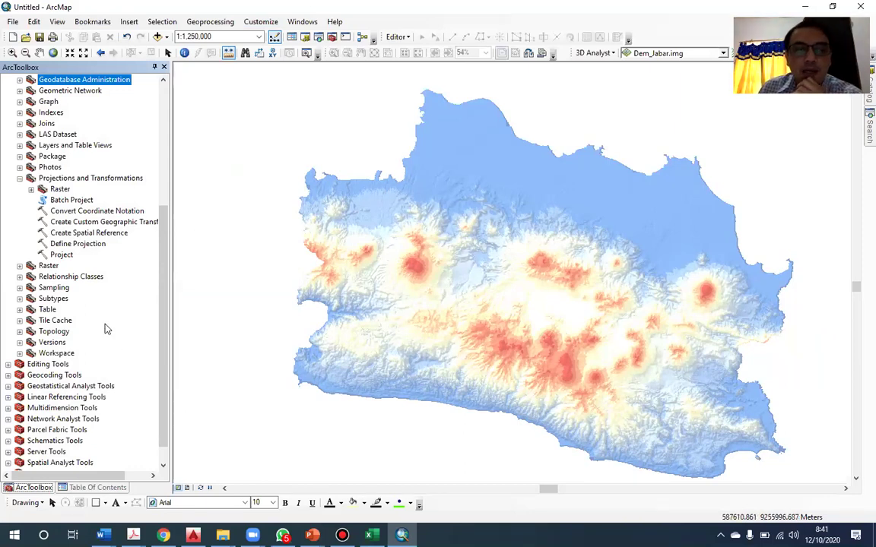
scroll(103, 330, up, 2)
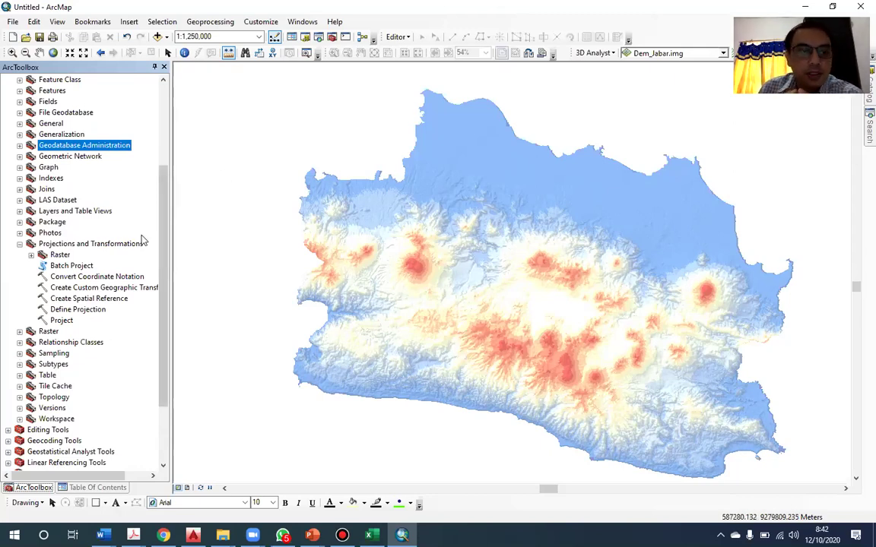
click(66, 320)
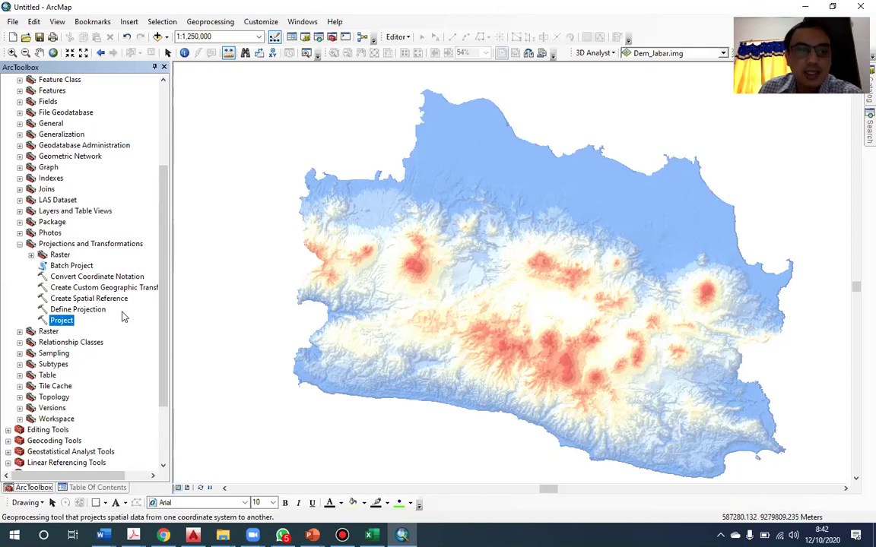
click(68, 244)
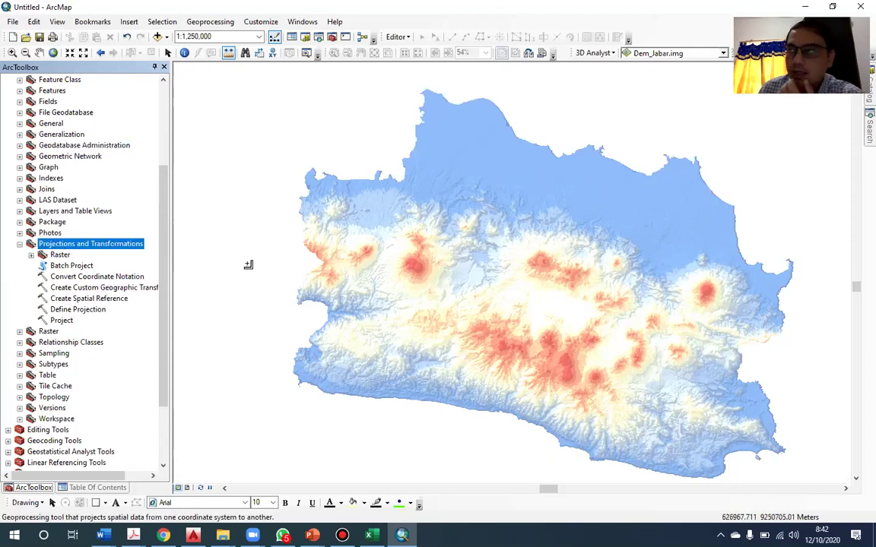
click(20, 244)
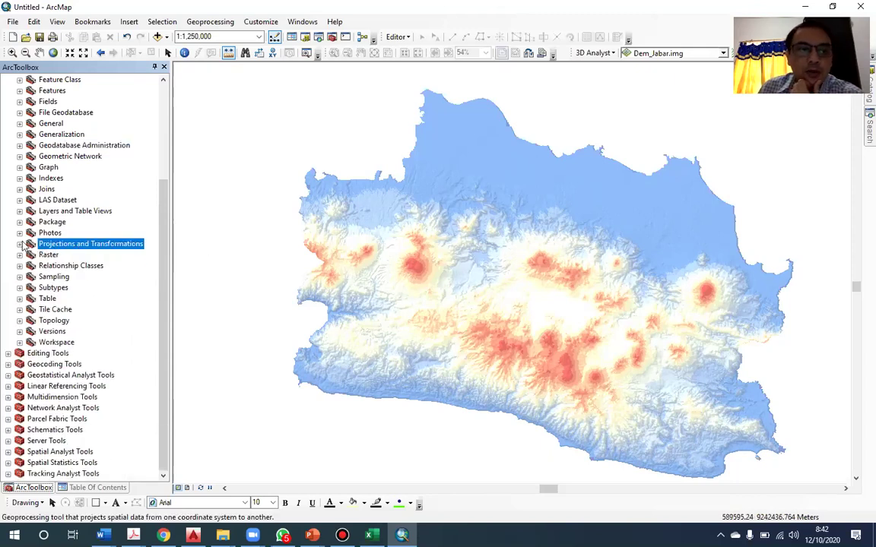
scroll(23, 243, up, 4)
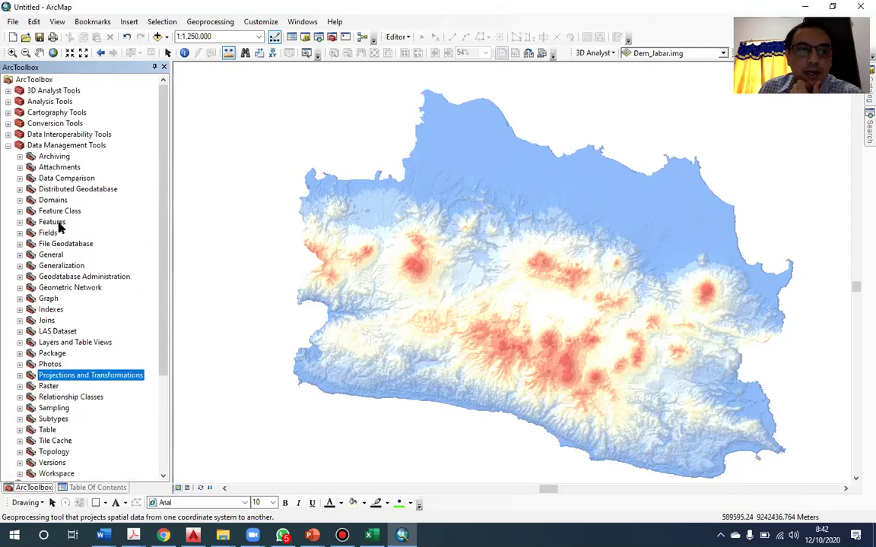
Step: Locate the Clip tool in the Extract toolset of Analysis Tools and collapse Data Management Tools
double_click(50, 102)
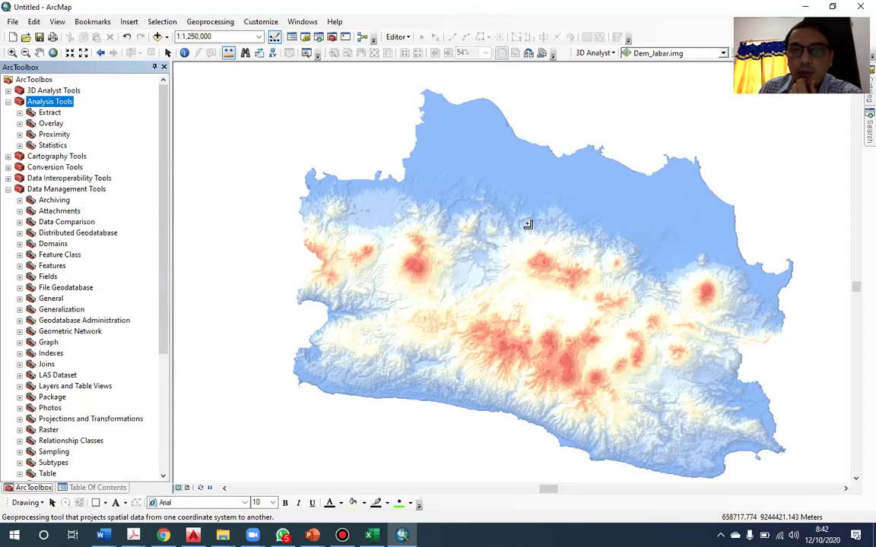
click(19, 112)
click(57, 123)
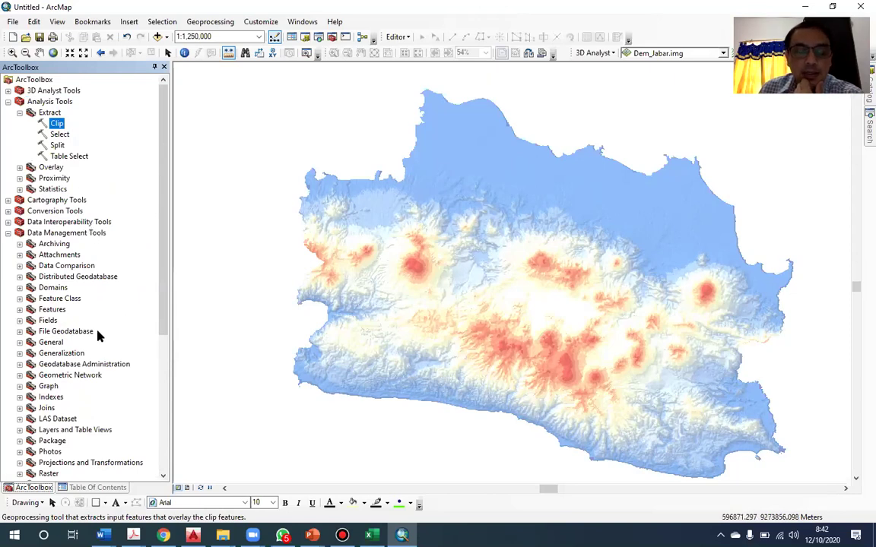
scroll(97, 325, down, 1)
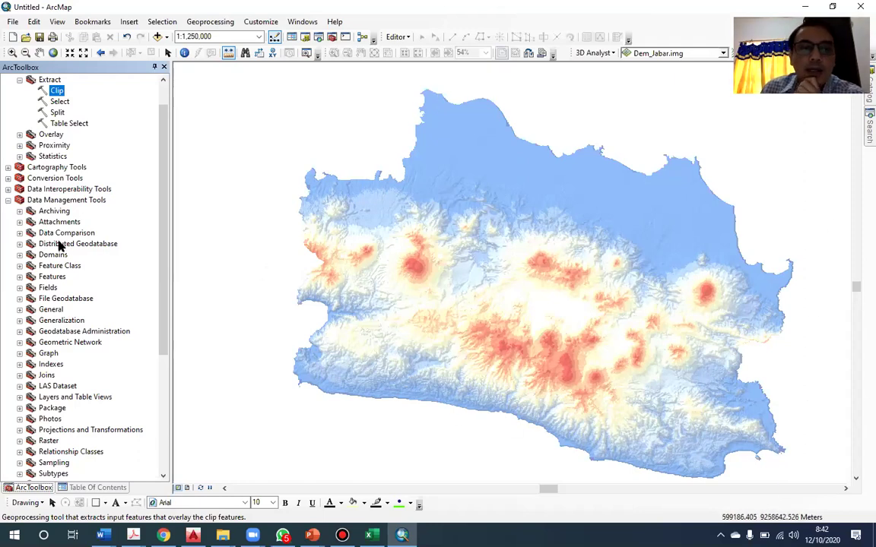
click(8, 200)
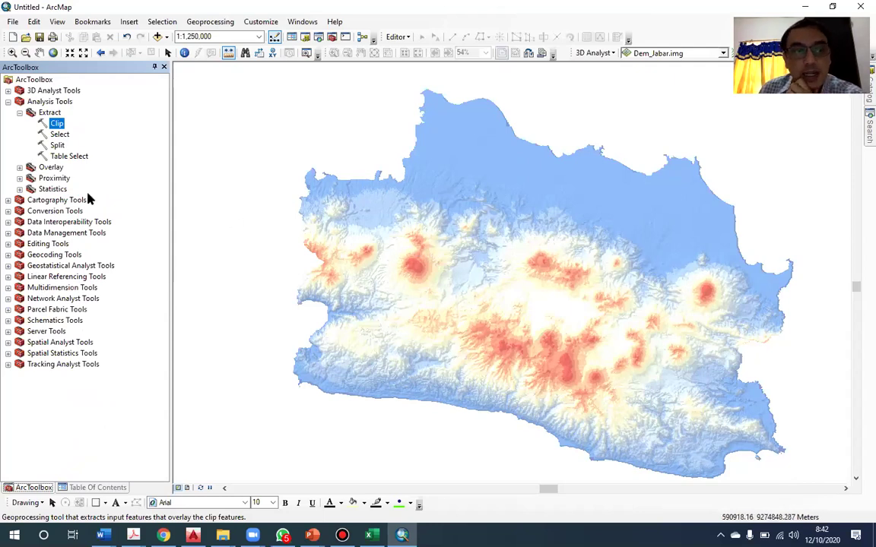
Step: Expand Spatial Analyst Tools in ArcToolbox and list the tools of its Hydrology toolset
double_click(65, 344)
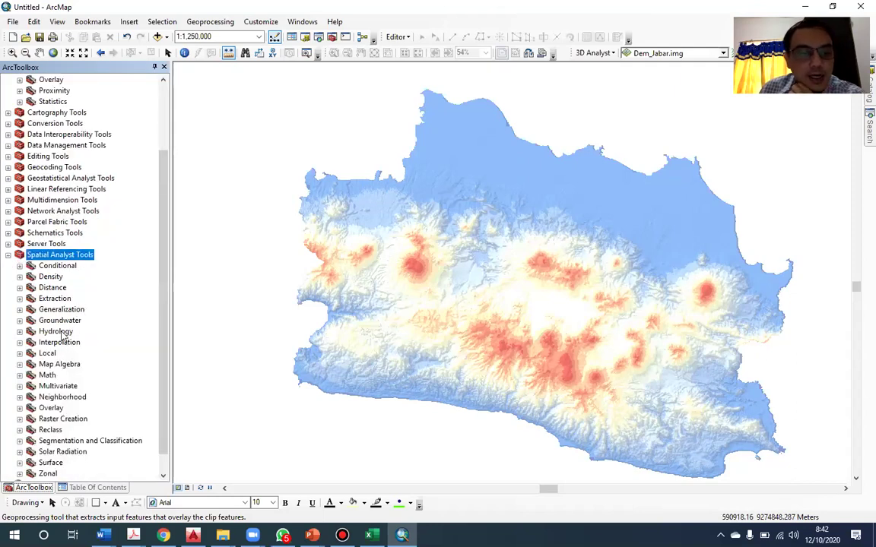
scroll(55, 313, down, 1)
click(65, 310)
double_click(61, 311)
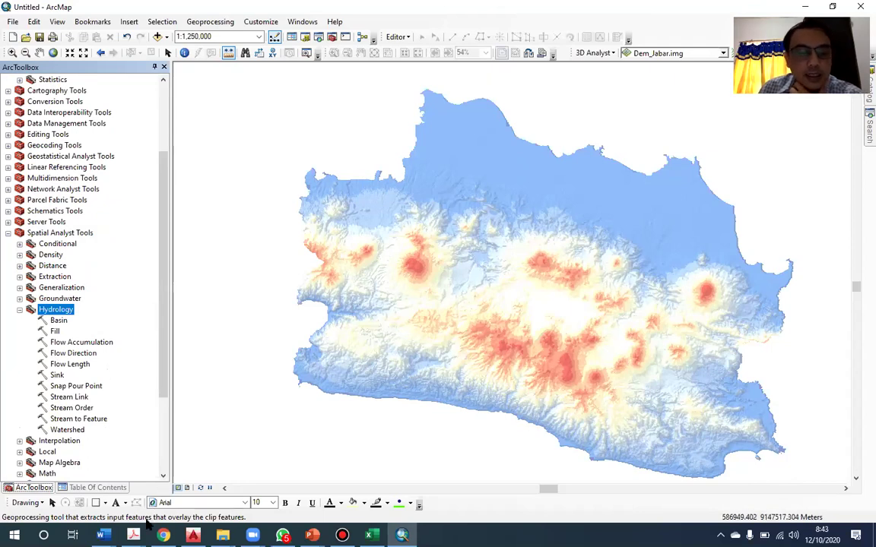
Step: Switch to Modul Fix RF_Revisi.pdf in Adobe Acrobat, search for "watershed", and view the hydrology flow chart in section 9.2
mouse_move(133, 535)
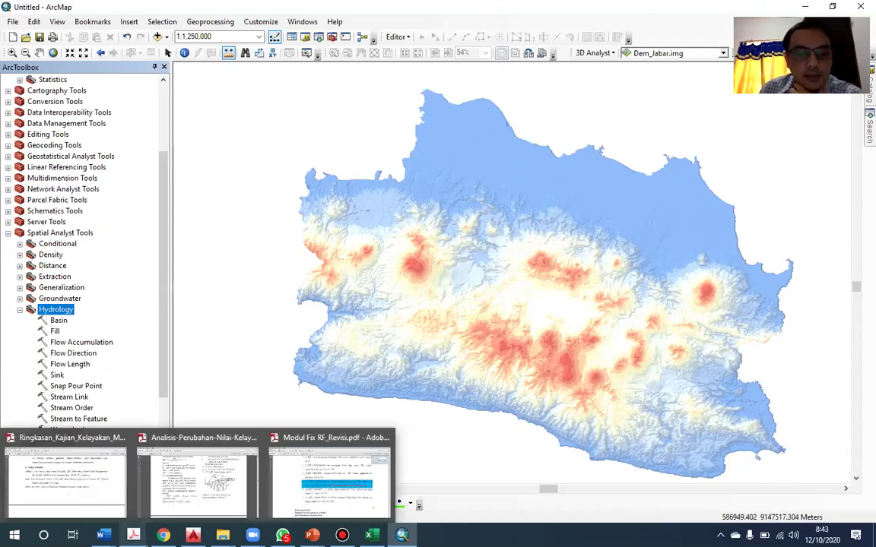
click(333, 443)
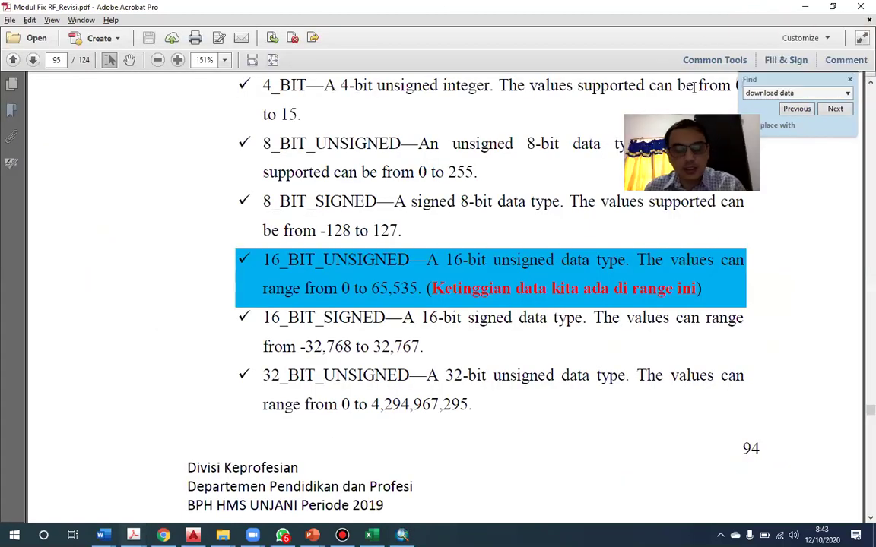
text(watershed)
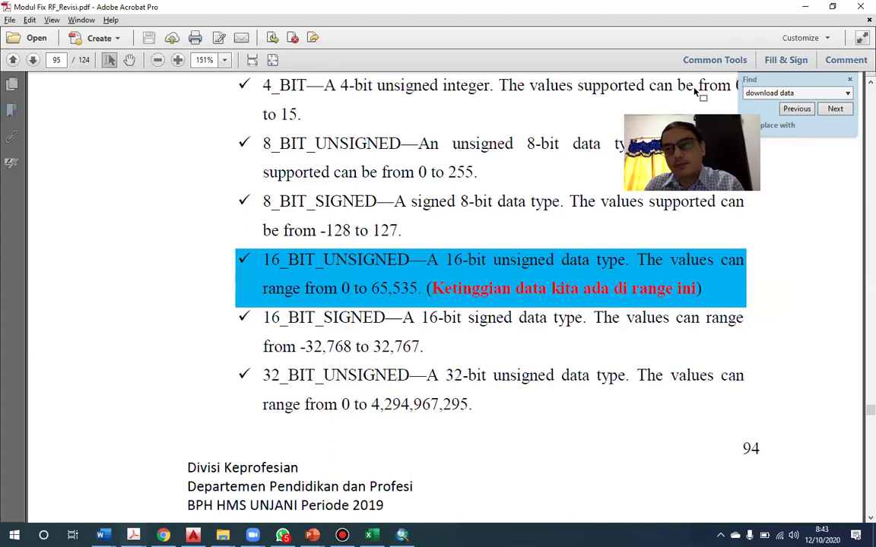
key(Return)
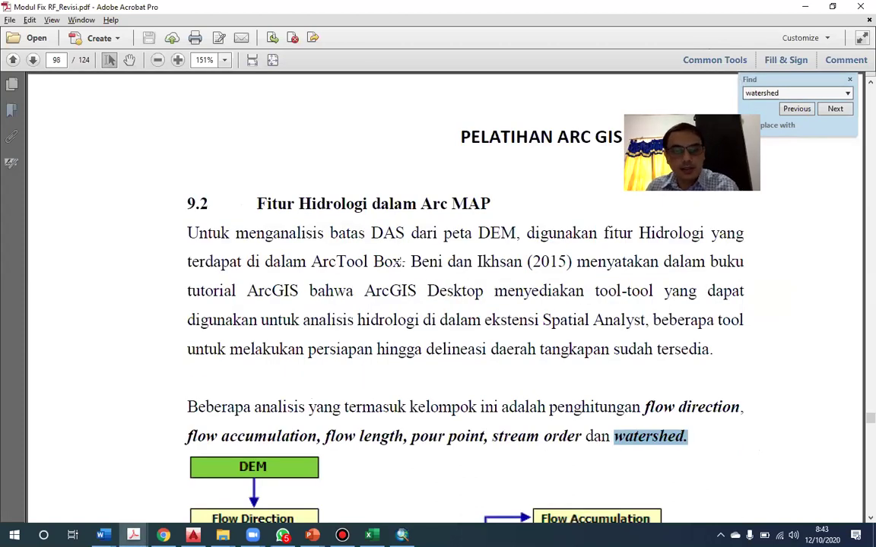
scroll(401, 252, up, 5)
scroll(392, 228, up, 6)
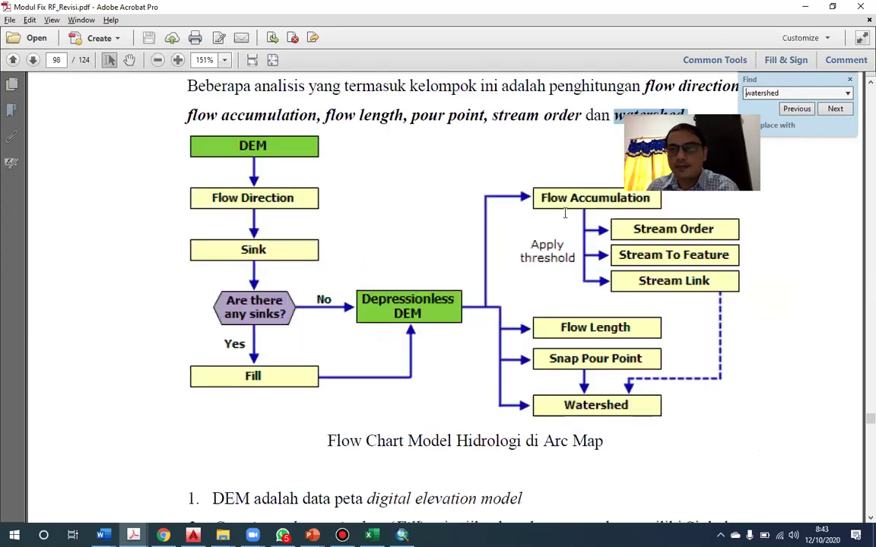
scroll(406, 268, up, 2)
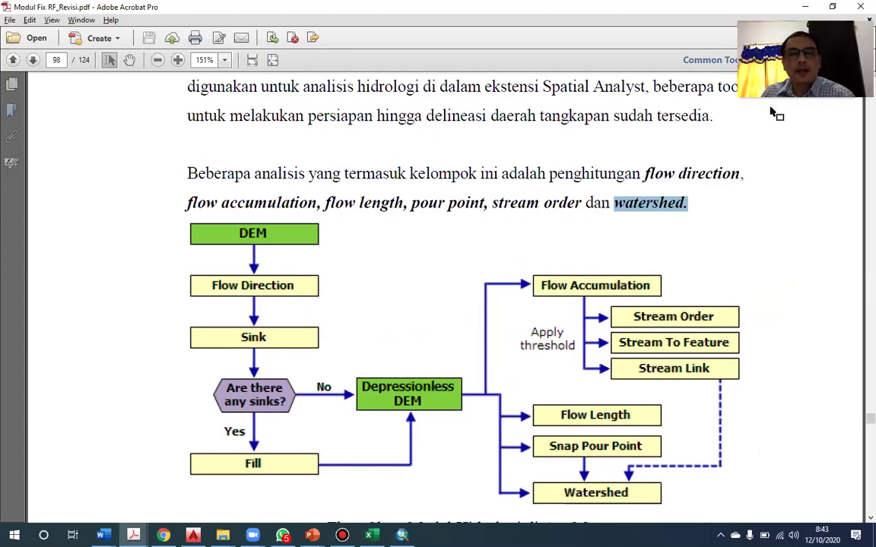
scroll(348, 257, down, 1)
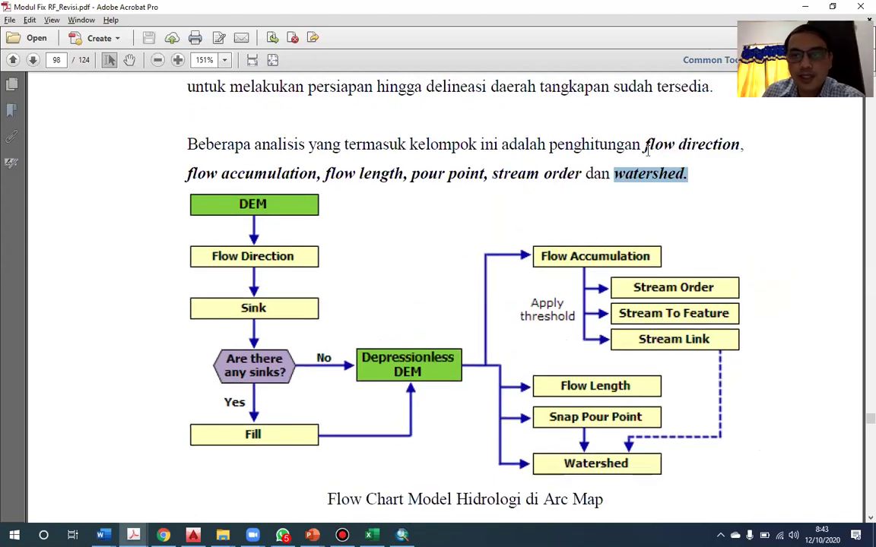
Step: Mark DEM, Flow Direction, Sink, Fill and Flow Accumulation on the flow chart, draw an arrow beside the stages down to Watershed, and erase the marks
click(322, 206)
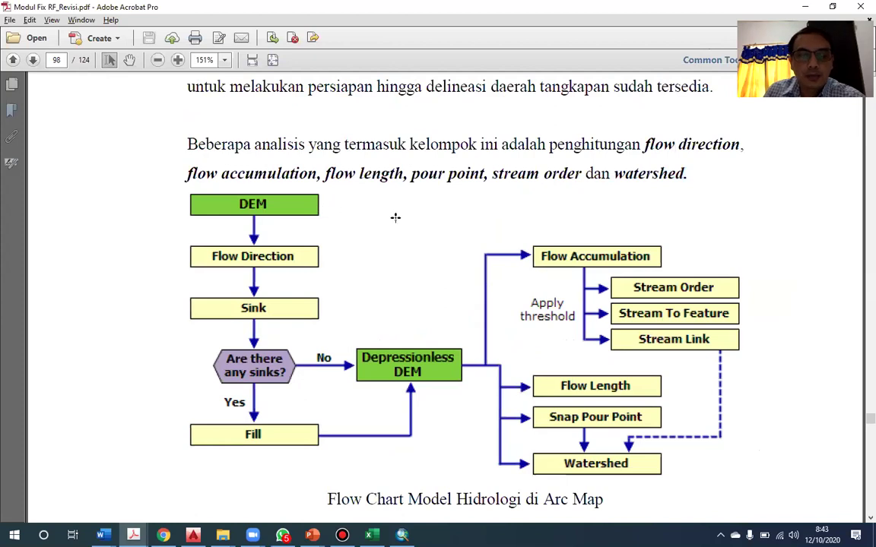
drag(319, 202, 382, 210)
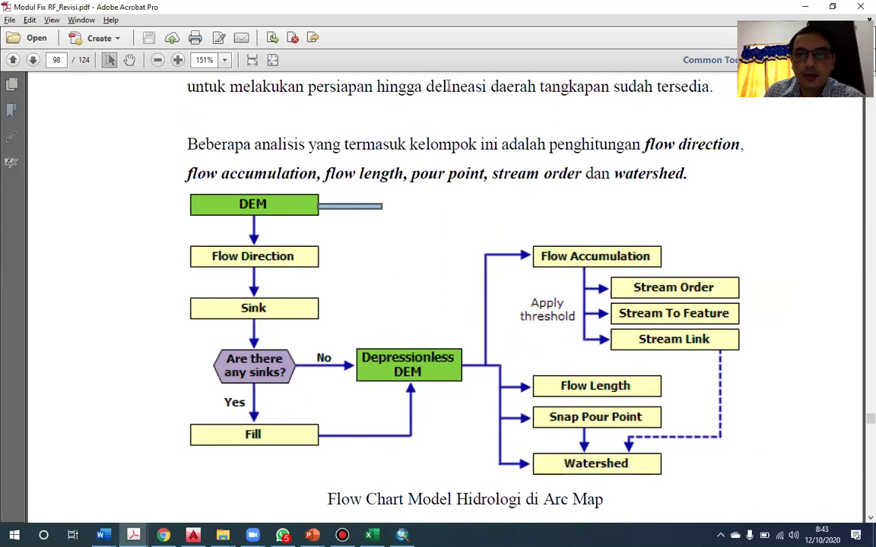
drag(267, 204, 323, 194)
drag(299, 253, 337, 243)
drag(294, 302, 325, 291)
drag(298, 434, 314, 431)
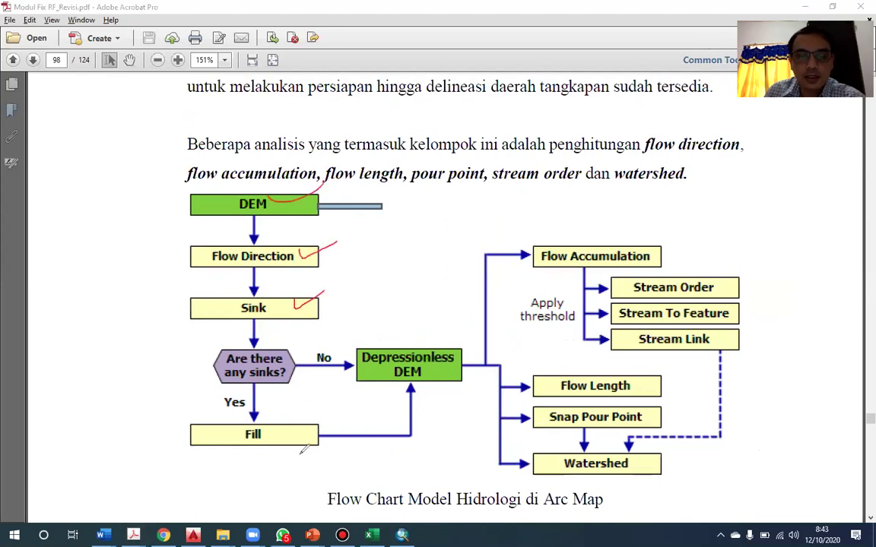
drag(573, 241, 608, 246)
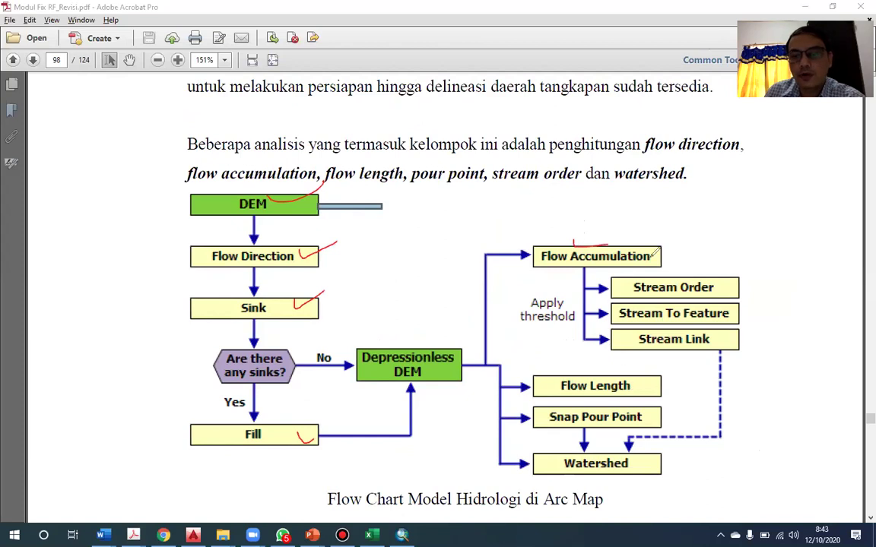
mouse_move(762, 241)
mouse_down()
mouse_move(783, 270)
mouse_move(763, 482)
mouse_move(748, 469)
mouse_move(765, 490)
mouse_move(757, 231)
mouse_up()
mouse_move(754, 283)
mouse_down()
mouse_move(762, 303)
mouse_move(795, 286)
mouse_up()
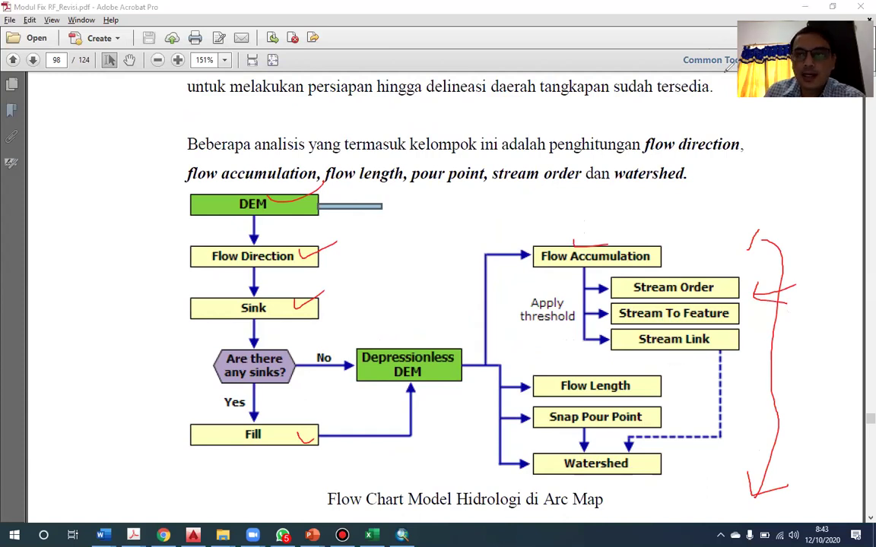
key(e)
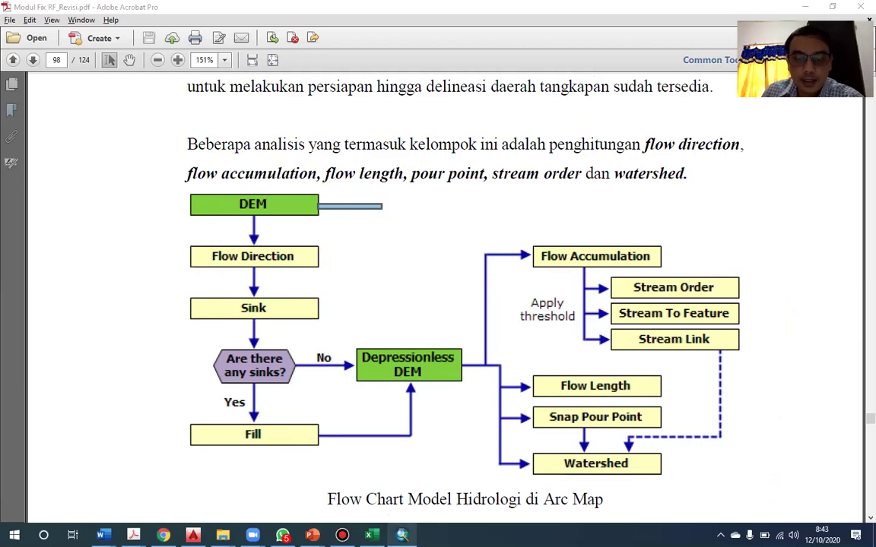
Step: Switch back to ArcMap and review the tools in the Hydrology toolset of Spatial Analyst Tools
key(alt+Tab)
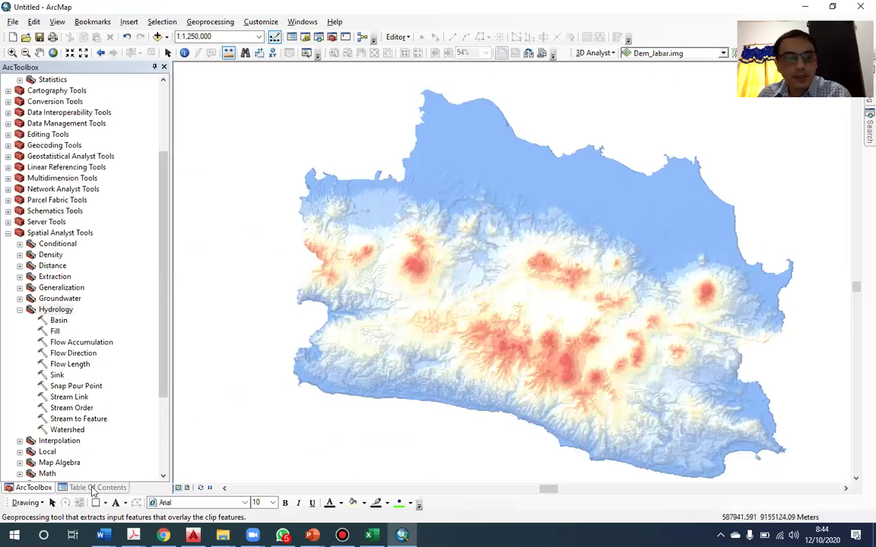
click(54, 332)
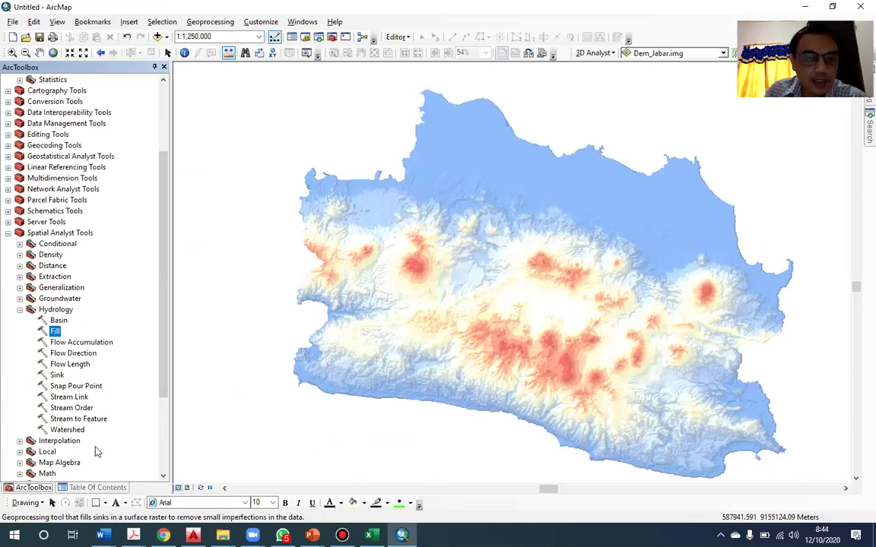
key(Left)
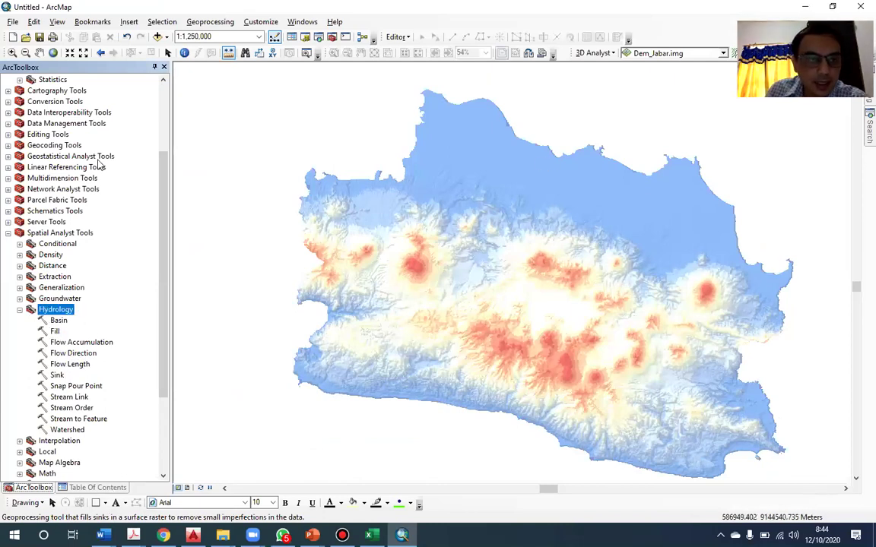
click(97, 487)
click(34, 487)
click(74, 236)
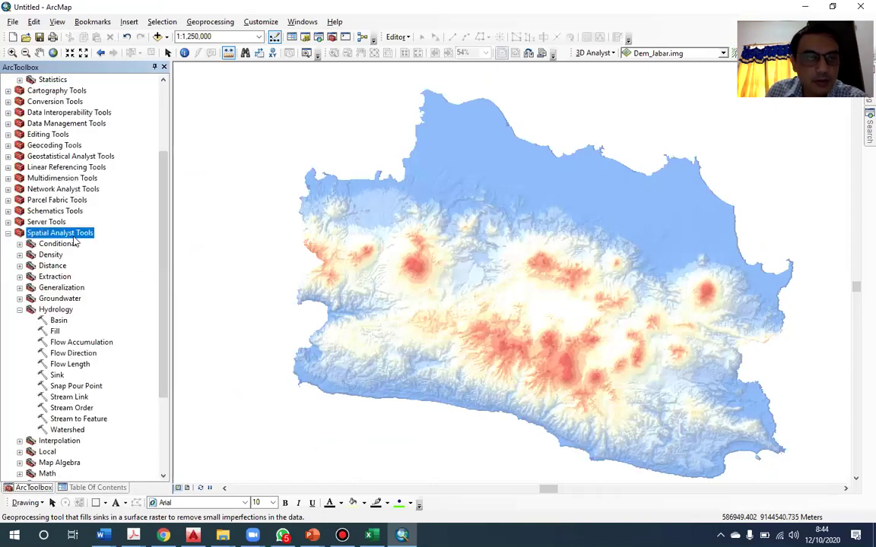
scroll(69, 217, up, 3)
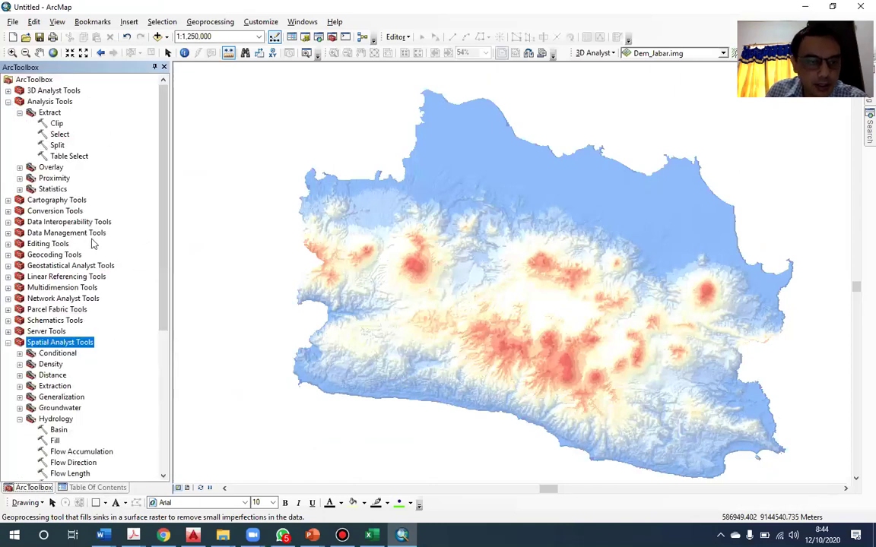
scroll(90, 247, down, 3)
scroll(86, 287, down, 3)
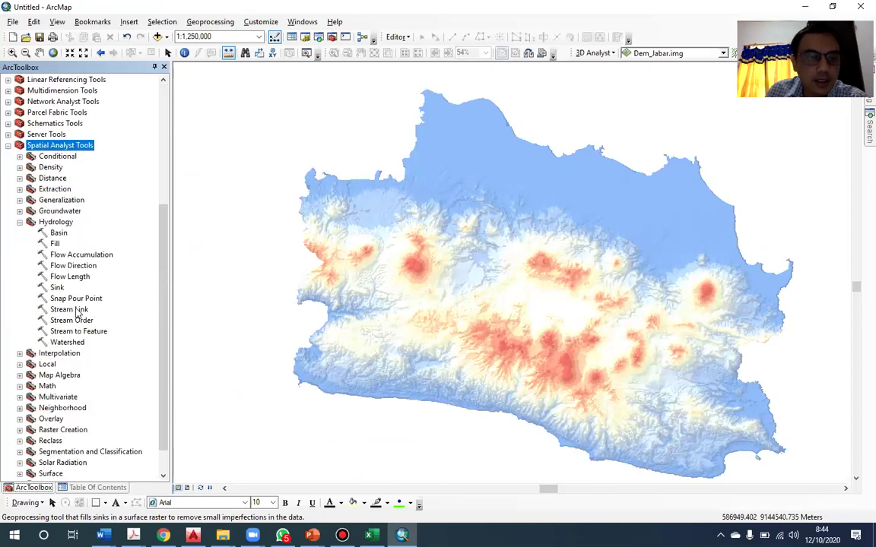
Step: Open the Flow Direction tool from the Hydrology toolset and display the table of contents beside its dialog
click(83, 267)
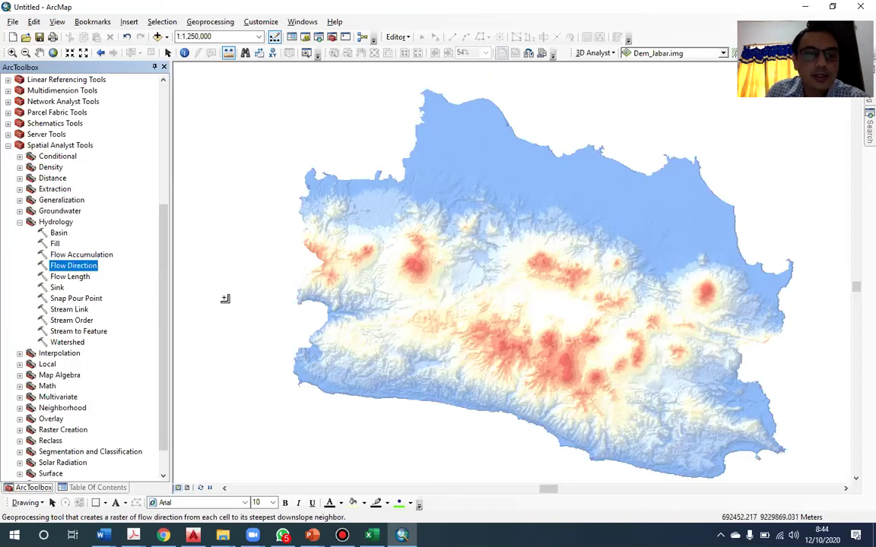
double_click(106, 265)
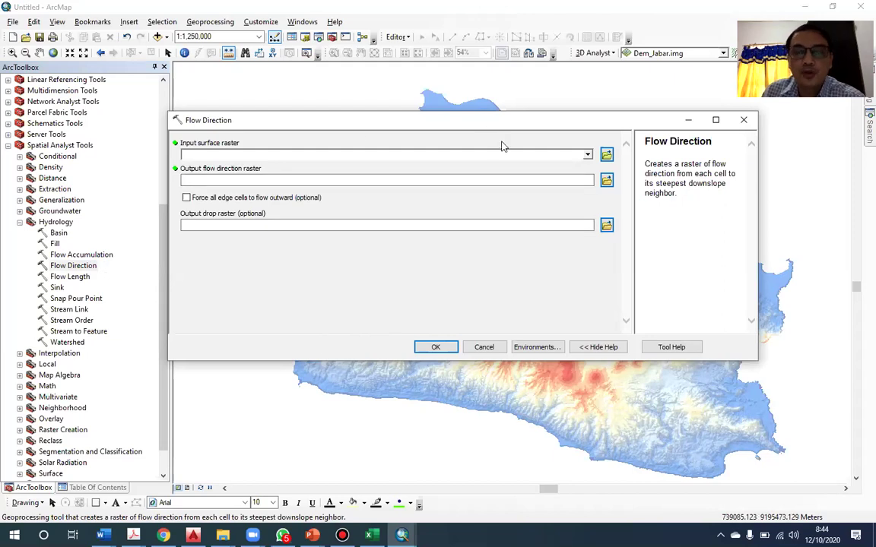
drag(492, 126, 516, 149)
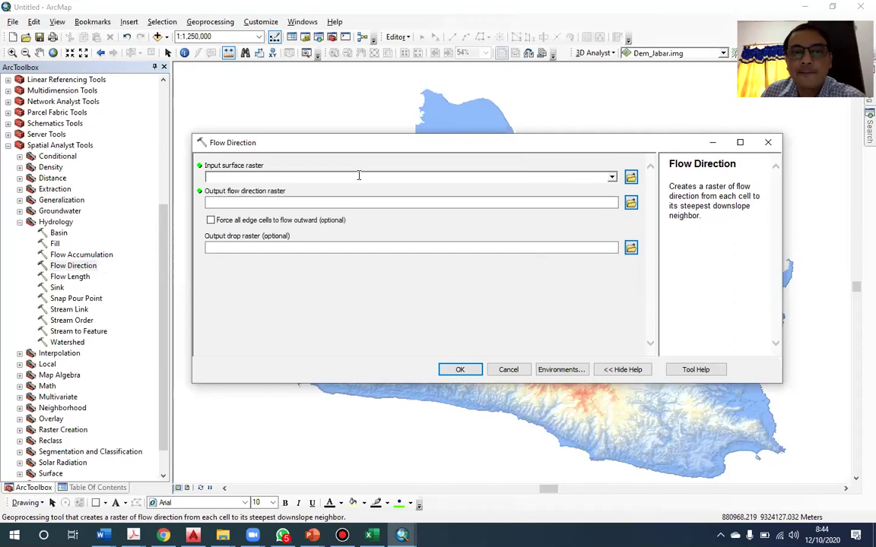
drag(334, 149, 338, 149)
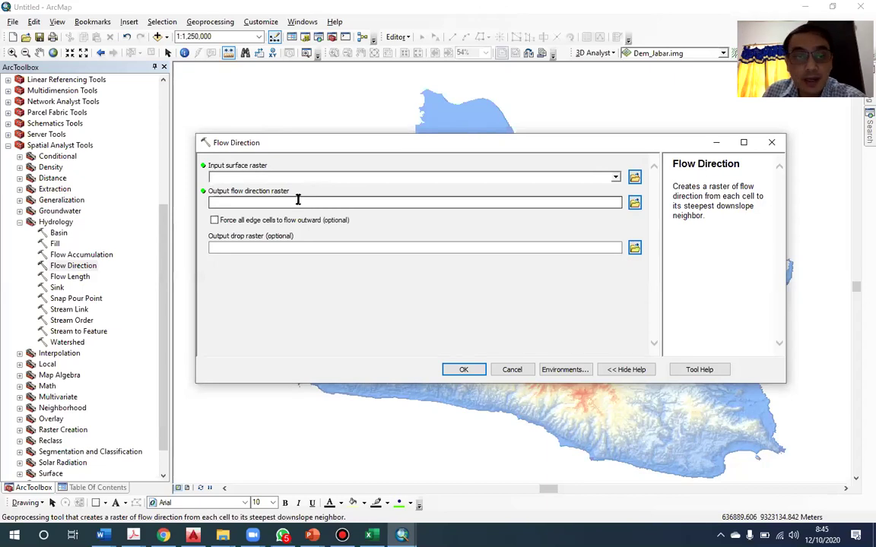
click(107, 487)
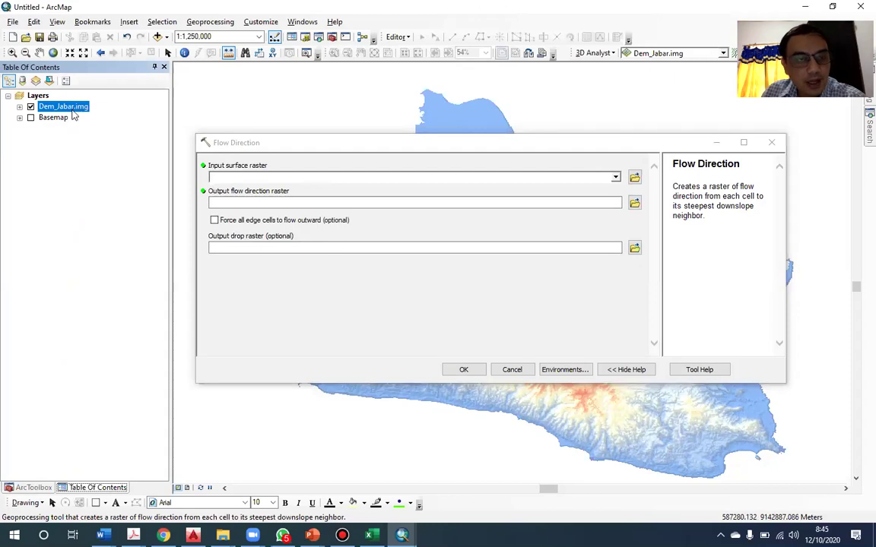
click(634, 177)
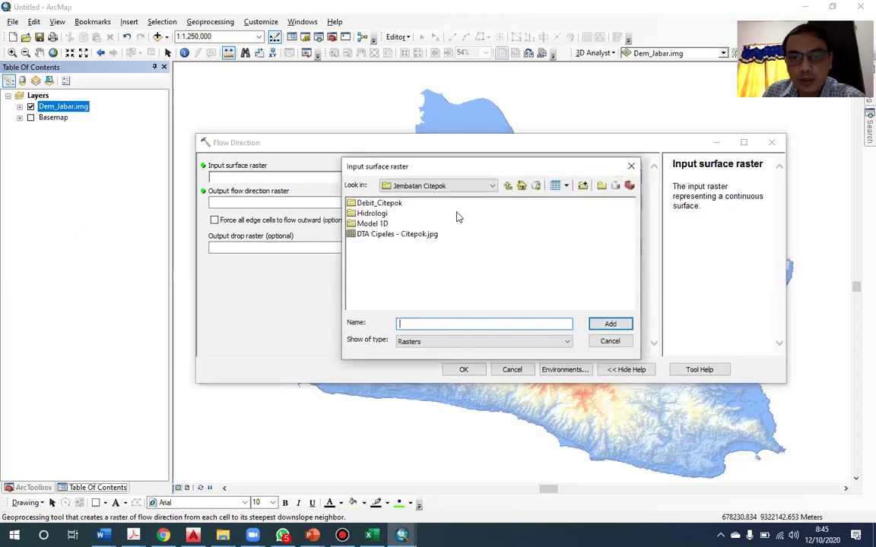
click(452, 187)
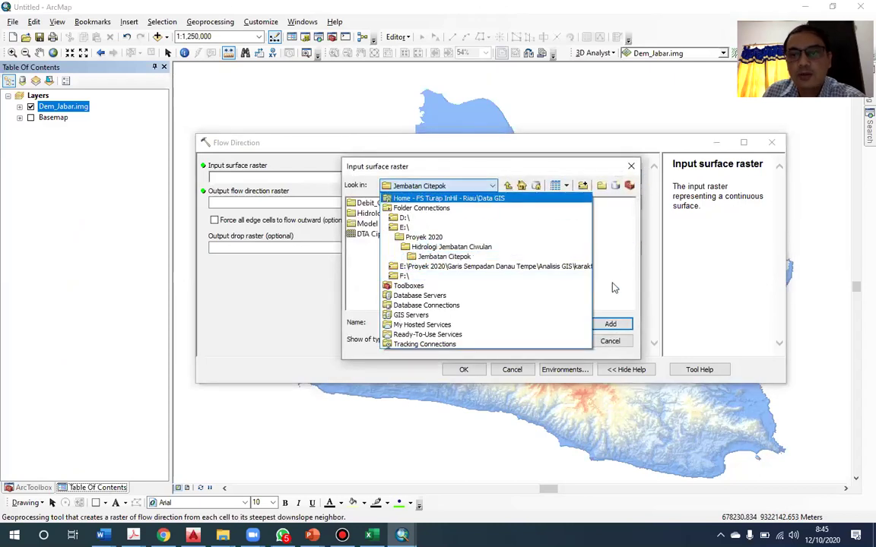
click(628, 181)
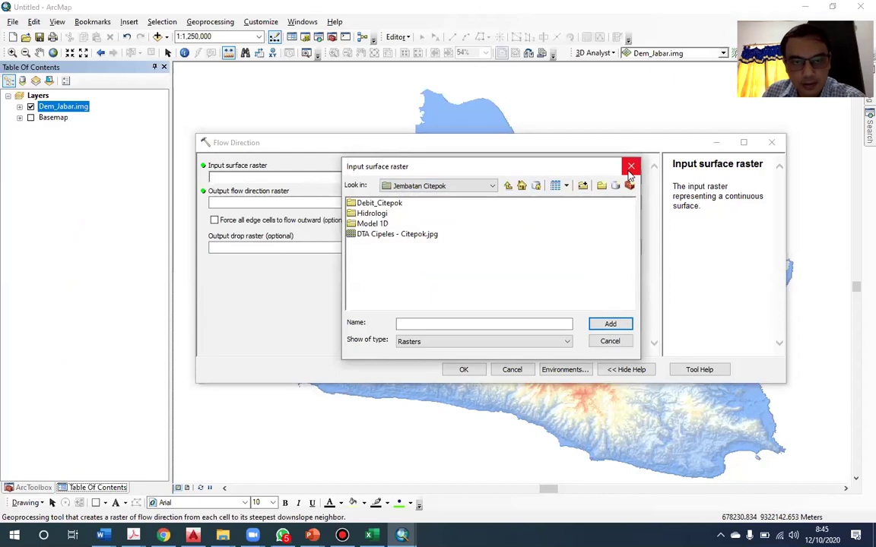
click(629, 169)
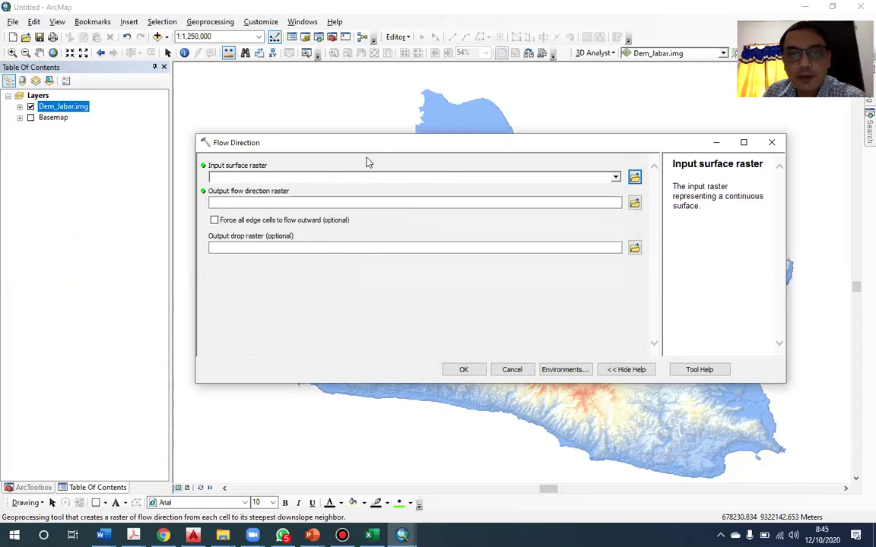
Step: Set the Dem_Jabar.img layer as the input surface raster of the Flow Direction tool
click(76, 111)
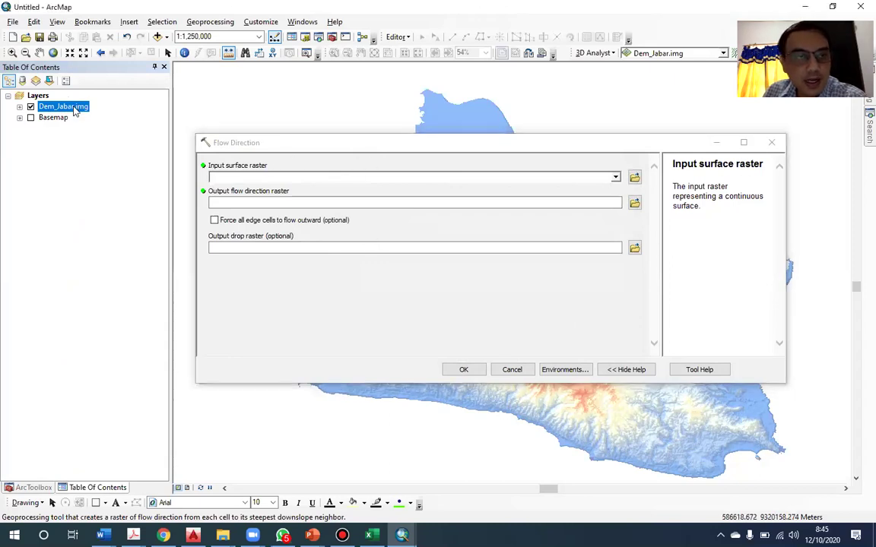
drag(75, 111, 266, 182)
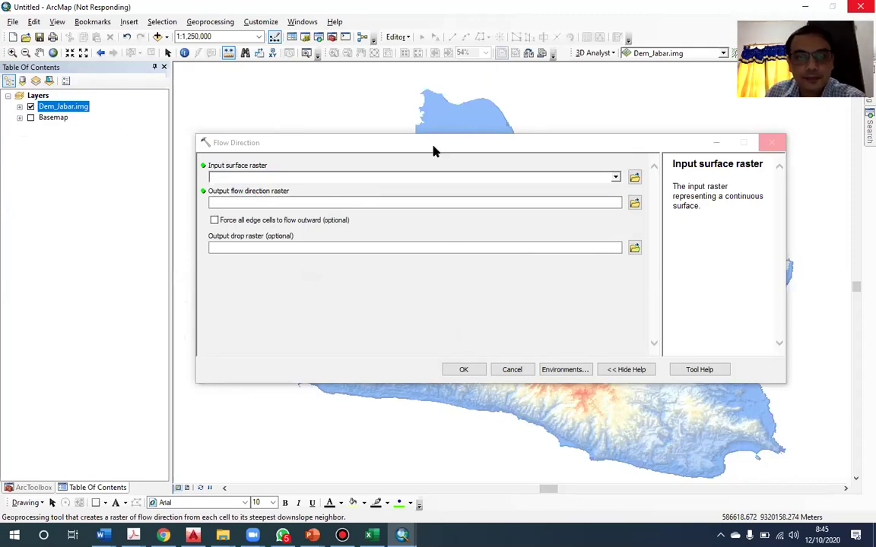
drag(450, 146, 431, 144)
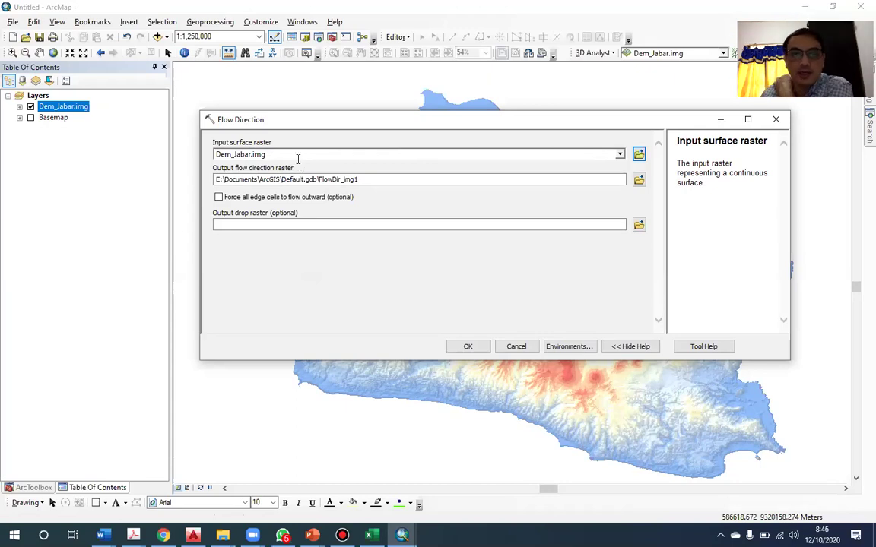
Step: Browse the Flow Direction output location to E:\Bahan Ajar\UNJANI\Tahun Ajaran 2020-2021\SP Hidrologi\Hidrologi Pertemuan 3 DAS berbasis GIS
click(638, 179)
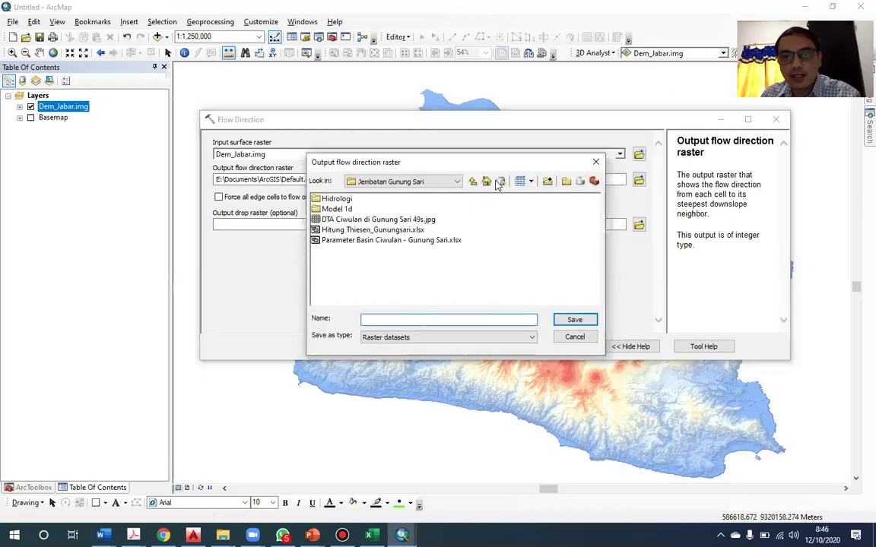
click(359, 205)
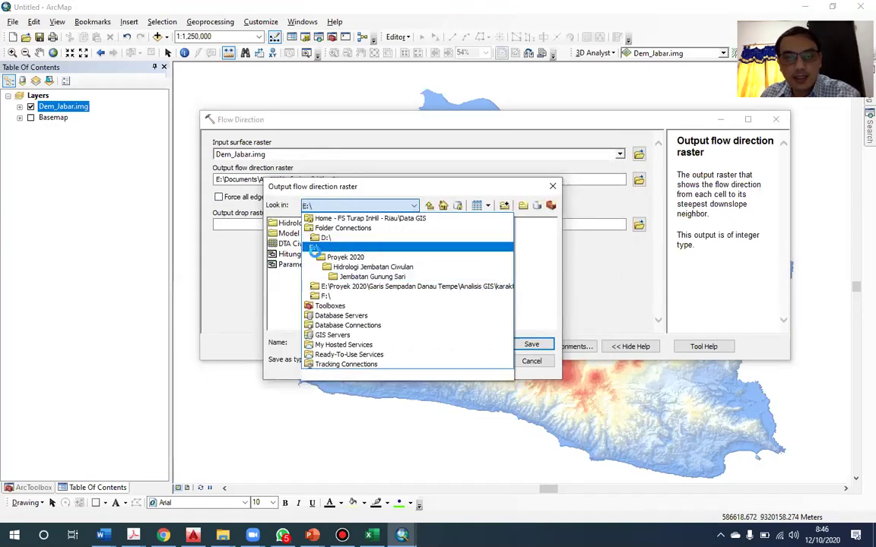
click(386, 245)
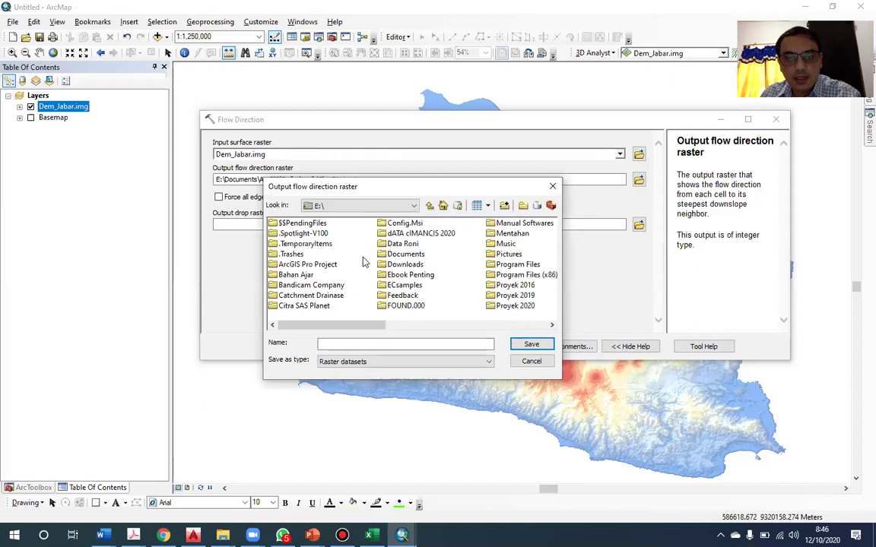
double_click(303, 275)
double_click(292, 266)
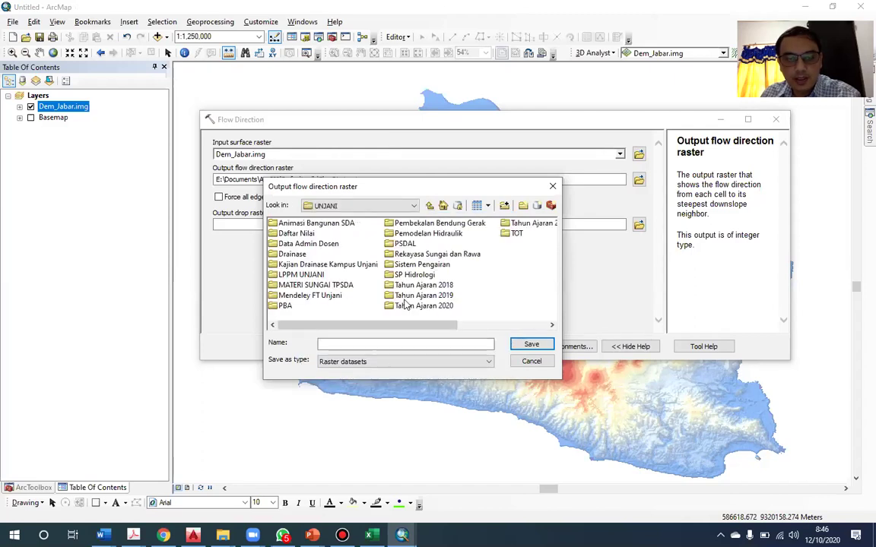
scroll(405, 304, down, 1)
double_click(459, 225)
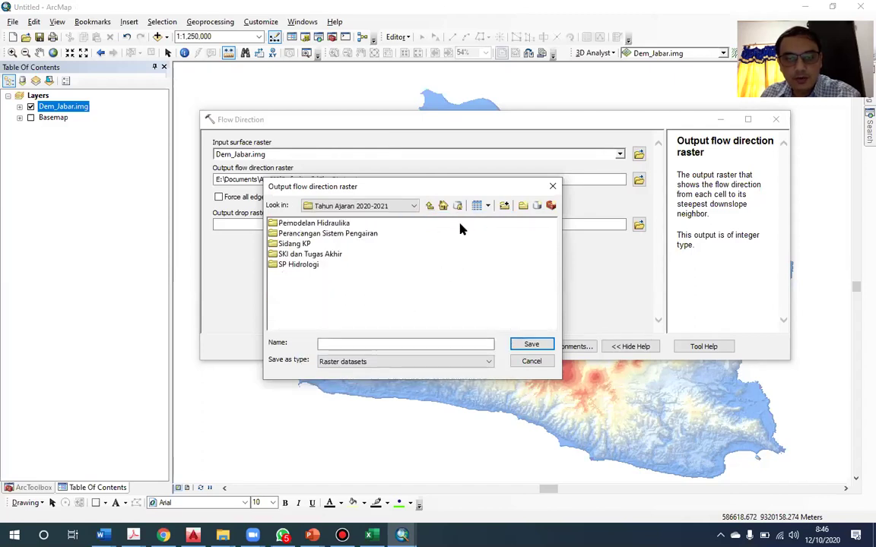
double_click(304, 266)
double_click(342, 274)
Step: Name the output flow direction raster dem_jabar_flowdir.img, run the Flow Direction tool and dismiss its completion dialog
click(352, 343)
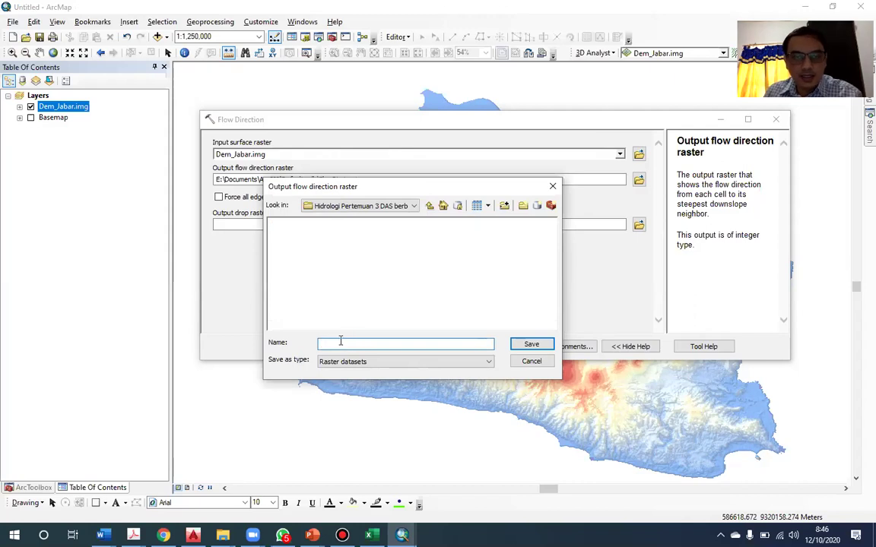
drag(359, 188, 458, 244)
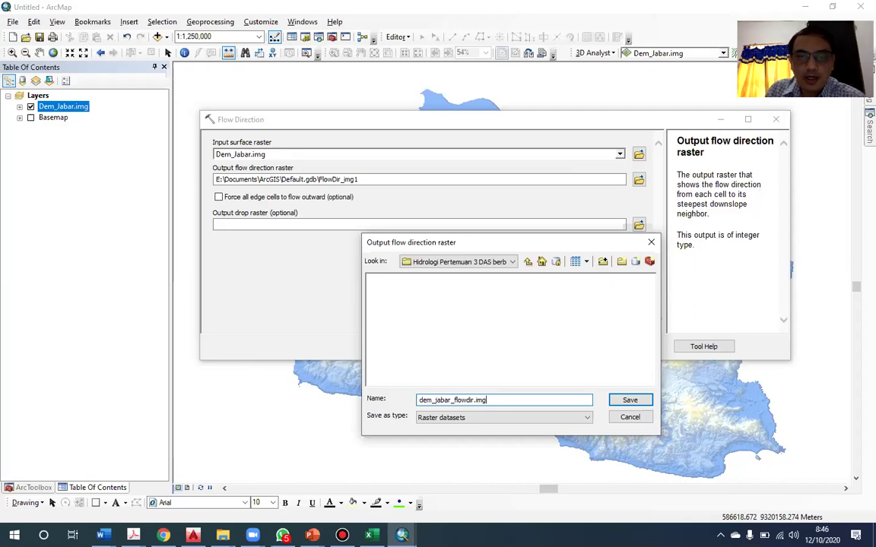
key(Return)
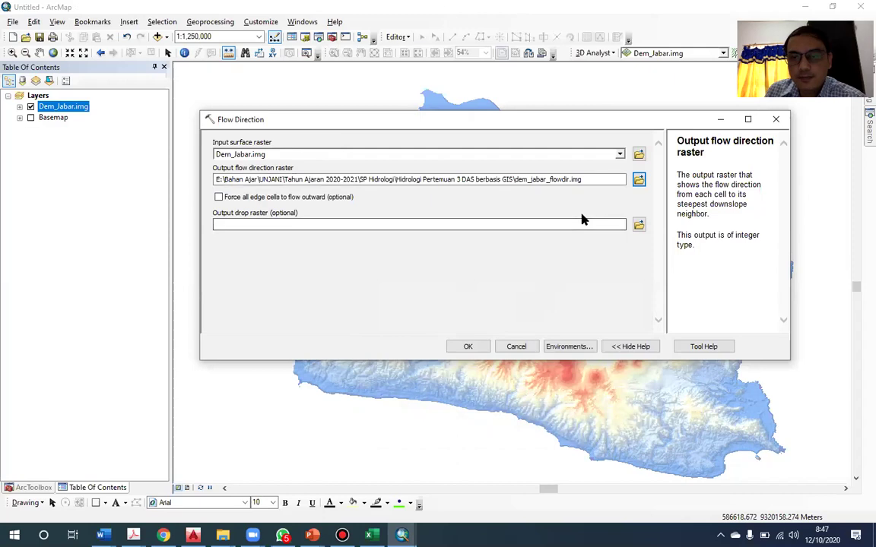
click(468, 347)
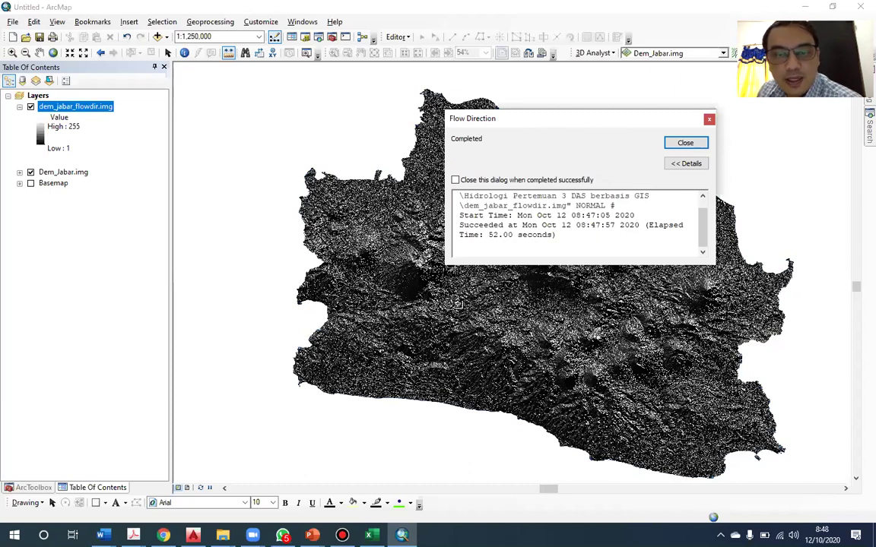
key(Escape)
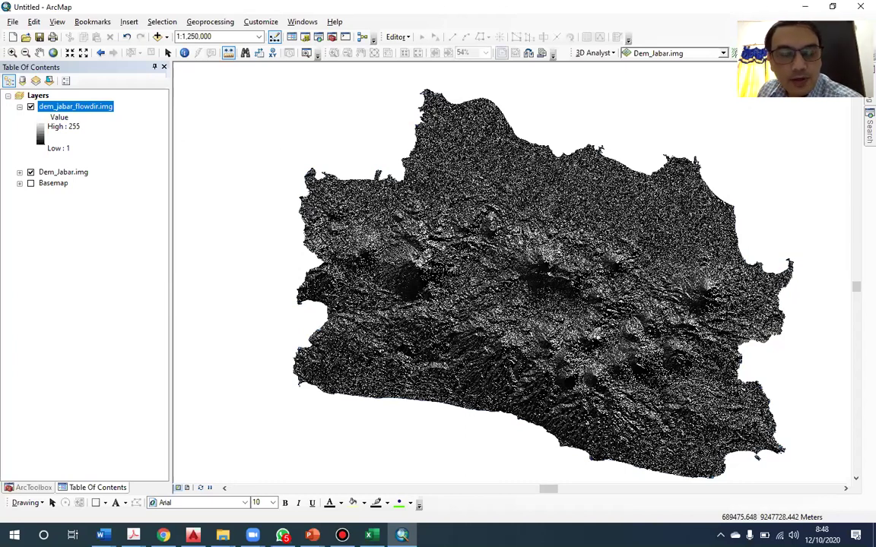
Step: Examine the dem_jabar_flowdir.img raster and its symbology settings, and switch the display to the Dem_Jabar.img layer
scroll(430, 257, down, 8)
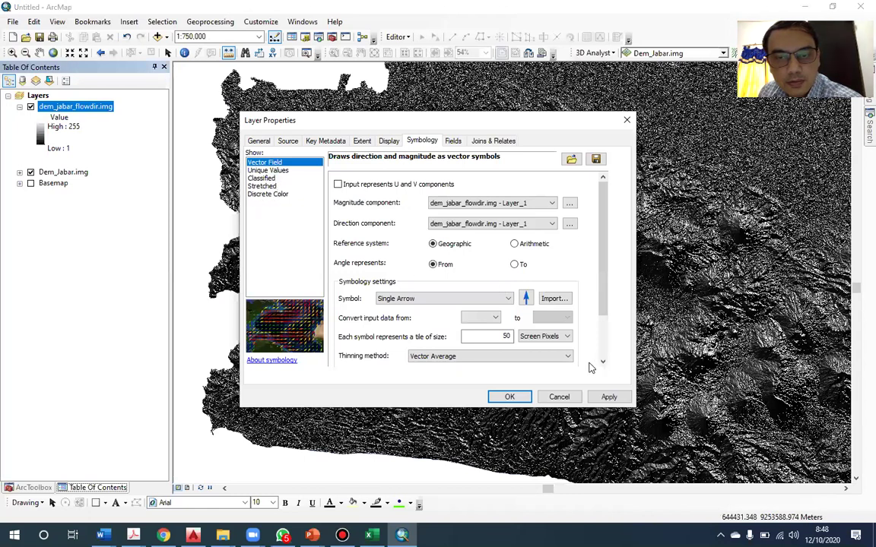
click(559, 397)
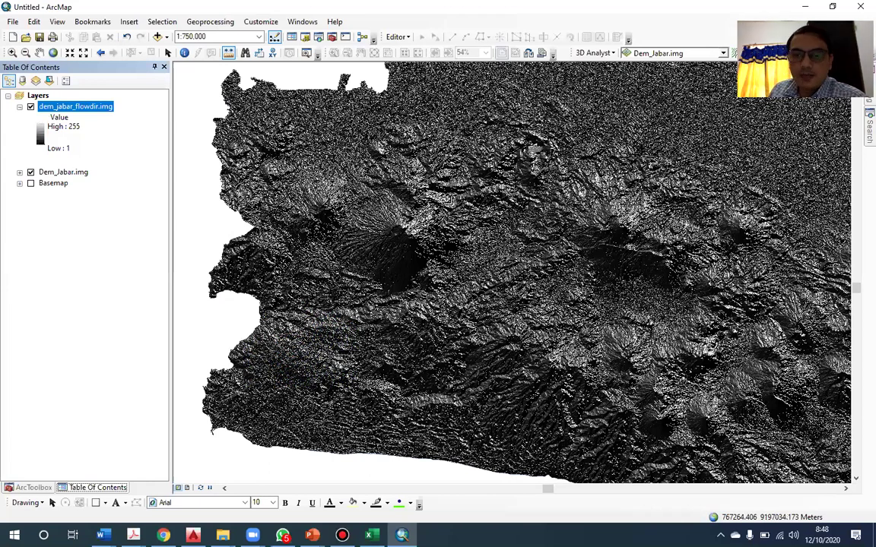
scroll(374, 190, down, 3)
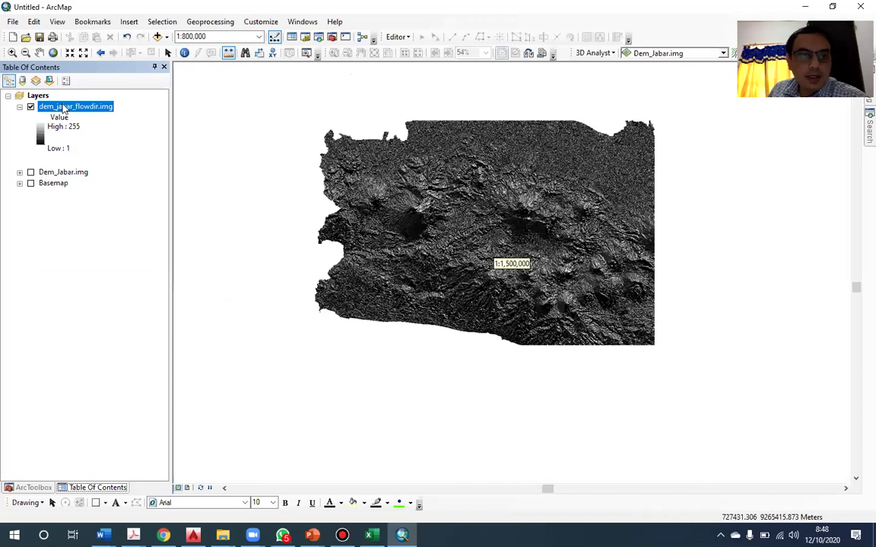
click(31, 107)
click(30, 172)
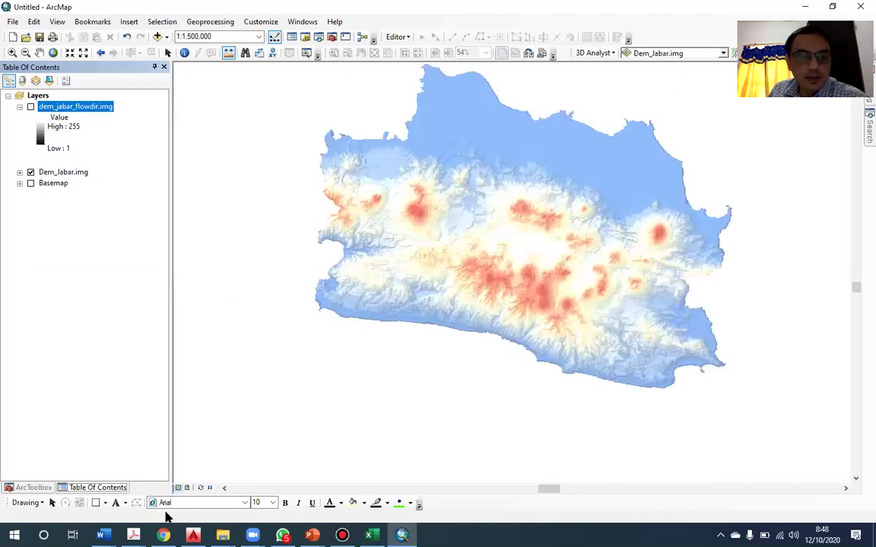
click(29, 488)
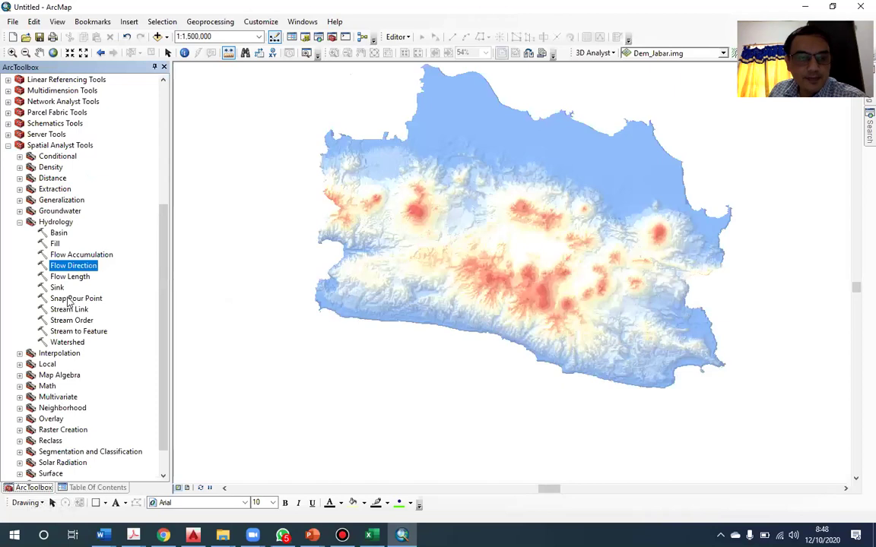
double_click(55, 243)
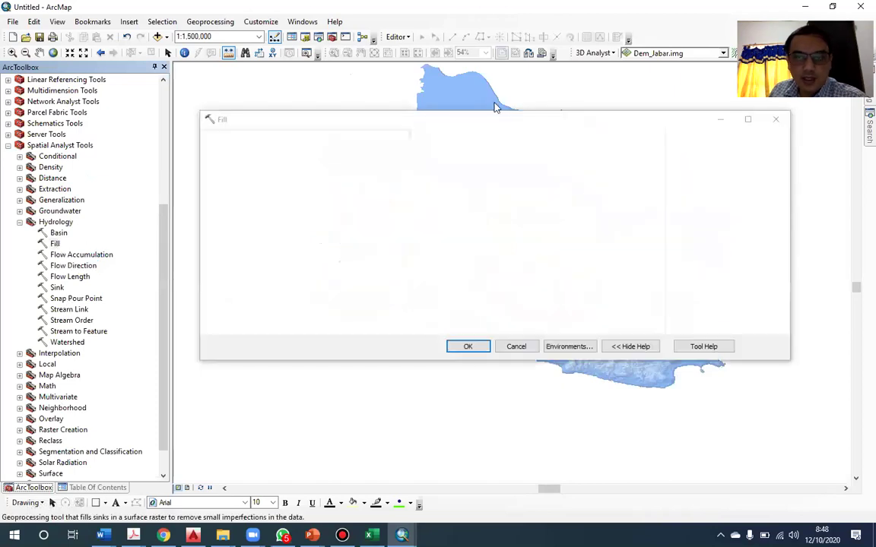
click(619, 154)
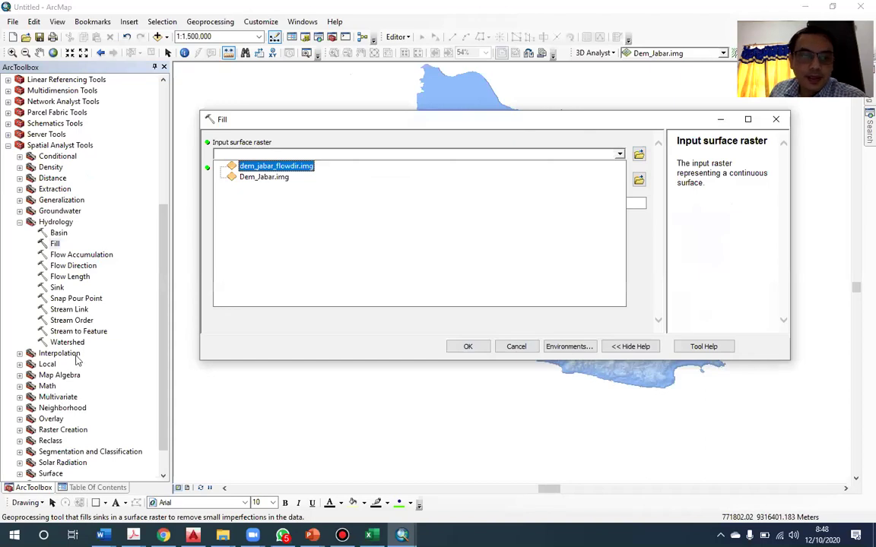
click(353, 132)
click(405, 124)
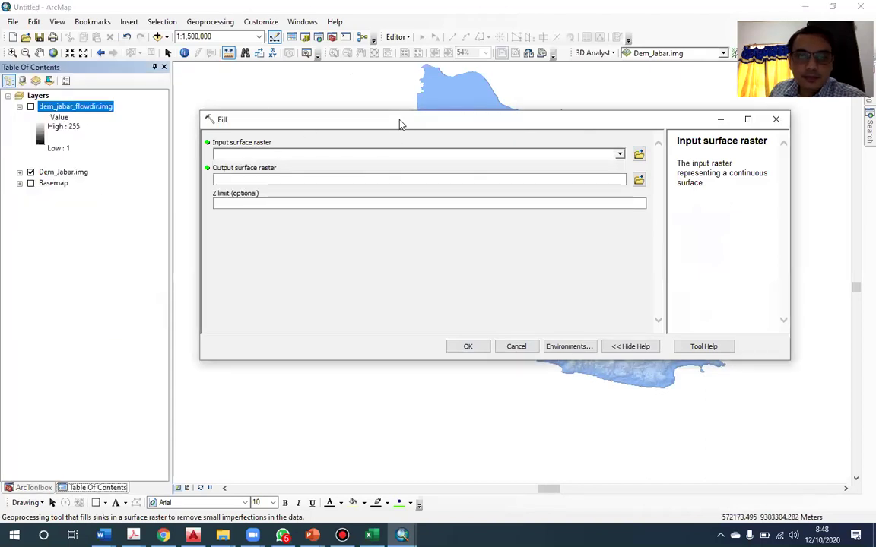
drag(401, 124, 411, 90)
click(490, 320)
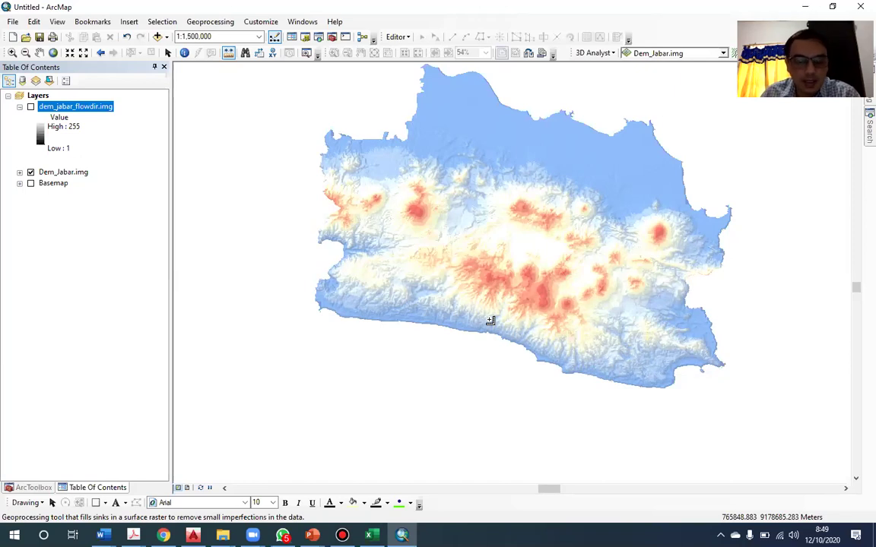
Step: Switch to File Explorer's SP Hidrologi folder, look through the Hidrologi Pertemuan 4 Analisis Hujan dan Infiltrasi subfolder and go back
click(223, 535)
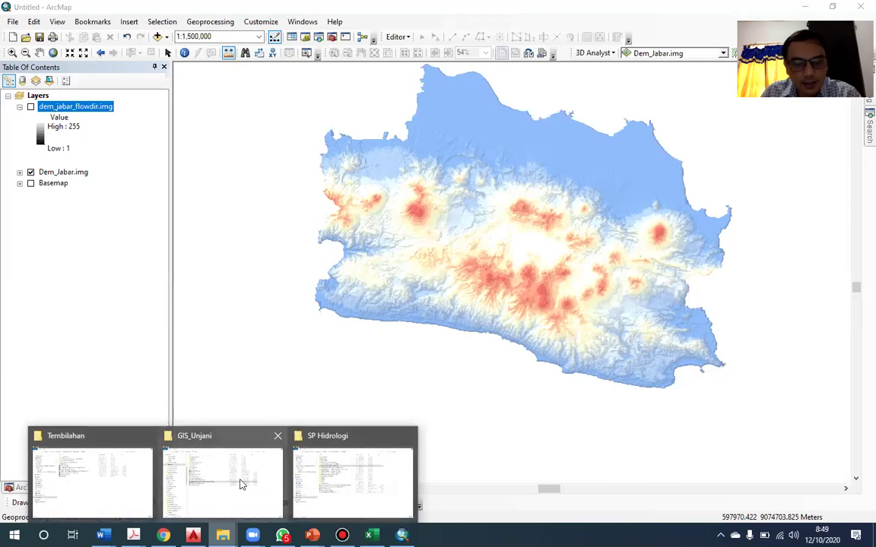
click(349, 475)
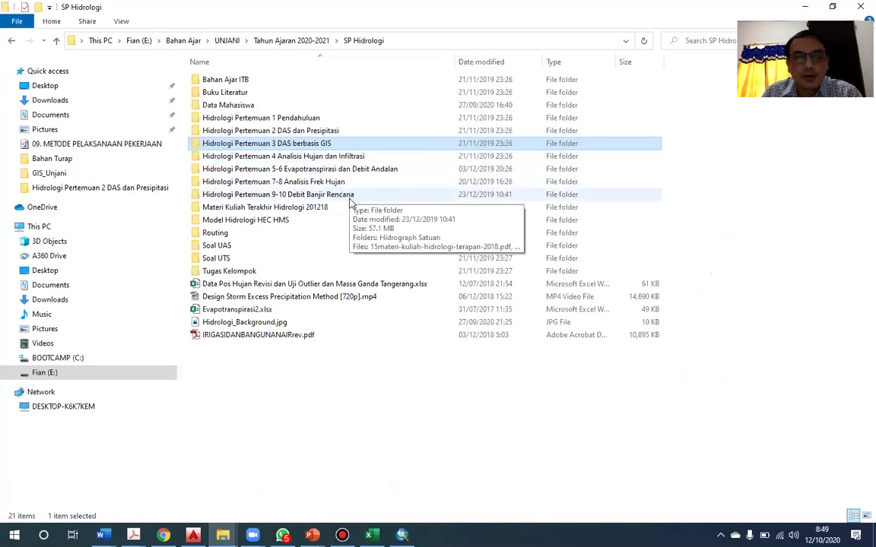
click(347, 159)
double_click(348, 159)
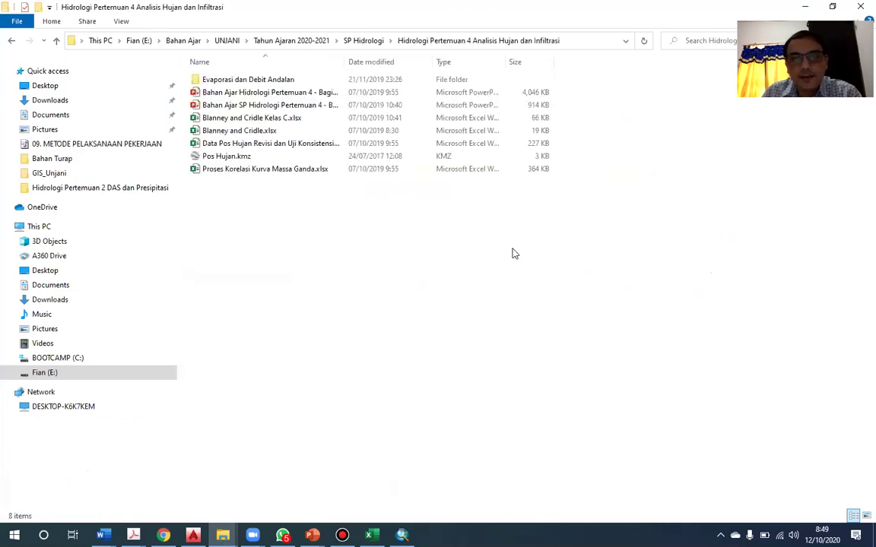
key(alt+Left)
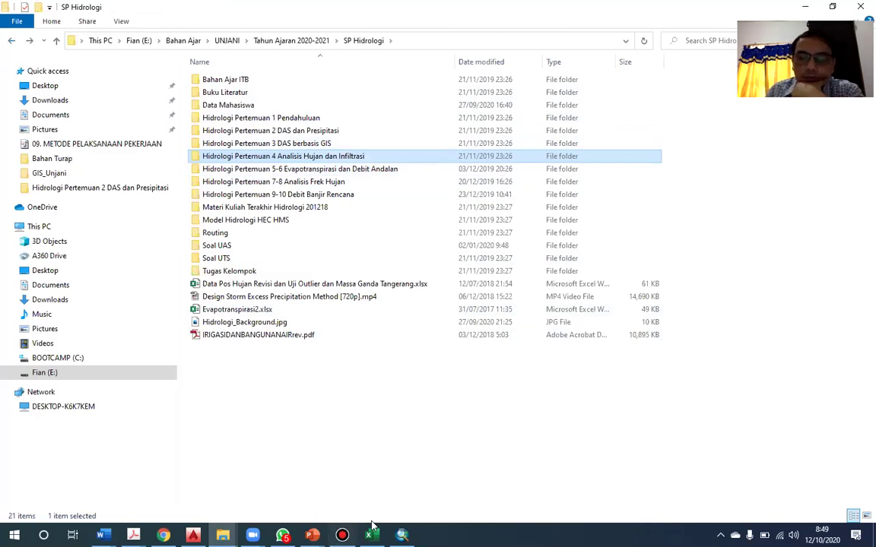
mouse_move(402, 535)
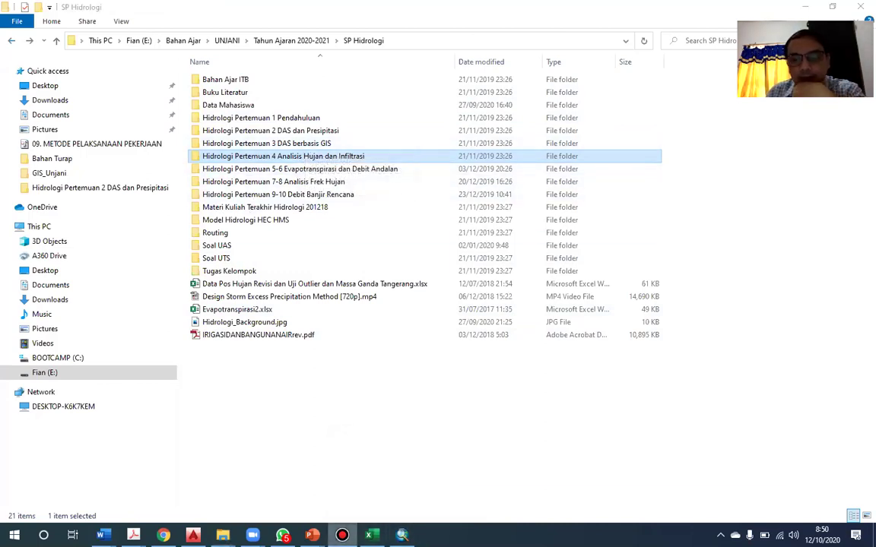
click(342, 535)
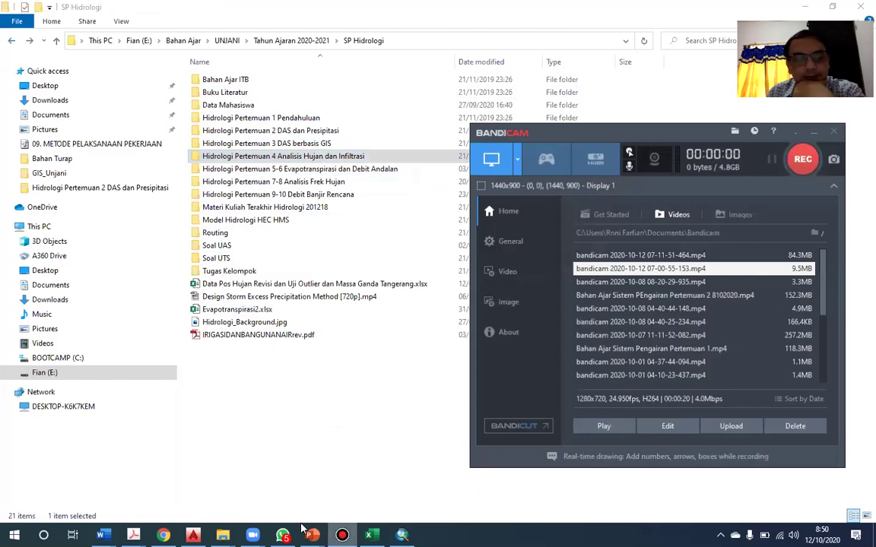
key(F12)
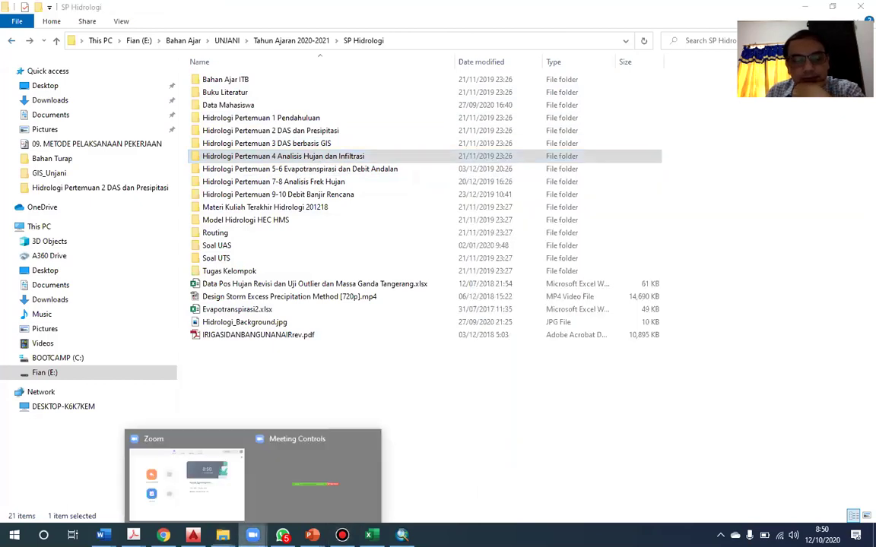
click(150, 434)
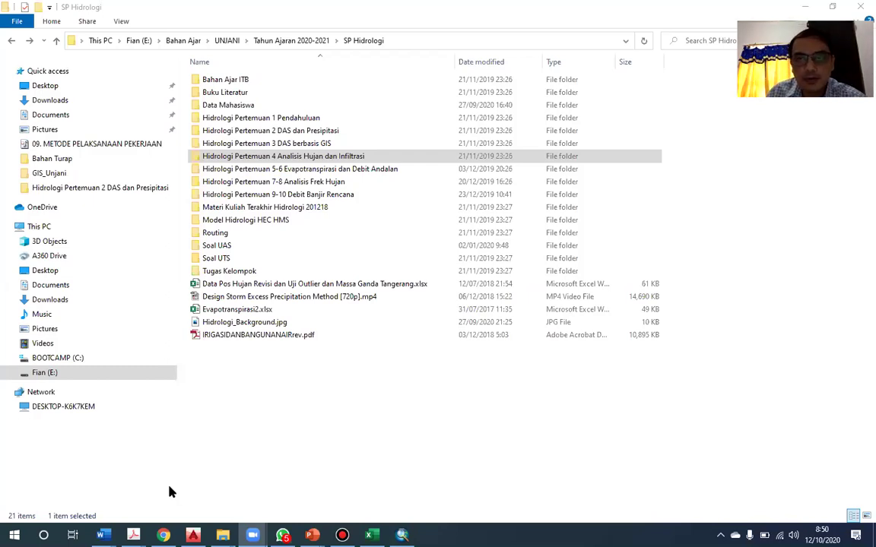
click(700, 218)
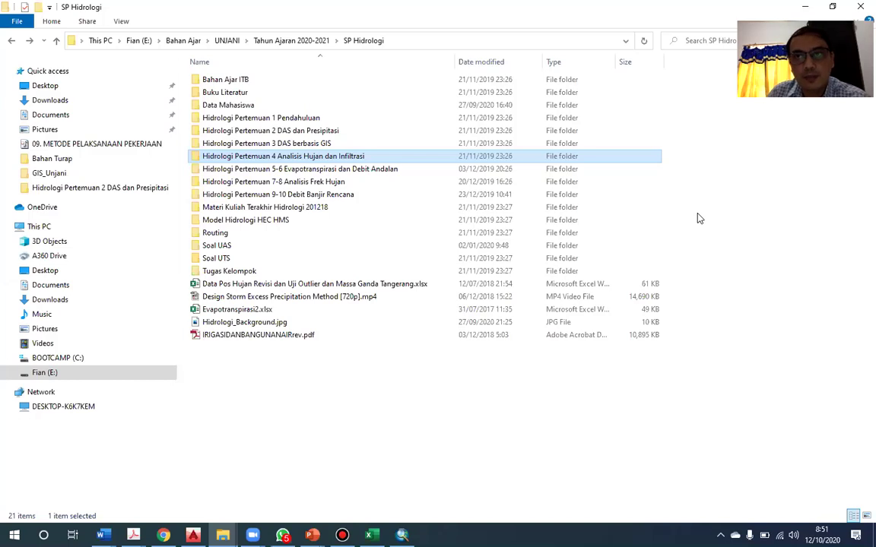
Step: Minimize the SP Hidrologi folder window to return to ArcMap
click(807, 7)
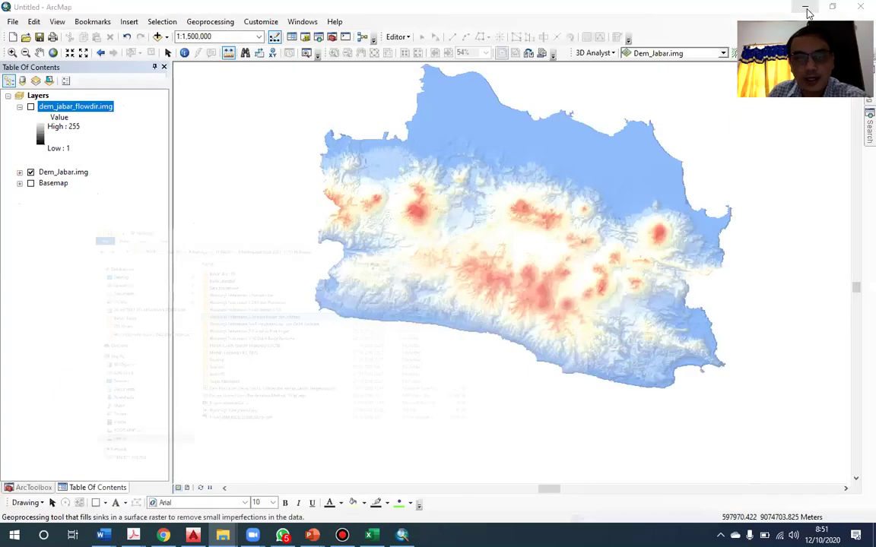